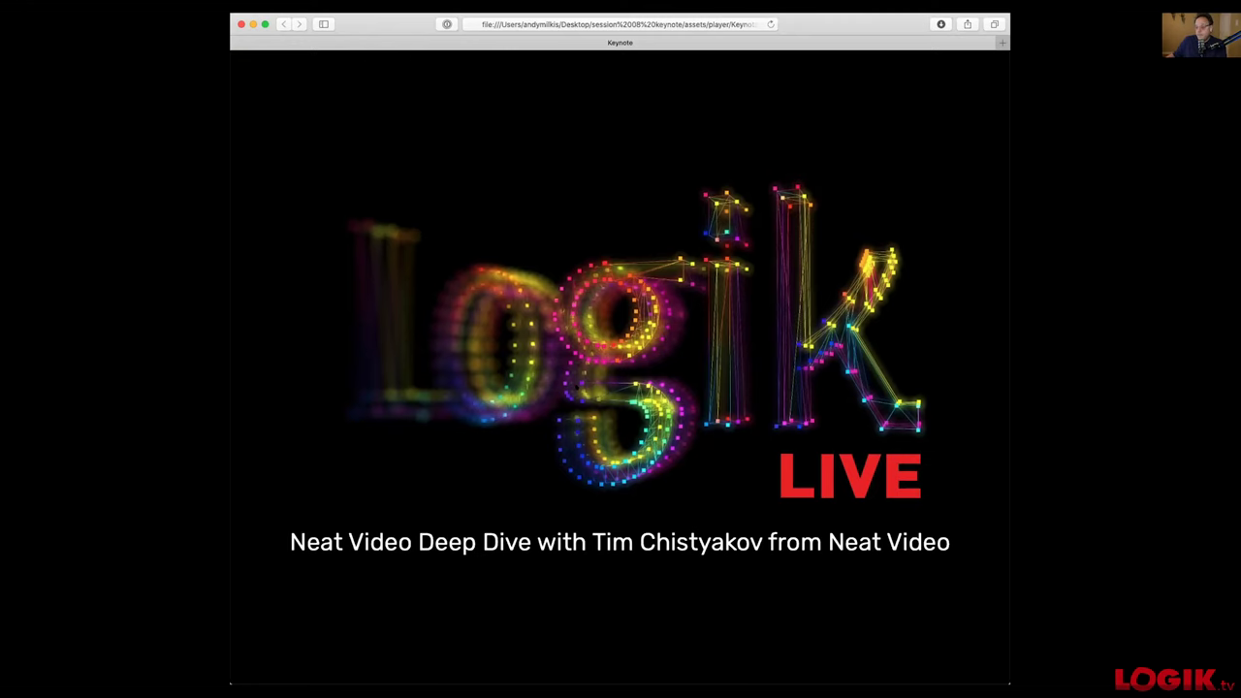
Skip the Keynote intro, then run Prepare and Build in Reduce Noise v5 to launch Neat Video.
key(Right)
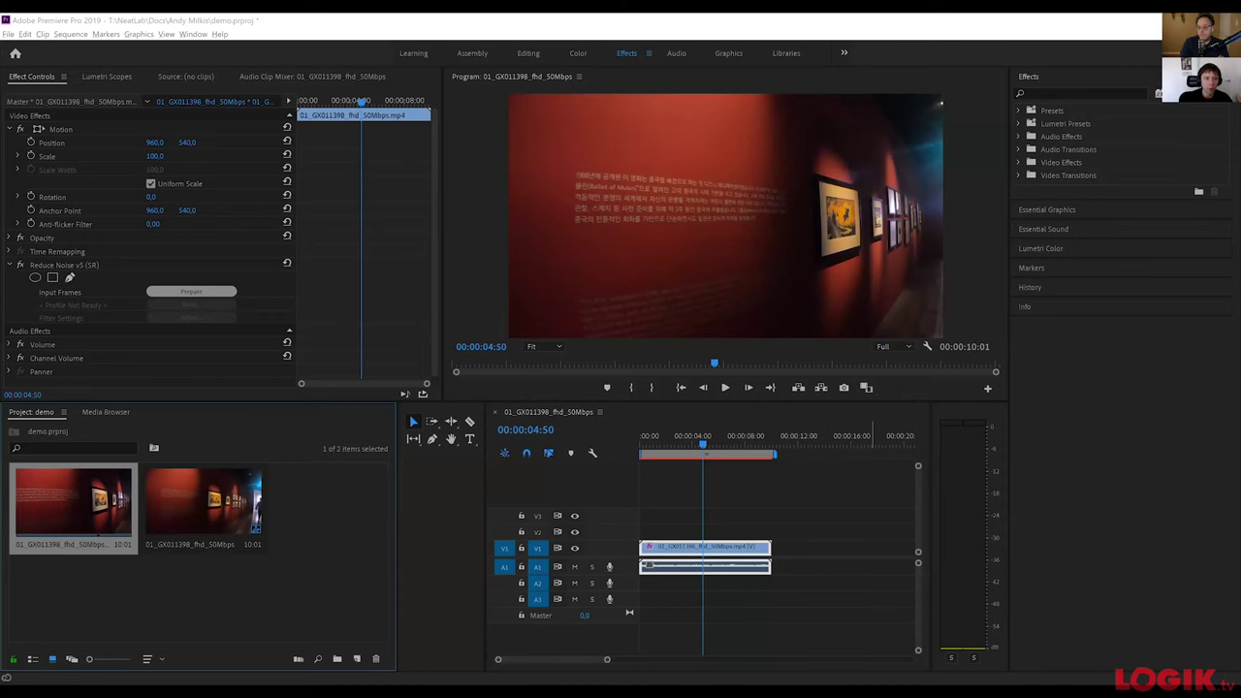
click(189, 294)
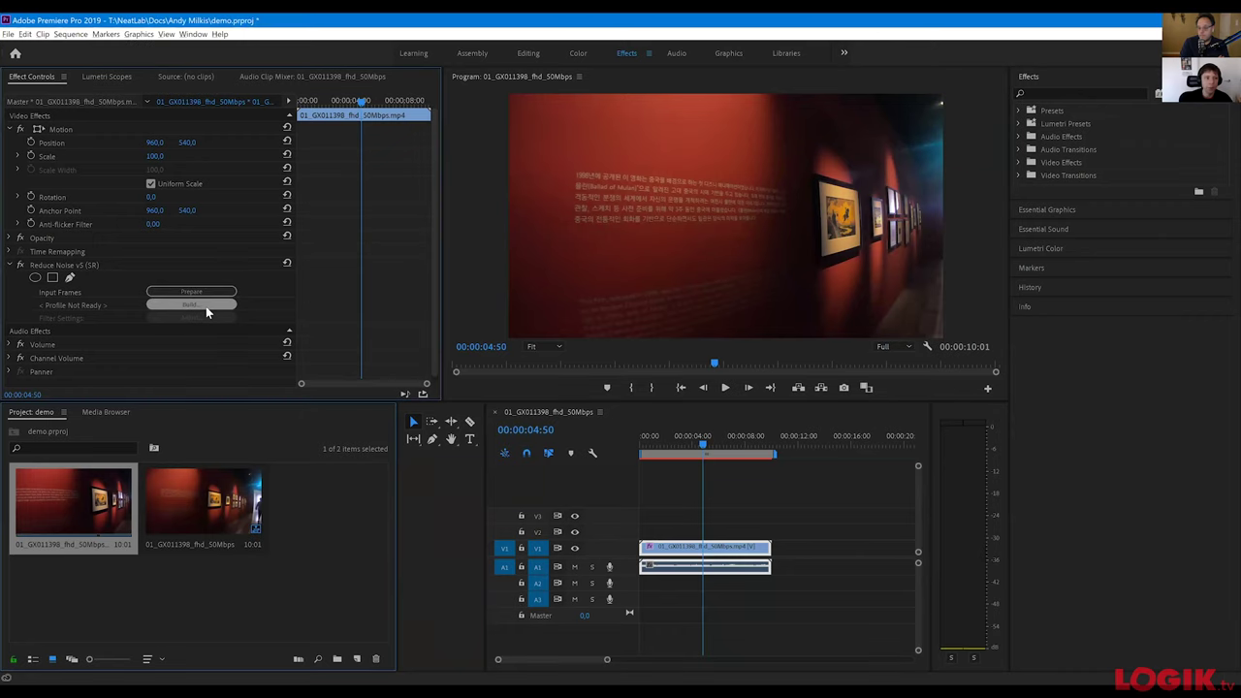
click(206, 305)
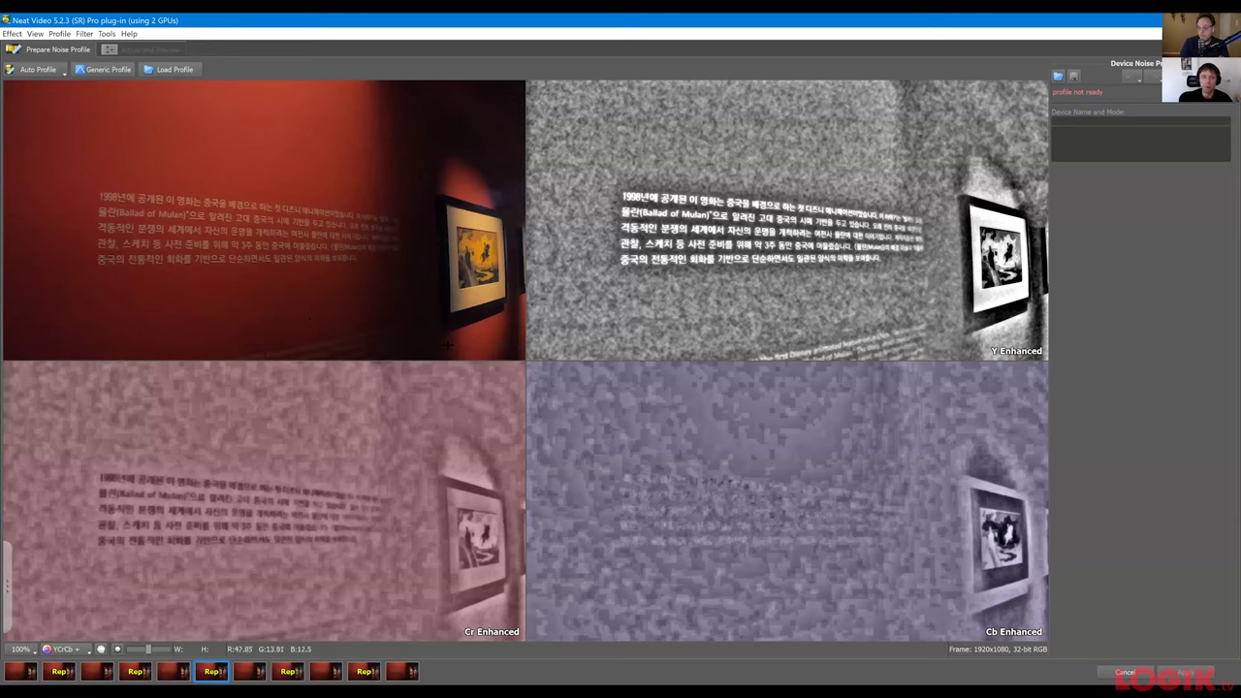
Auto-profile the gallery frame, check the Adjust and Preview views, and apply the filter.
click(47, 68)
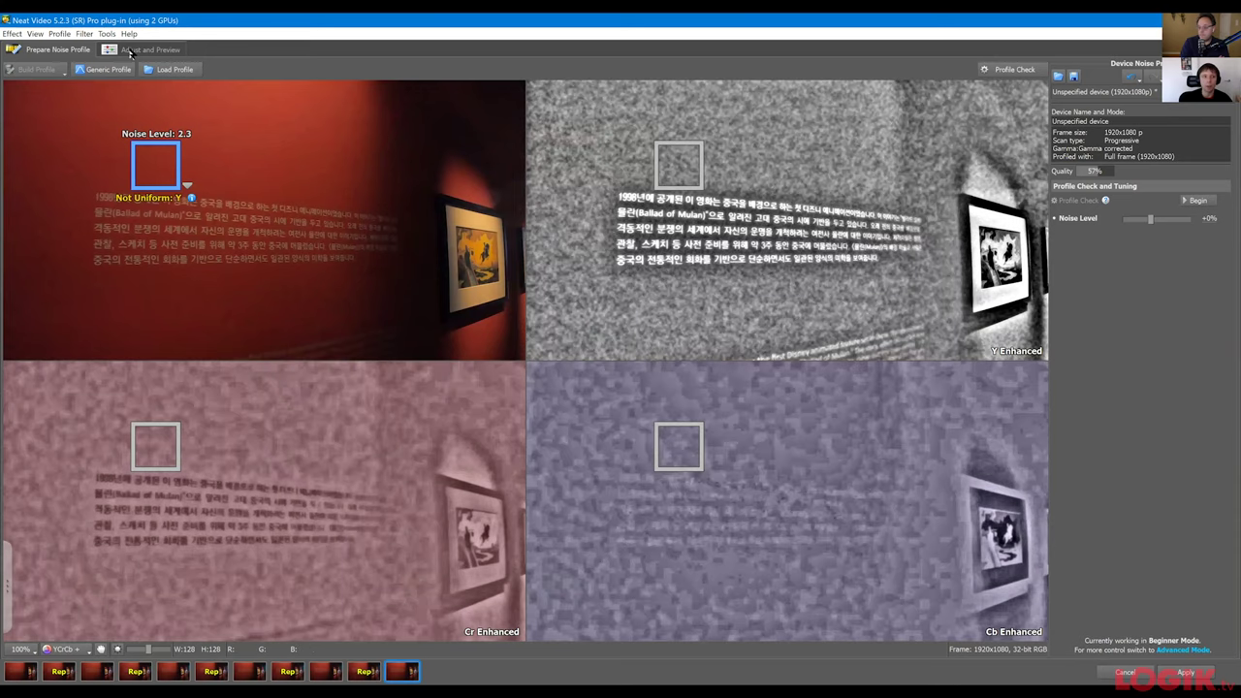
key(ctrl+Tab)
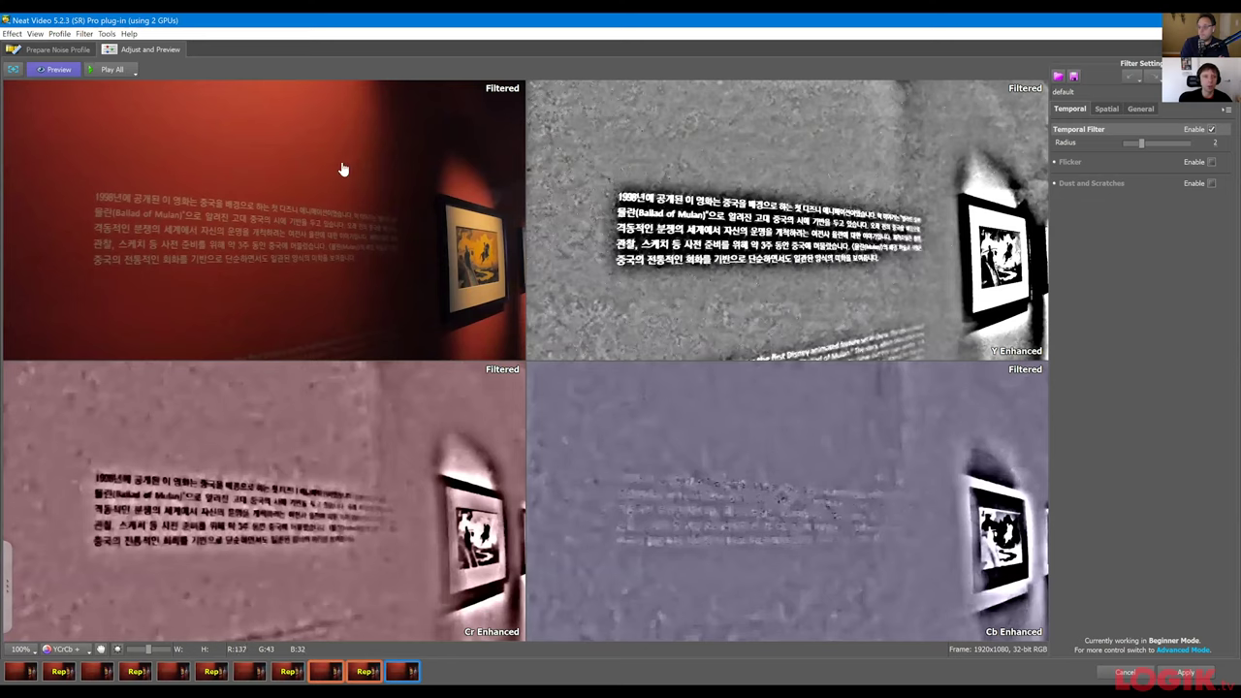
click(1189, 673)
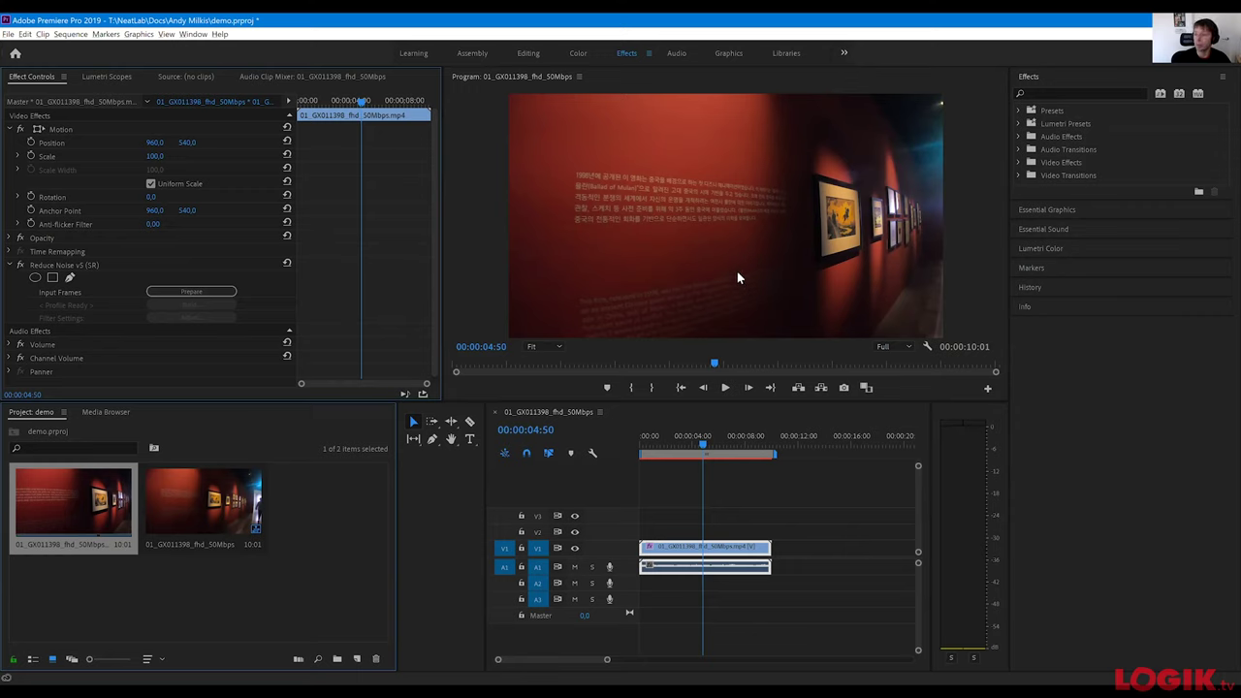
key(Right)
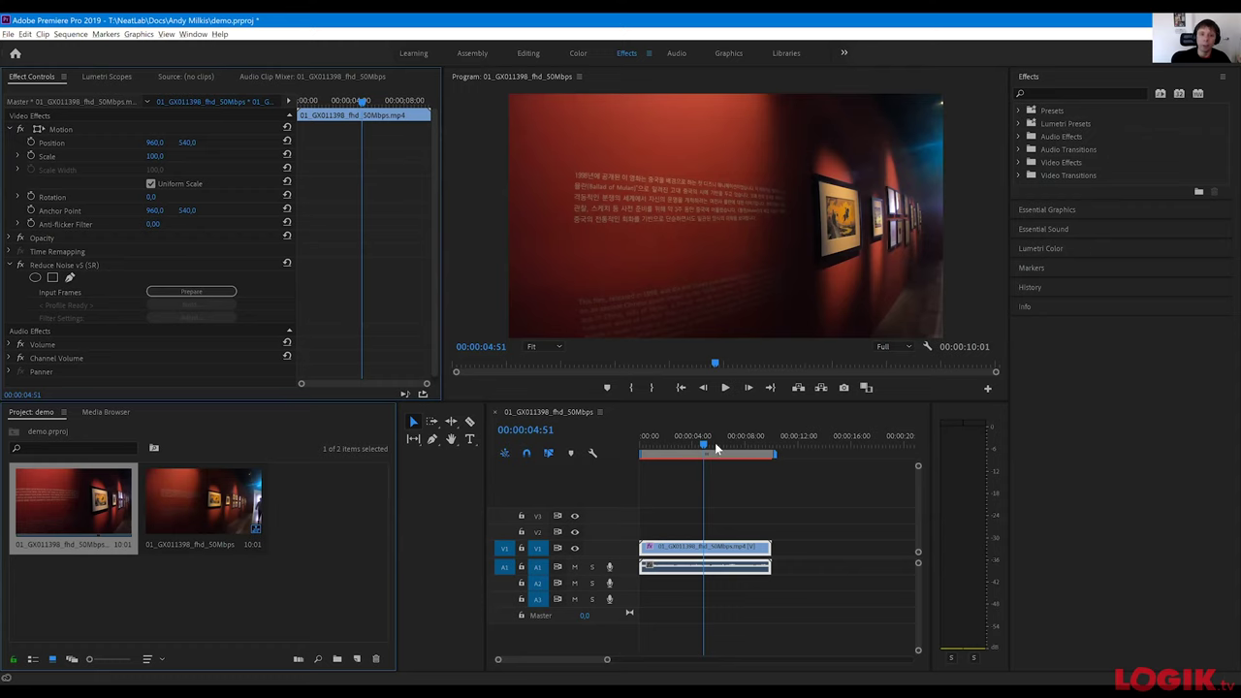
Scrub the timeline playhead to frame 00:00:04:53 of the gallery clip.
mouse_move(710, 452)
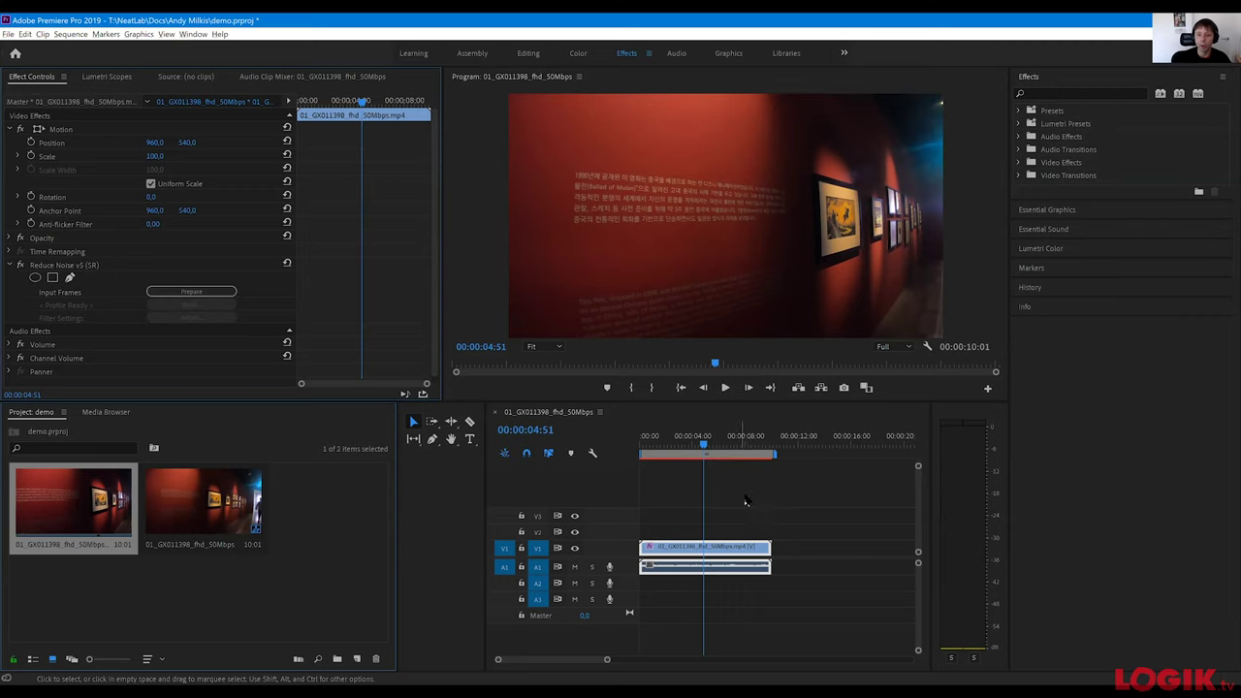
click(704, 443)
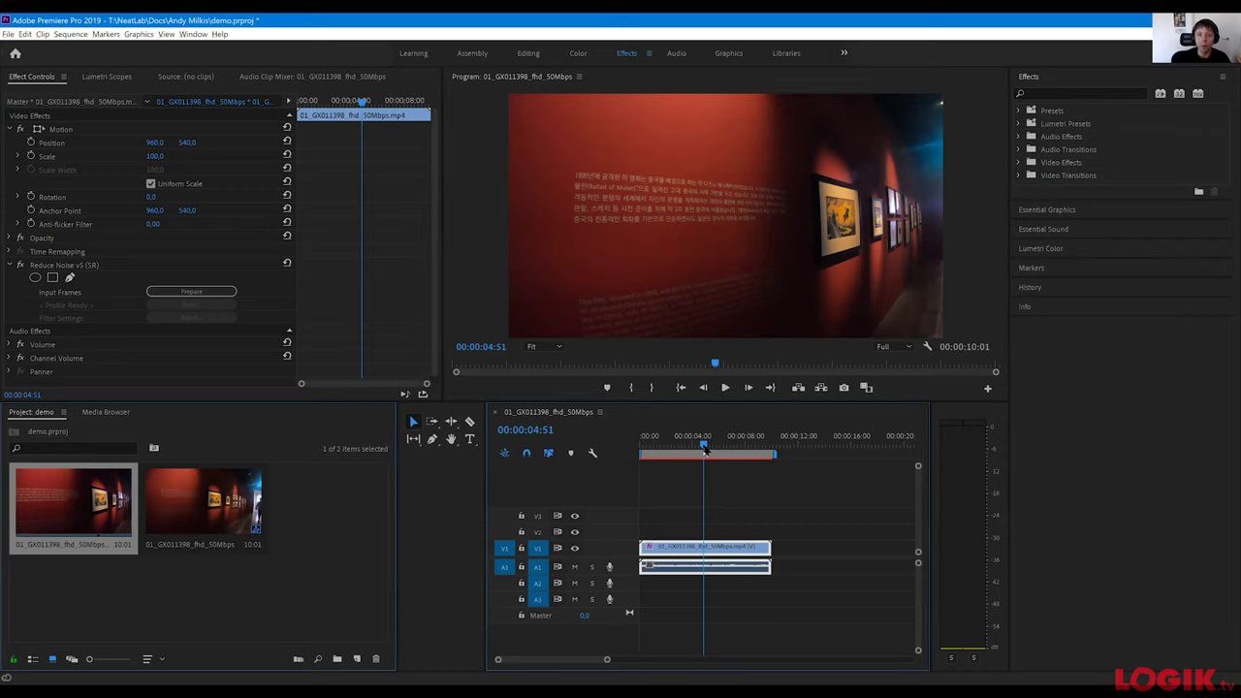
mouse_move(704, 449)
mouse_down()
mouse_move(675, 459)
mouse_move(696, 462)
mouse_up()
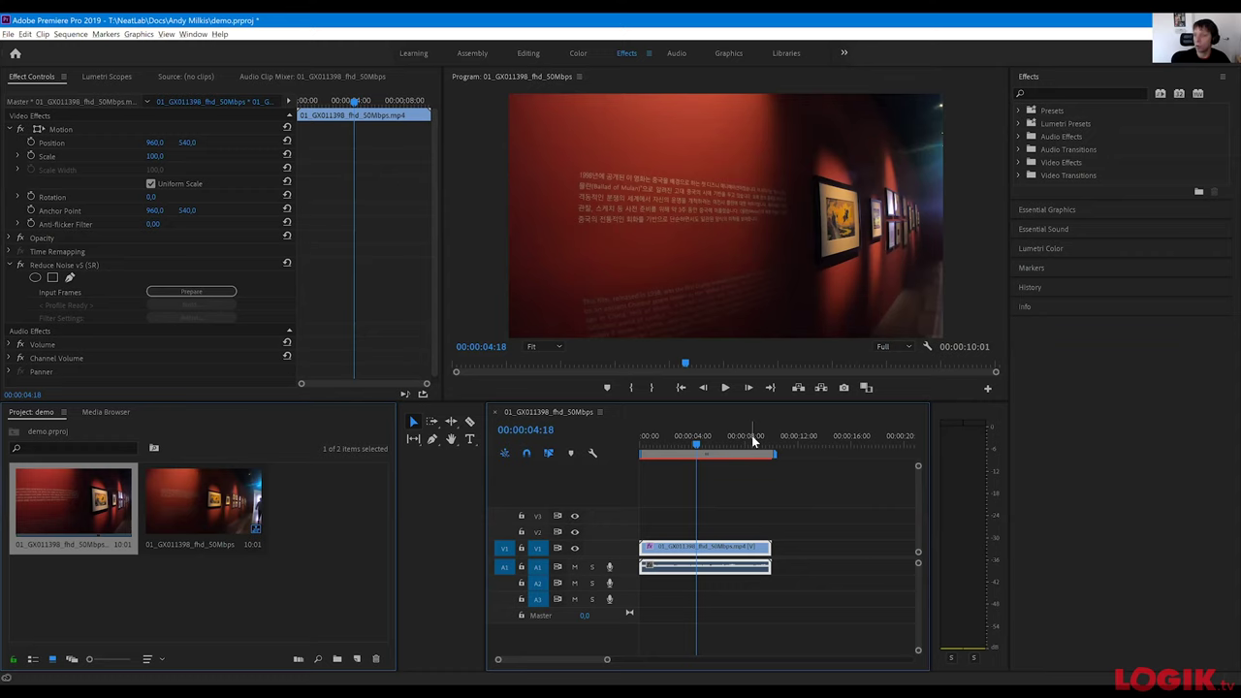
click(700, 447)
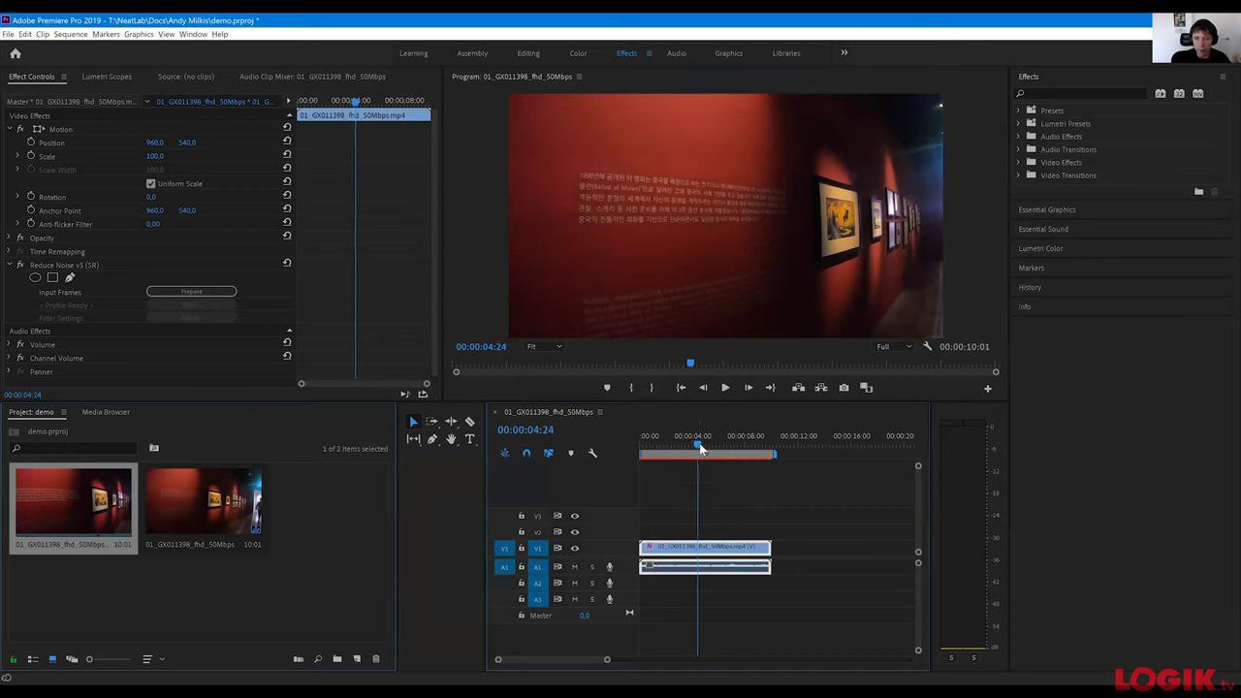
click(699, 445)
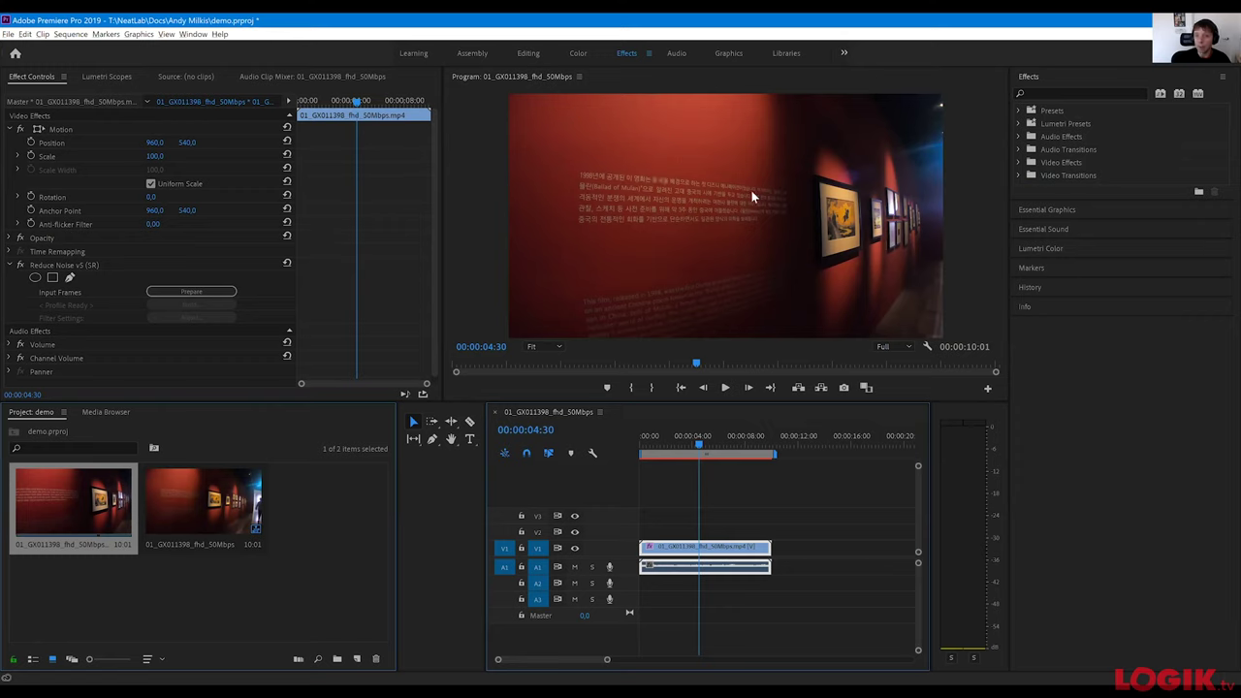
click(702, 446)
mouse_move(702, 446)
mouse_down()
mouse_move(690, 444)
mouse_move(730, 456)
mouse_move(705, 458)
mouse_up()
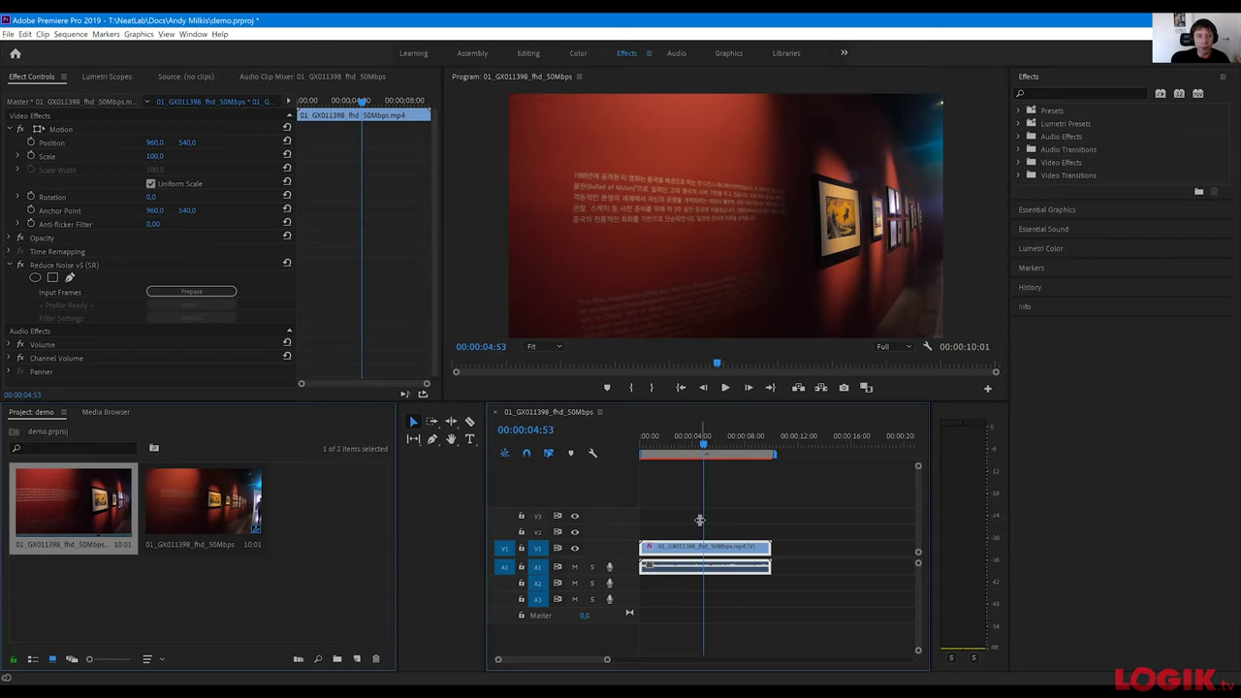
Prepare the input frames in Reduce Noise v5 and reopen Neat Video's profiling window.
click(209, 292)
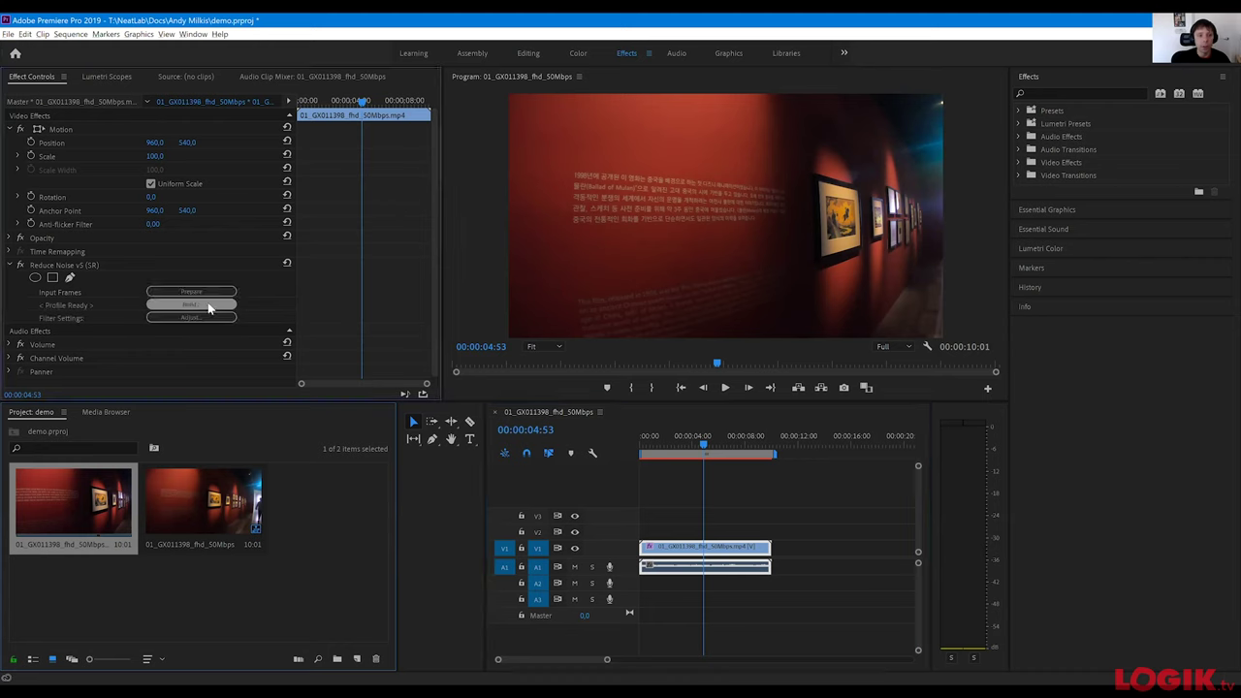
click(206, 304)
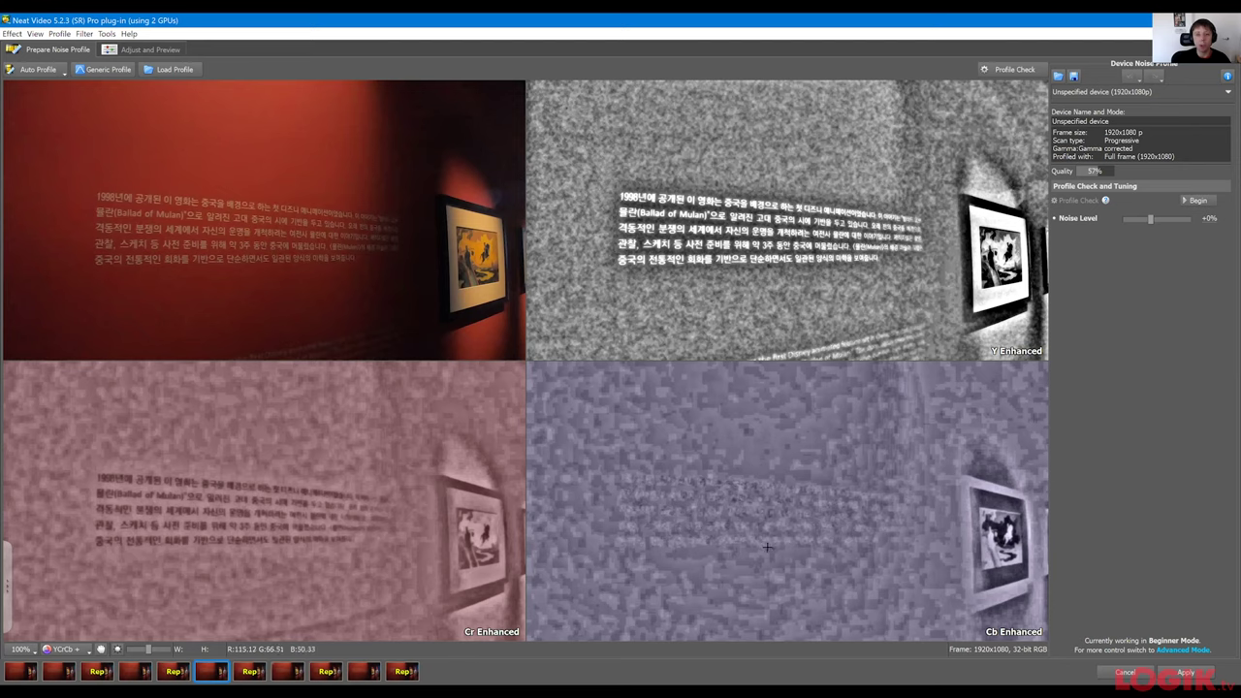
click(85, 653)
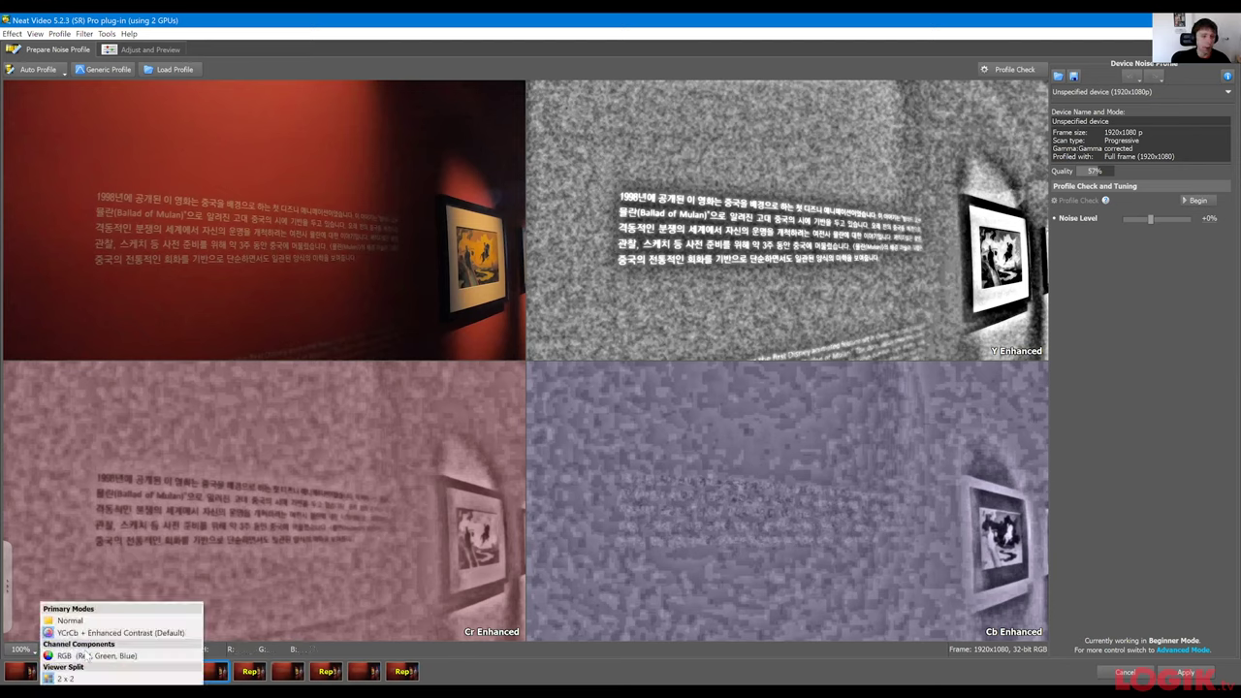
click(369, 657)
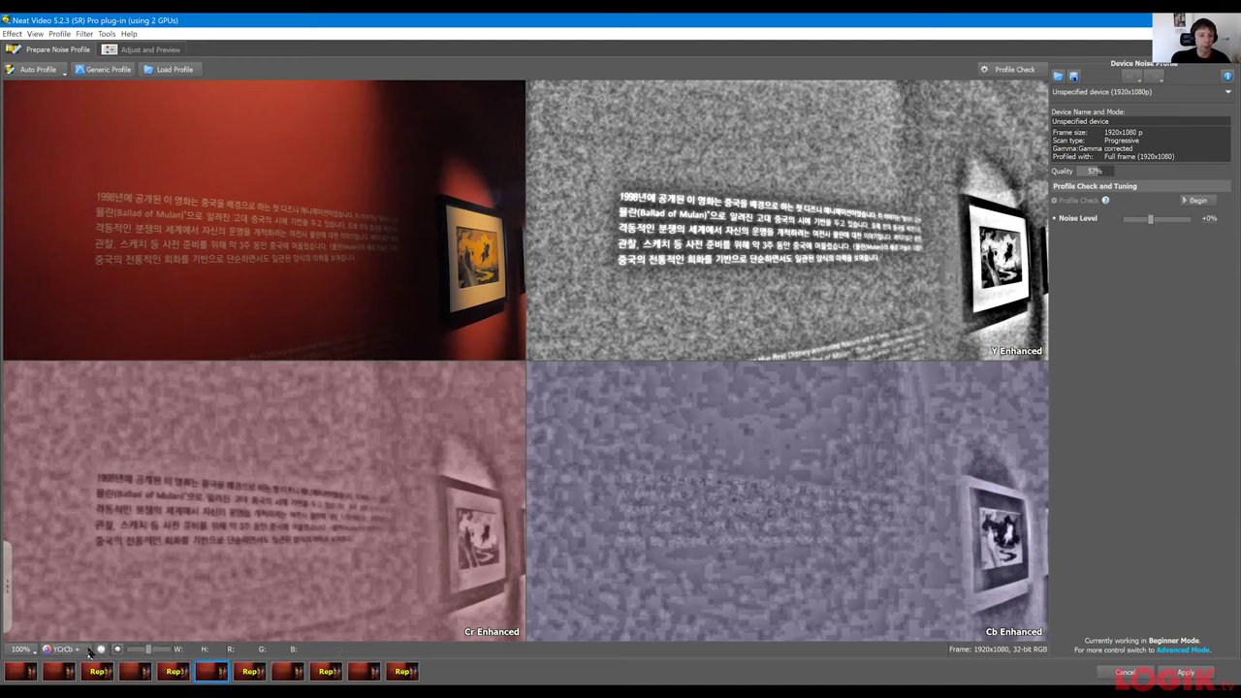
click(87, 653)
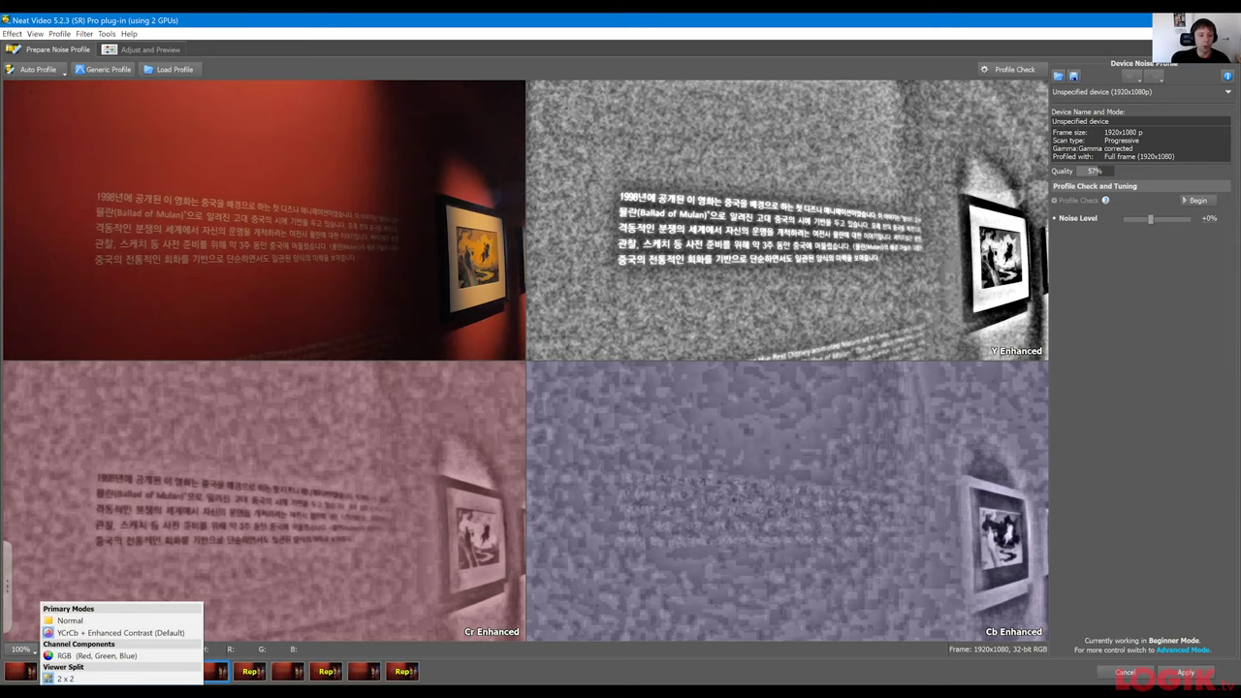
click(74, 670)
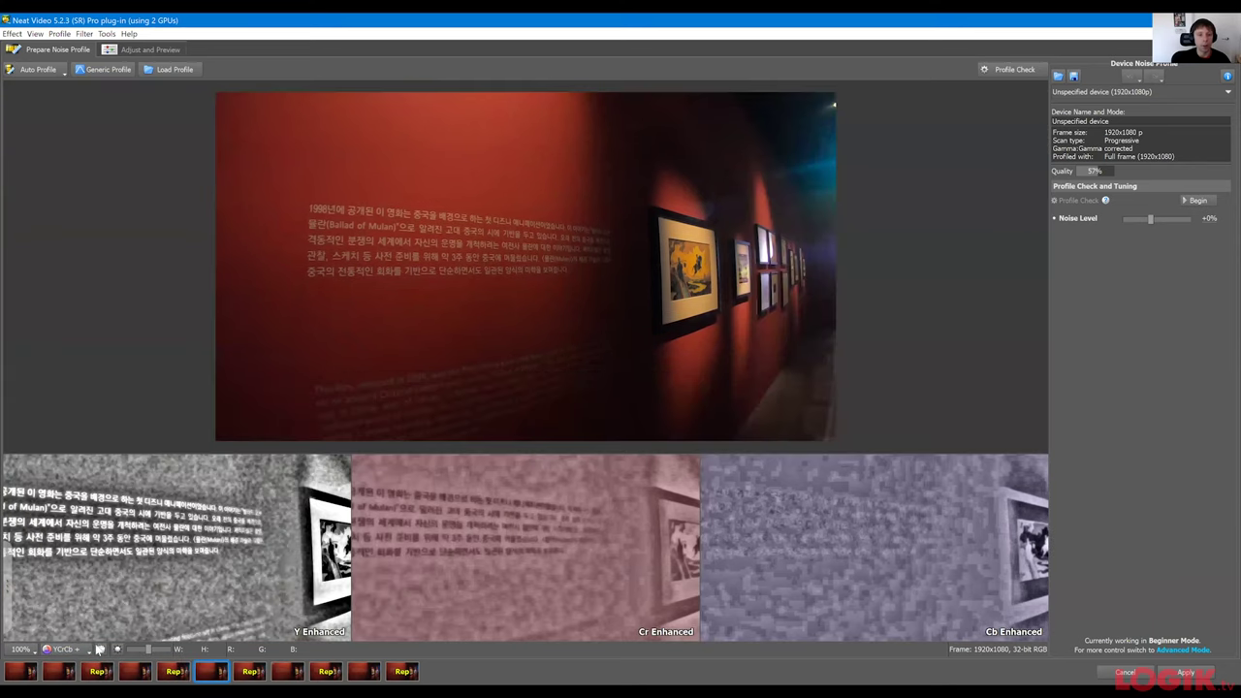
click(85, 650)
click(68, 679)
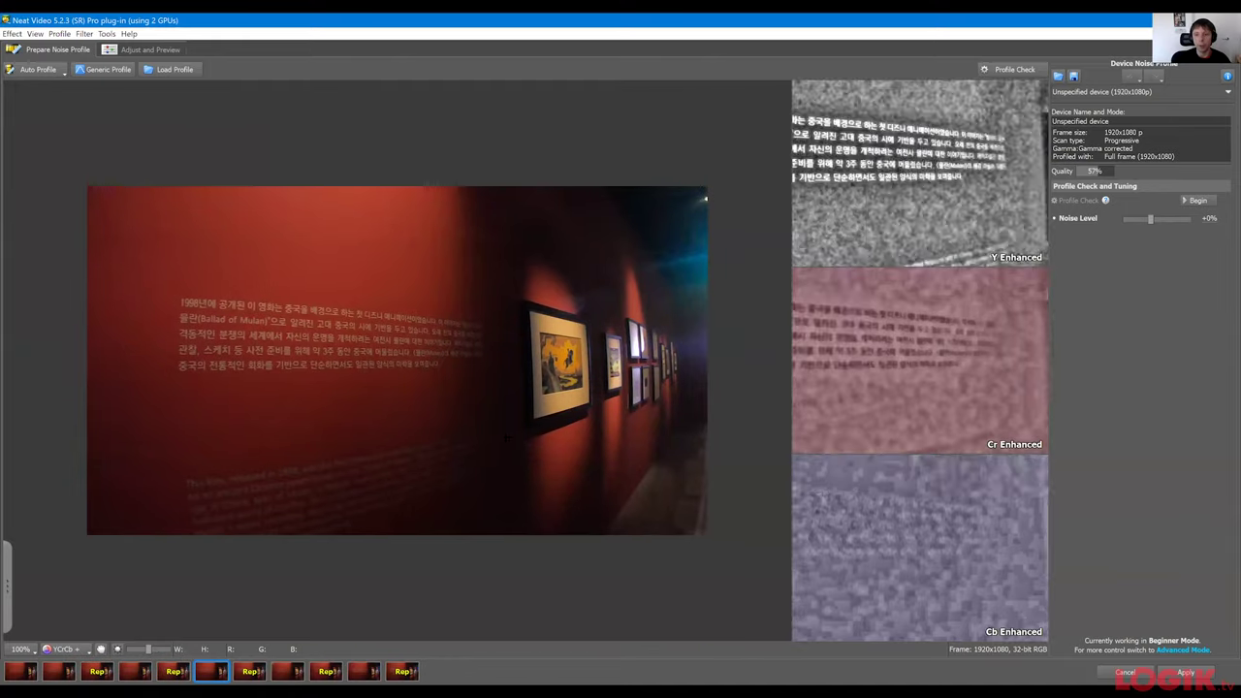
click(85, 649)
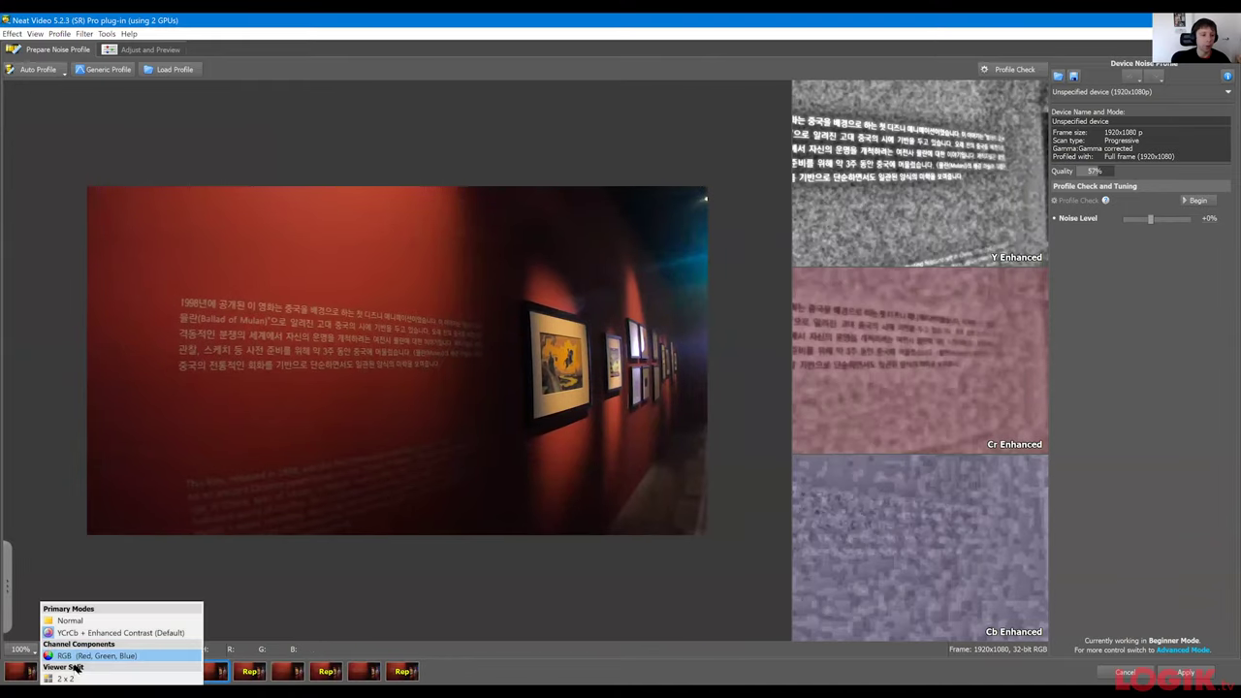
click(74, 675)
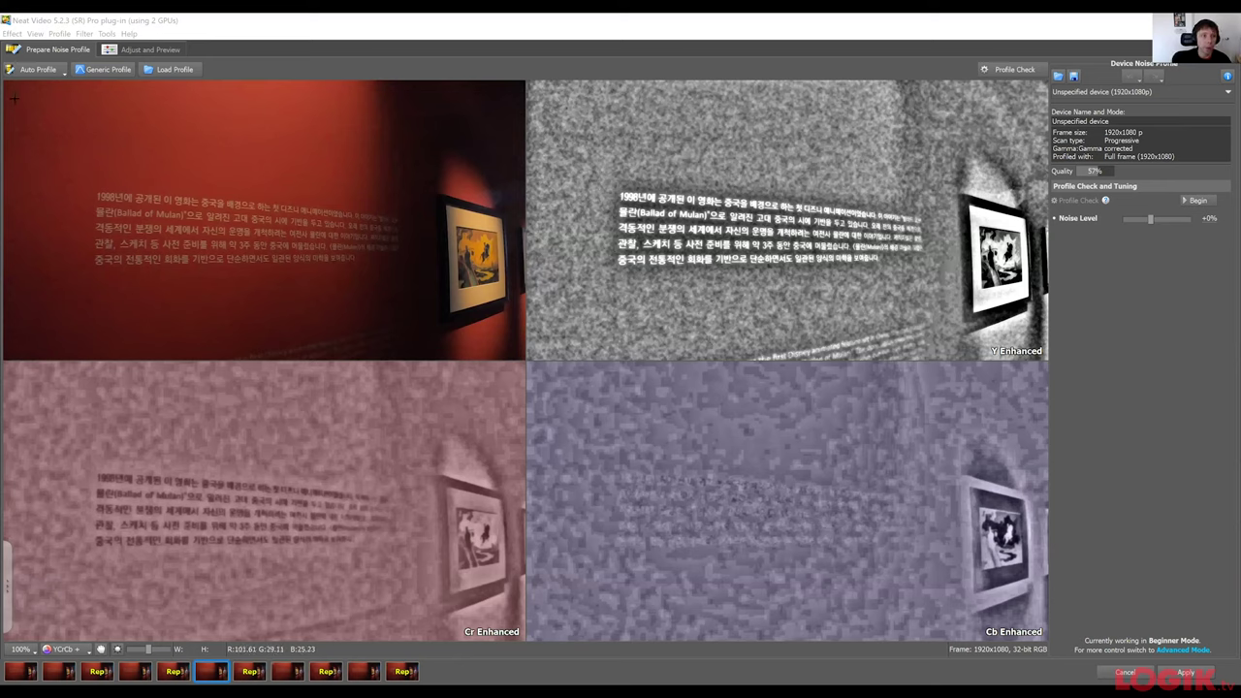
Profile a flat top-left wall patch, giving noise level 2.5 at 80% quality.
drag(19, 95, 103, 180)
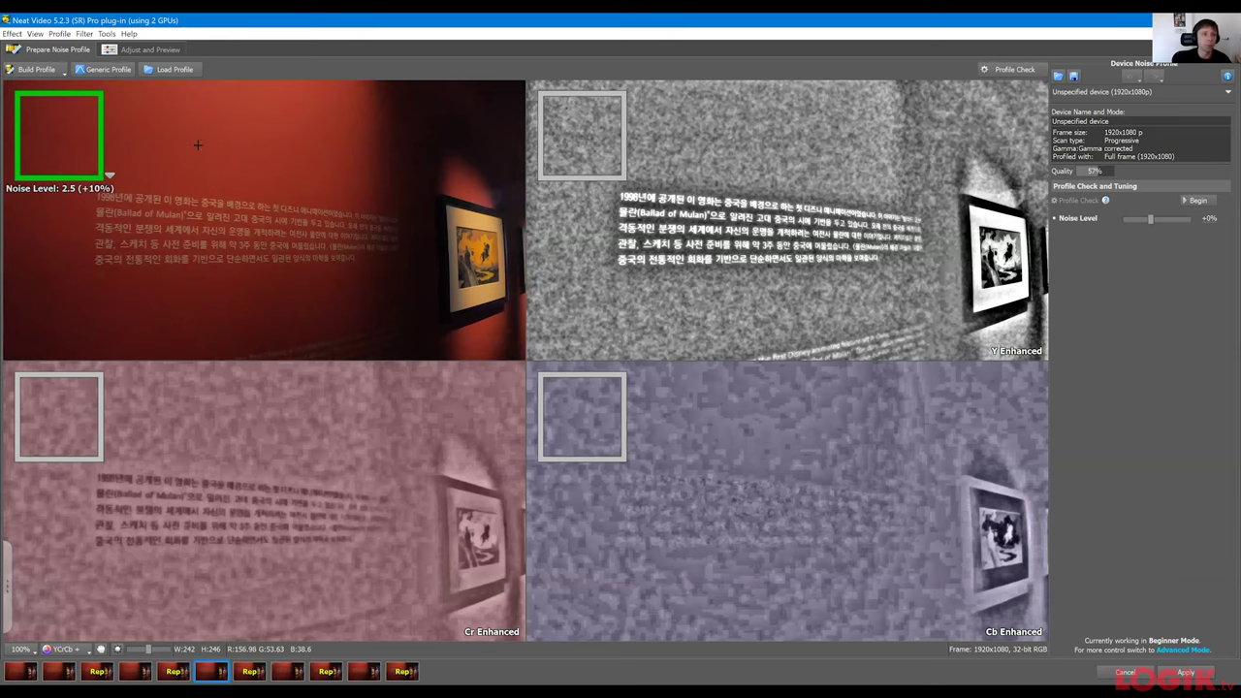
scroll(55, 127, up, 1)
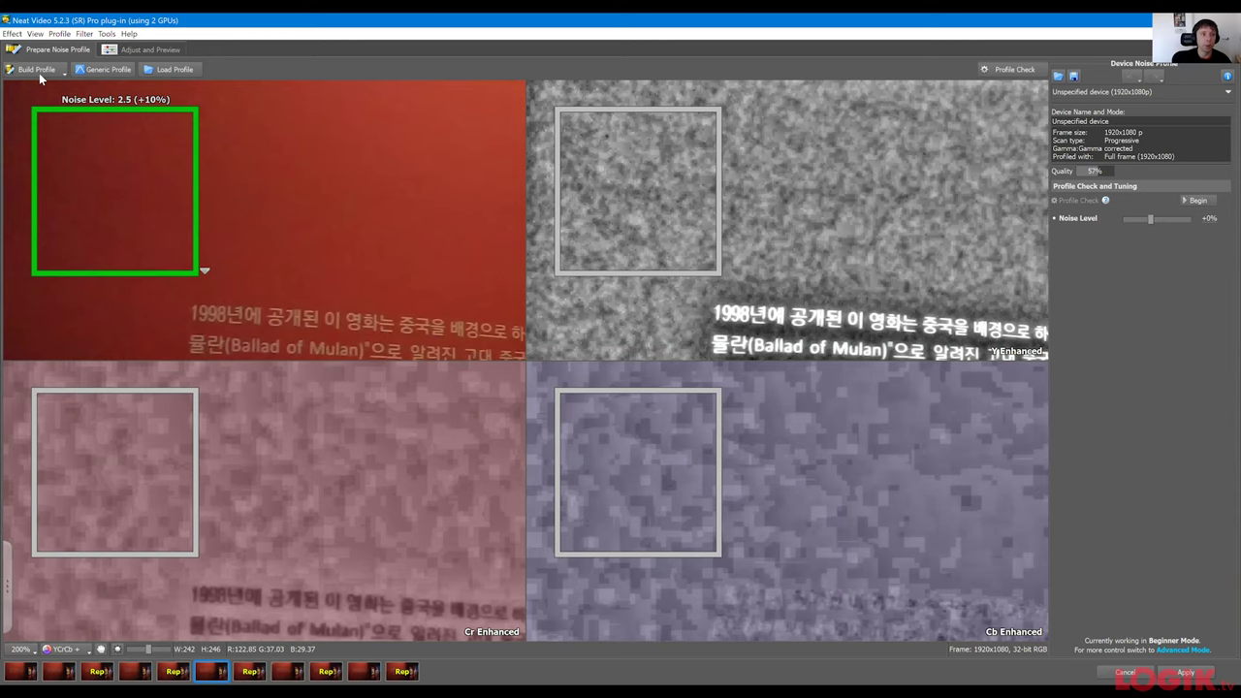
scroll(39, 72, down, 1)
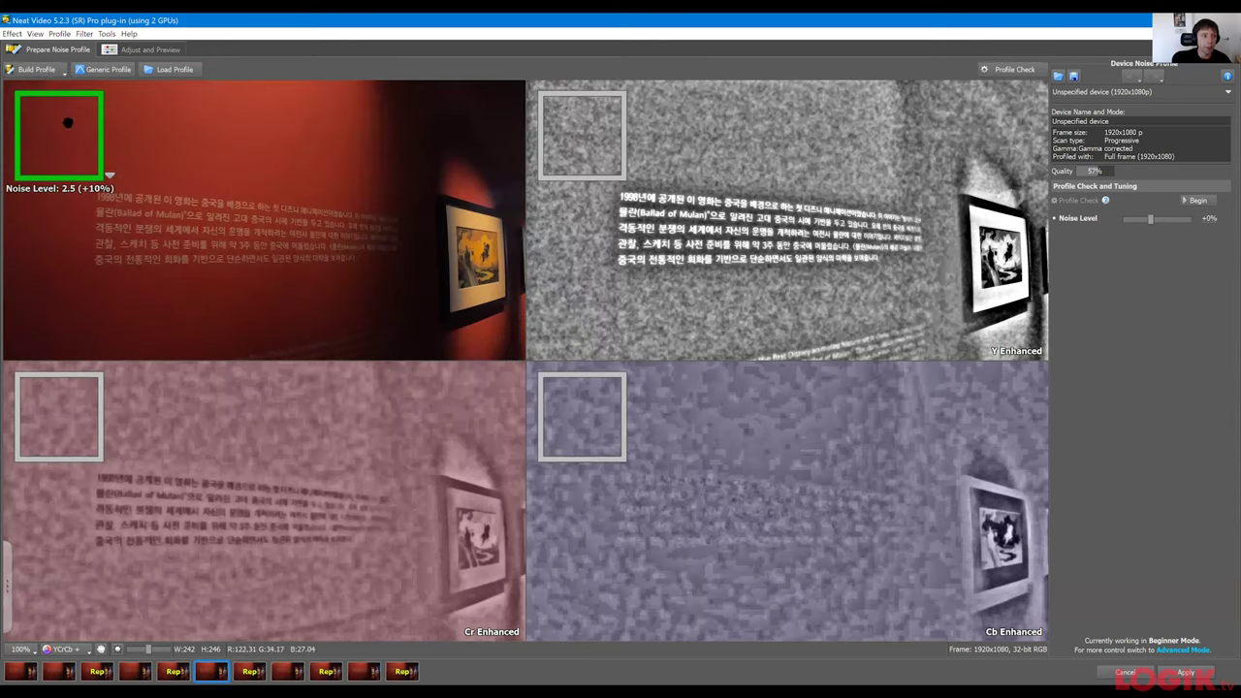
click(37, 70)
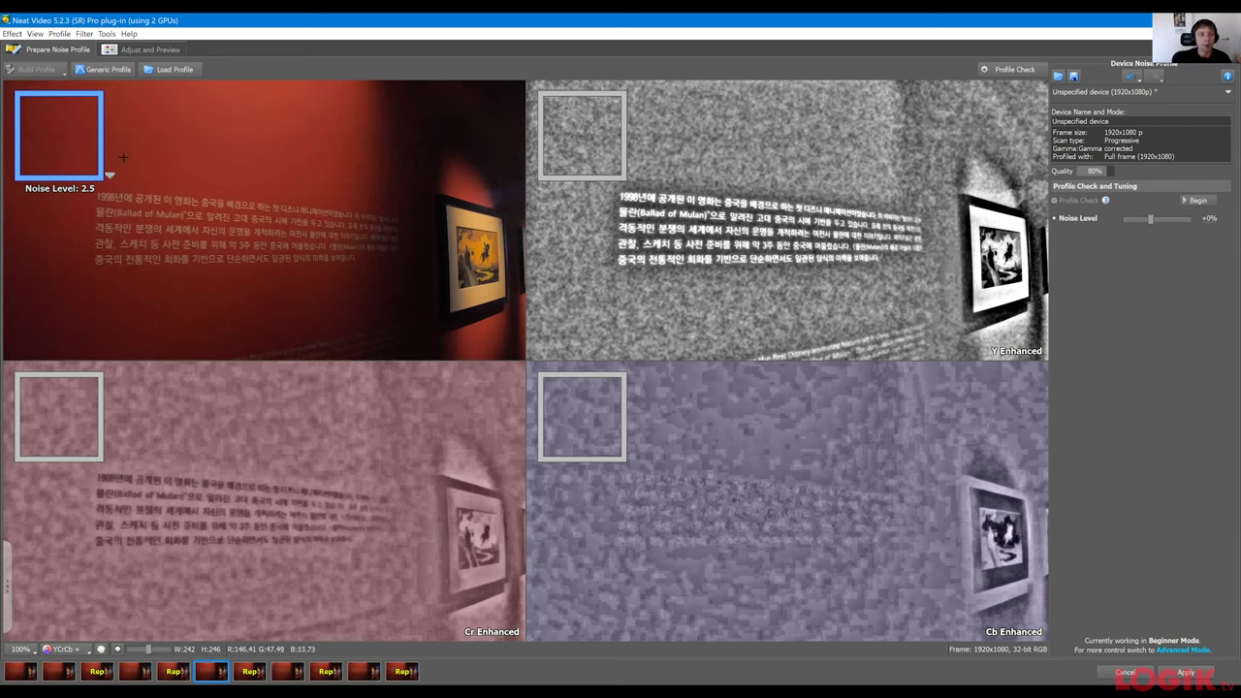
Try several test sample boxes on the red wall and beside the picture, then clear them.
drag(210, 108, 252, 155)
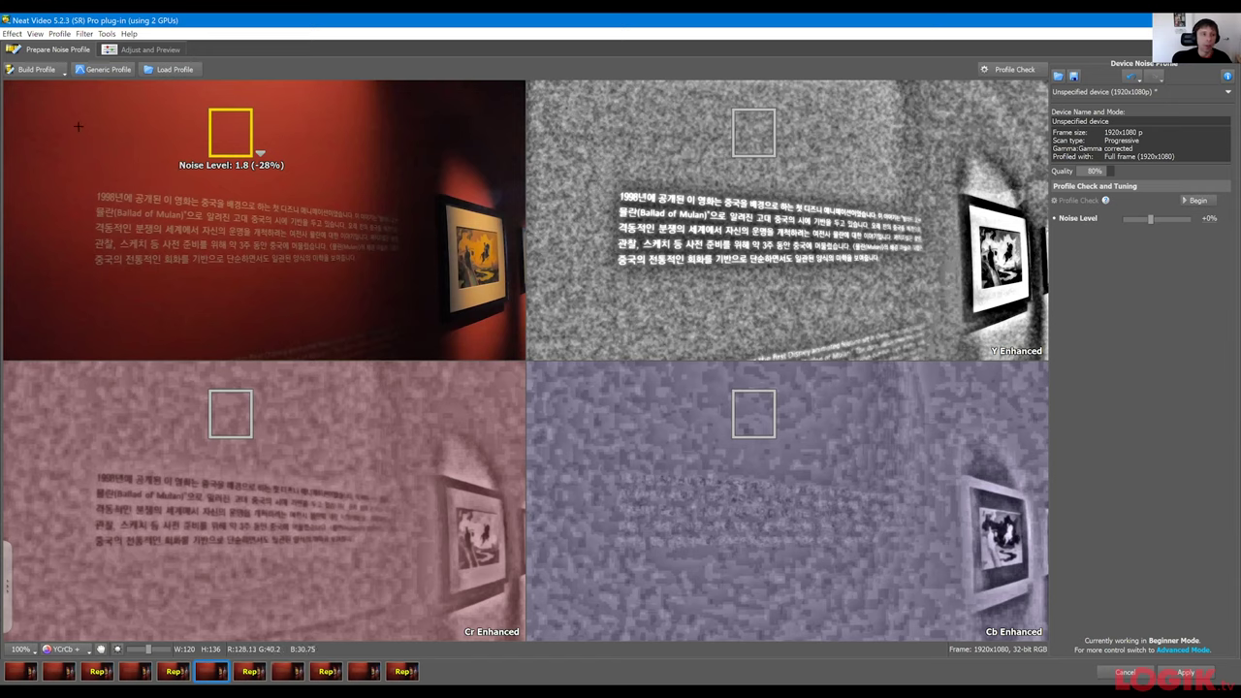
drag(34, 101, 91, 168)
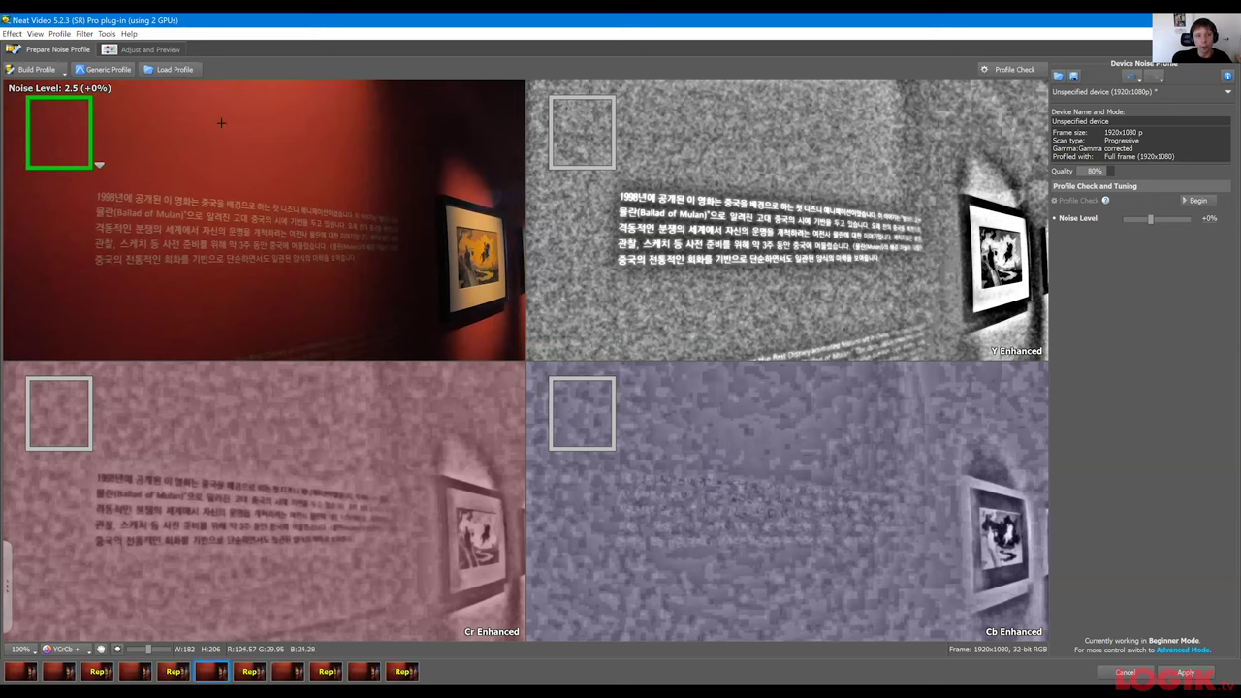
drag(268, 171, 219, 116)
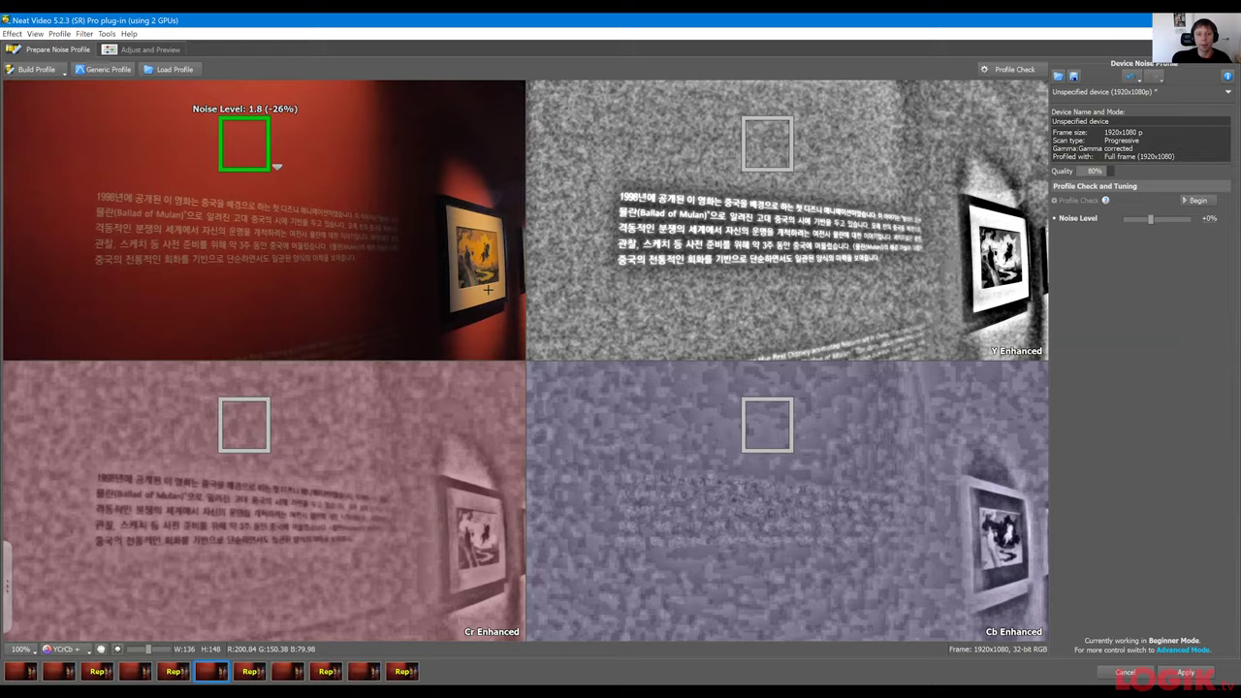
scroll(465, 291, up, 1)
scroll(437, 293, down, 2)
scroll(484, 291, up, 1)
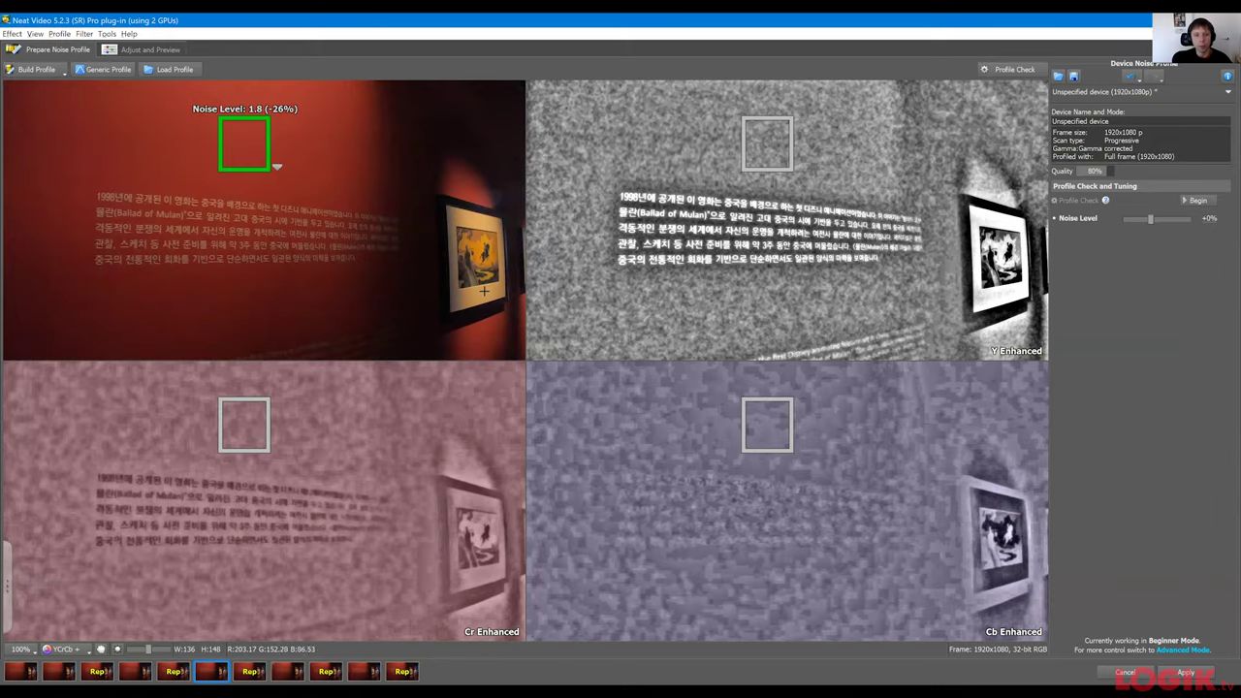
scroll(484, 291, up, 2)
drag(452, 285, 485, 320)
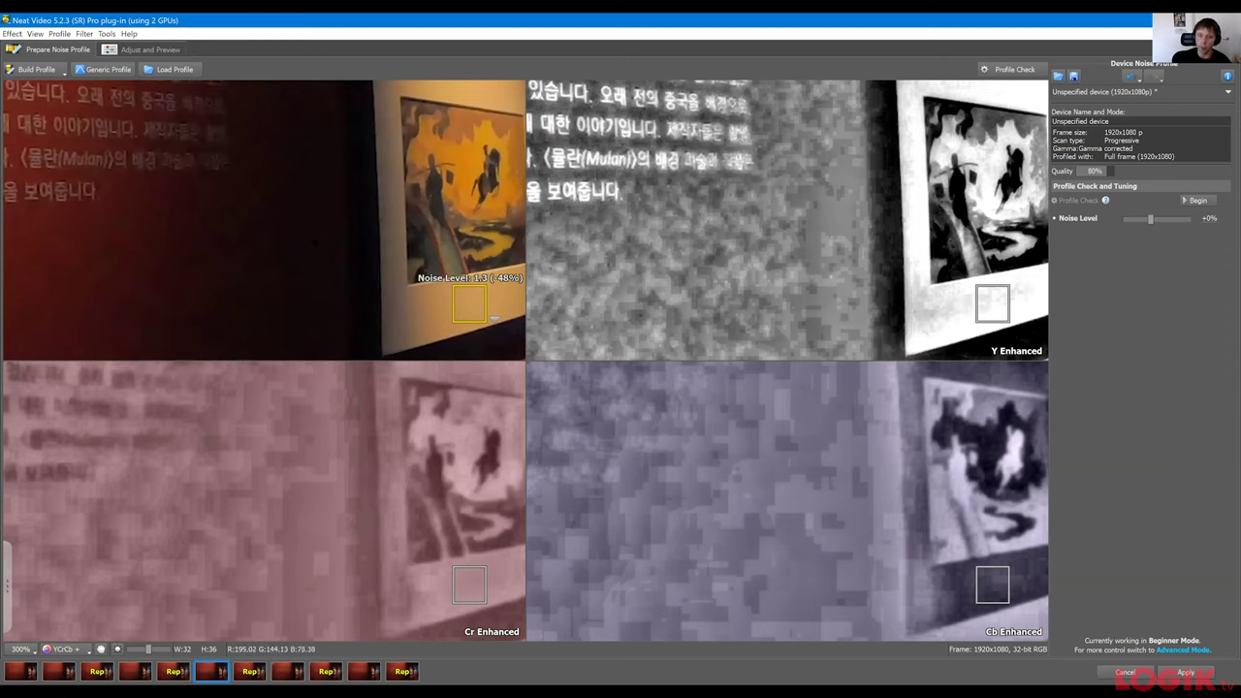
click(298, 252)
Select a new top-left wall sample patch for the 73%-quality profile.
scroll(298, 255, down, 2)
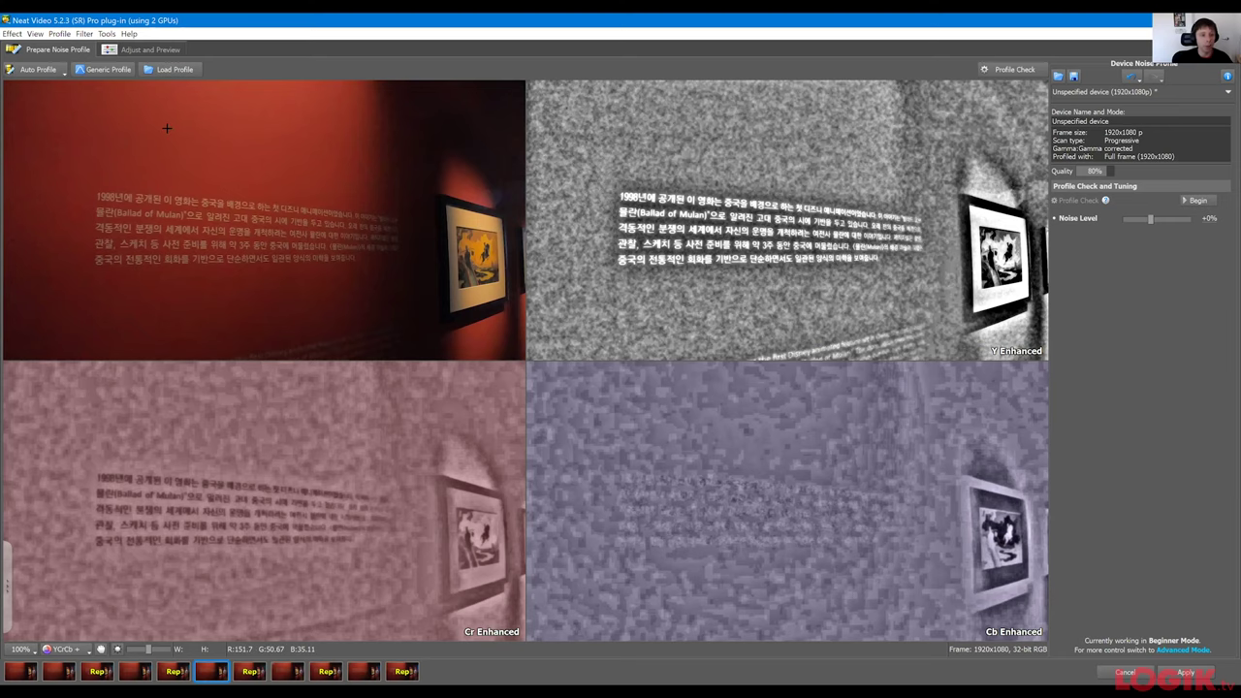
scroll(102, 132, down, 1)
scroll(101, 132, up, 1)
drag(17, 92, 99, 175)
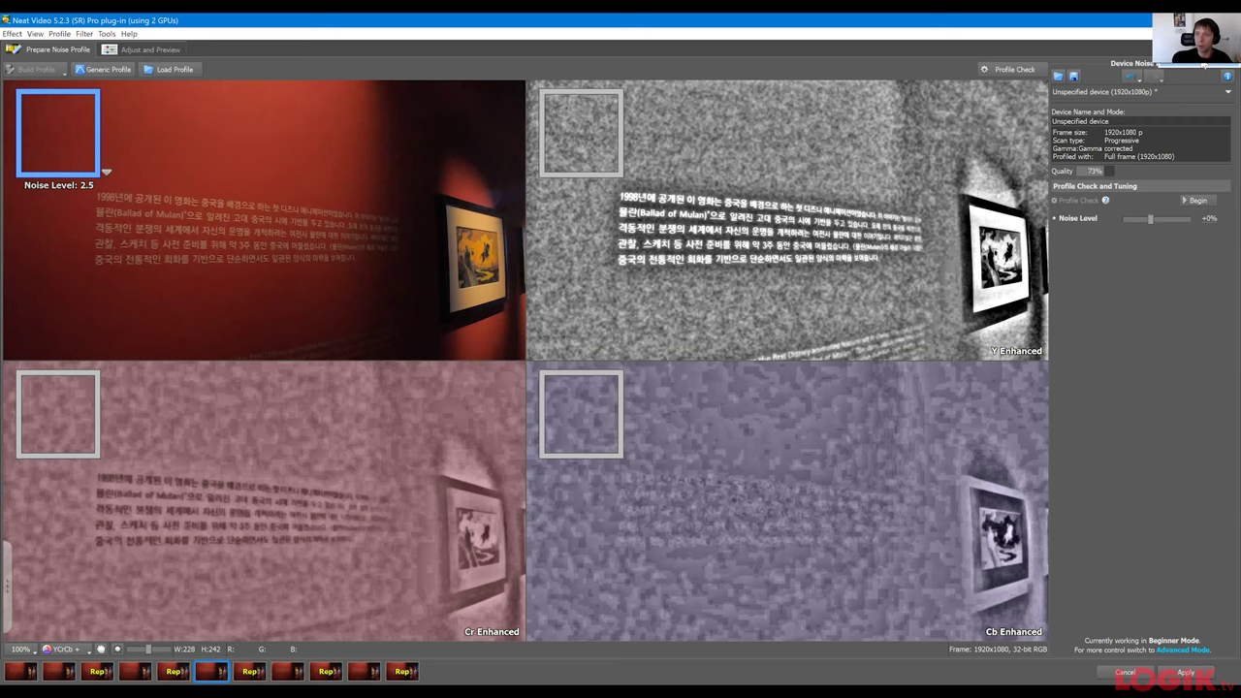
Switch the profile panel to Advanced Mode and turn on the Profile Check view.
click(1183, 82)
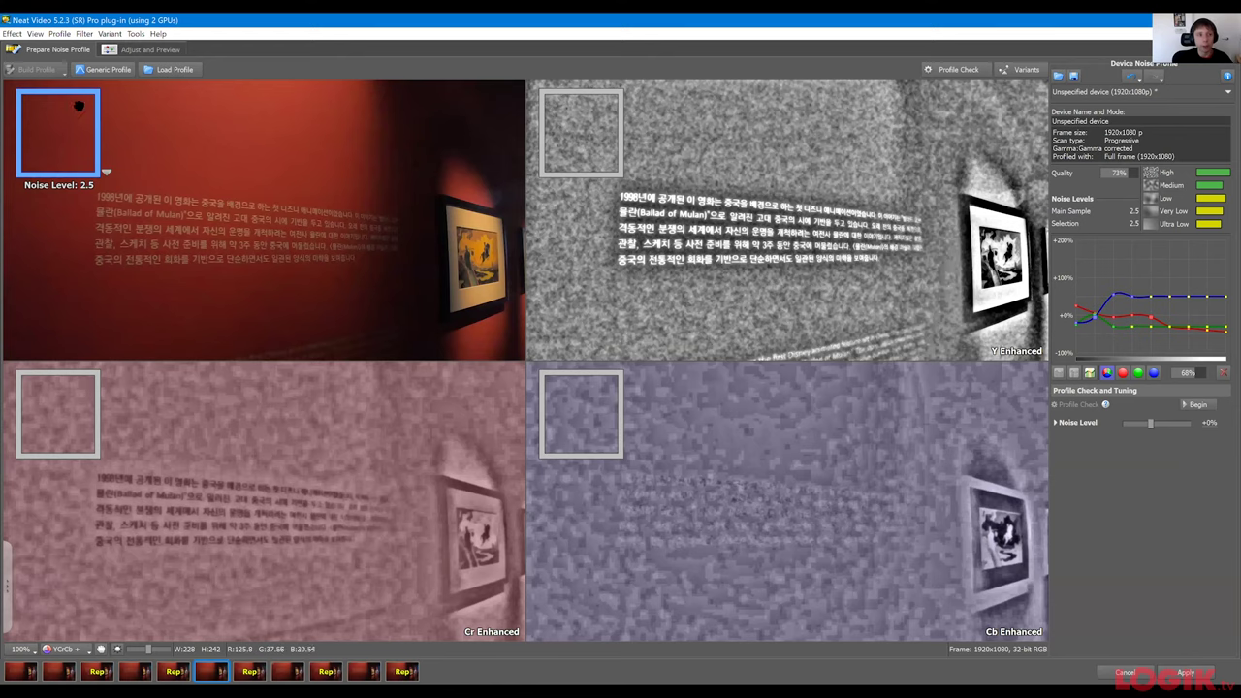
click(944, 69)
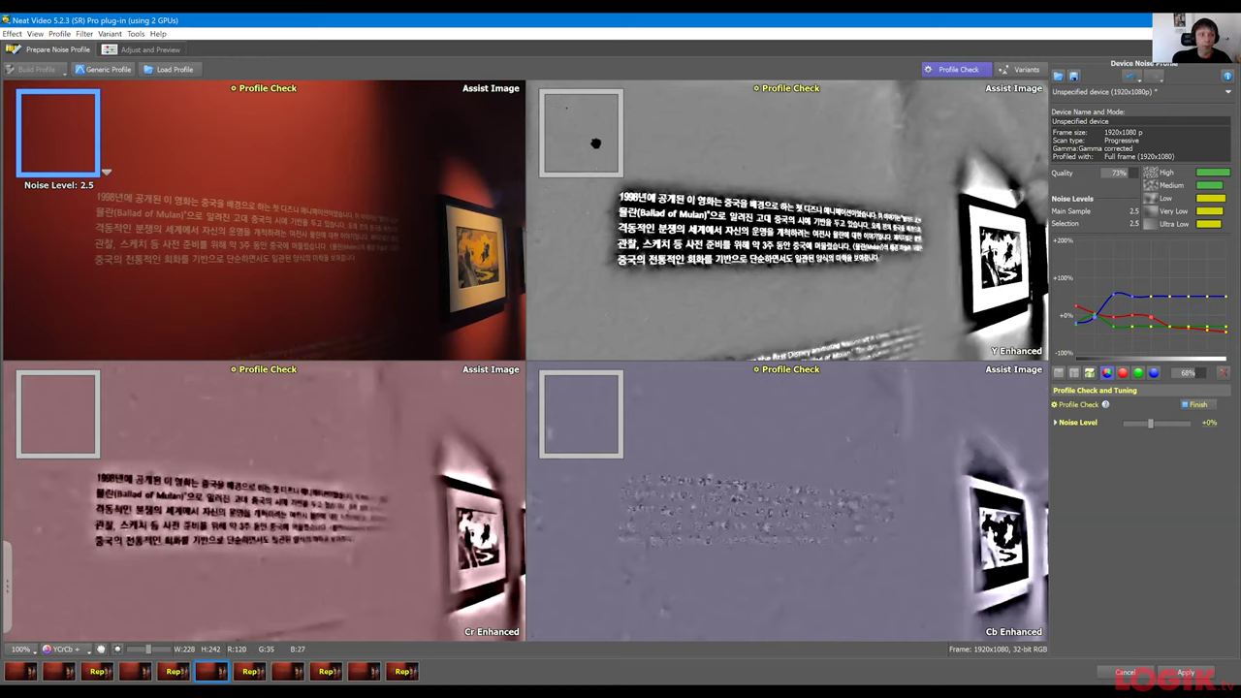
Open the navigator, zoom to 200%, and pan across the wall, frame edge and wall text.
click(6, 598)
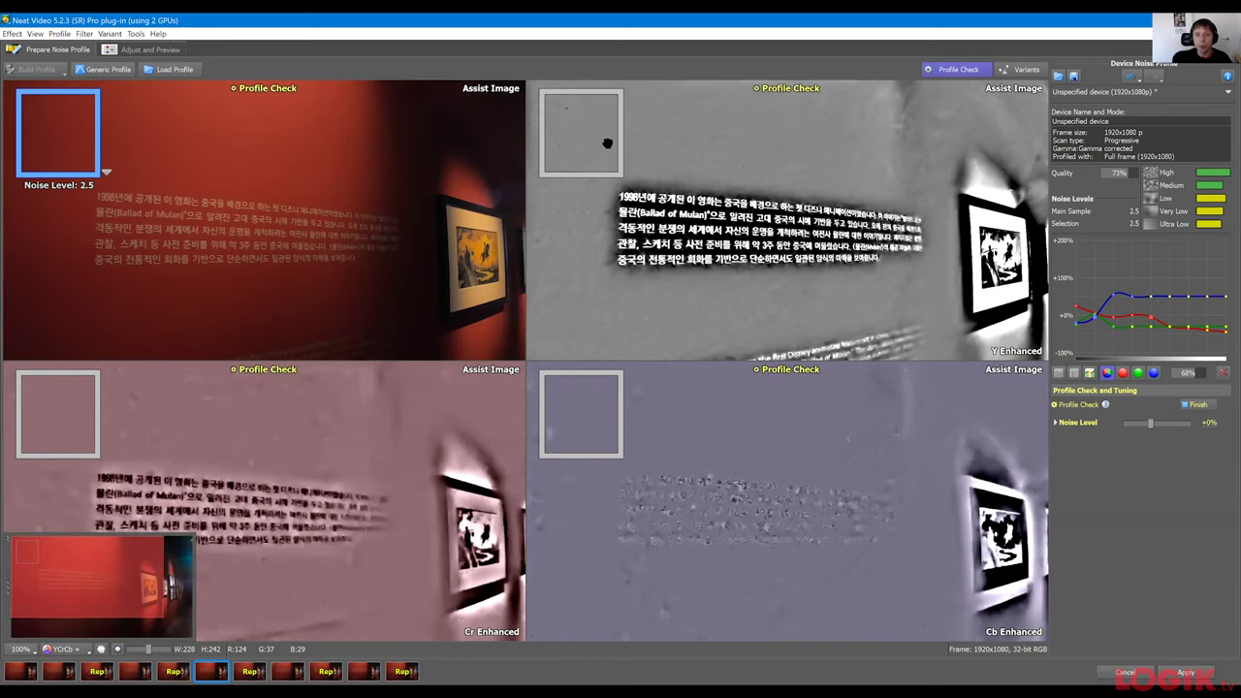
scroll(609, 143, up, 1)
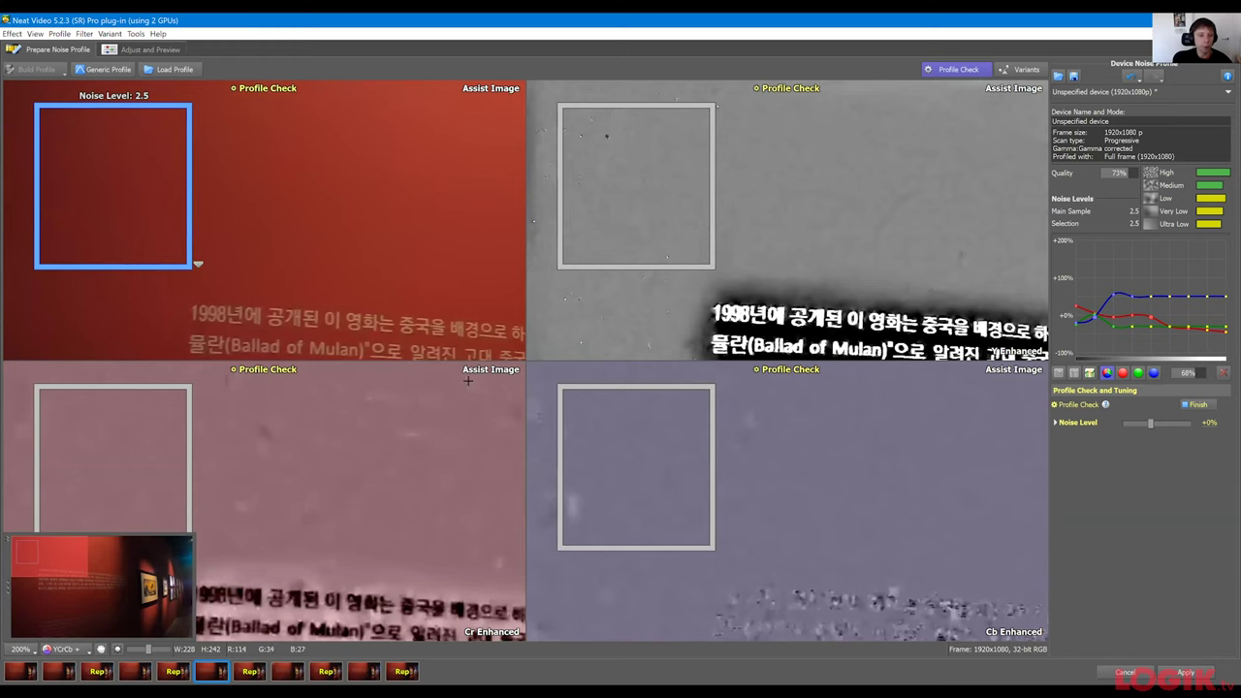
click(126, 553)
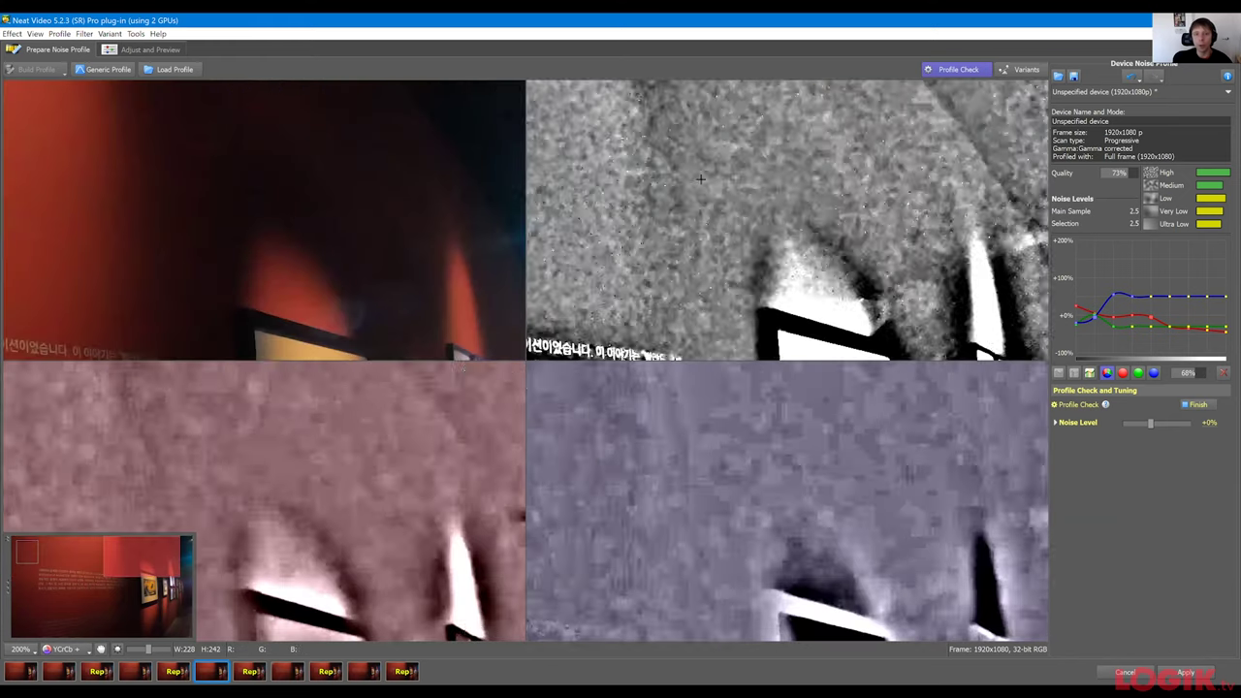
click(134, 556)
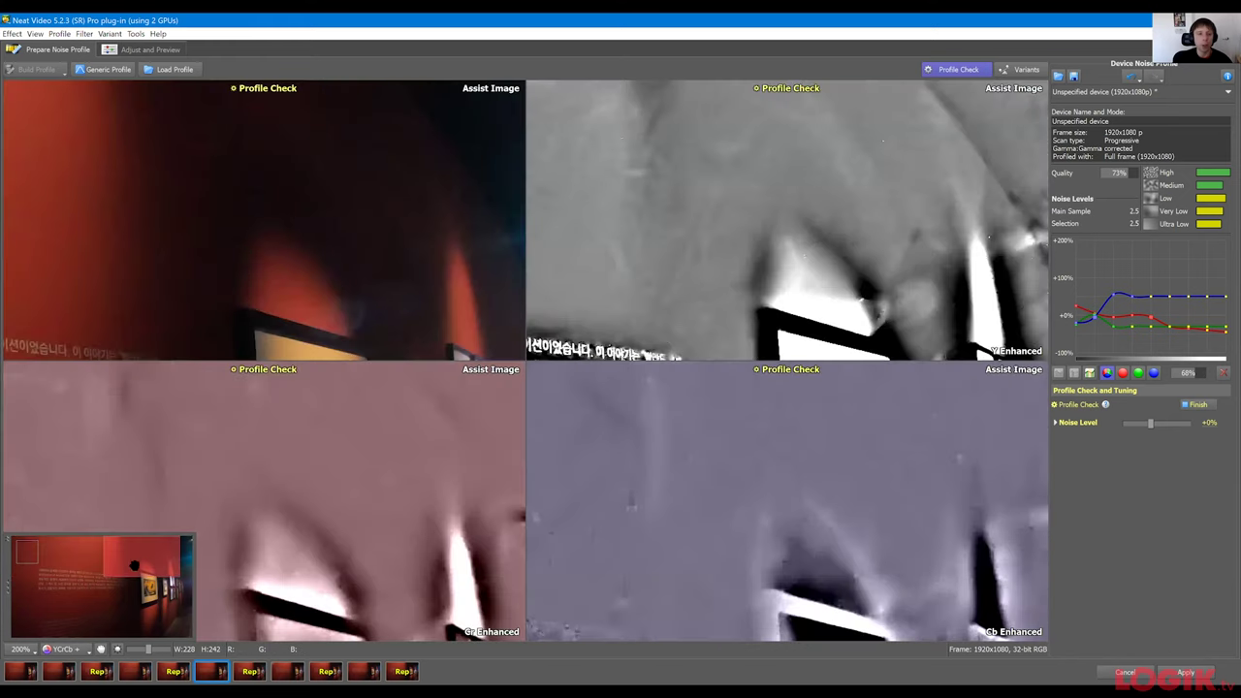
drag(129, 554, 111, 546)
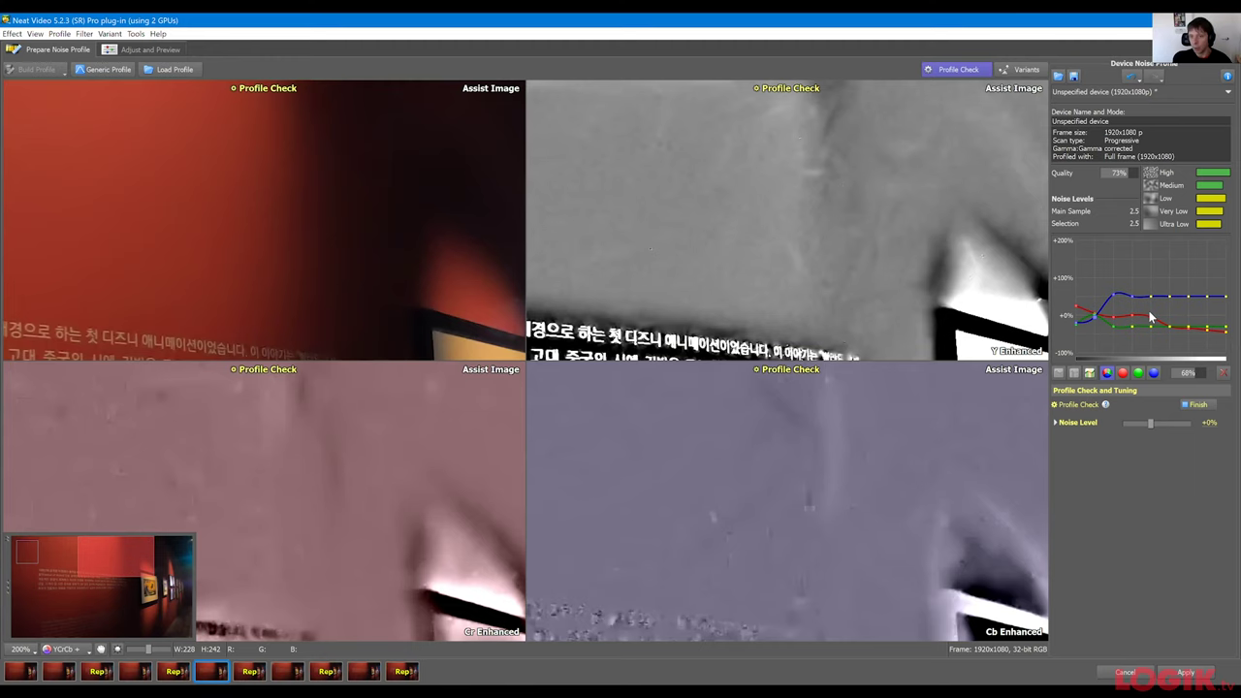
scroll(818, 206, down, 1)
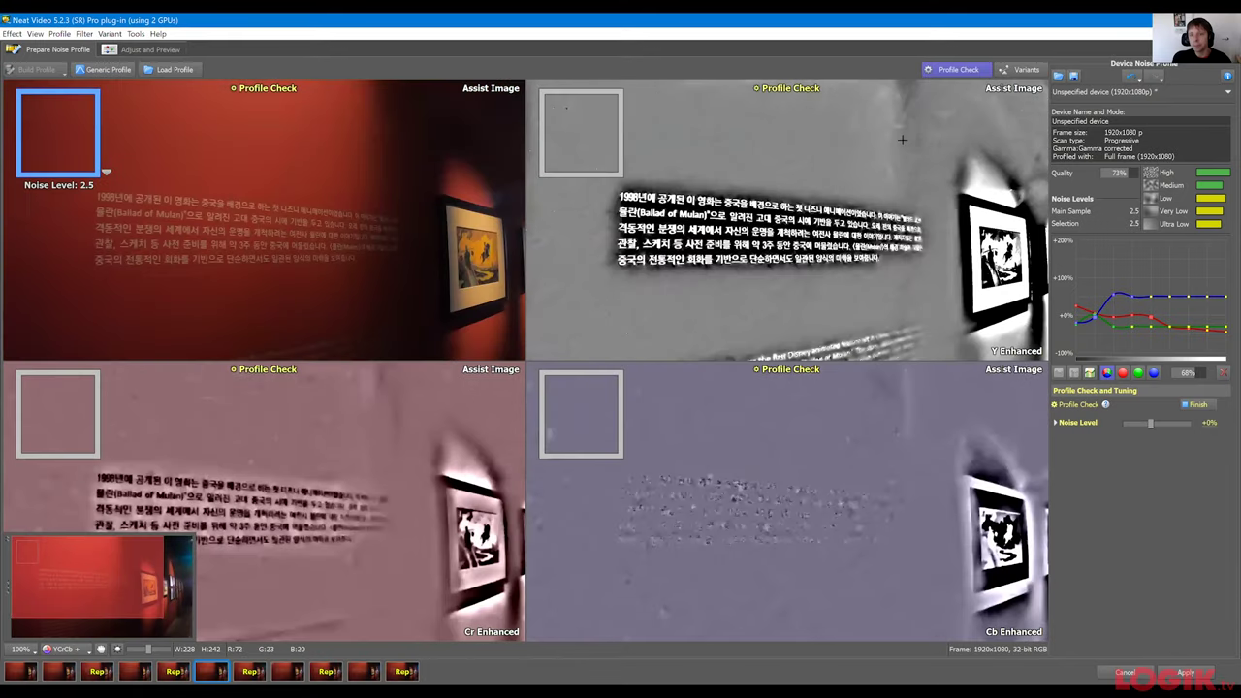
scroll(902, 139, up, 1)
drag(962, 152, 801, 192)
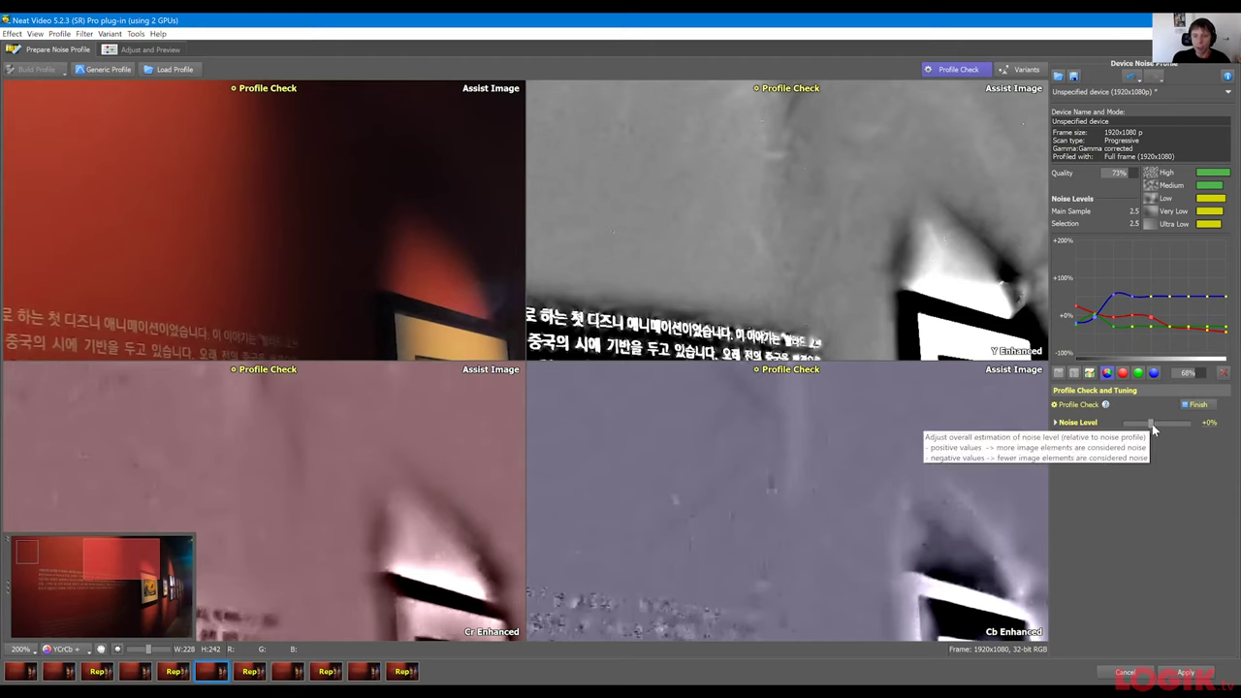
Test-nudge the Noise Level slider, trying values around -10%.
drag(1152, 424, 1150, 424)
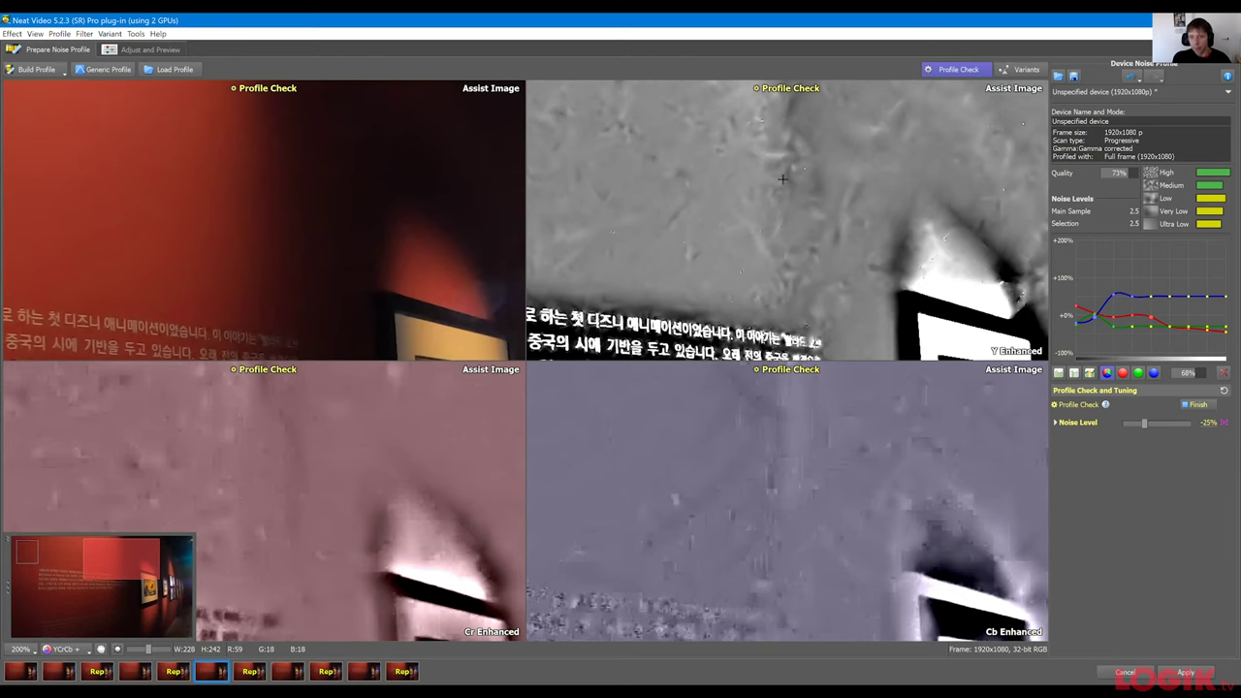
scroll(833, 200, down, 1)
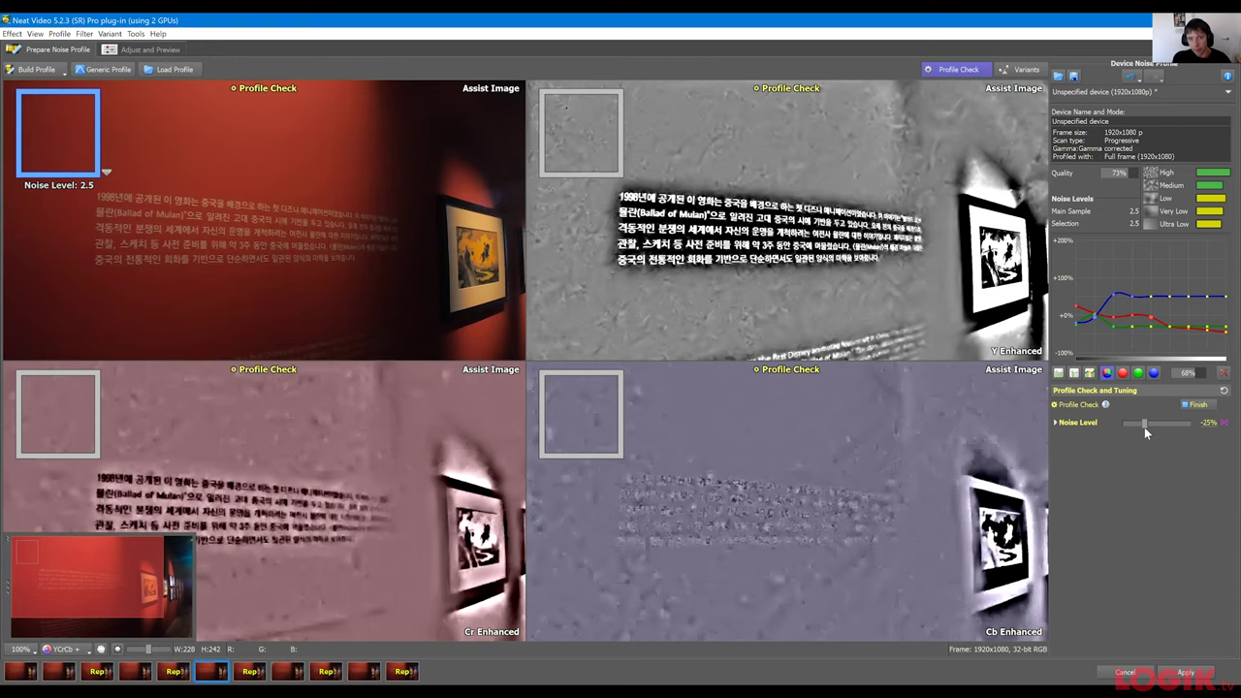
drag(1145, 428, 1150, 428)
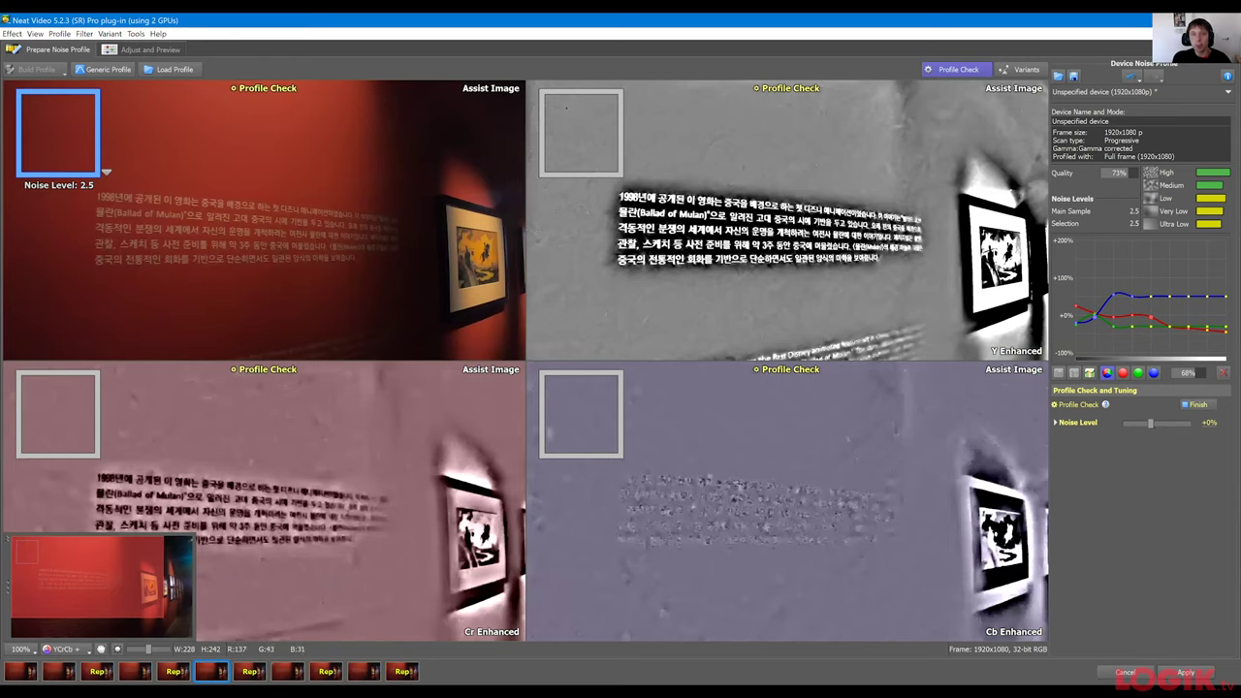
Pan to the English text and test the Noise Level slider from +30% down to -30%.
click(909, 162)
scroll(909, 162, up, 1)
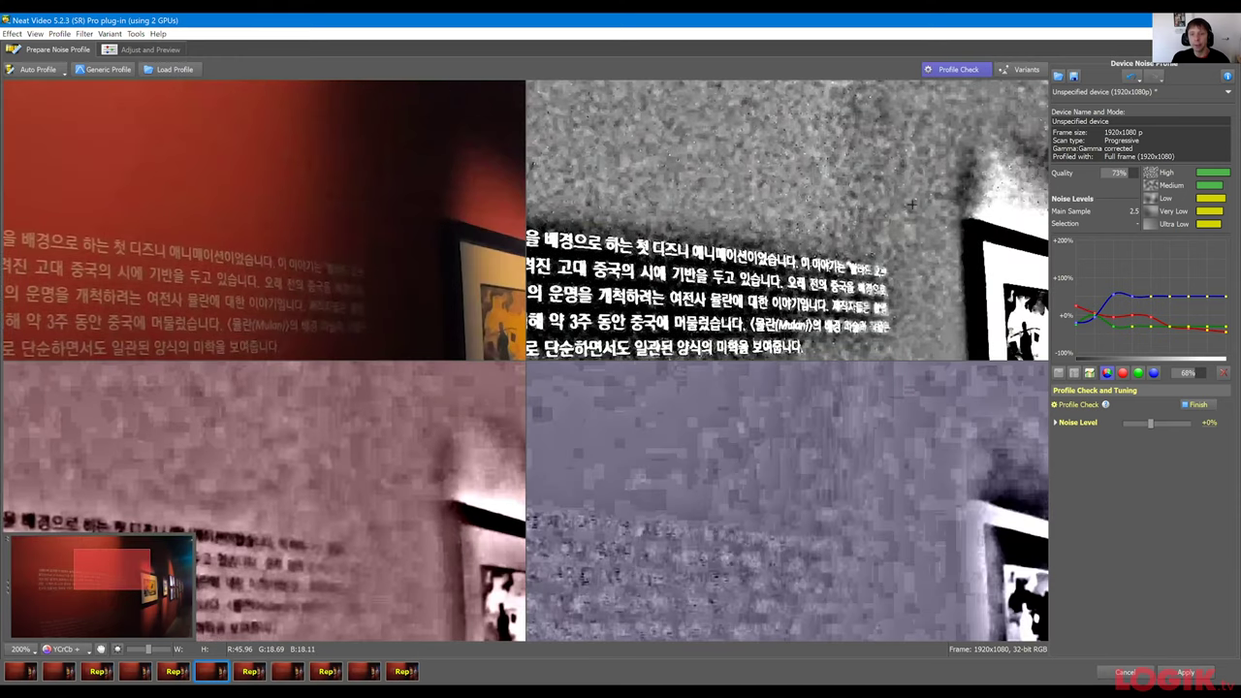
drag(912, 204, 813, 237)
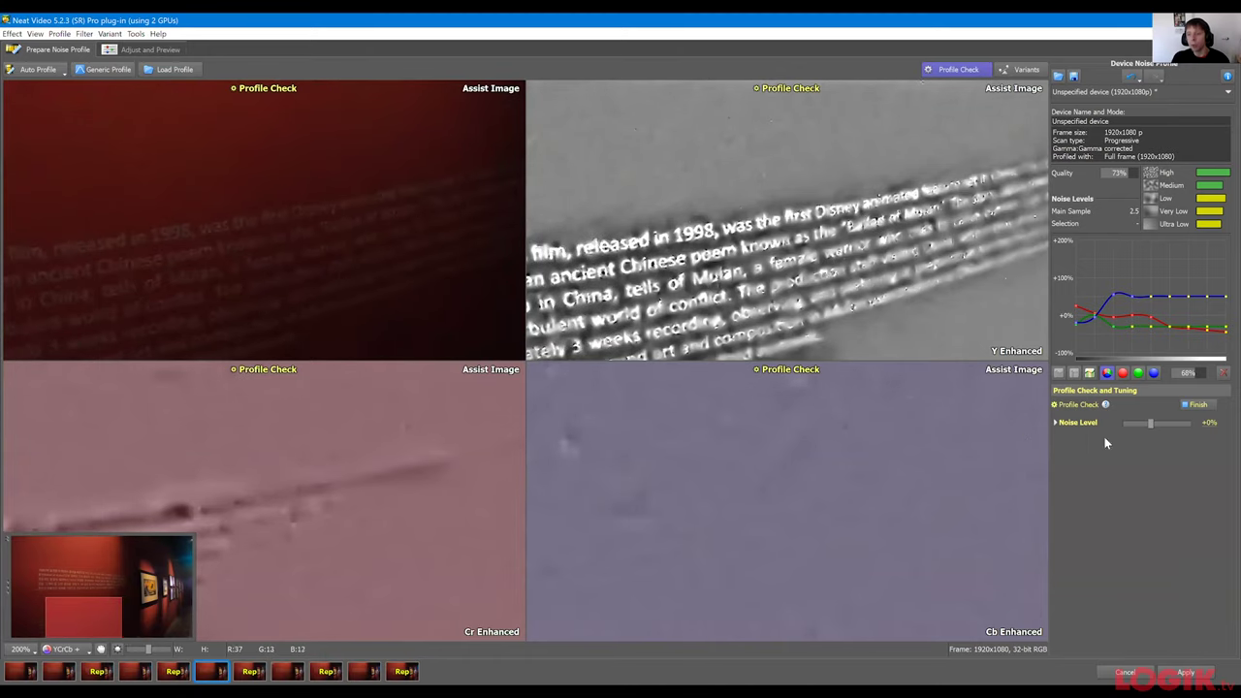
drag(1148, 423, 1200, 439)
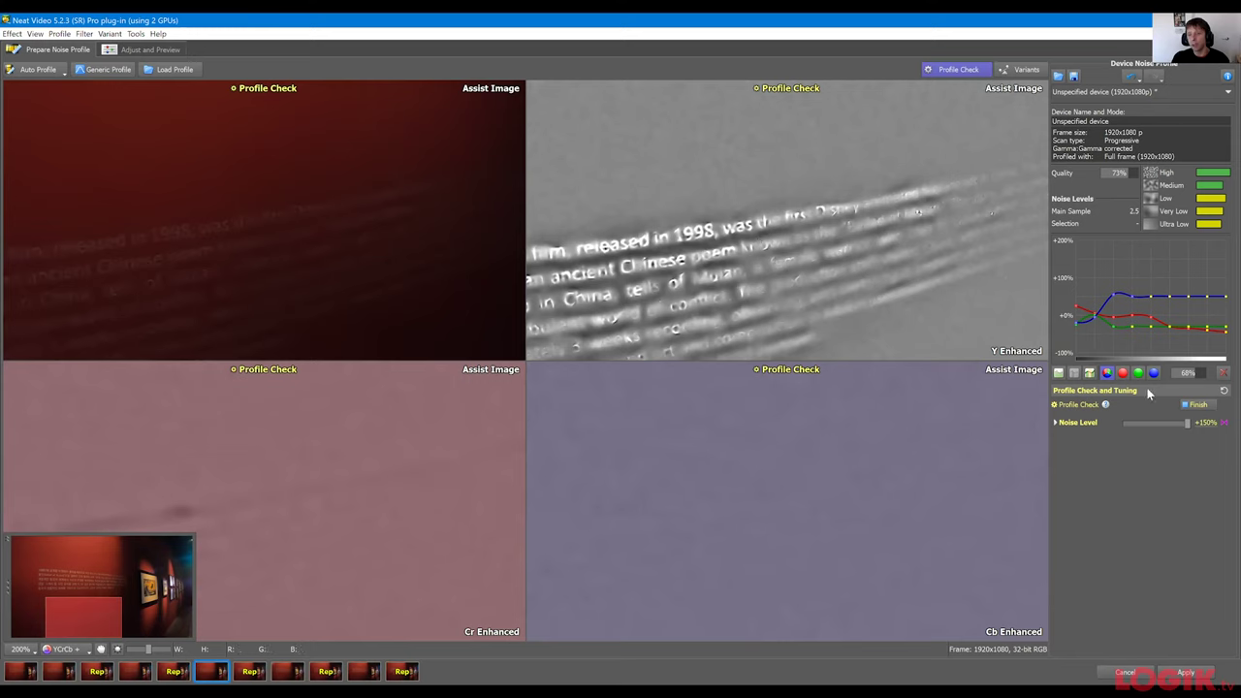
drag(1179, 424, 1147, 427)
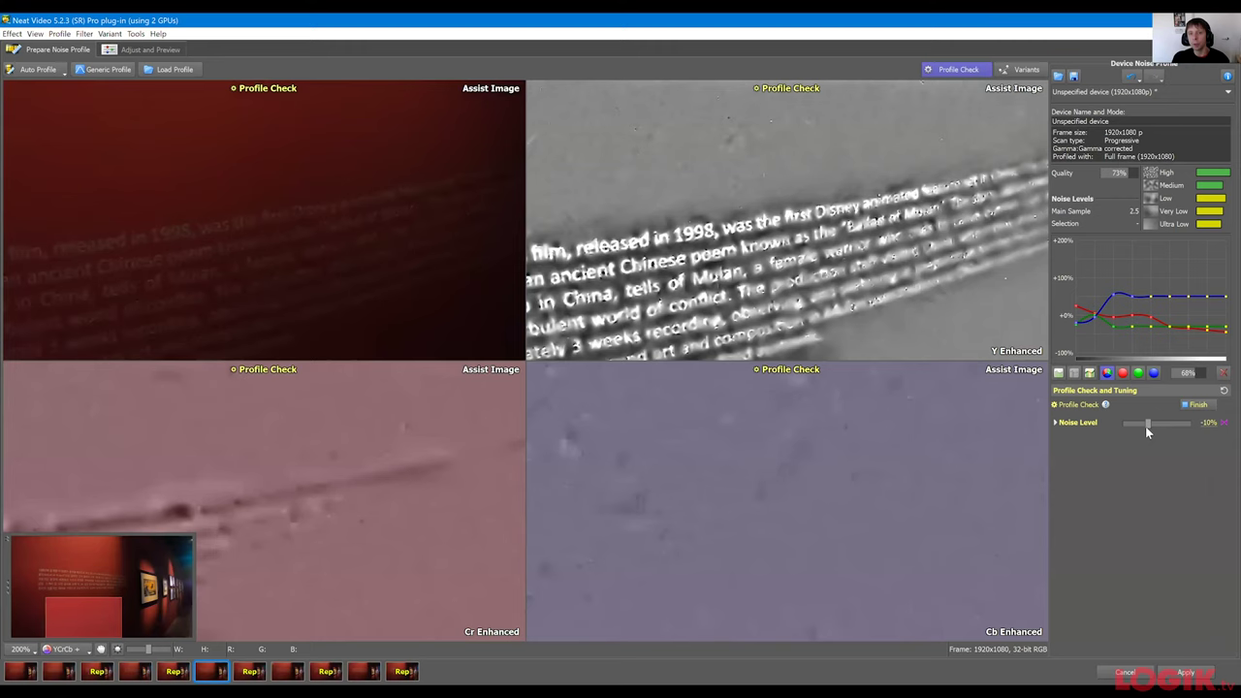
drag(1144, 427, 1141, 426)
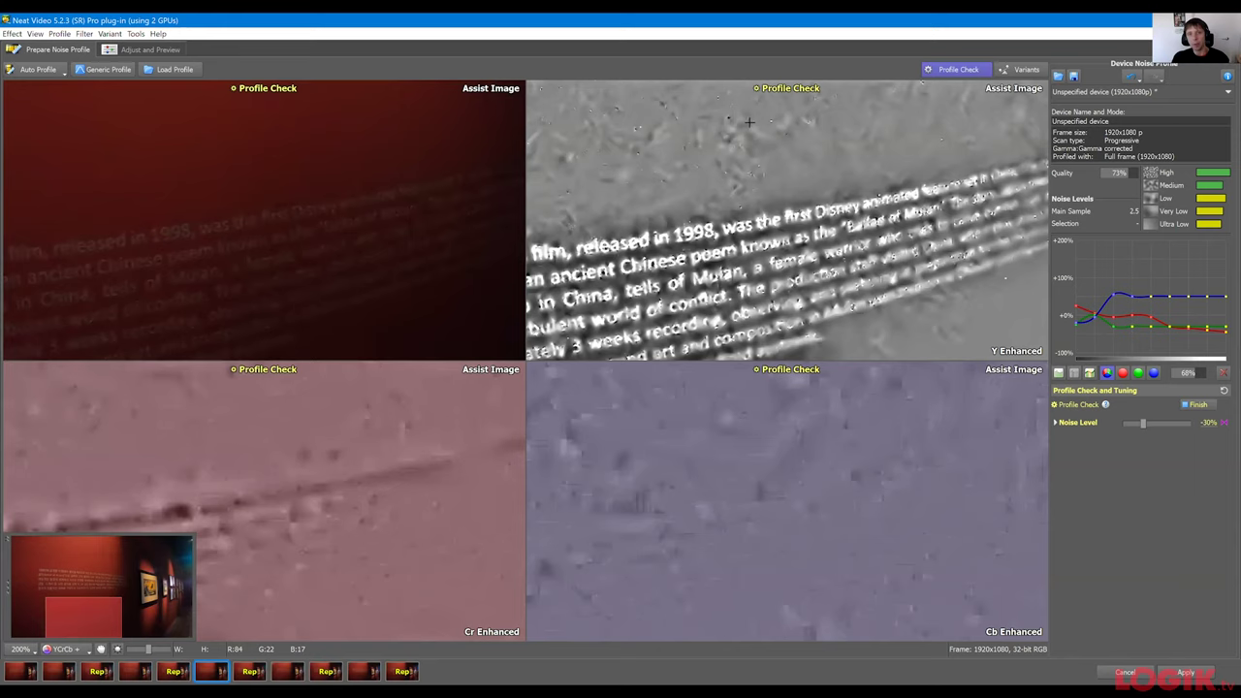
Set the Noise Level adjustment to +20% and pan the previews across the gallery scene.
scroll(741, 142, up, 1)
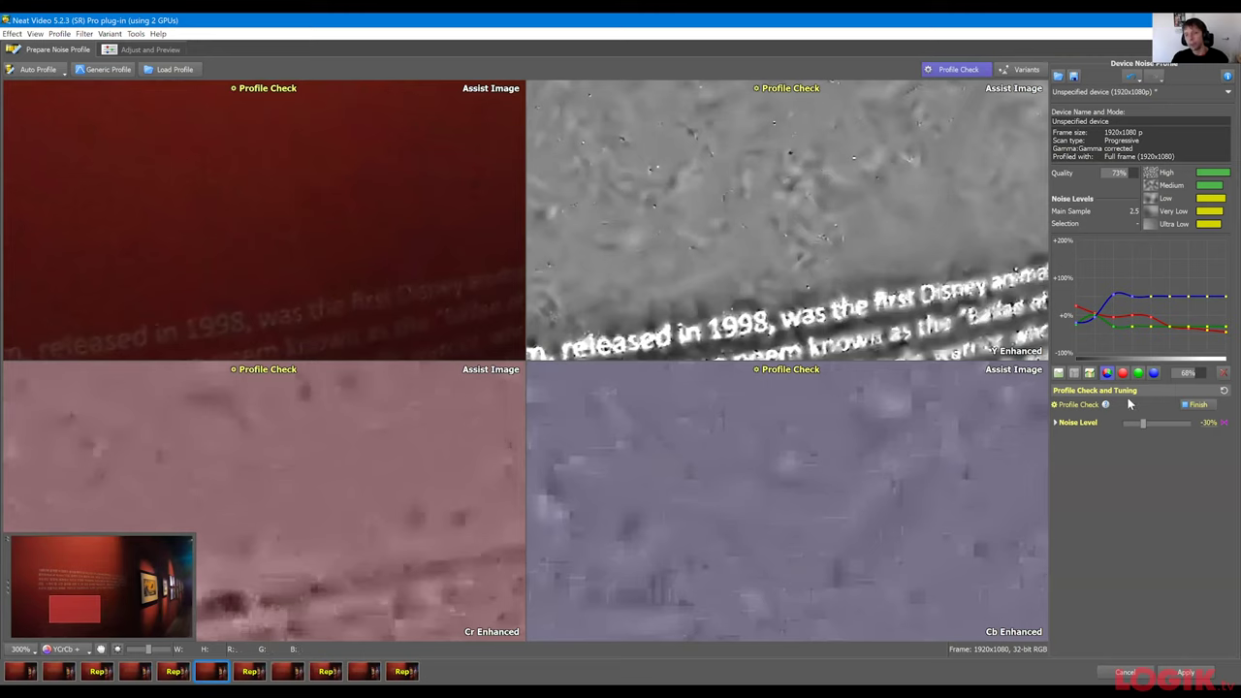
drag(1142, 424, 1150, 430)
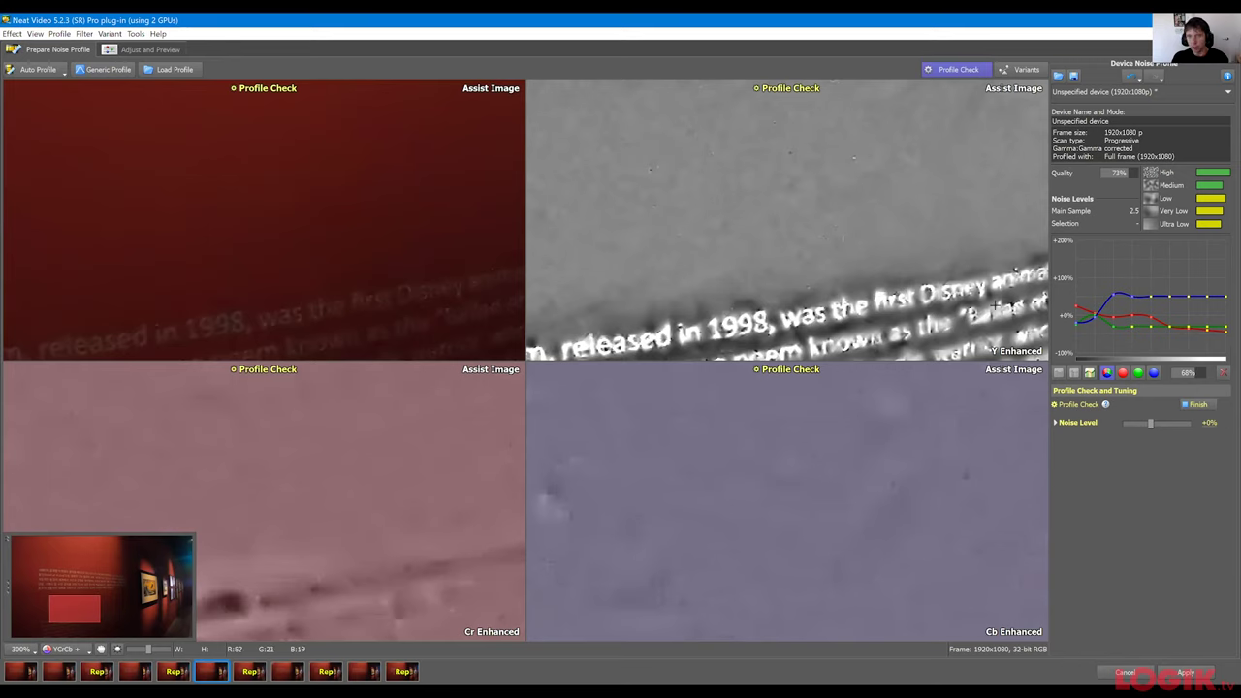
drag(1150, 424, 1155, 424)
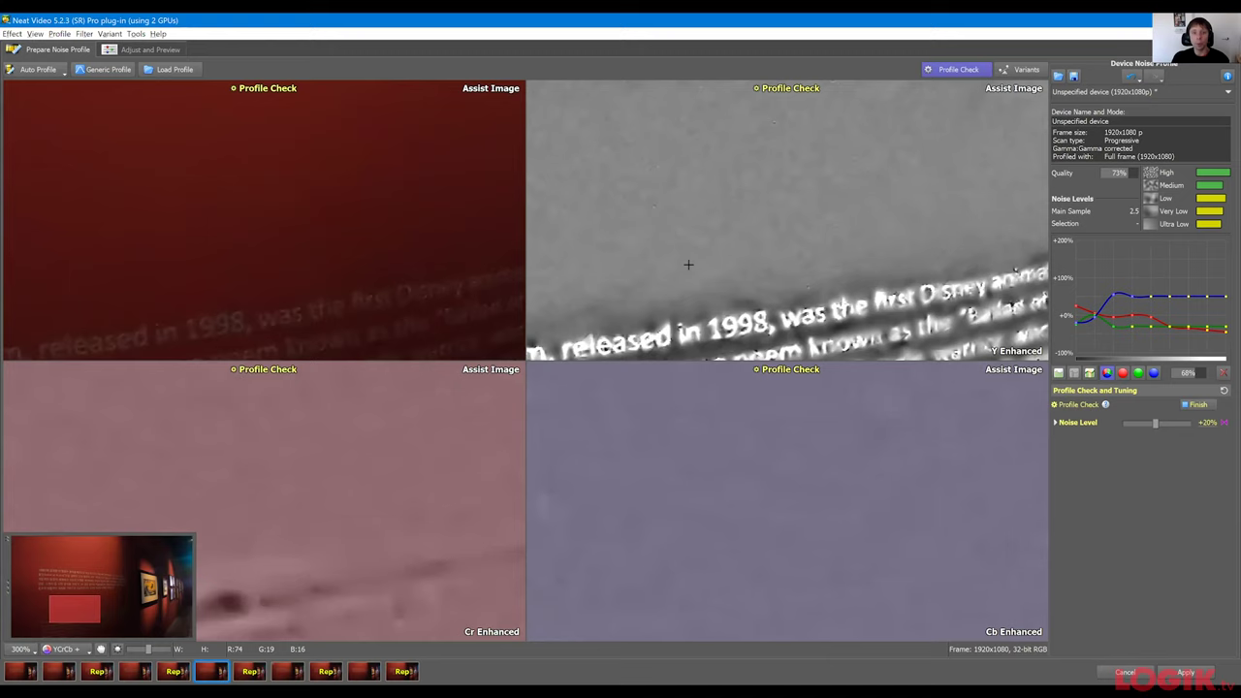
scroll(684, 269, down, 1)
scroll(129, 587, down, 1)
drag(126, 579, 105, 632)
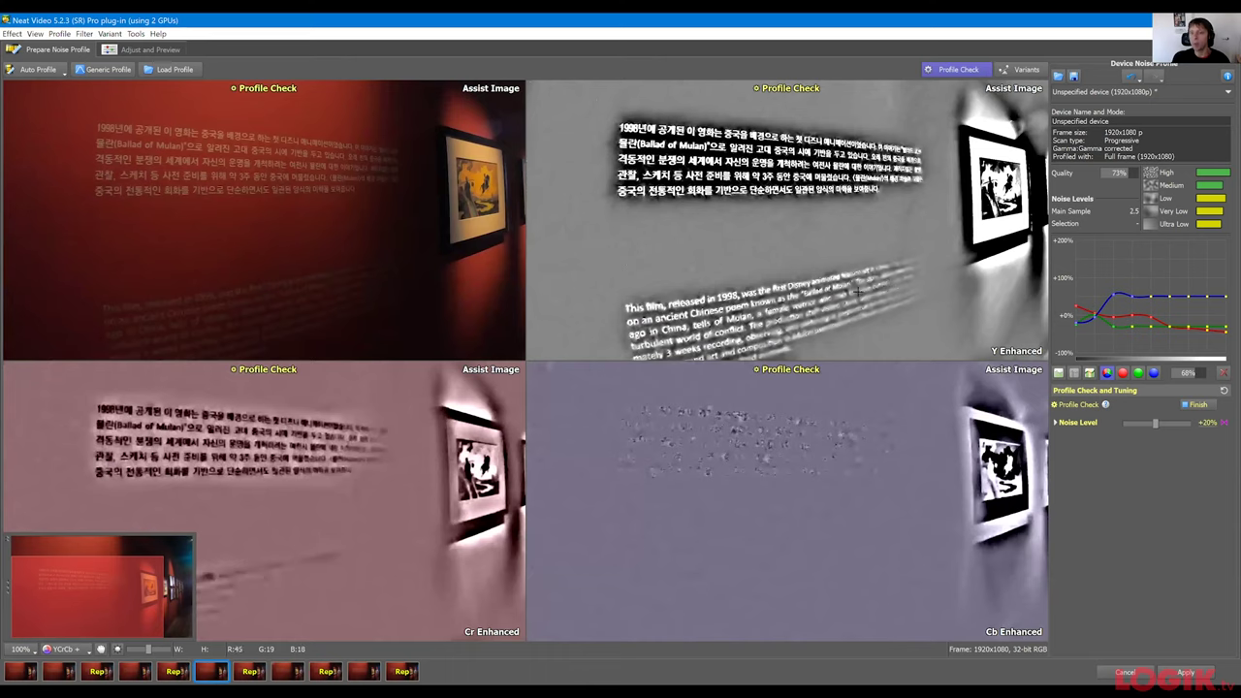
Show the Device Noise Profile variant bar, with the current profile as Variant #1.
click(1015, 71)
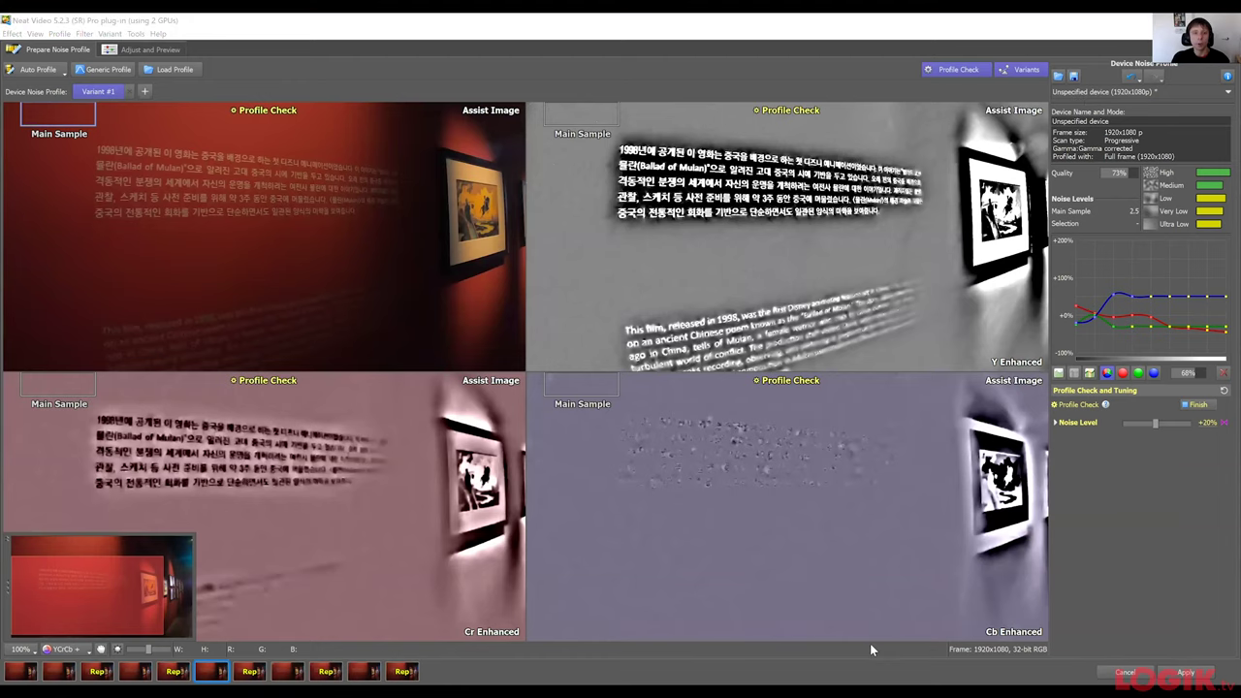
click(1026, 248)
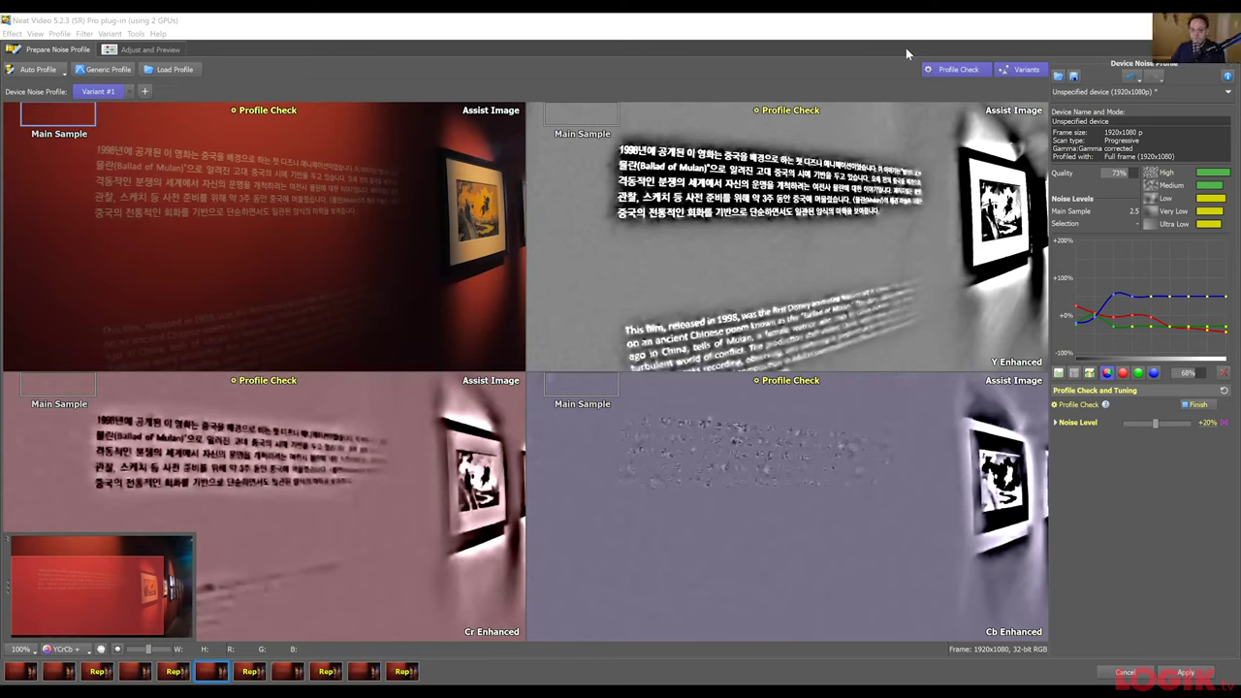
click(850, 102)
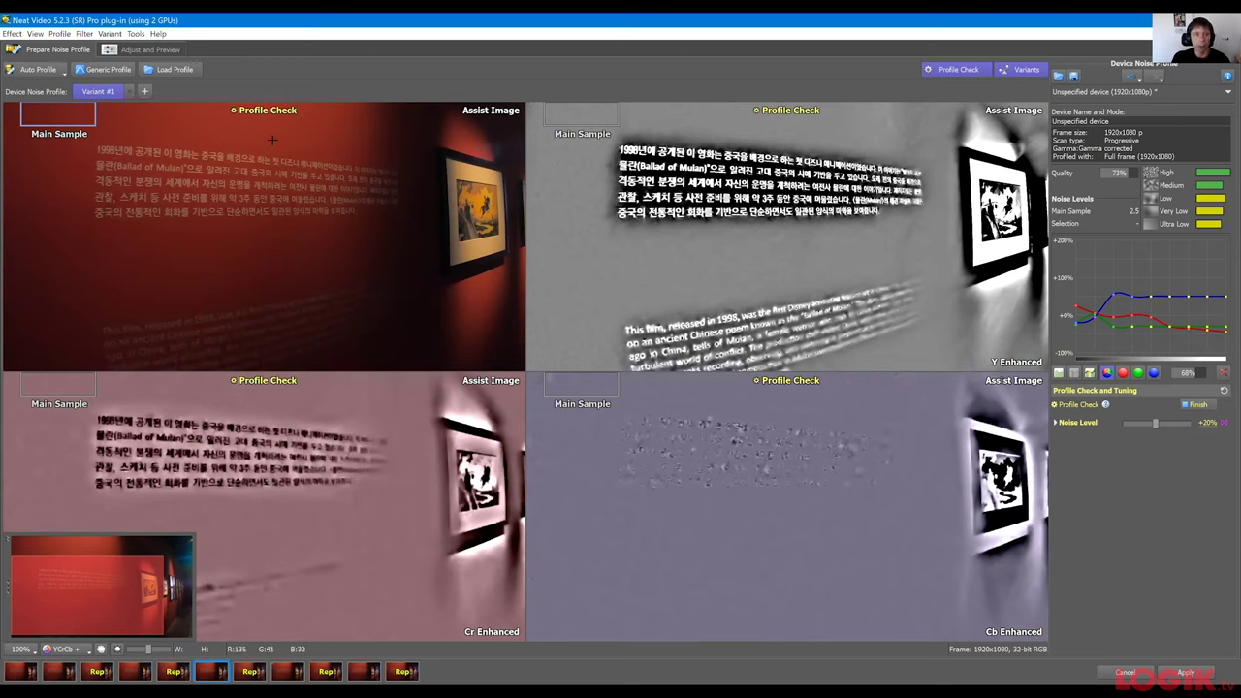
Add Variant #2 and build its profile from a sample area over the wall text.
click(146, 92)
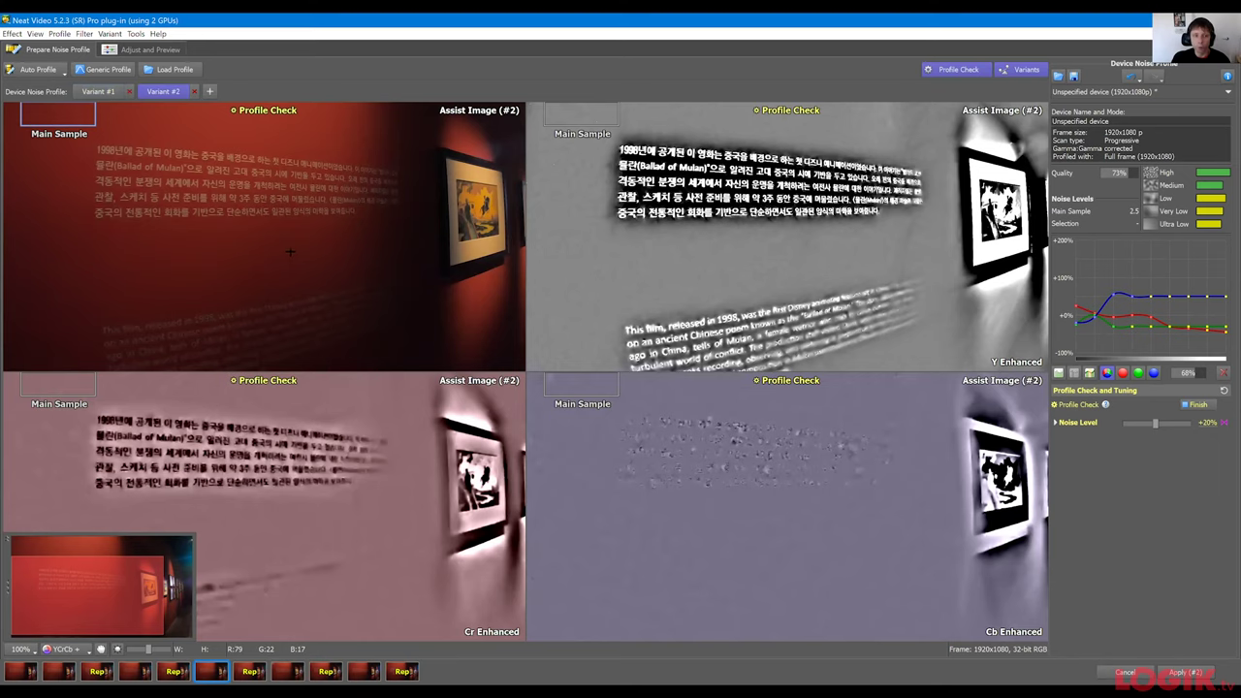
drag(831, 304, 581, 315)
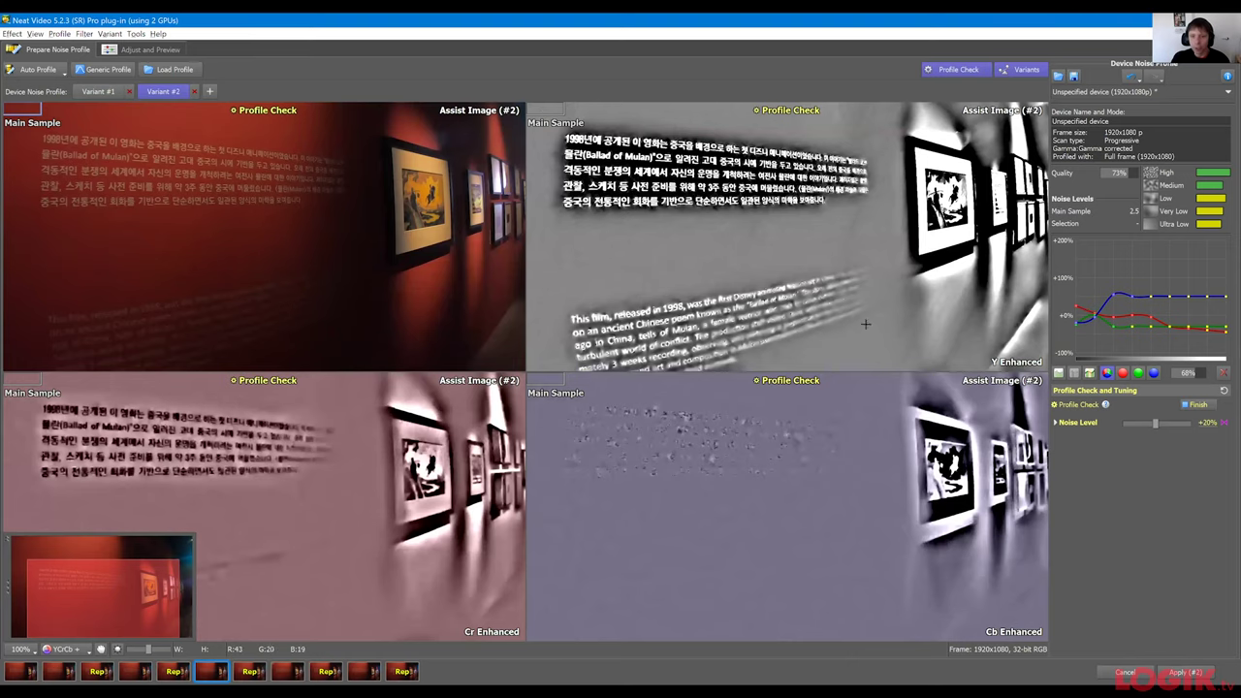
scroll(788, 313, up, 1)
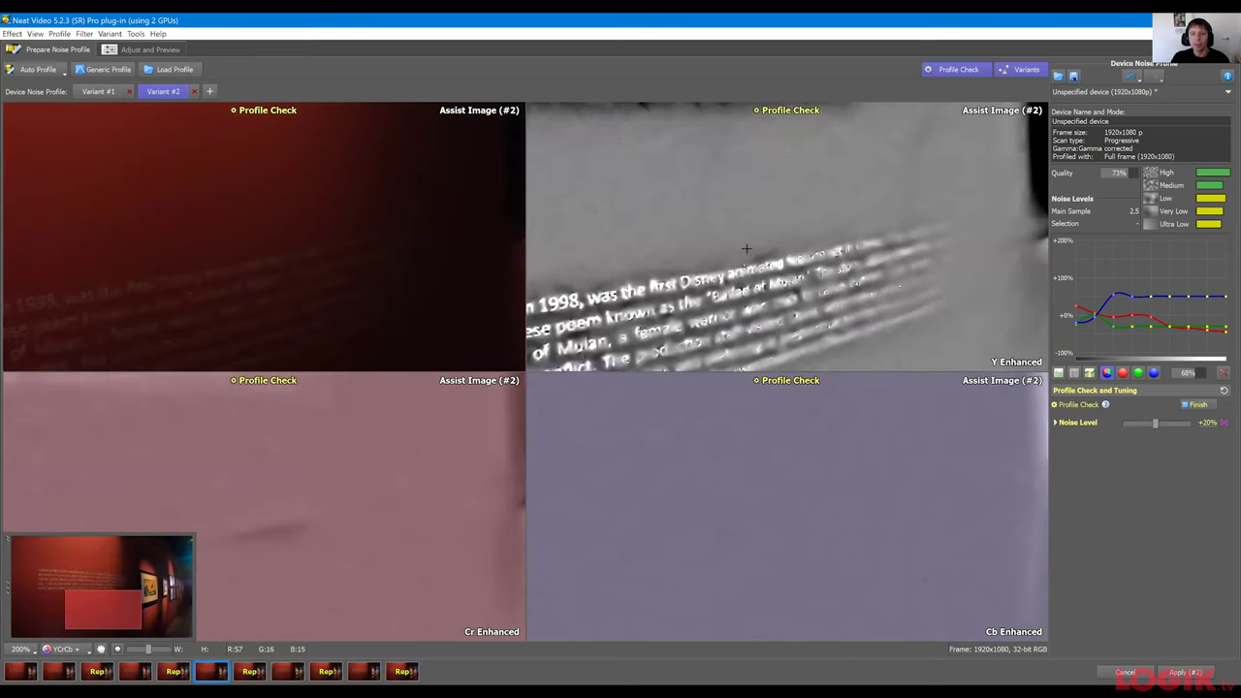
drag(804, 297, 739, 234)
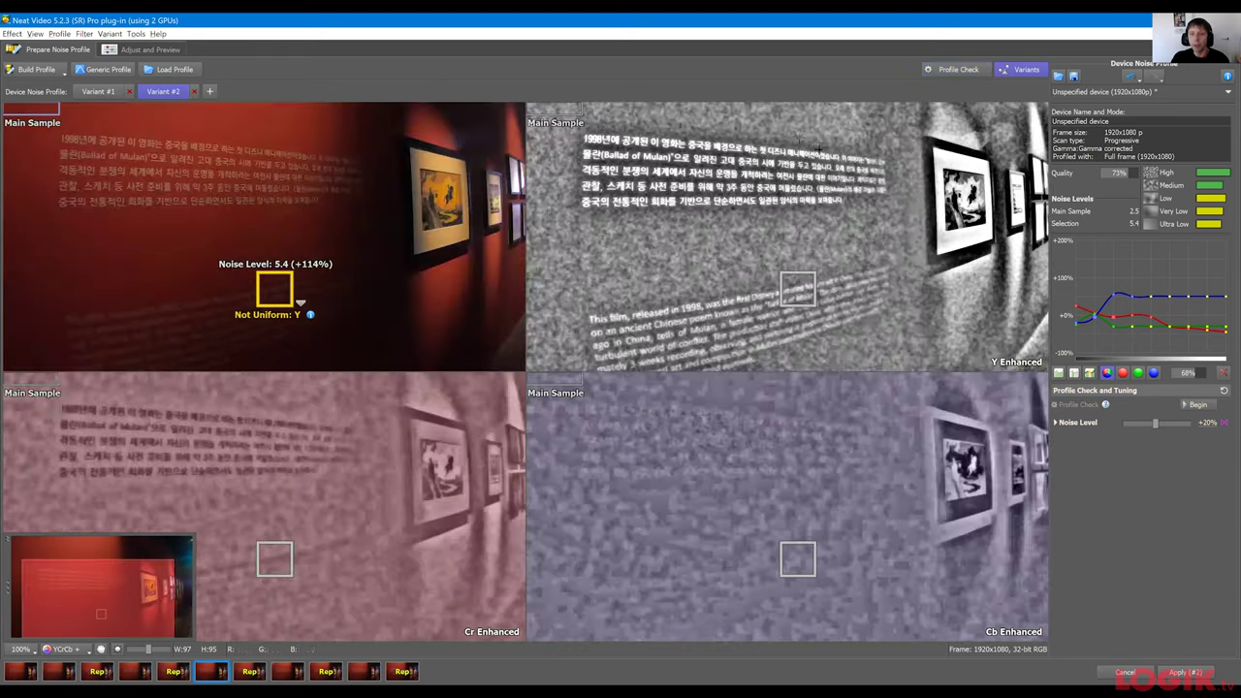
scroll(824, 247, down, 1)
drag(245, 133, 327, 233)
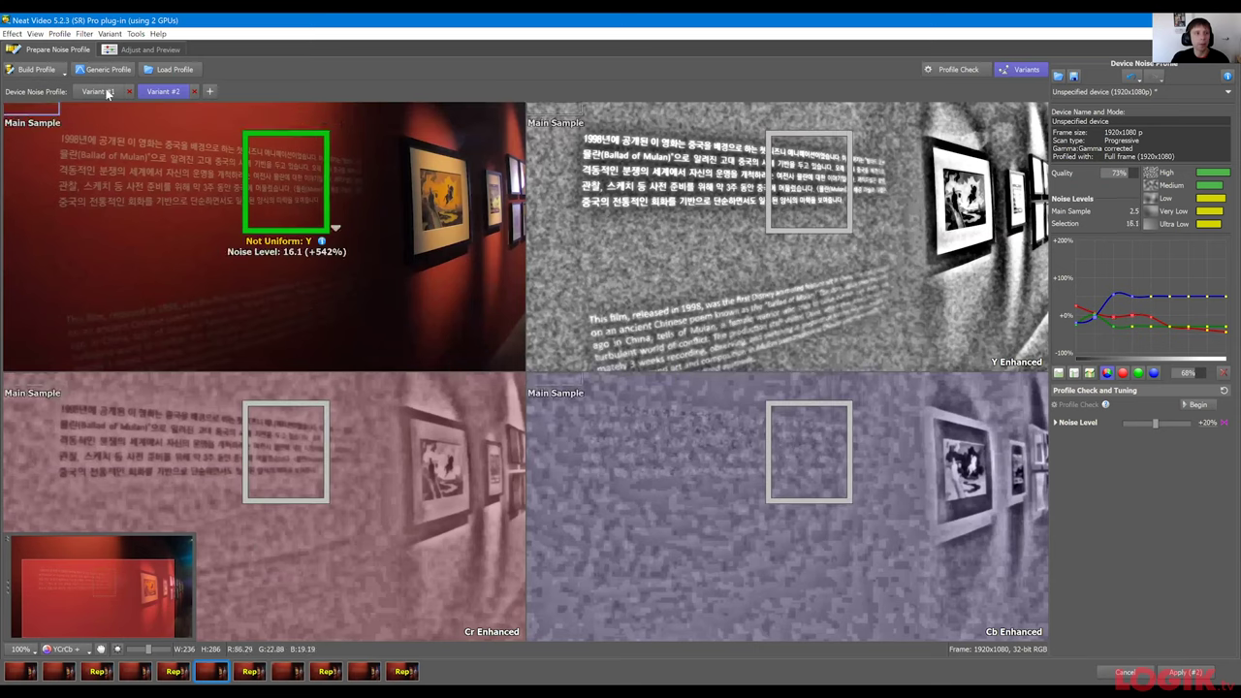
click(35, 70)
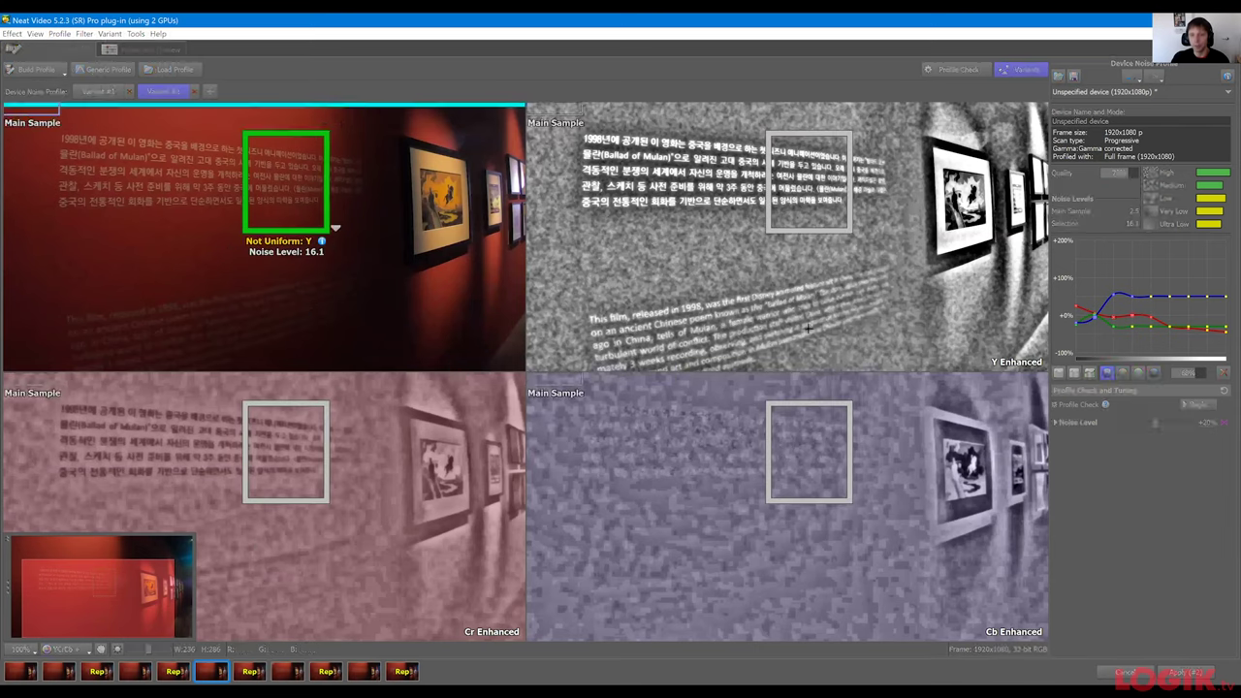
Enable Profile Check, rebuild from a sample near the painting, and set noise level to -25%.
click(948, 68)
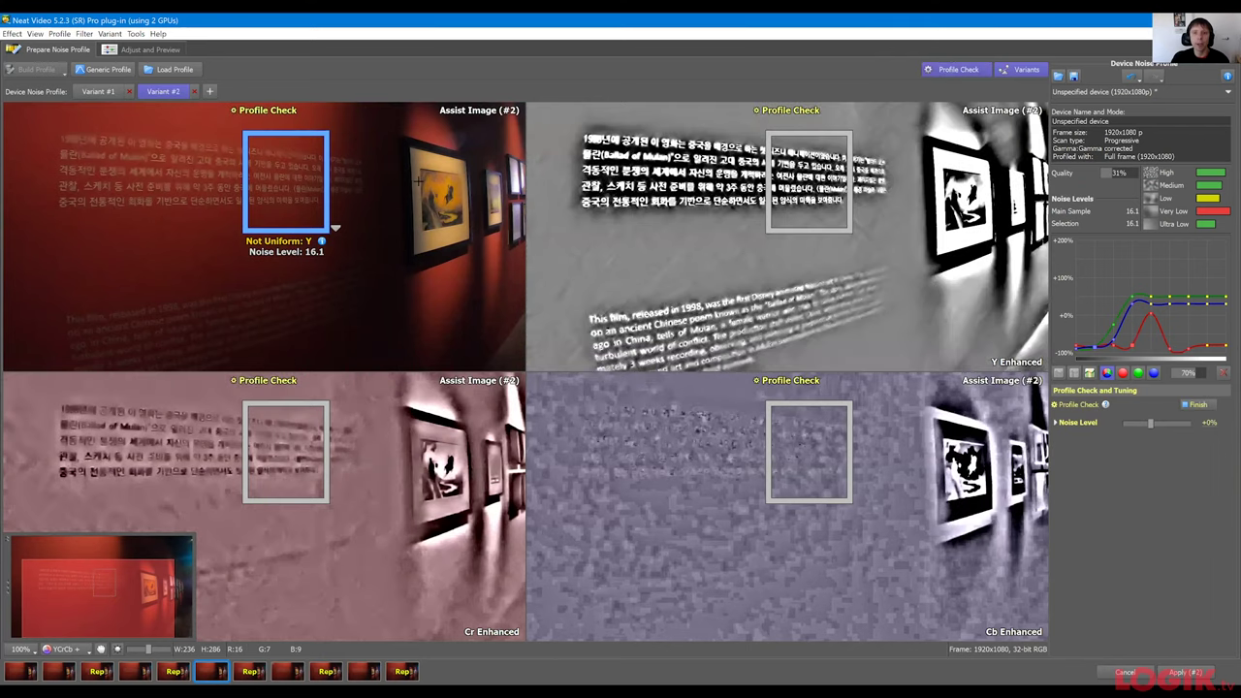
drag(867, 120, 970, 216)
click(37, 69)
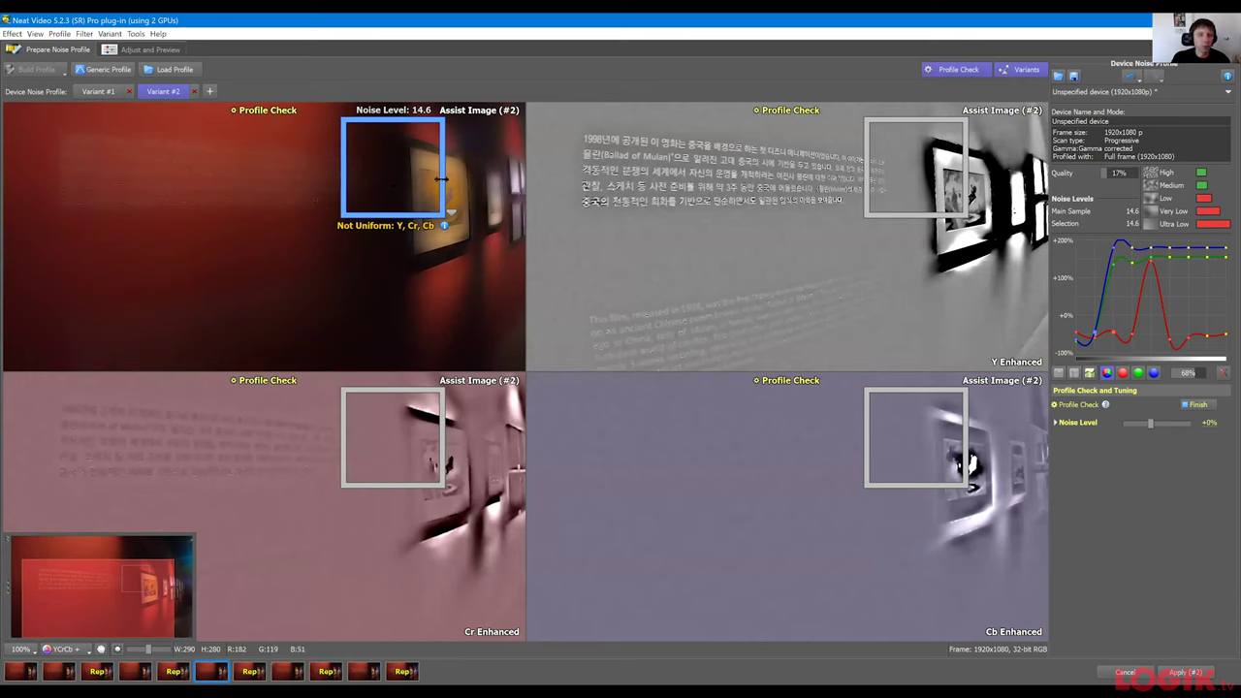
drag(388, 185, 277, 233)
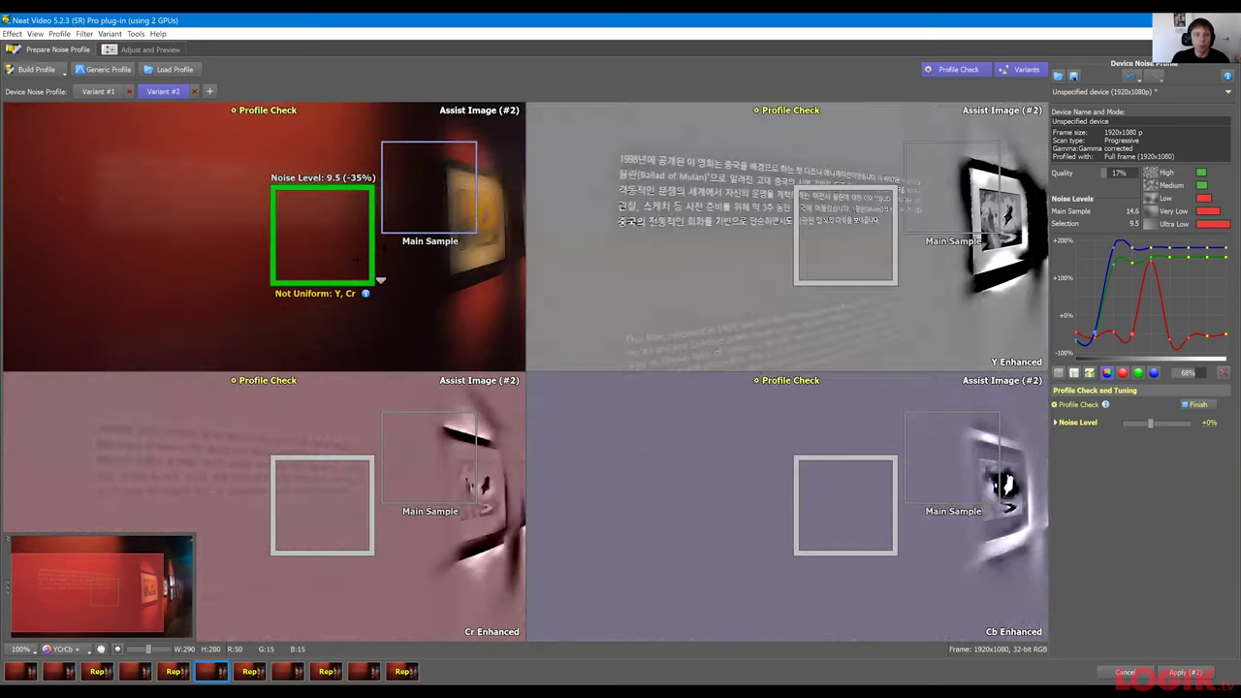
drag(1151, 430, 1097, 427)
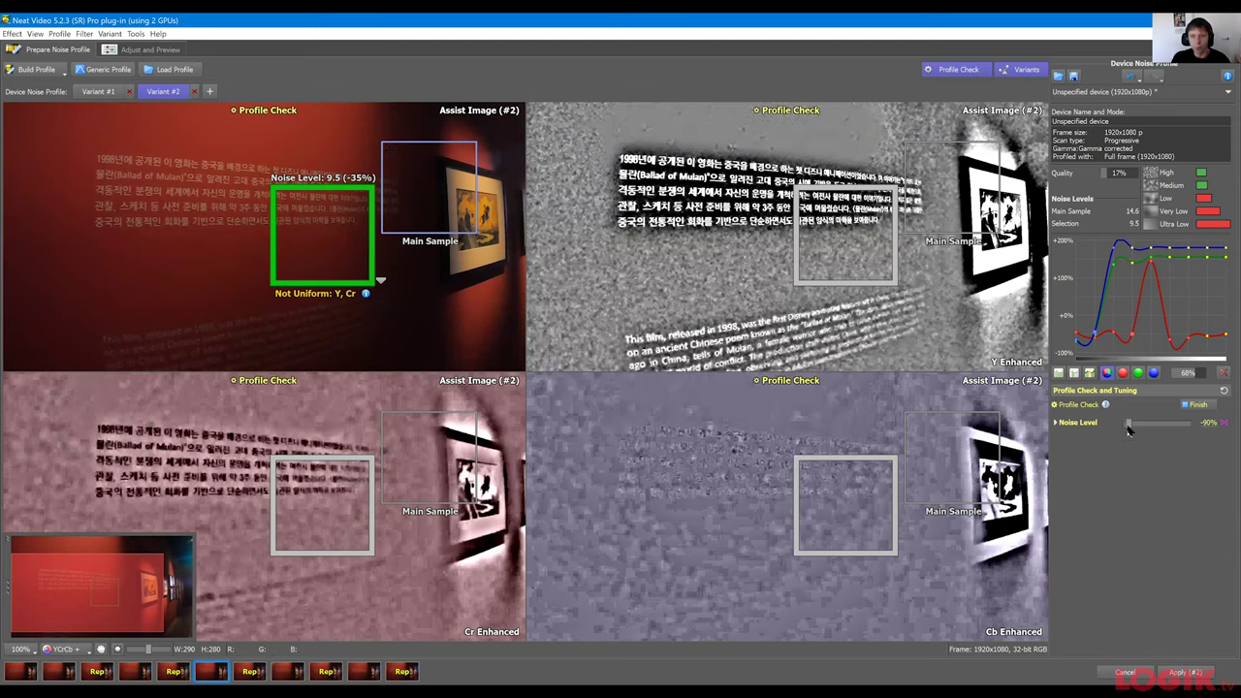
drag(1124, 427, 1144, 426)
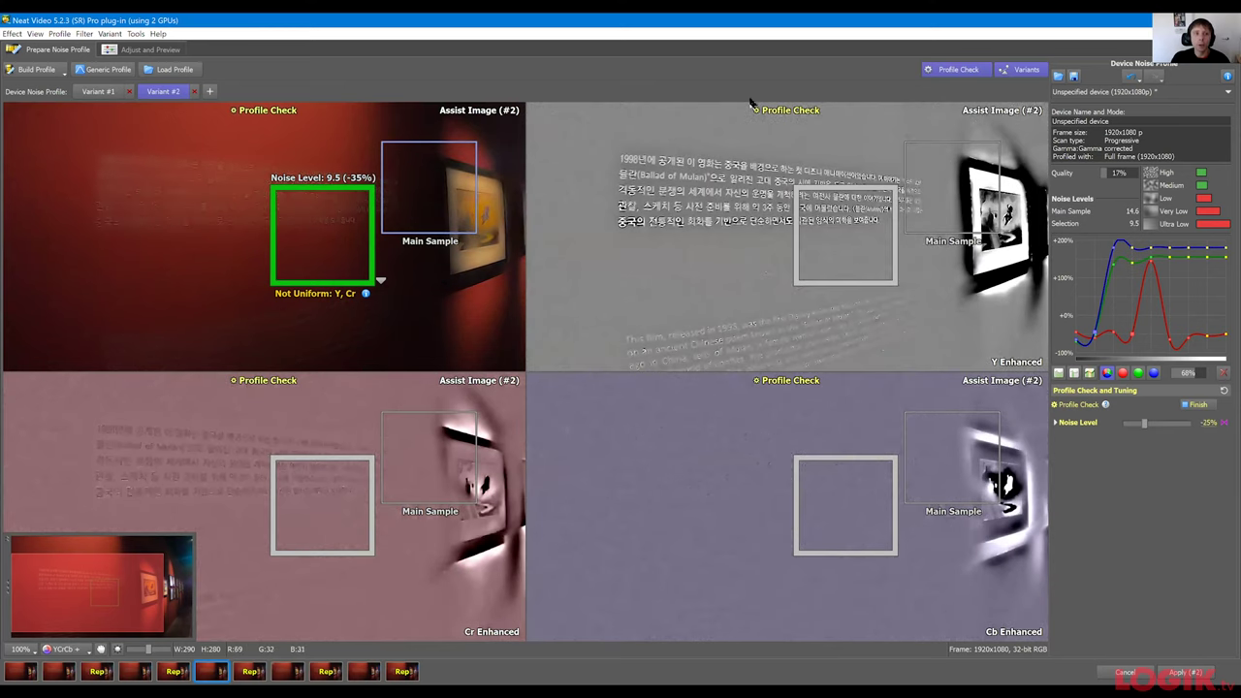
Add Variant #3 built from a small sample beside the painting frame, then enable Profile Check.
click(209, 91)
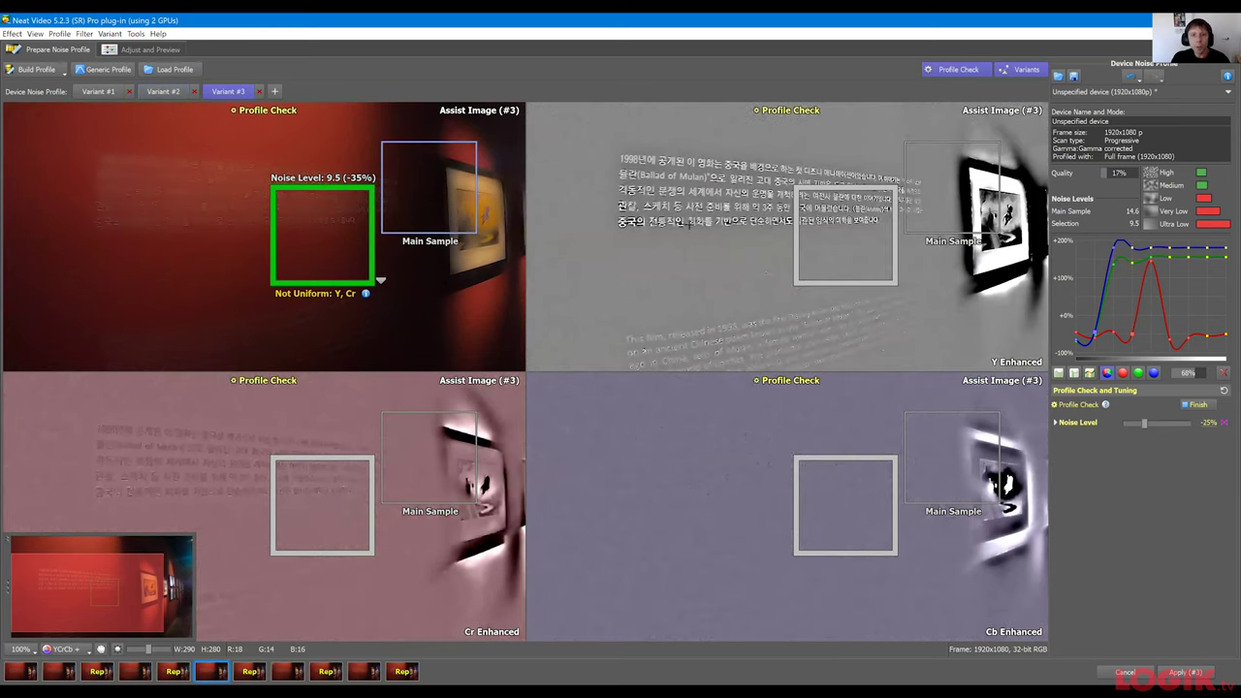
click(688, 225)
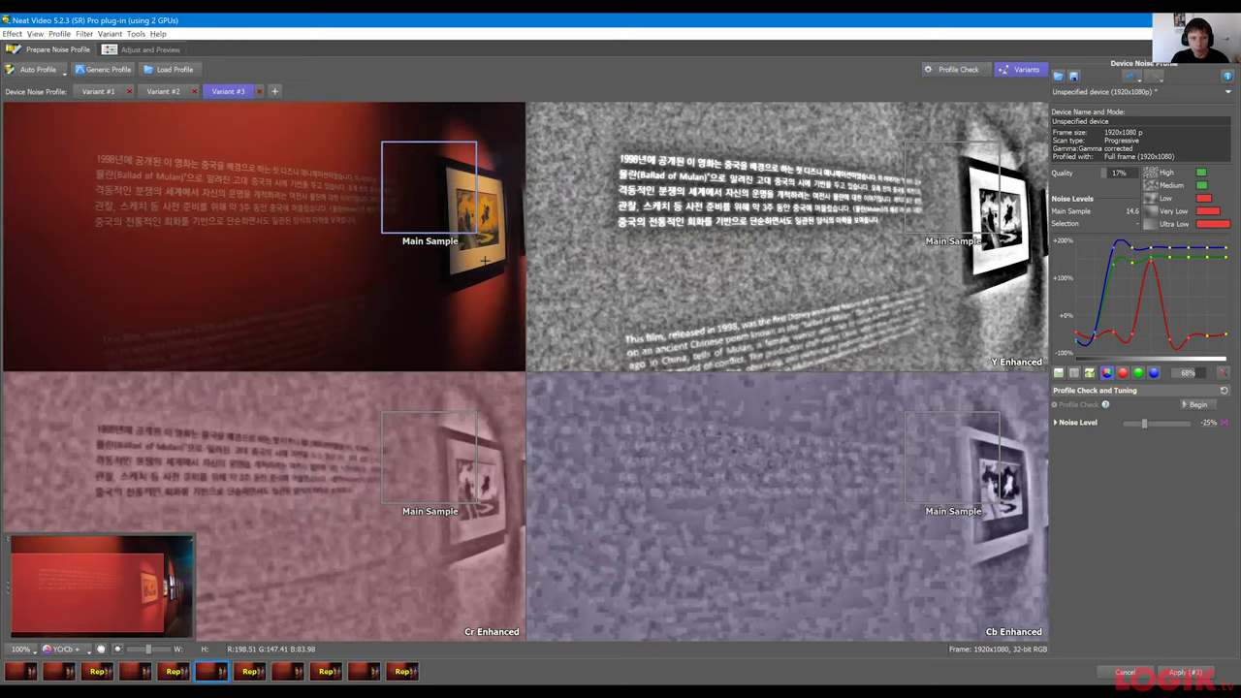
scroll(485, 260, up, 2)
mouse_move(438, 236)
mouse_down()
mouse_move(472, 271)
mouse_move(480, 233)
mouse_up()
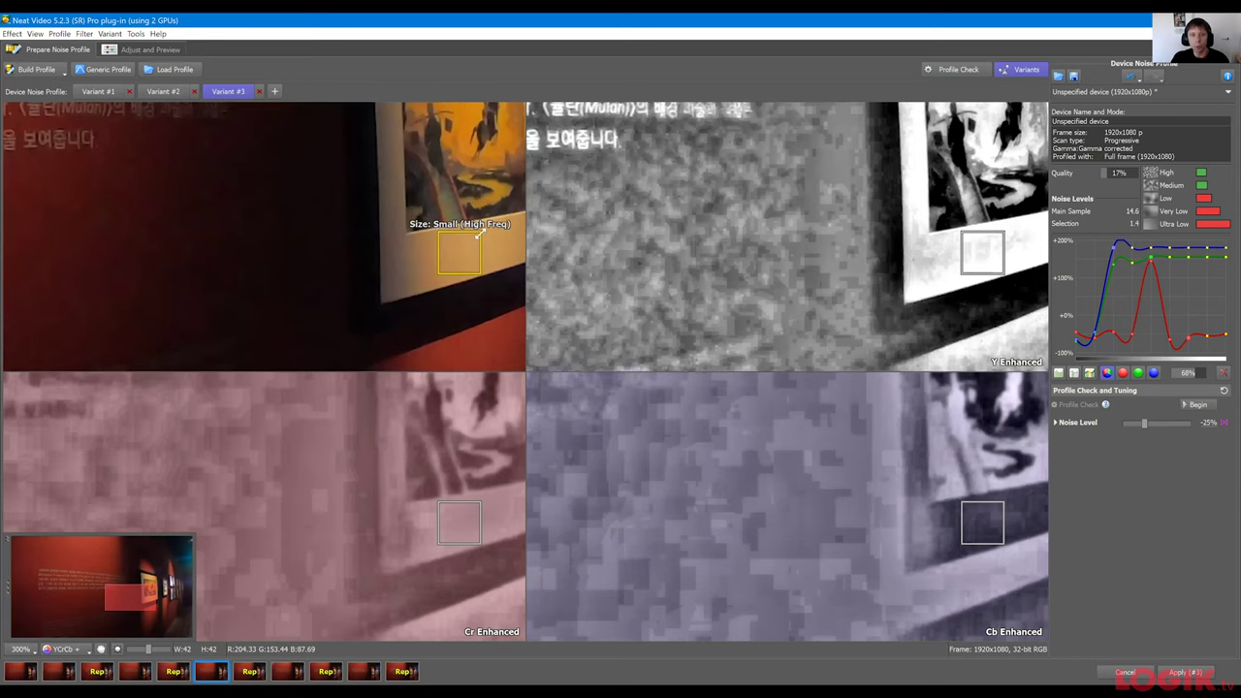
click(34, 71)
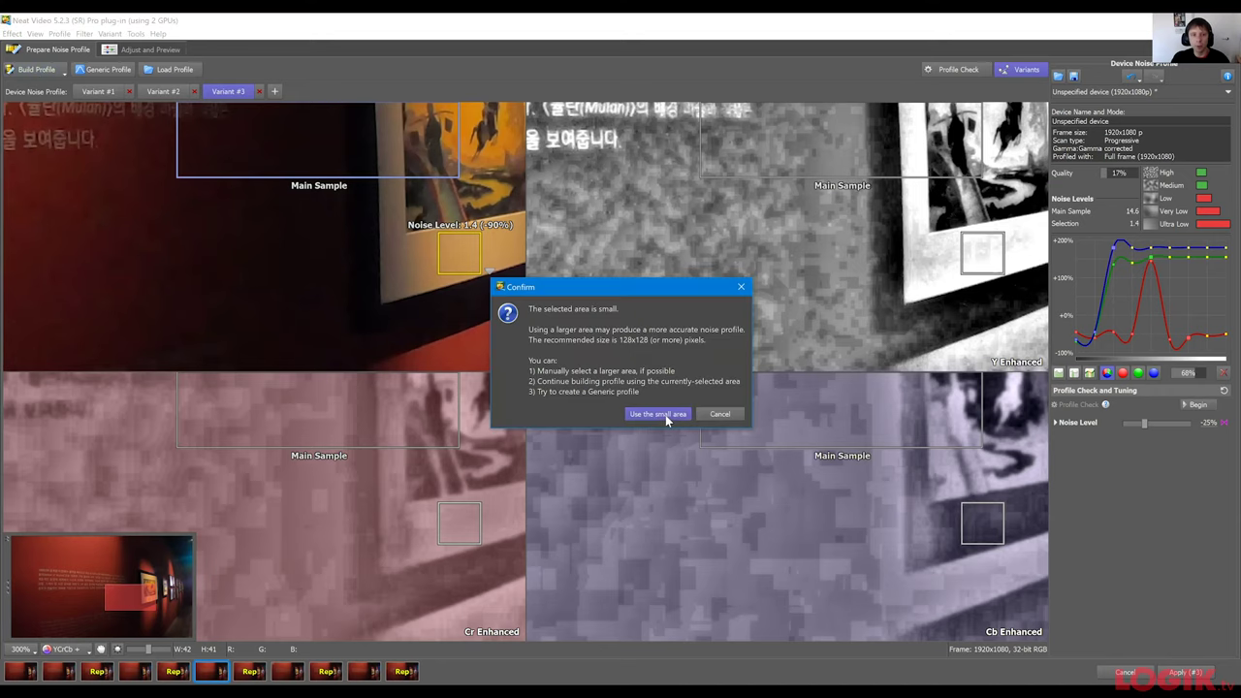
click(665, 415)
click(933, 69)
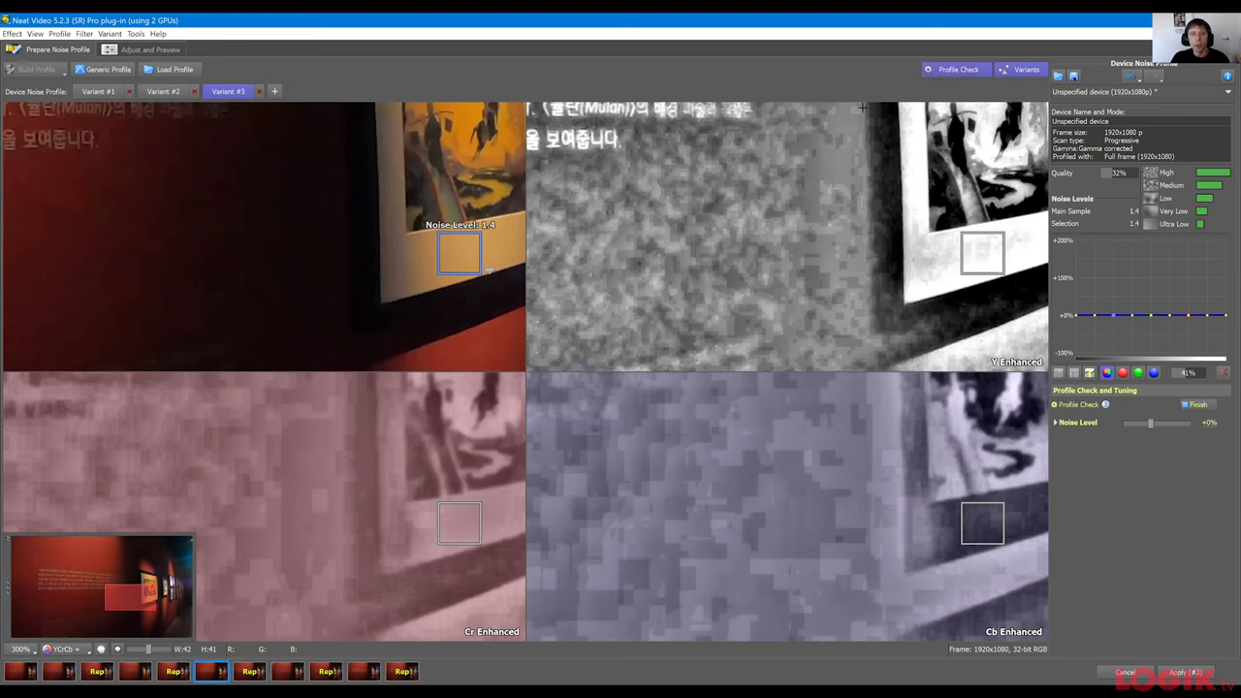
scroll(668, 239, down, 1)
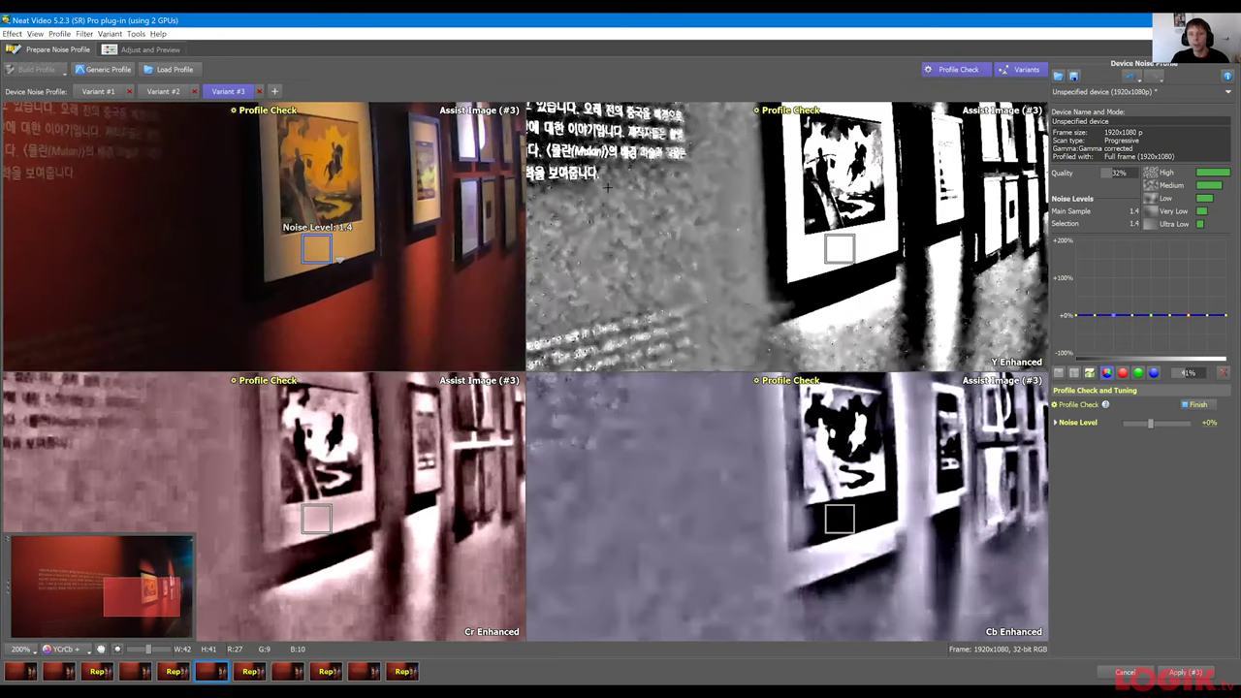
scroll(608, 188, down, 1)
Push Variant #3's noise level adjustment to +150%, comparing its profile check against Variant #1.
click(953, 74)
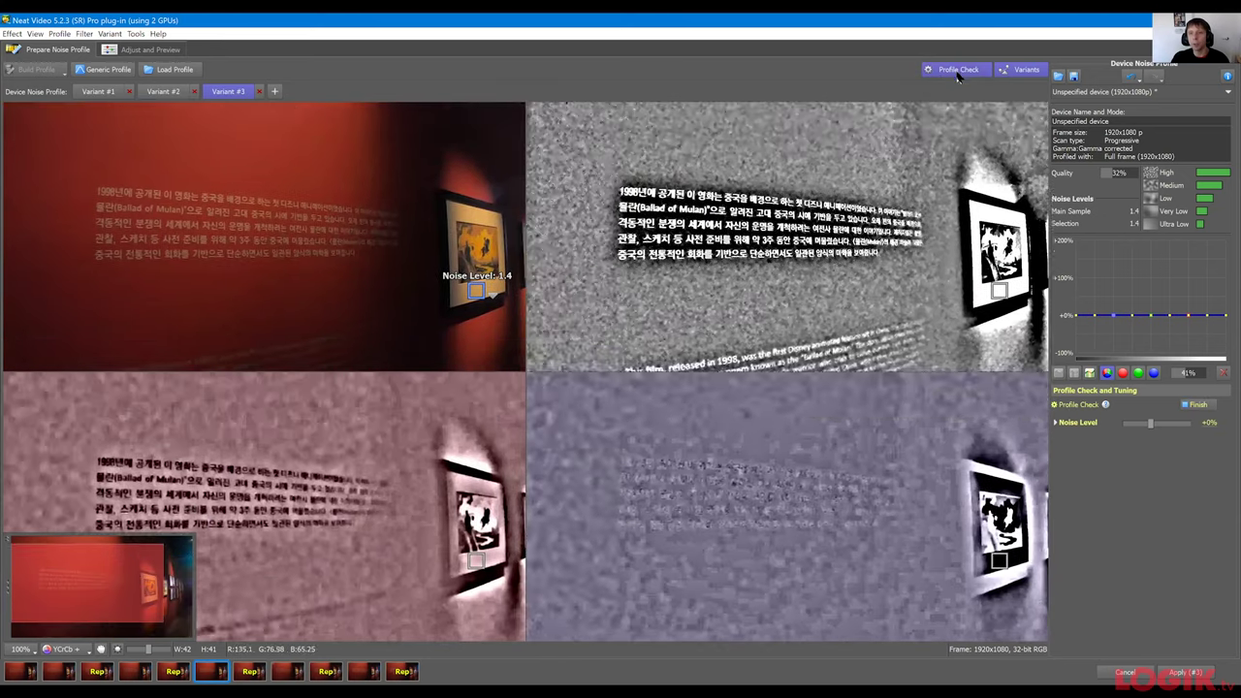
click(98, 91)
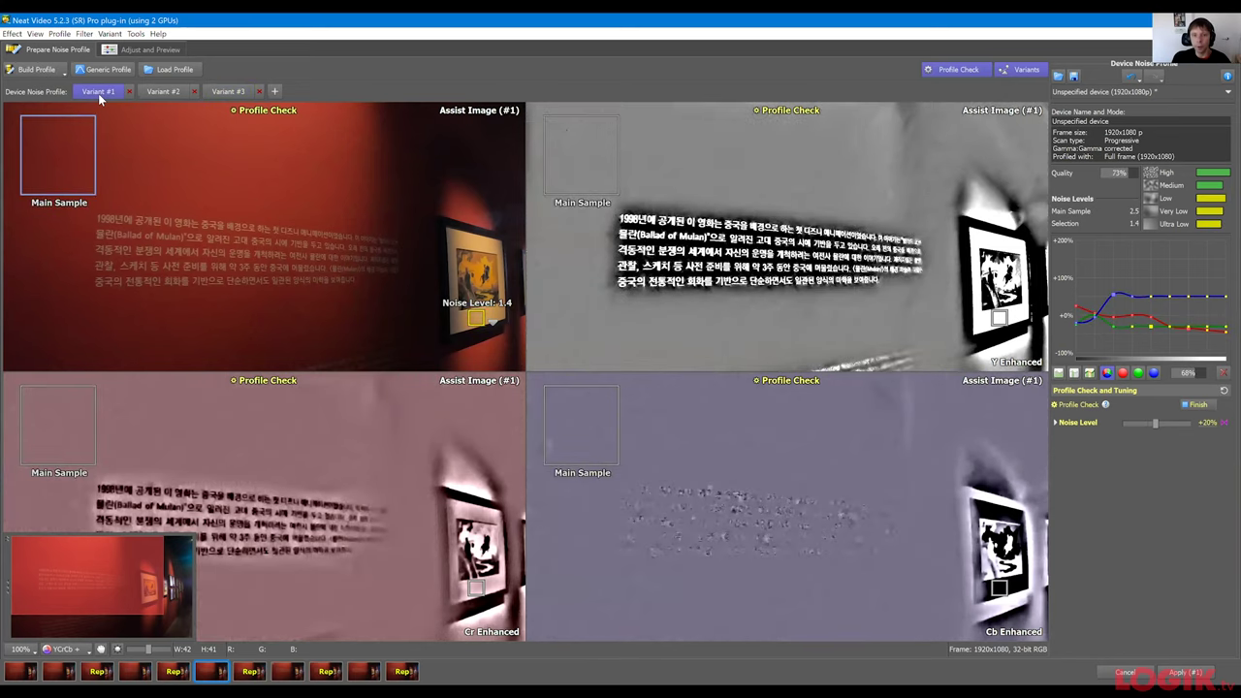
click(231, 91)
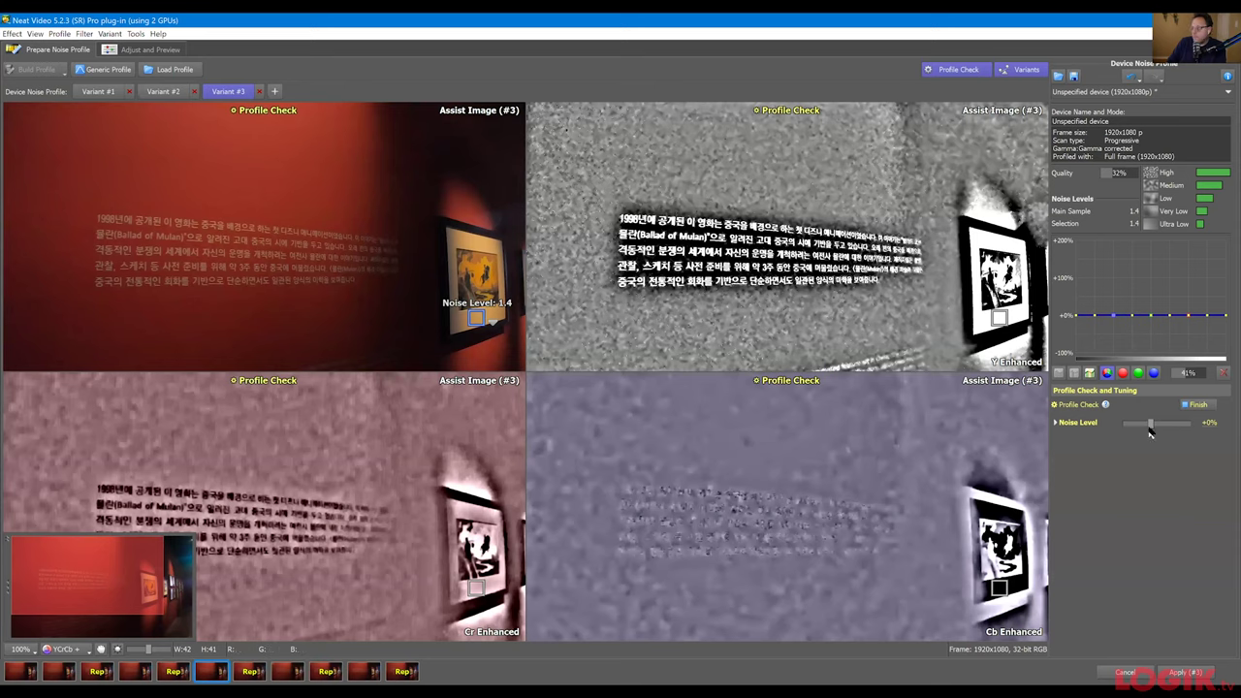
click(958, 72)
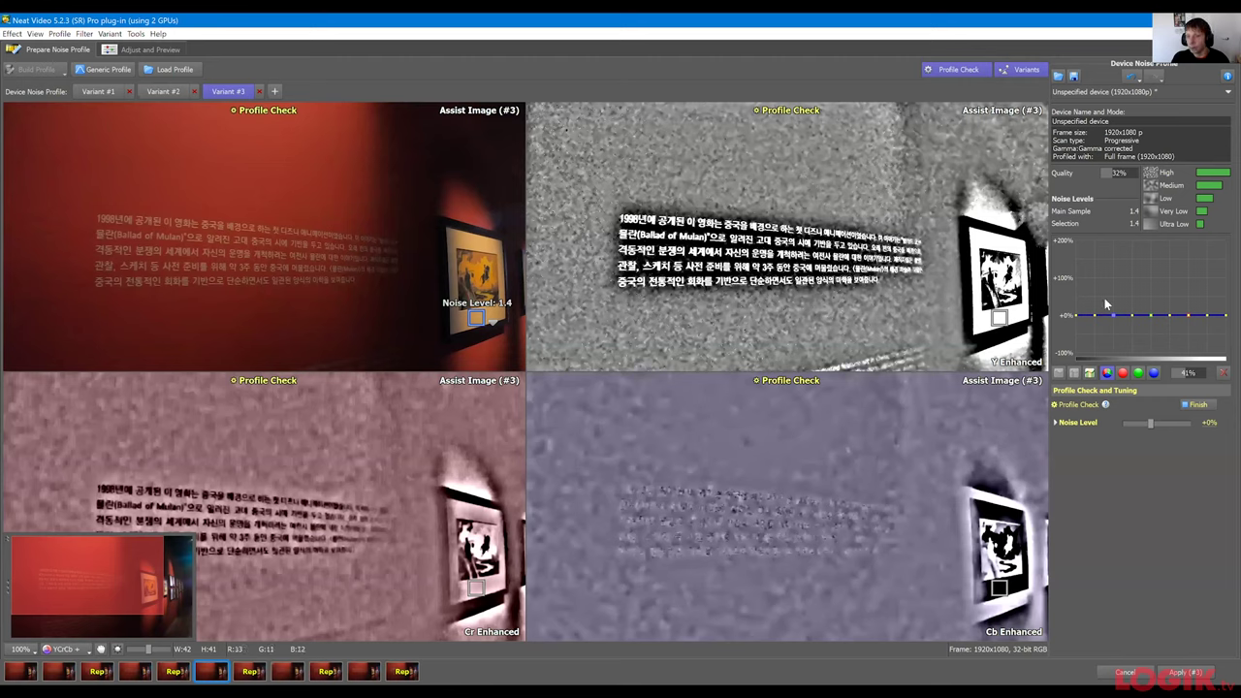
drag(1152, 426, 1156, 426)
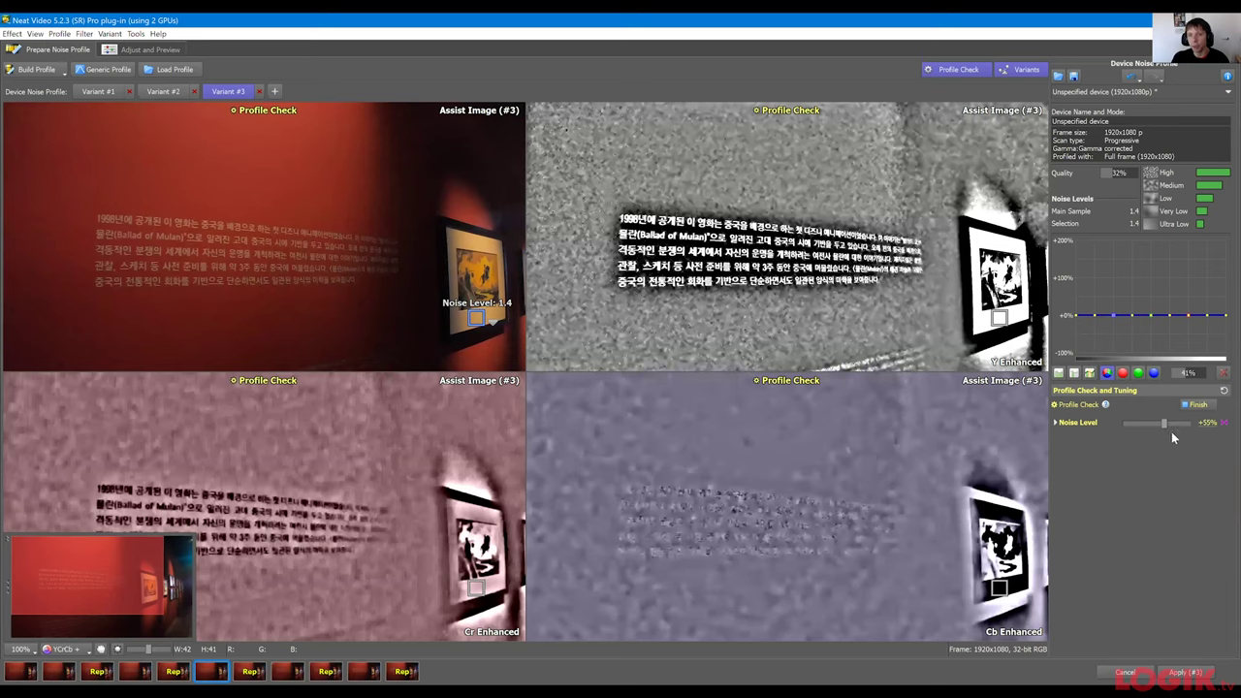
click(1189, 432)
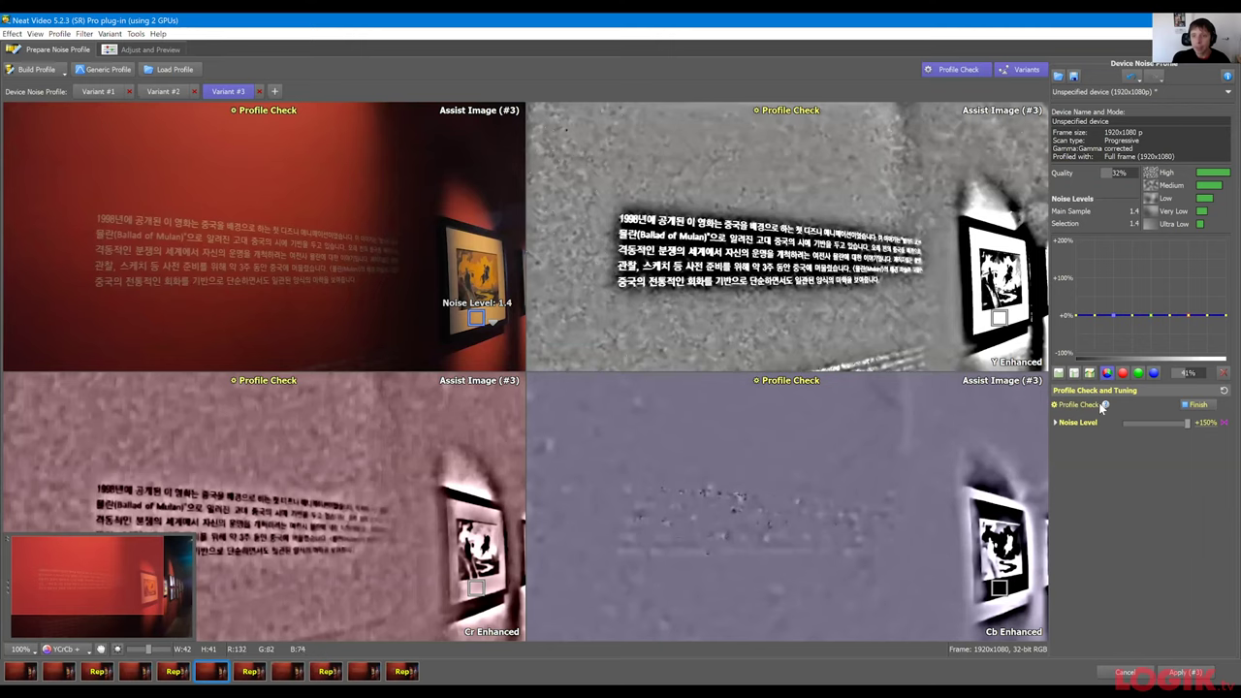
click(95, 96)
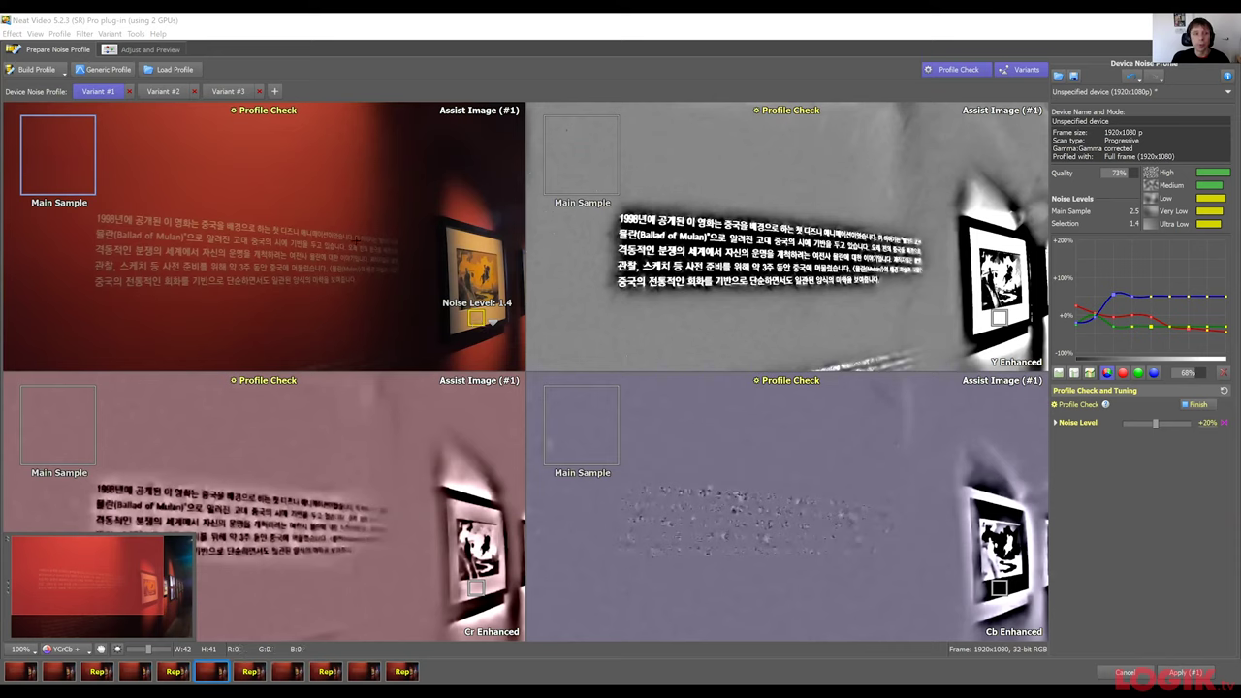
click(223, 91)
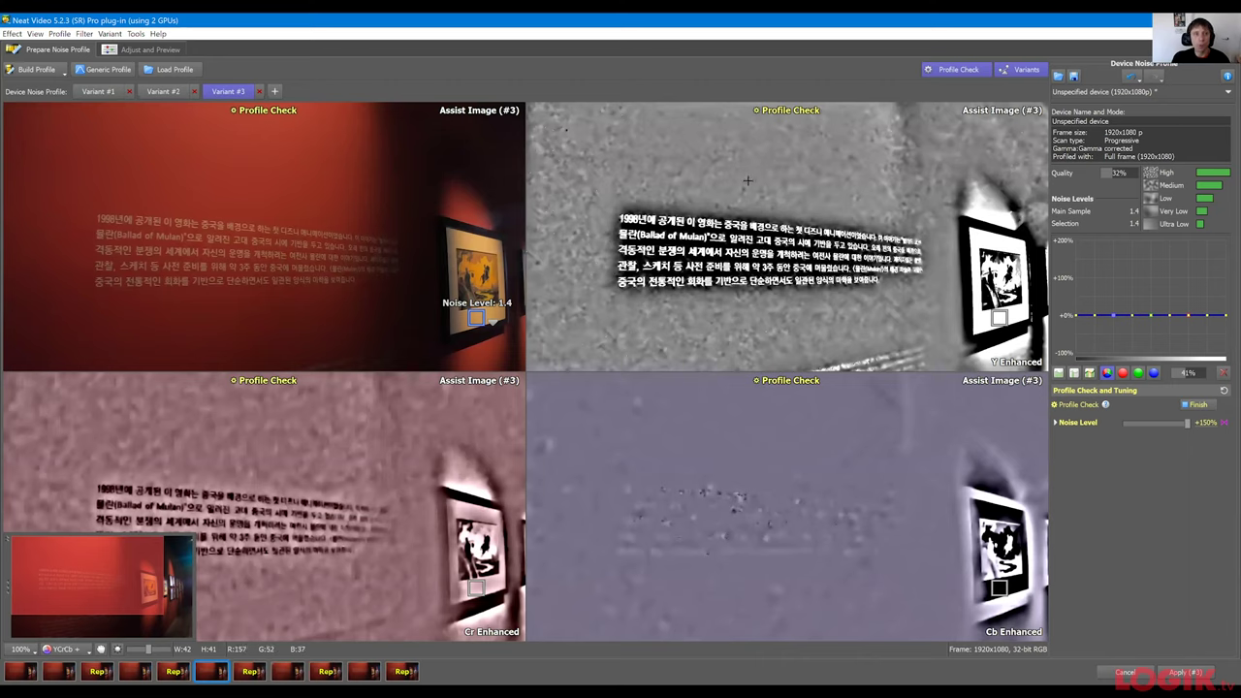
Rebuild Variant #3's profile using the small area option, then switch to Variant #1.
click(112, 94)
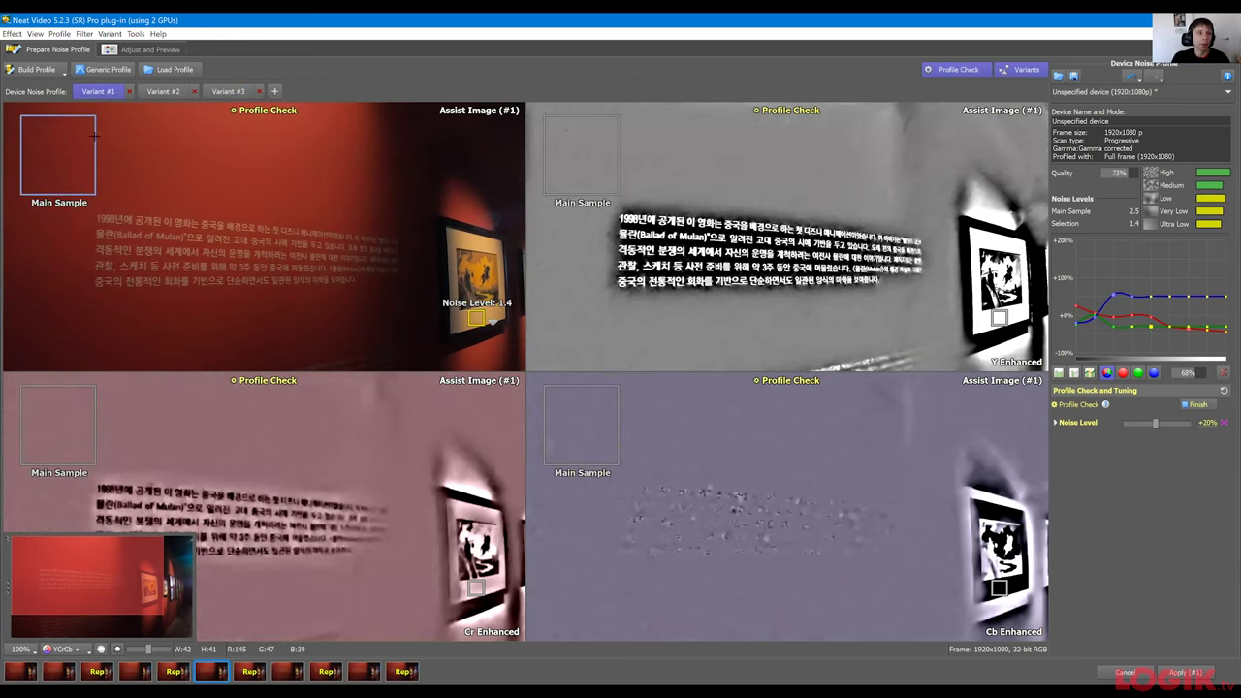
click(163, 92)
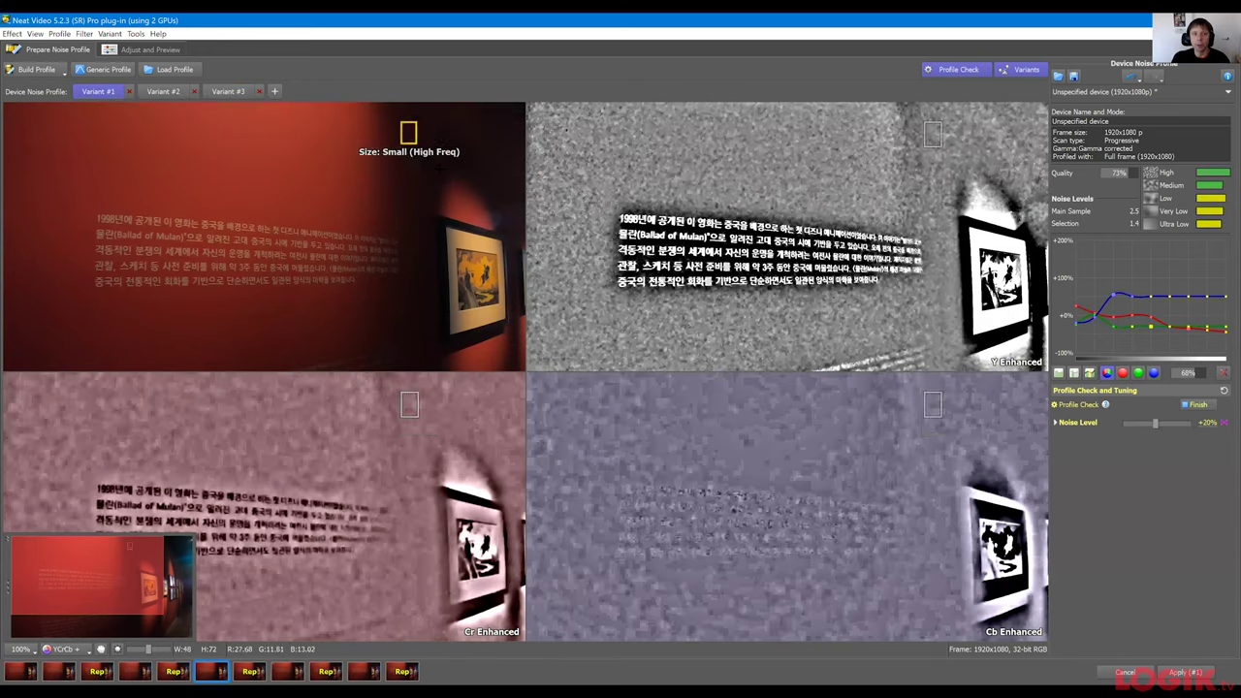
click(233, 92)
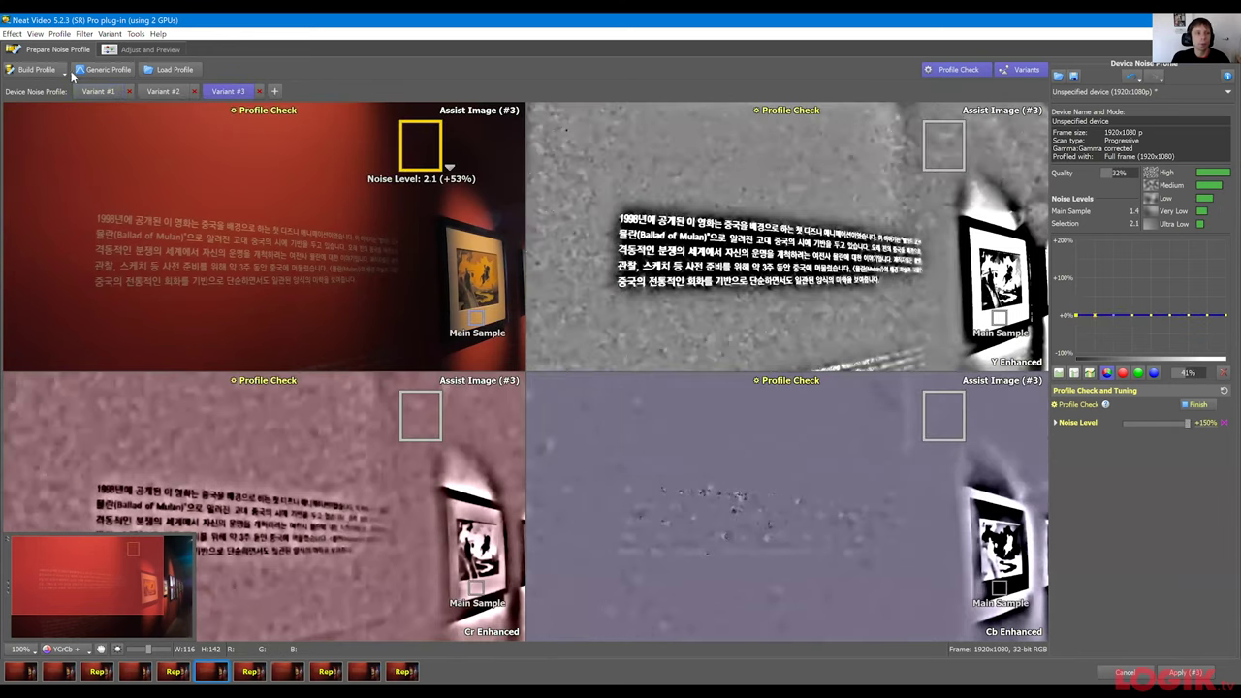
click(24, 69)
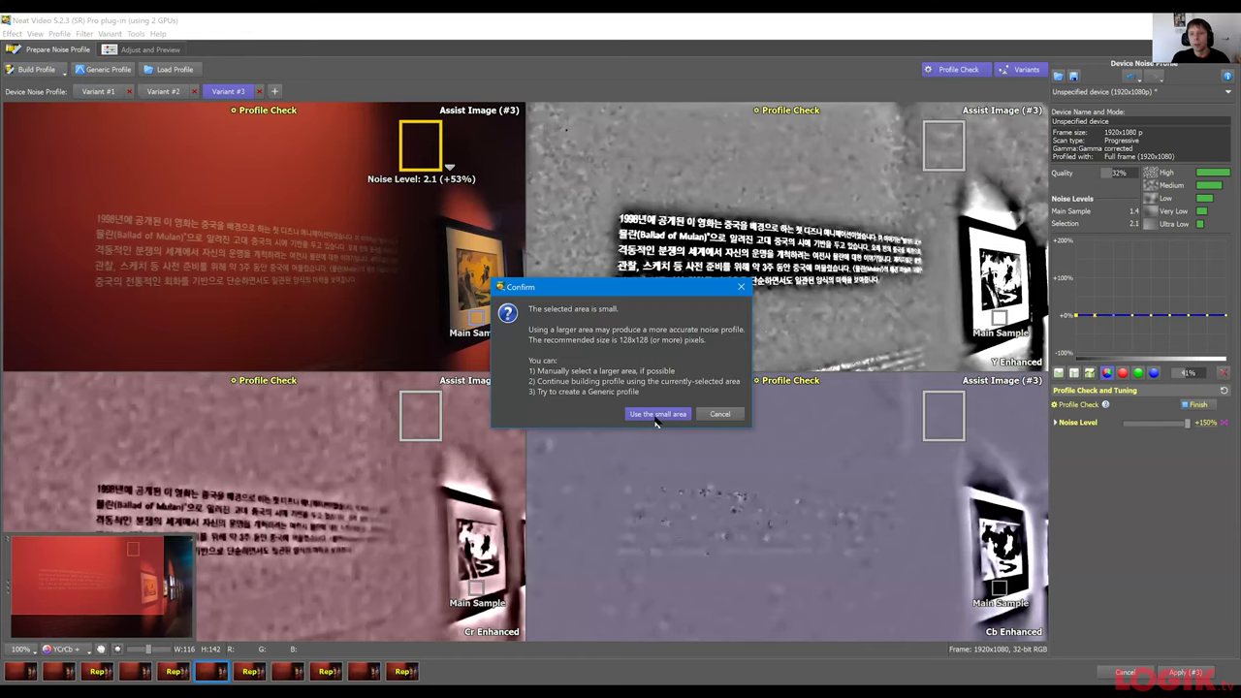
click(657, 414)
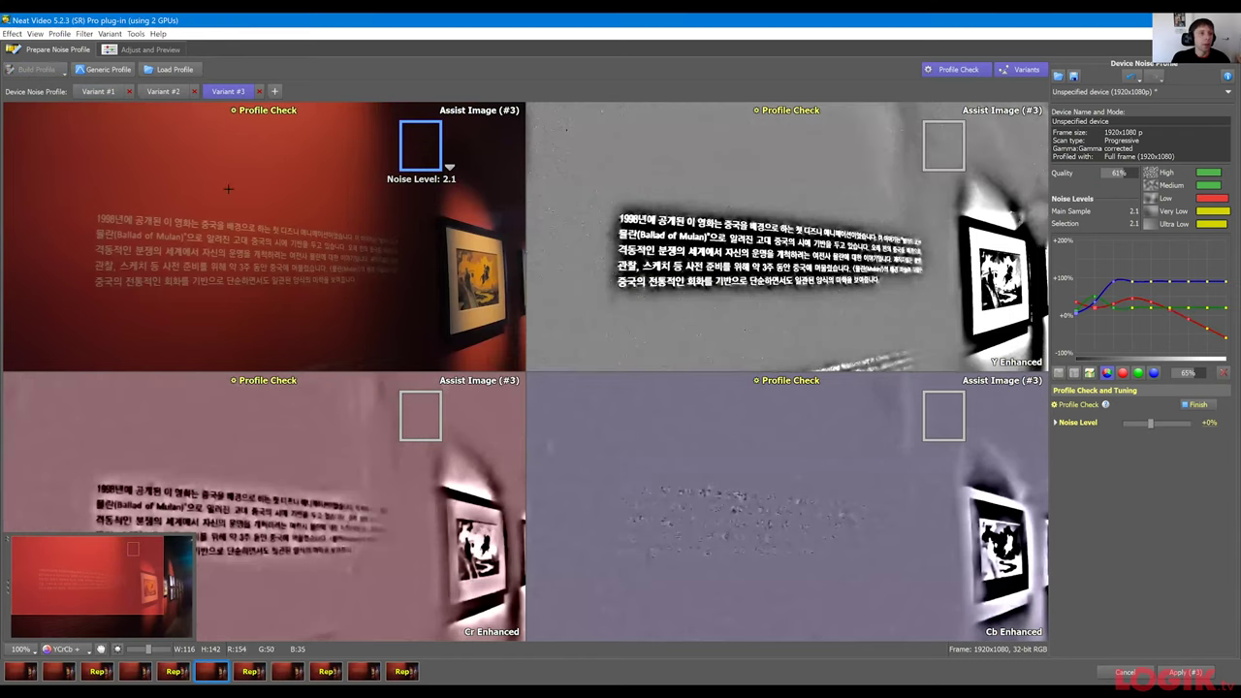
click(101, 92)
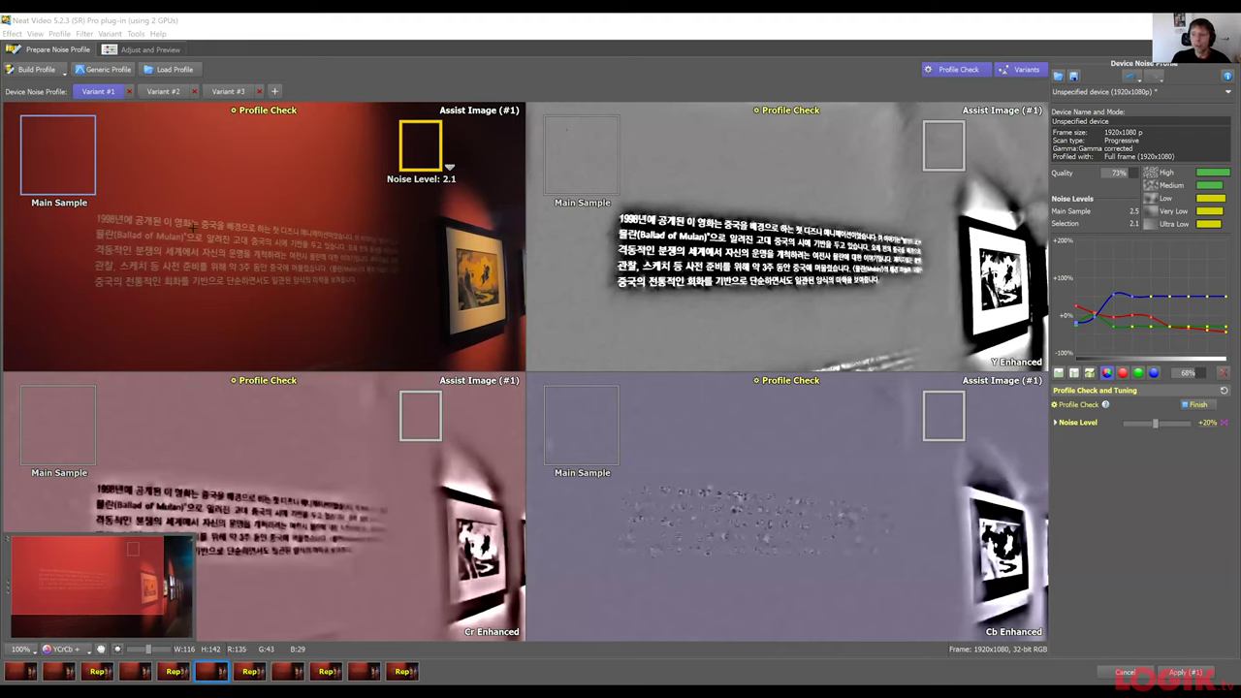
Reset Variant #1's noise level adjustment to +0% and inspect the wall at various zooms.
click(1223, 425)
scroll(635, 163, up, 2)
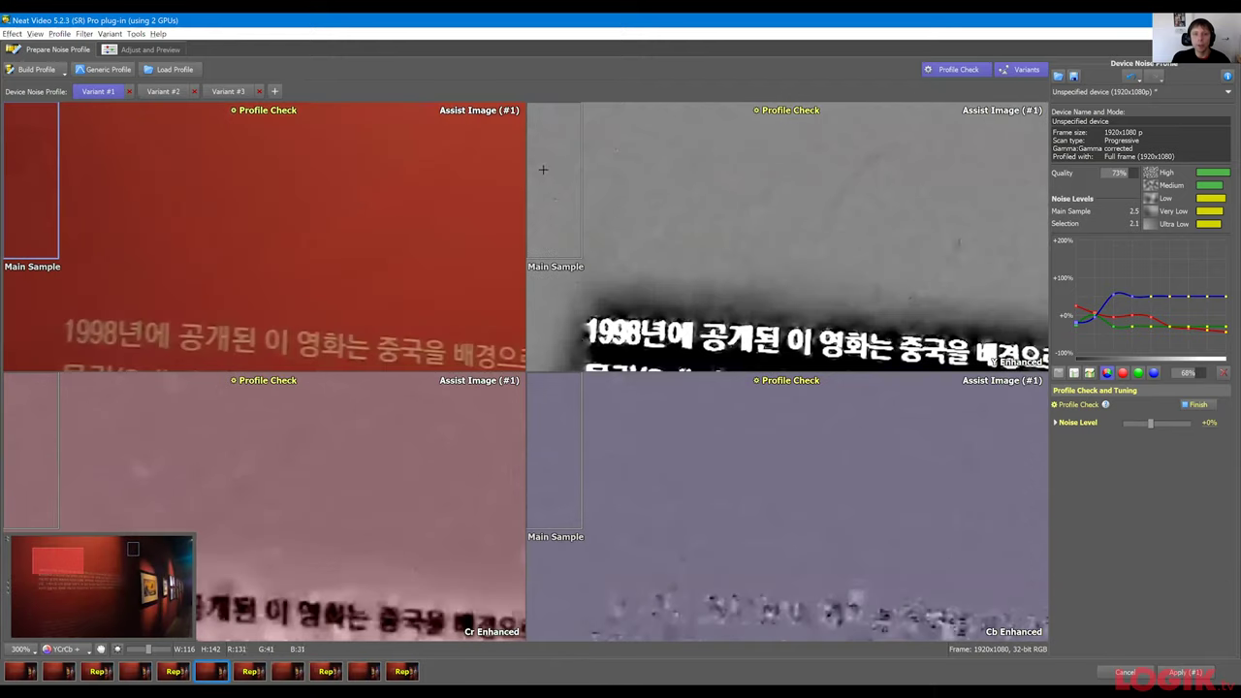
scroll(689, 226, up, 2)
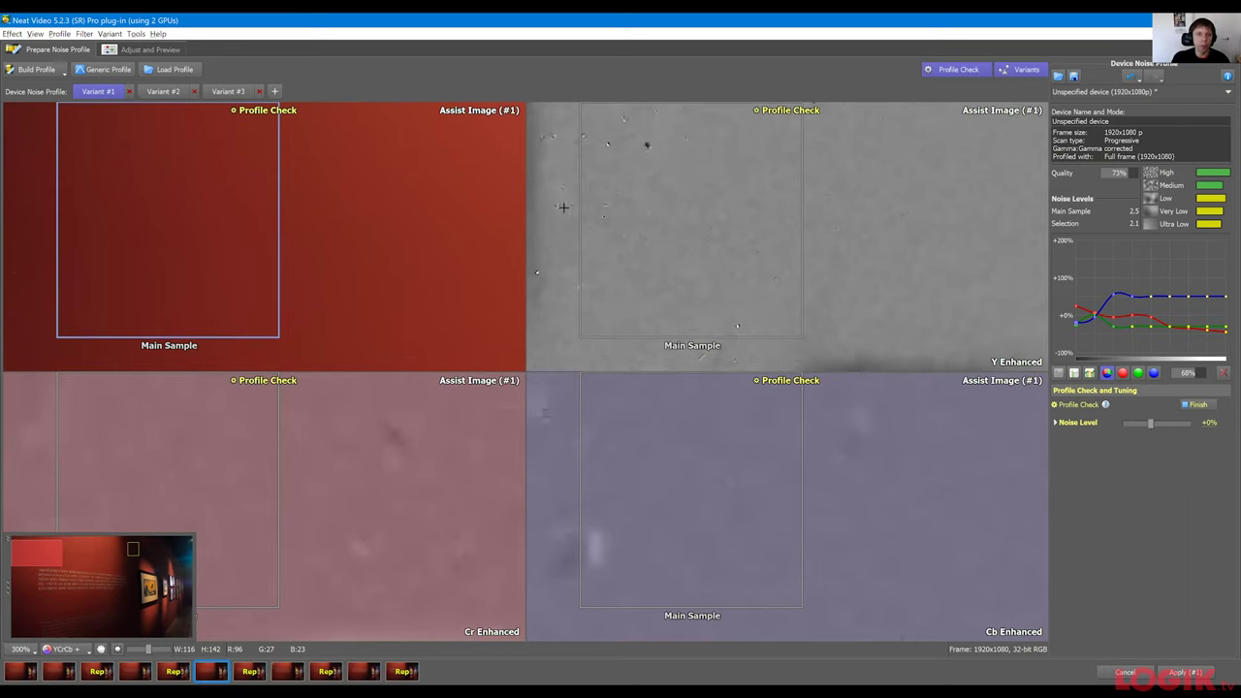
scroll(561, 206, up, 1)
scroll(710, 243, down, 1)
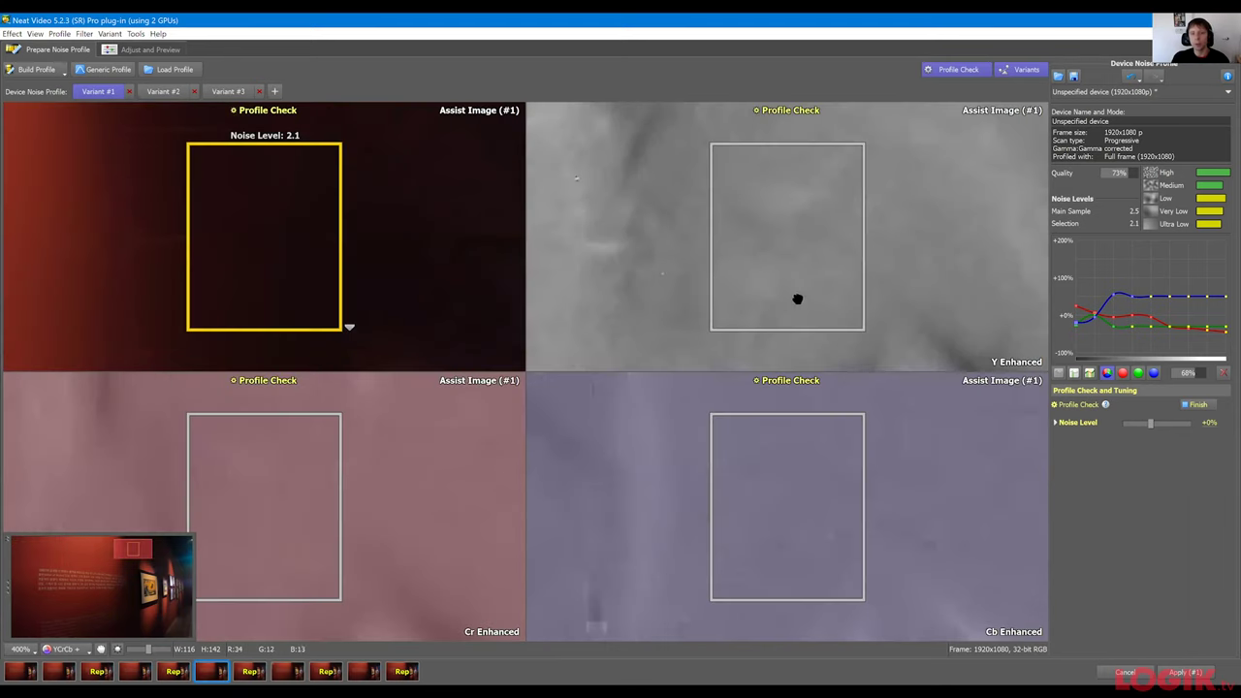
drag(757, 160, 731, 206)
scroll(731, 206, down, 1)
scroll(732, 207, down, 1)
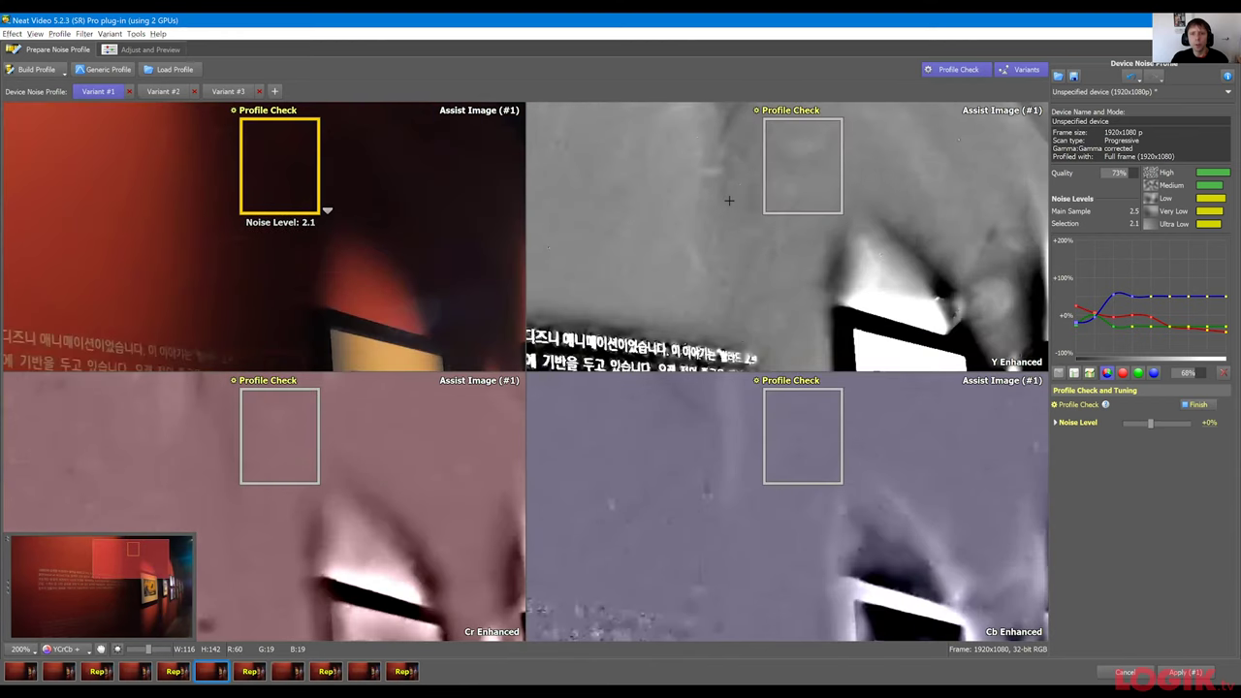
drag(656, 244, 903, 174)
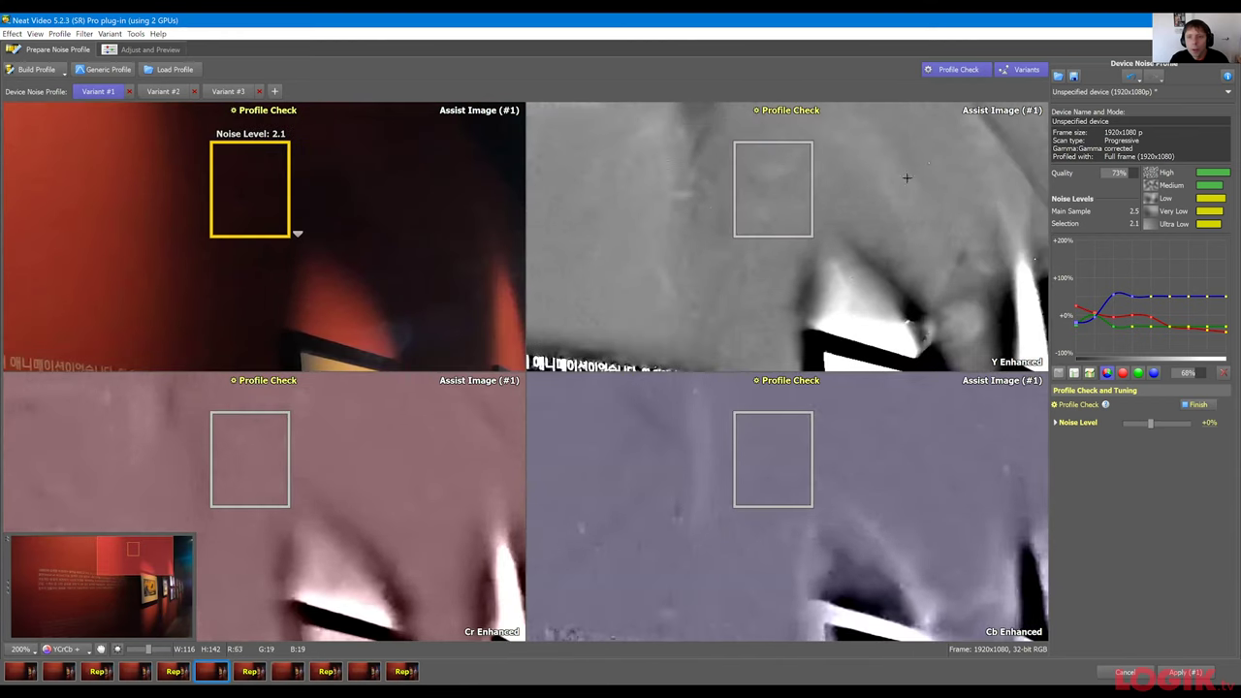
scroll(709, 205, up, 4)
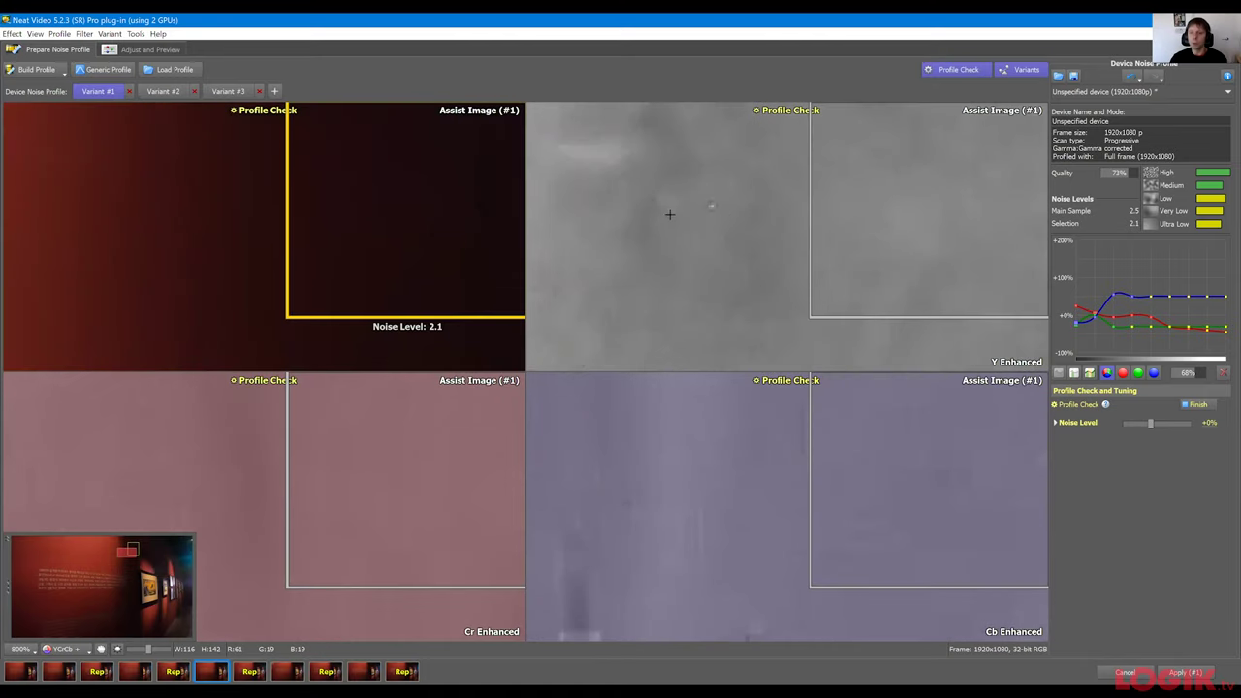
Try a sample area on the dark wall, clear it, and frame a flat red patch.
drag(602, 133, 792, 291)
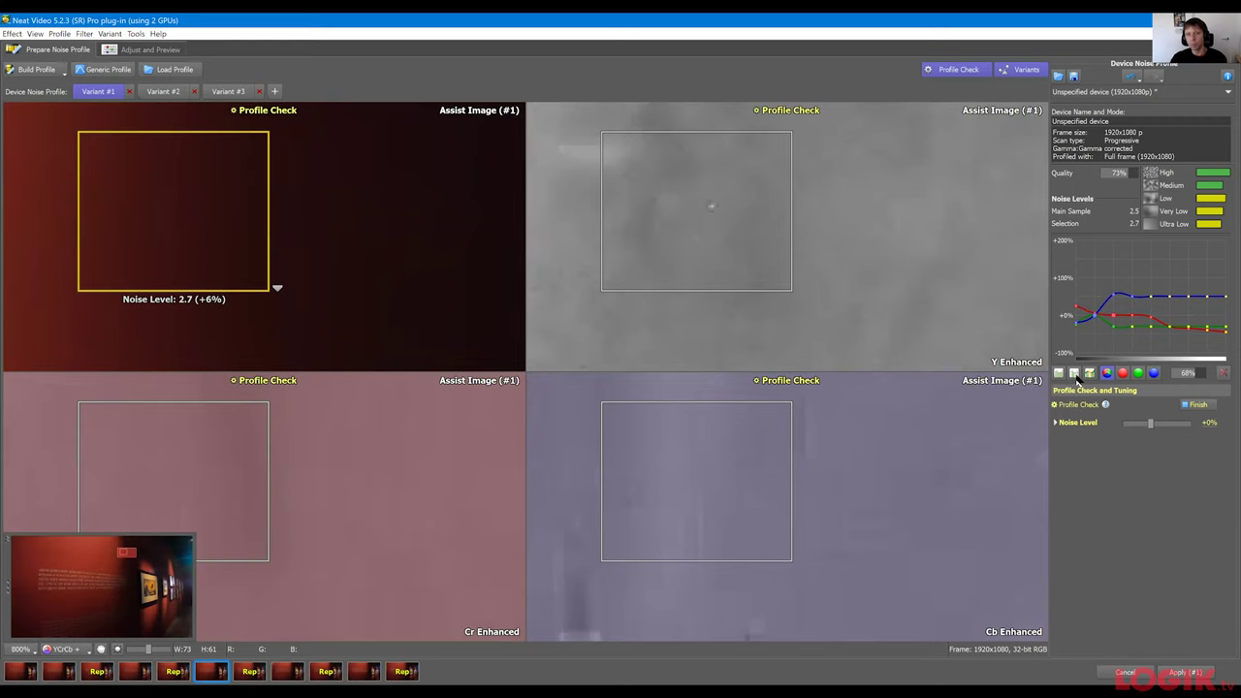
scroll(765, 214, down, 1)
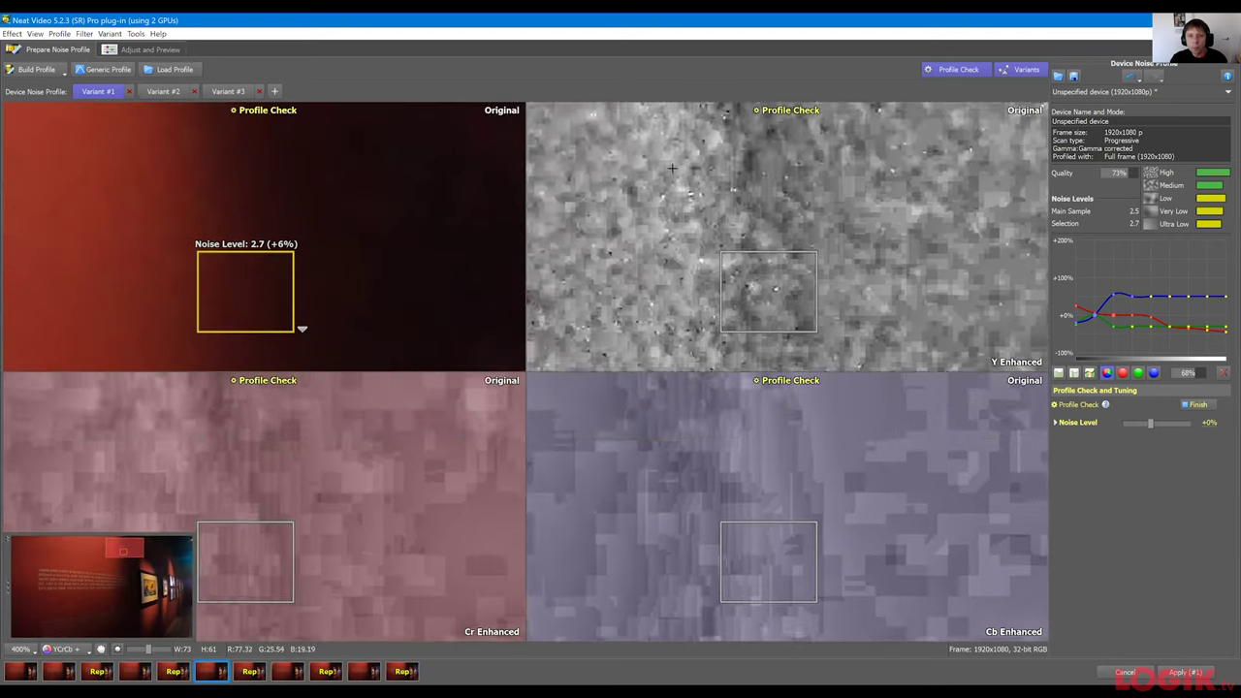
scroll(765, 239, down, 1)
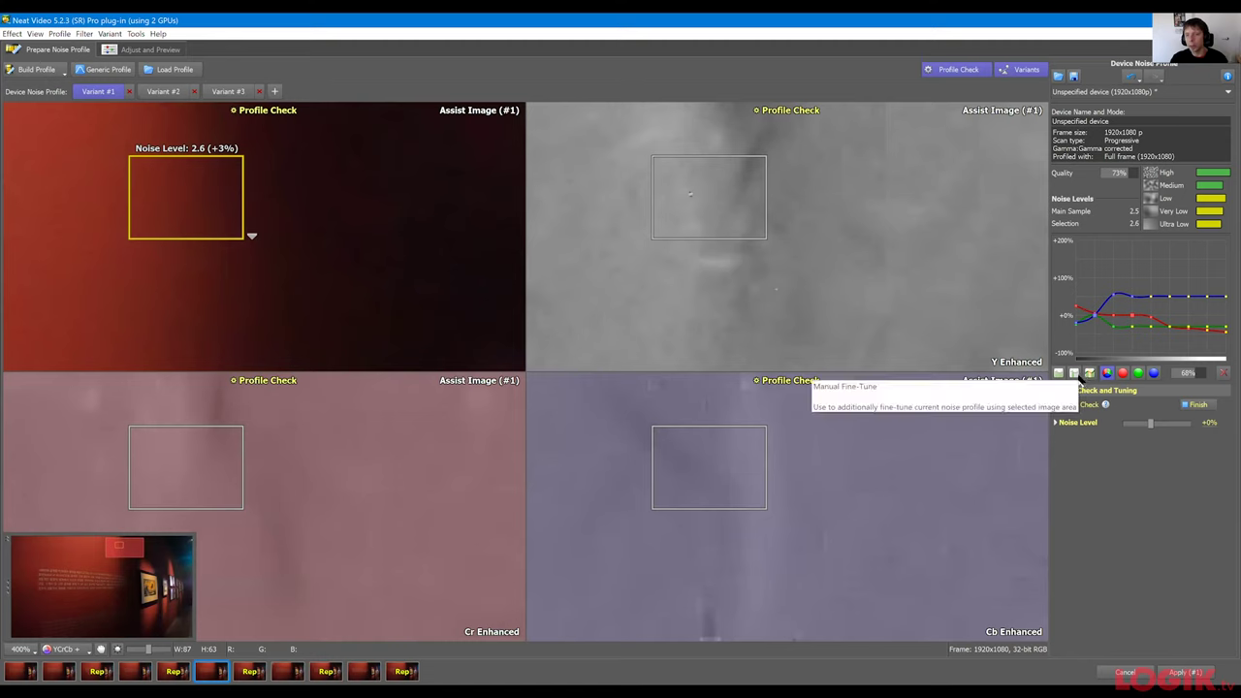
click(867, 220)
scroll(864, 223, down, 1)
scroll(864, 223, up, 1)
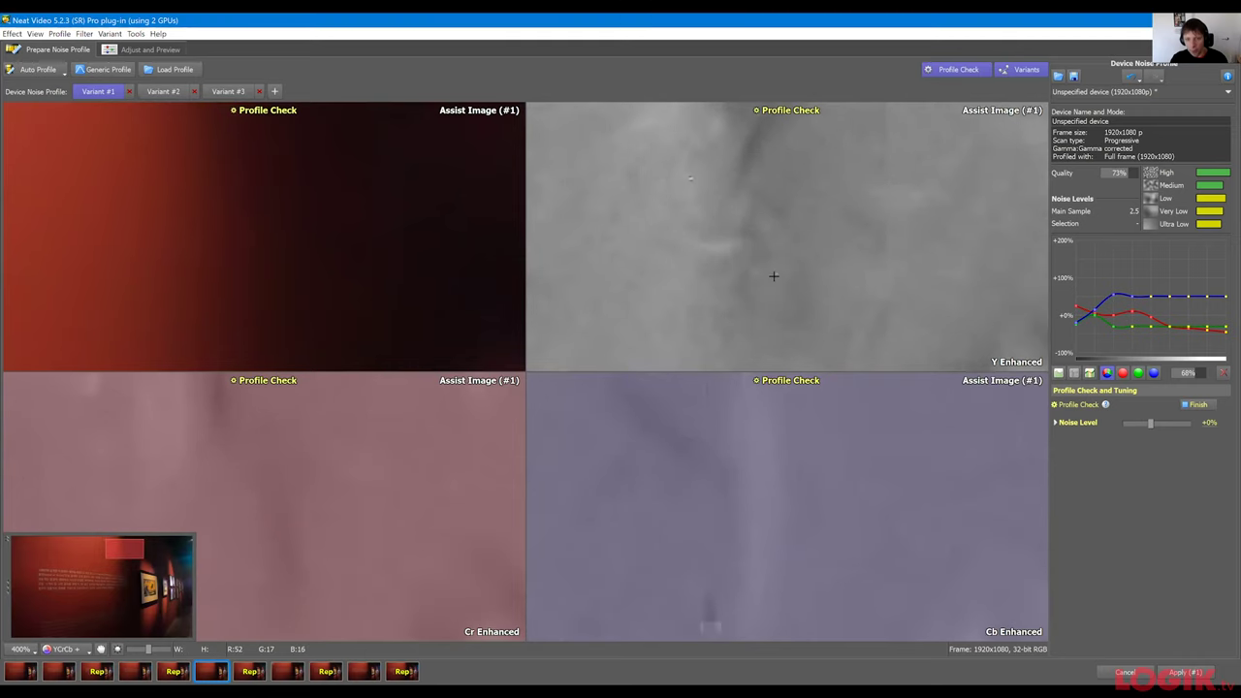
drag(784, 269, 823, 266)
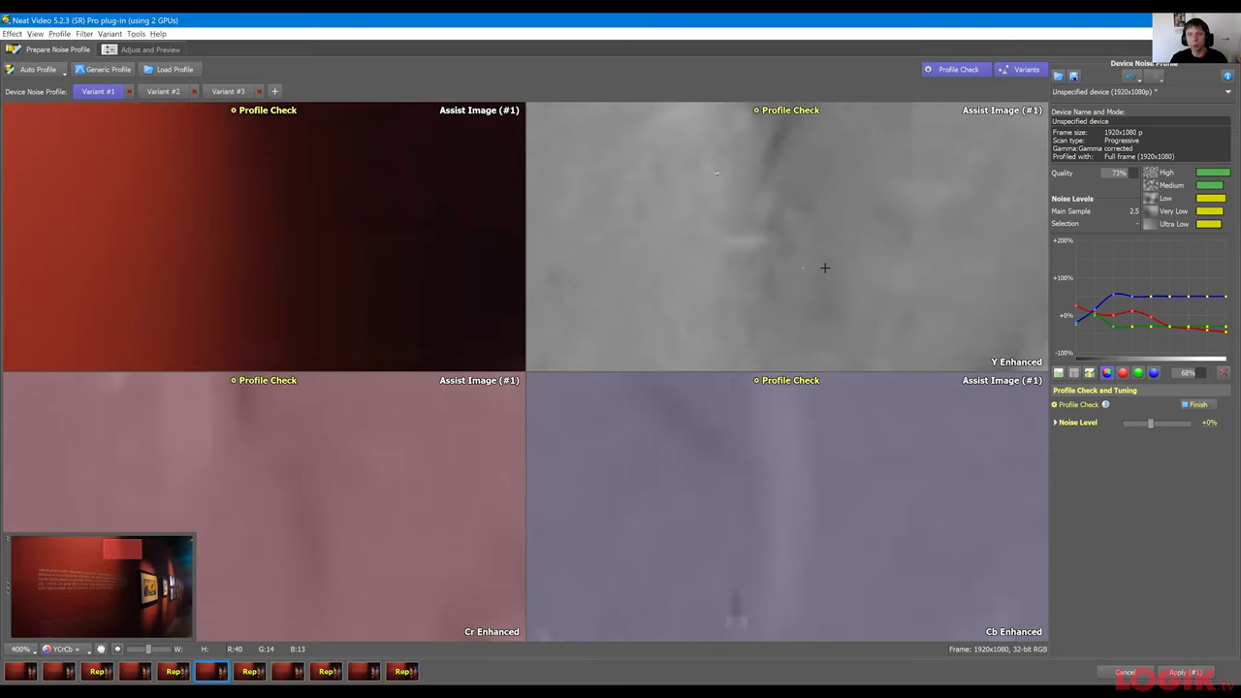
scroll(873, 219, down, 1)
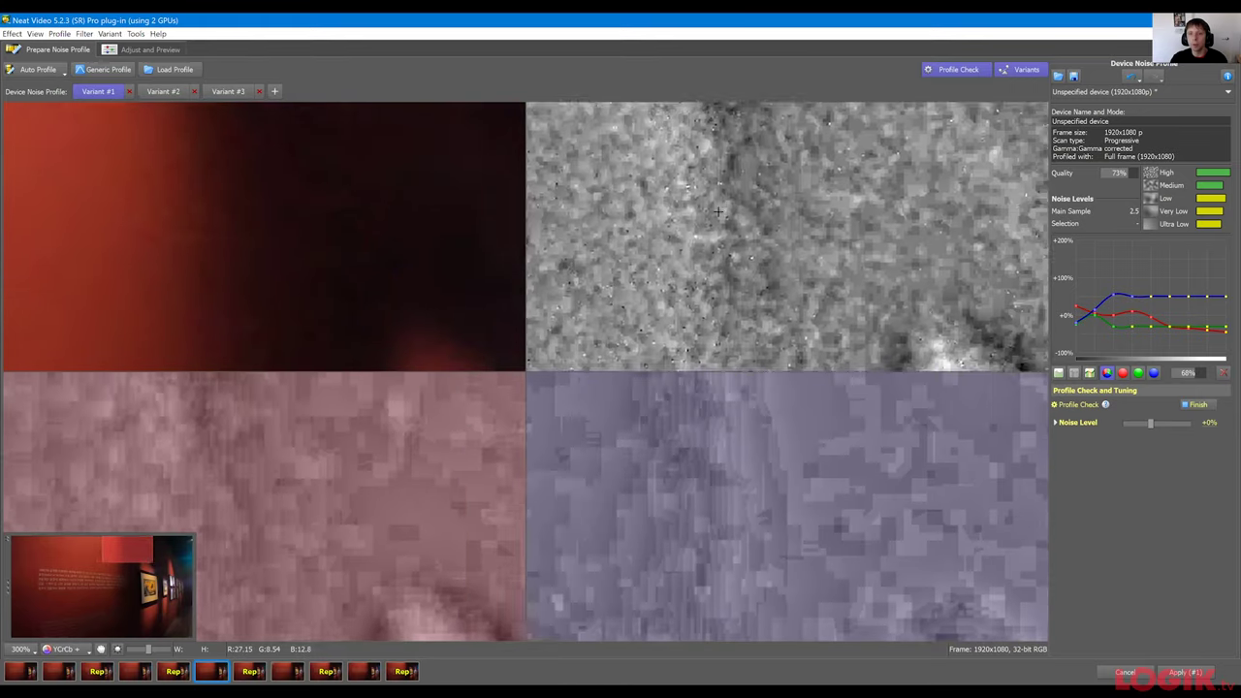
drag(1017, 233, 971, 226)
scroll(961, 230, down, 1)
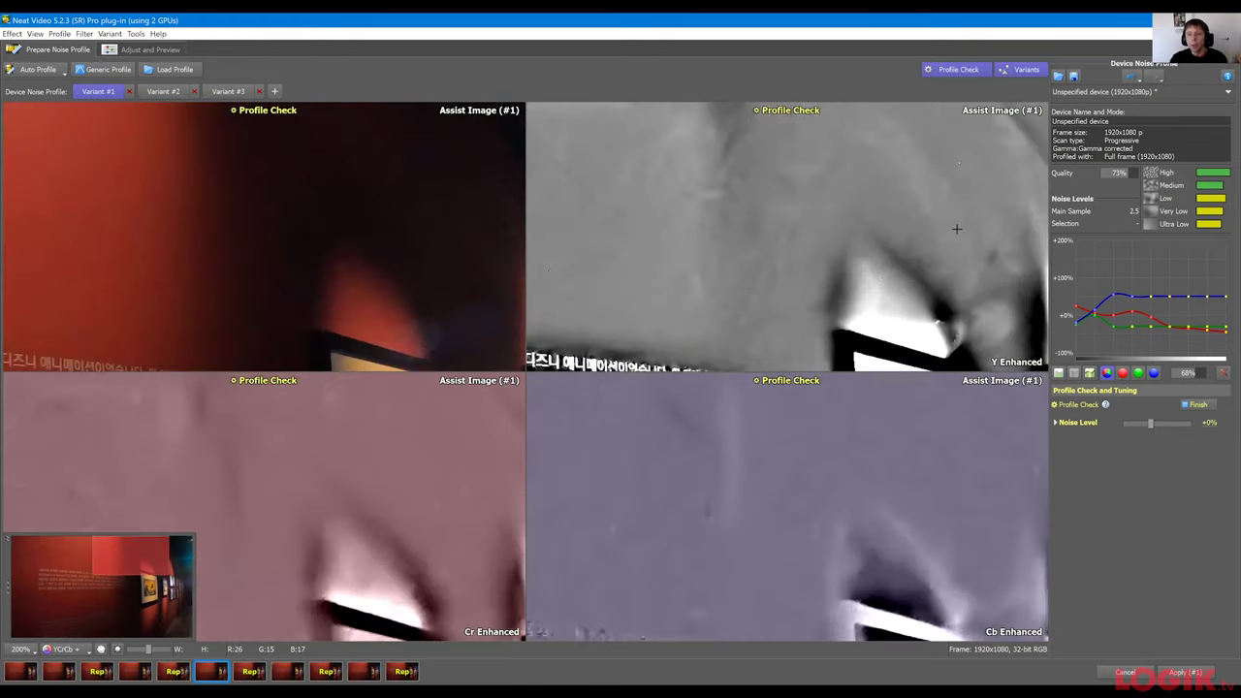
scroll(958, 229, down, 1)
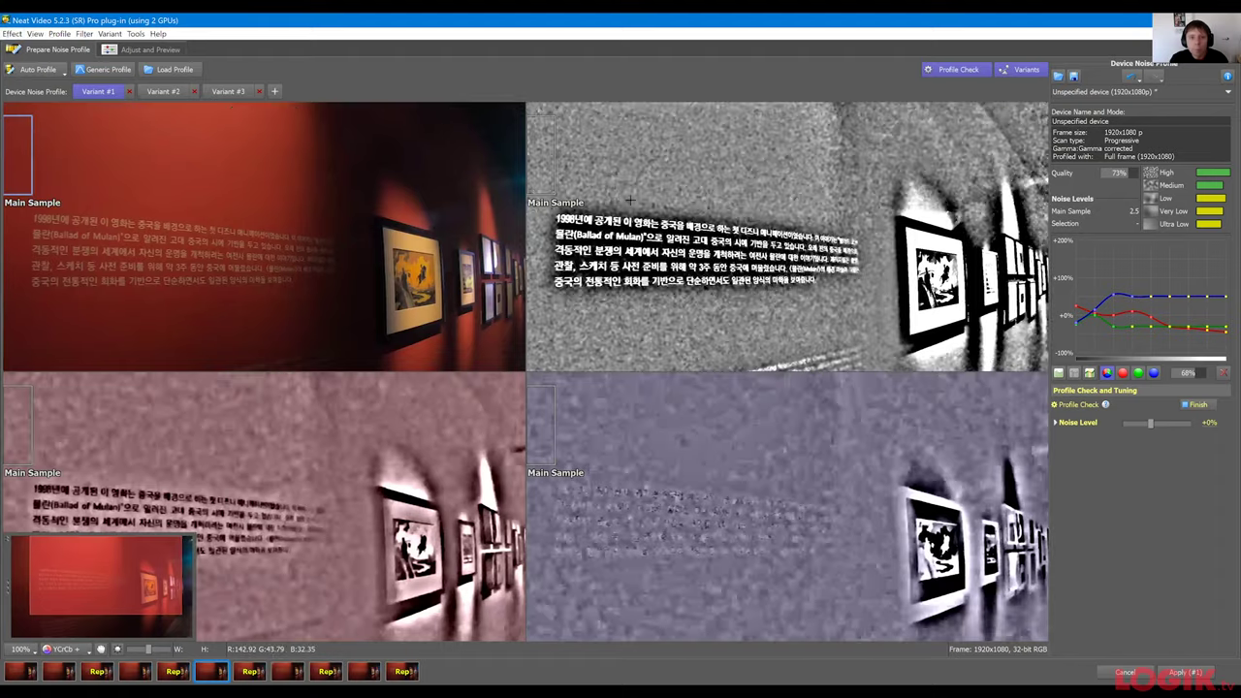
scroll(562, 136, up, 2)
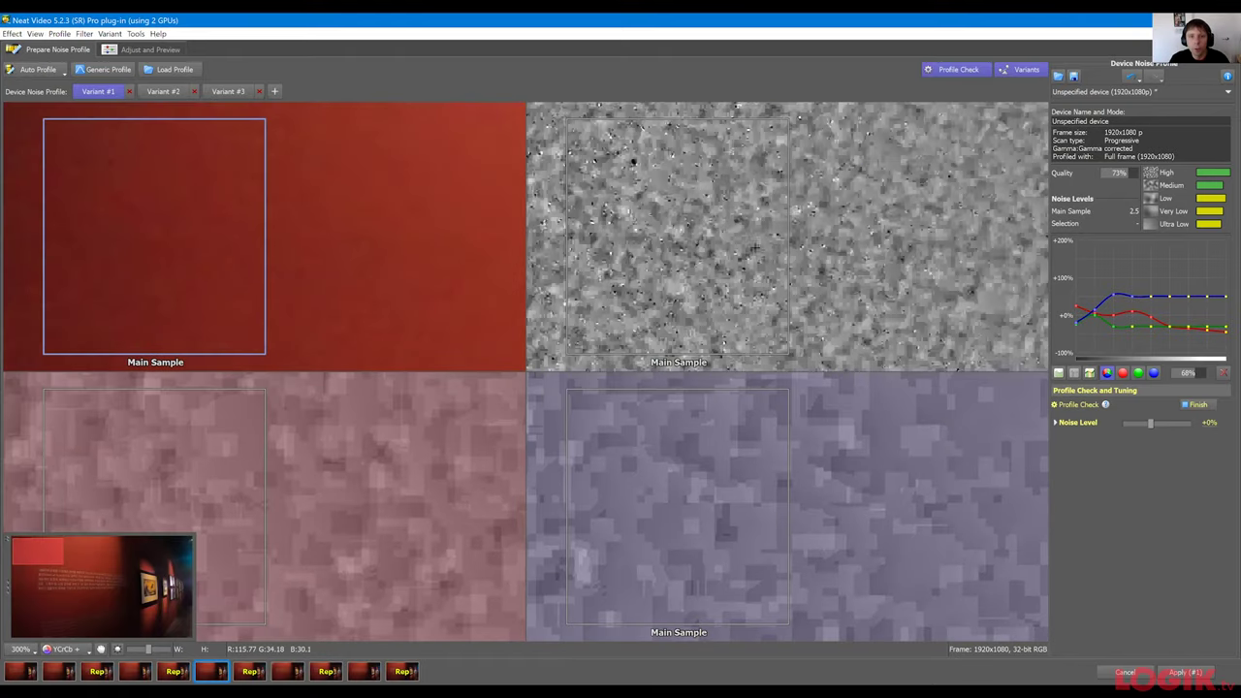
Mark a small flat wall patch and check its noise level reads 2.2 (-13%) at 400%.
drag(534, 215, 572, 257)
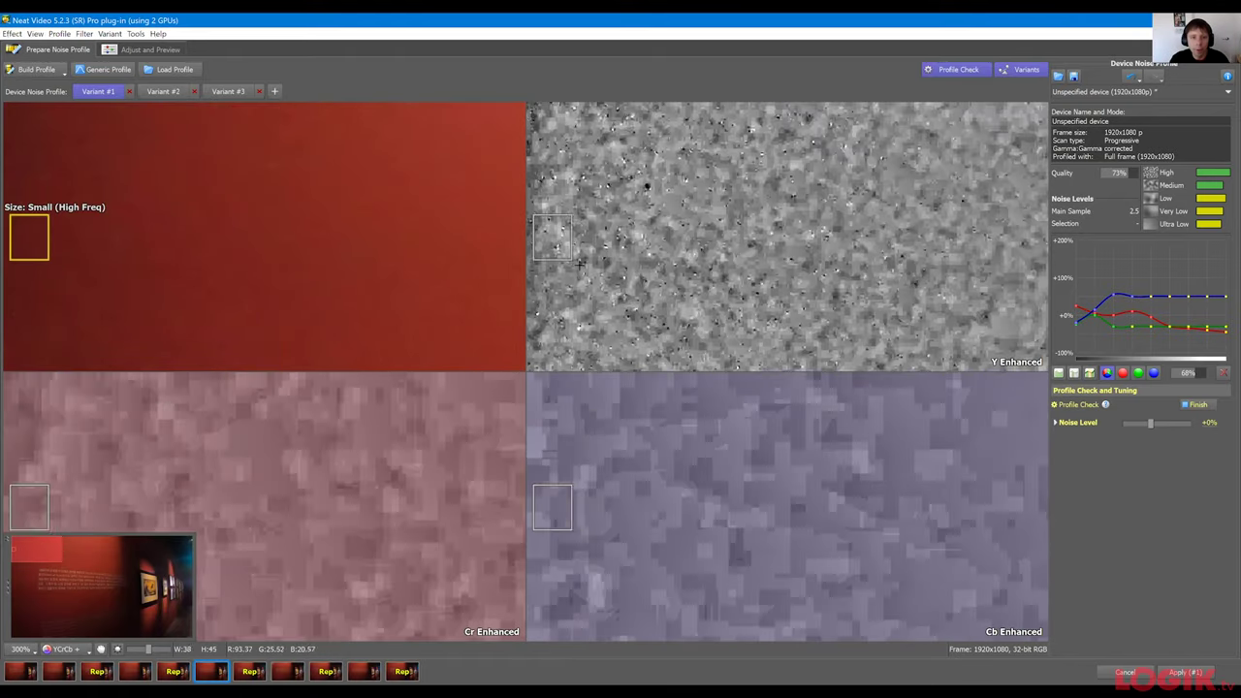
scroll(565, 251, up, 3)
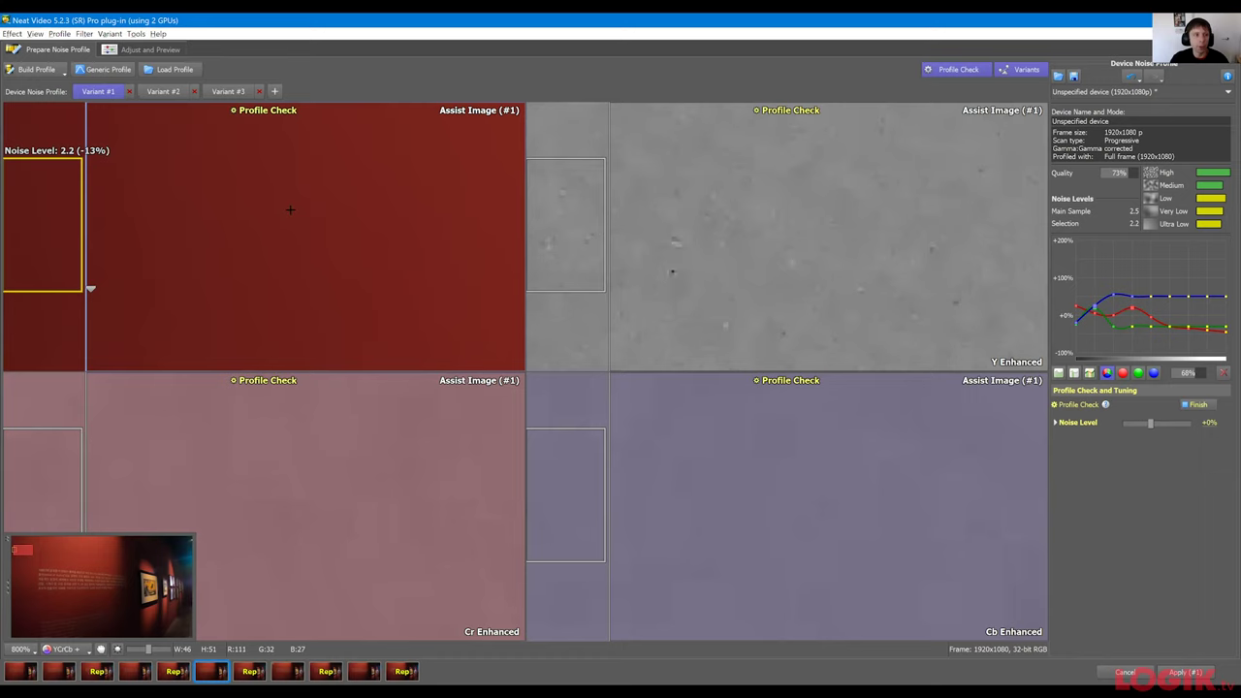
scroll(290, 209, down, 1)
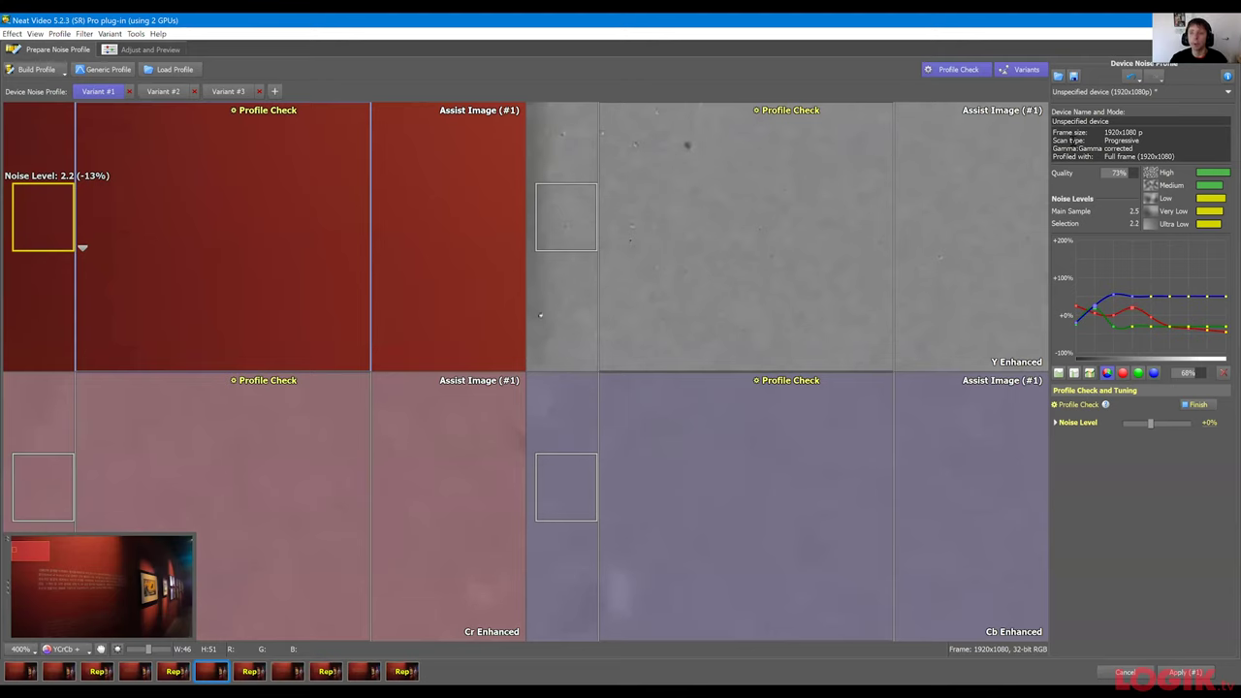
Undo the last profile tweak and roll back to an earlier entry in the Undo history.
click(1129, 80)
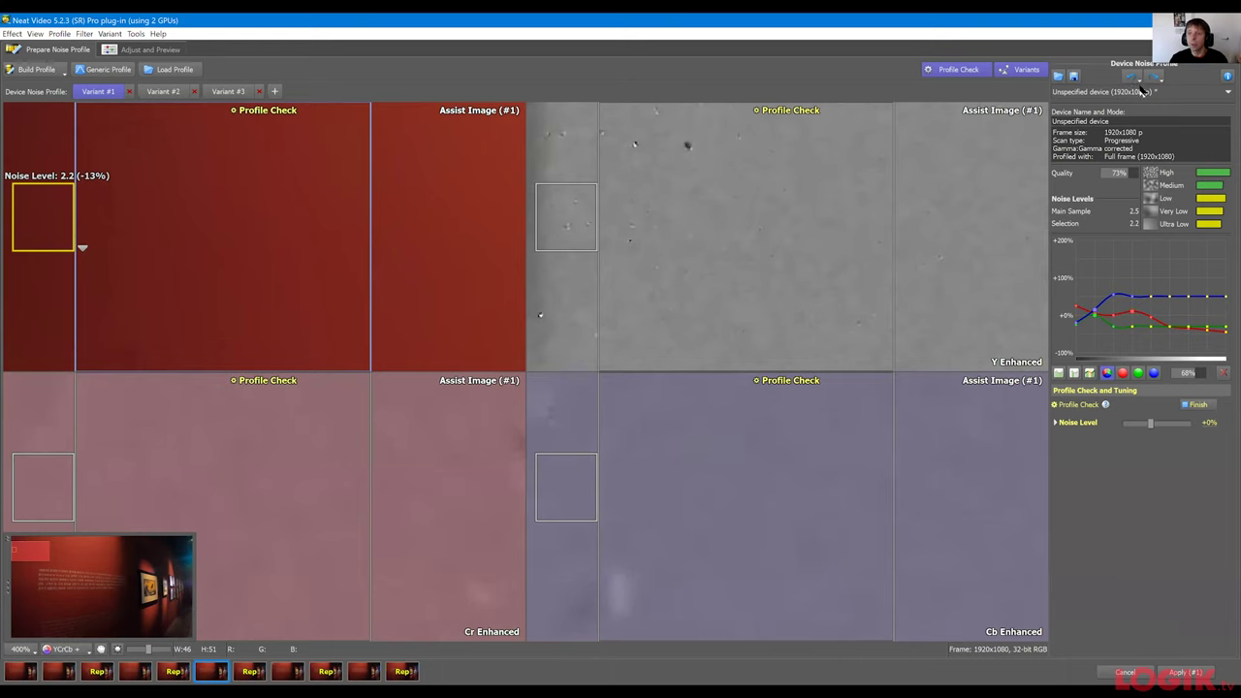
click(1132, 78)
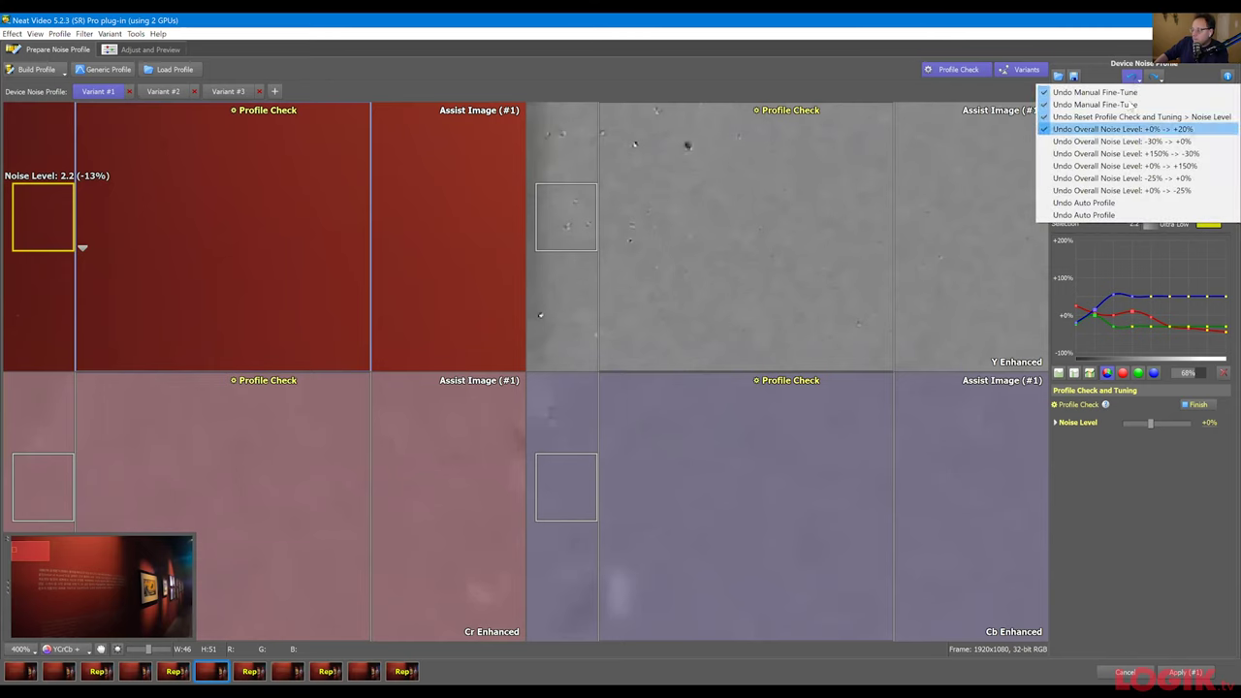
click(1171, 292)
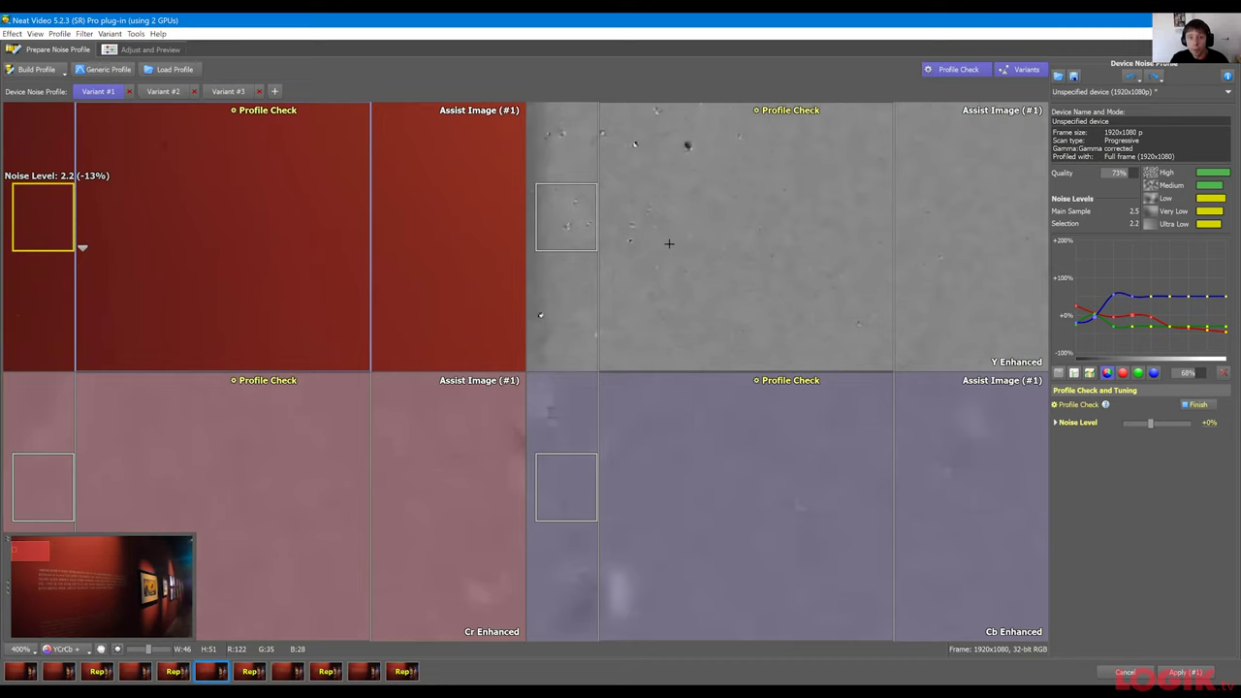
Move the sample patch to read 2.3 (-9%), then view green, blue and all-channel curves.
drag(542, 191, 603, 248)
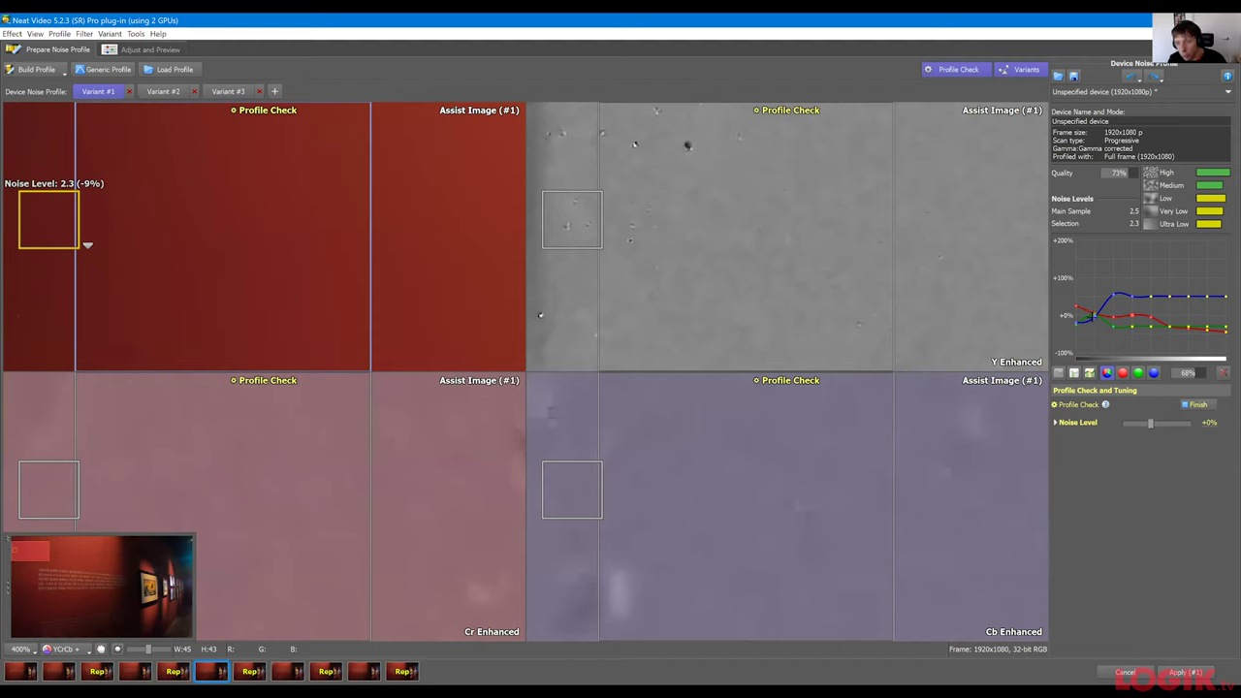
click(1140, 374)
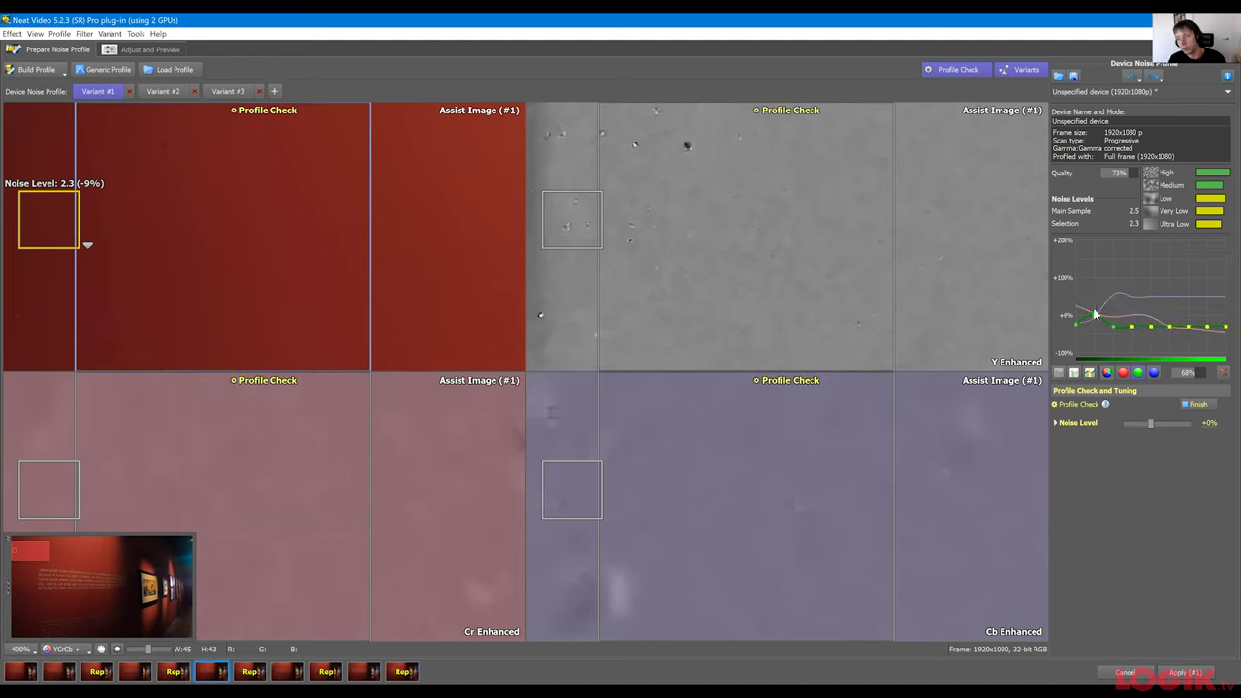
click(1154, 373)
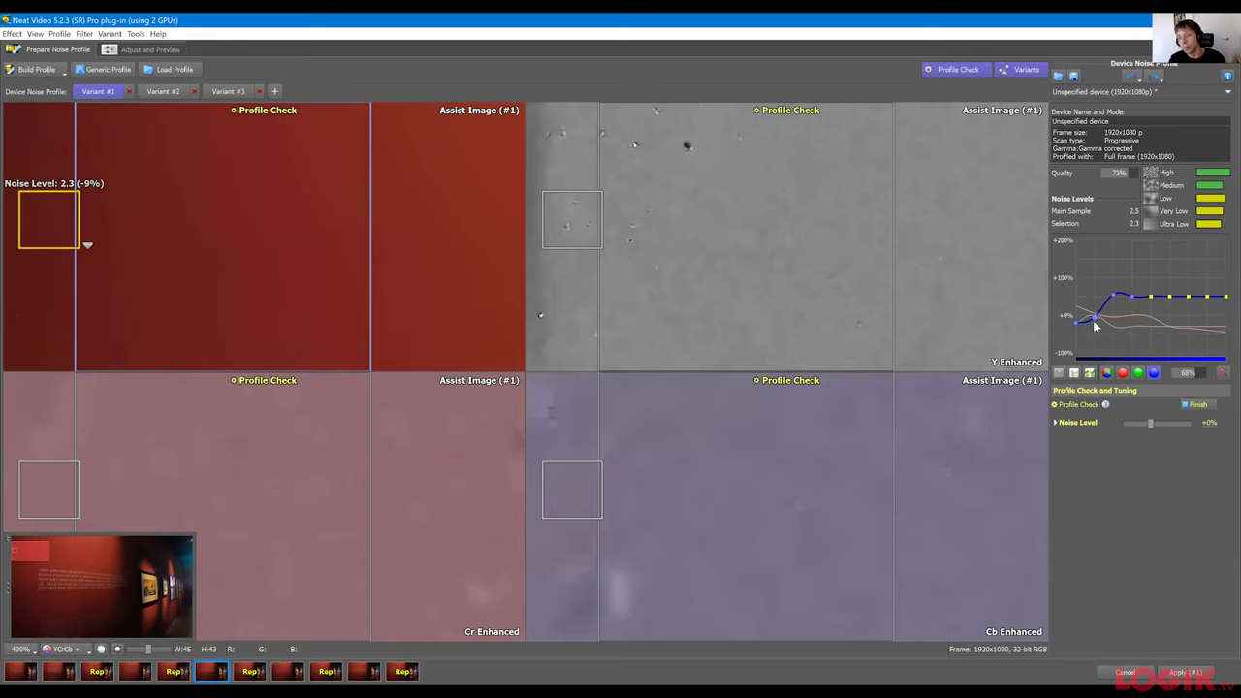
click(1139, 374)
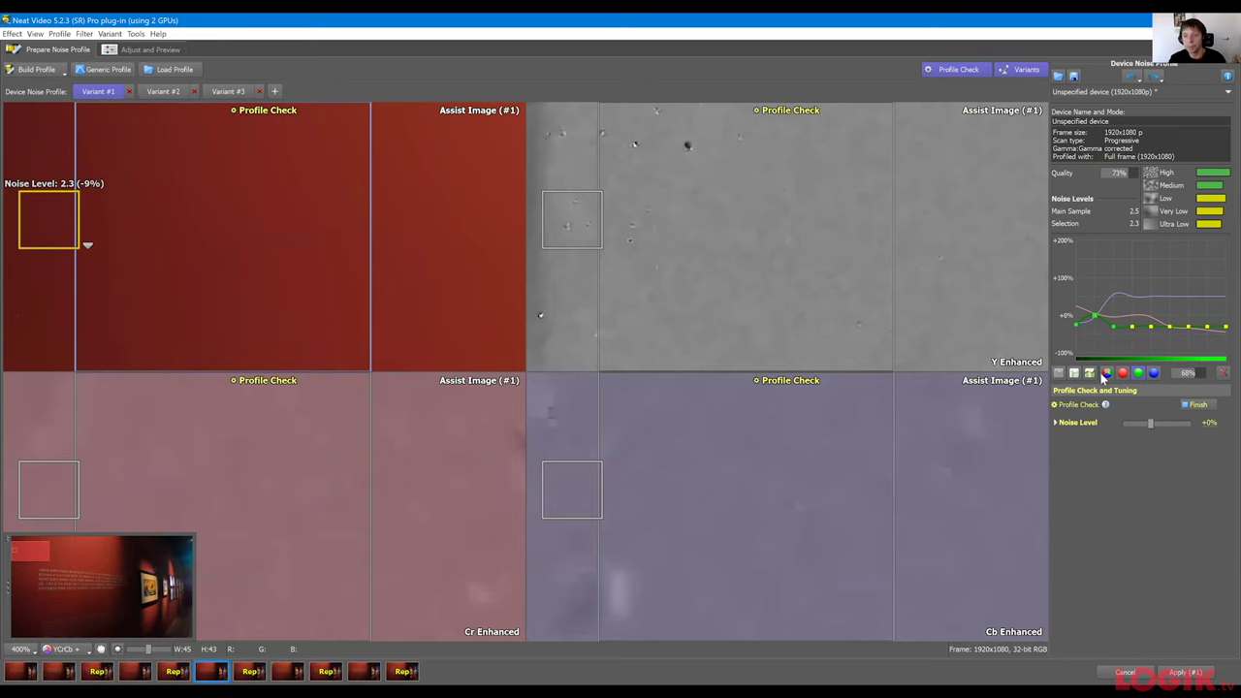
click(1108, 374)
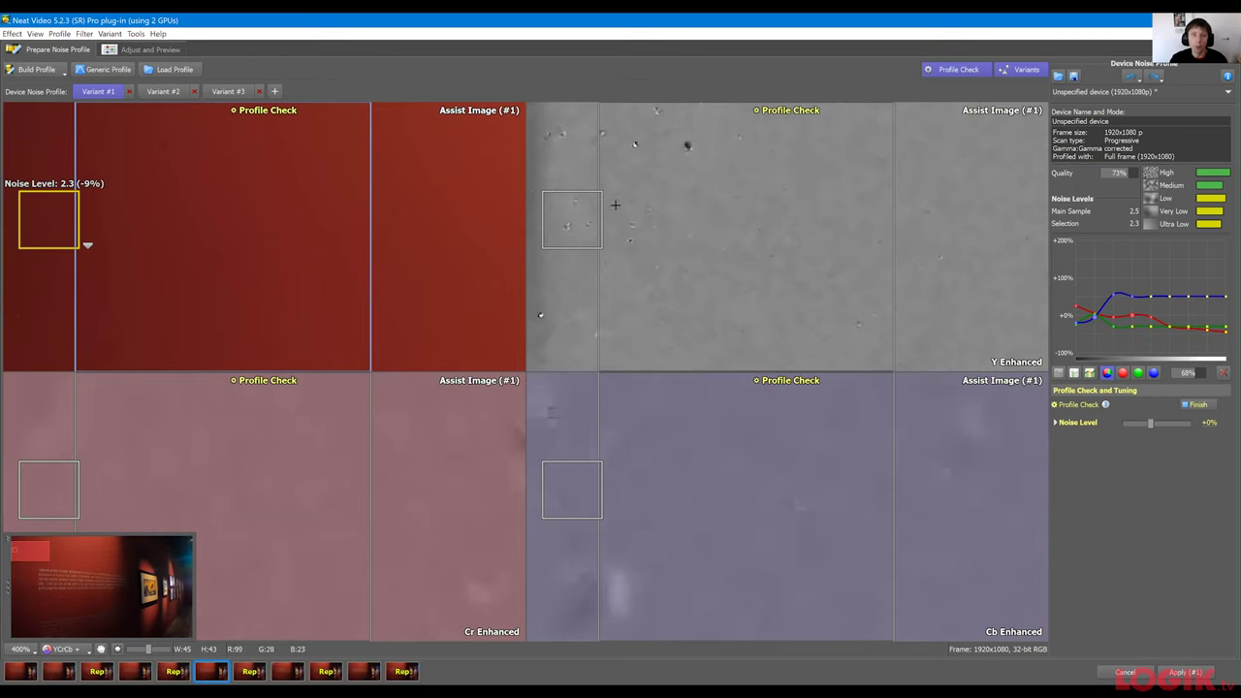
Pan the previews at 200% zoom to the picture frame corner and blue light.
click(35, 552)
scroll(35, 552, down, 1)
drag(35, 552, 107, 627)
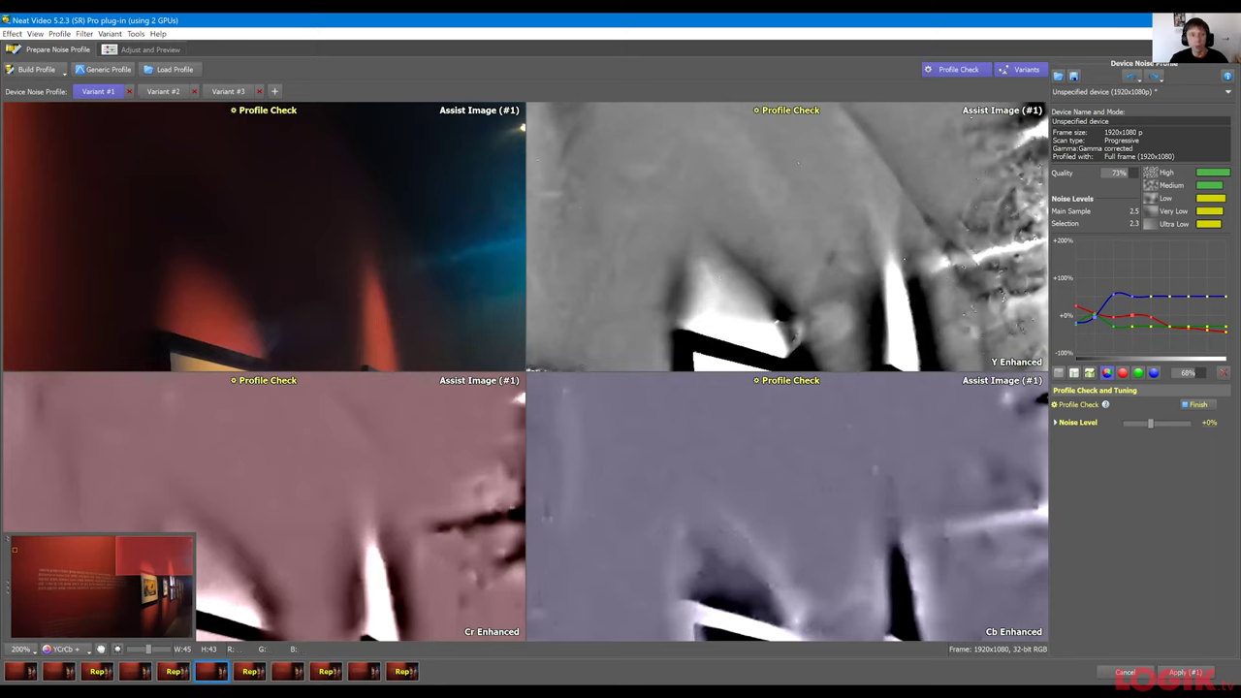
Switch Variant #3 to a Generic Profile, then go back to Variant #1.
click(104, 70)
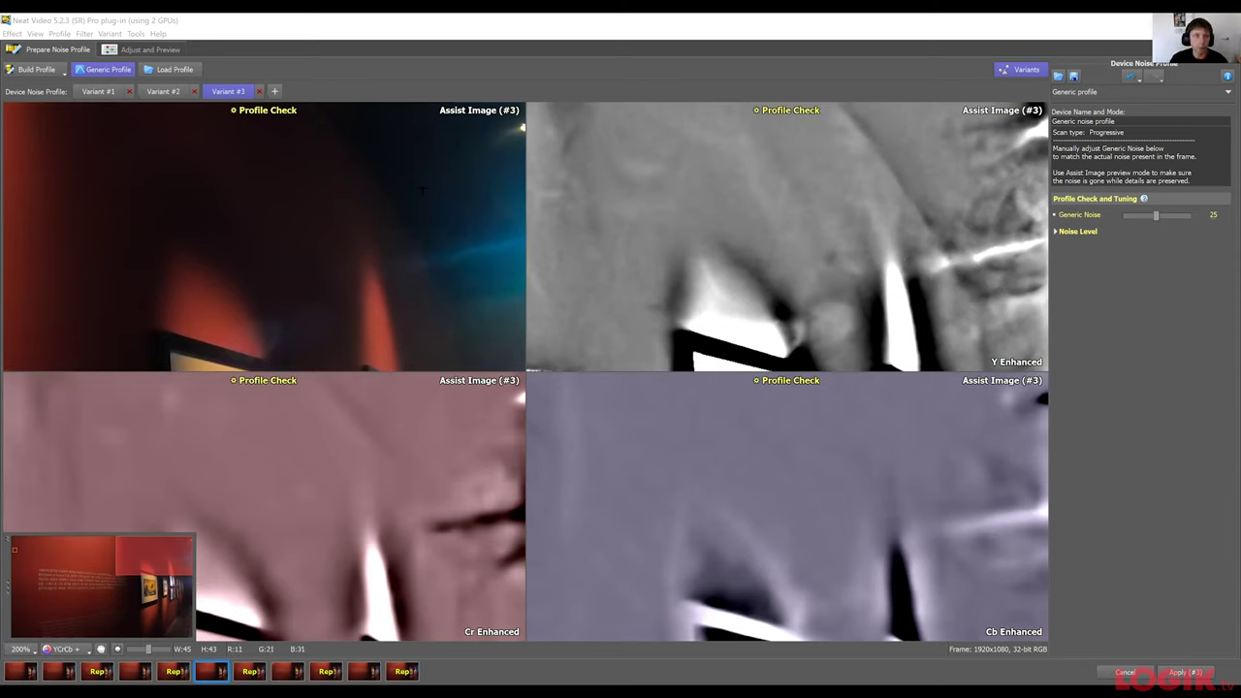
click(99, 91)
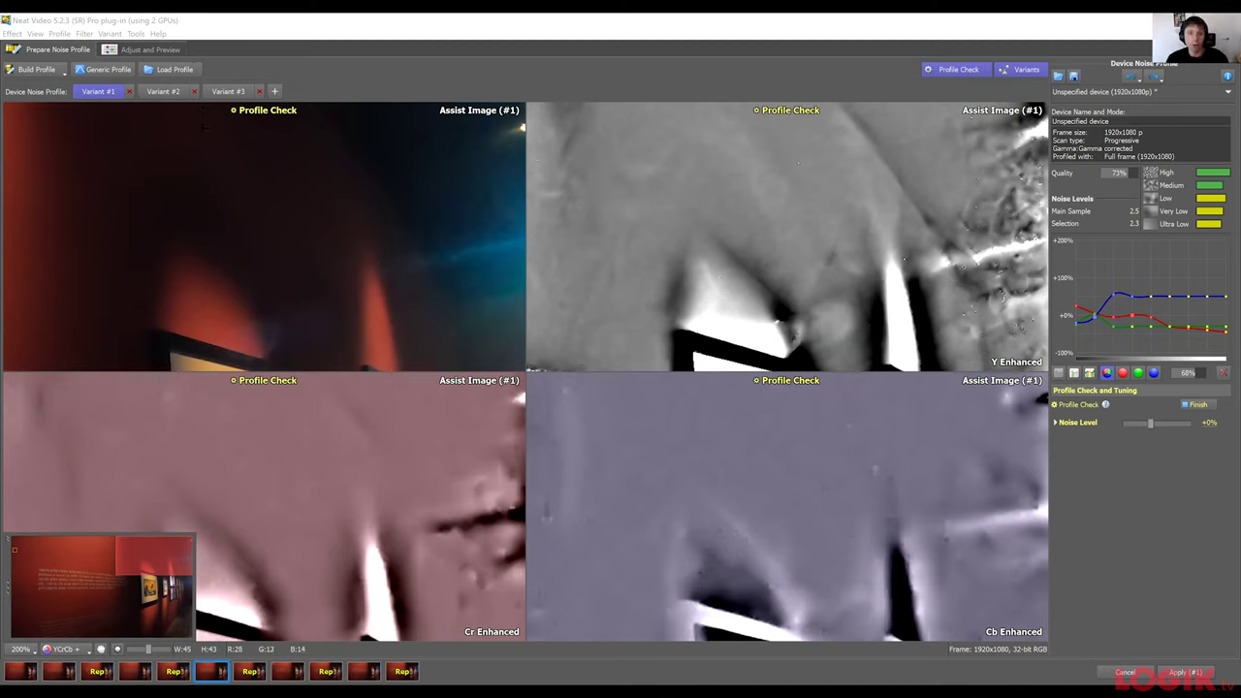
Start loading a saved noise profile in Neat Video, then cancel the Load Profile dialog.
click(175, 73)
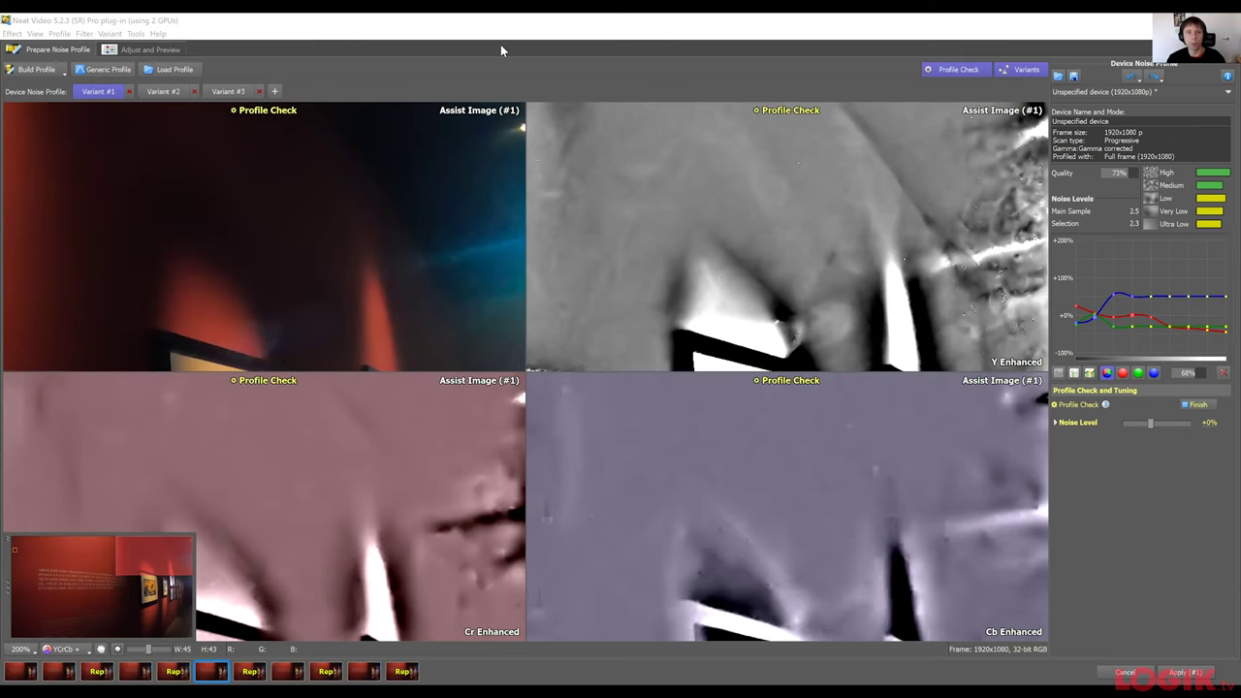
click(496, 39)
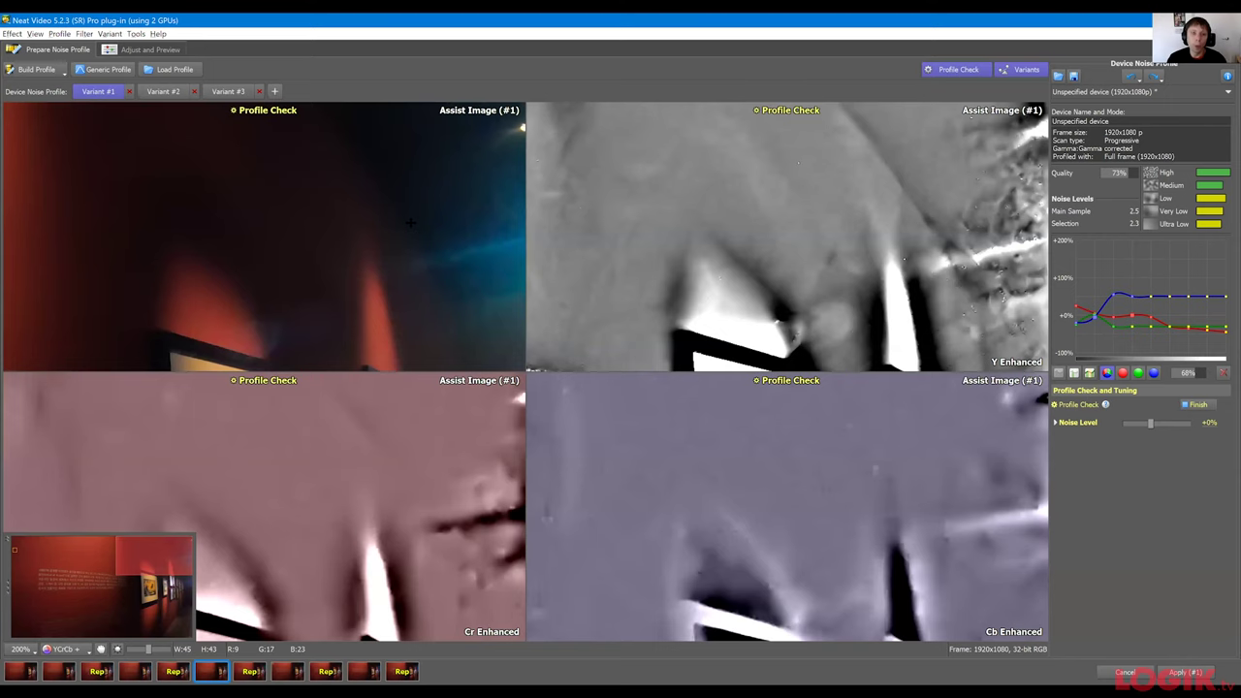
scroll(411, 223, down, 1)
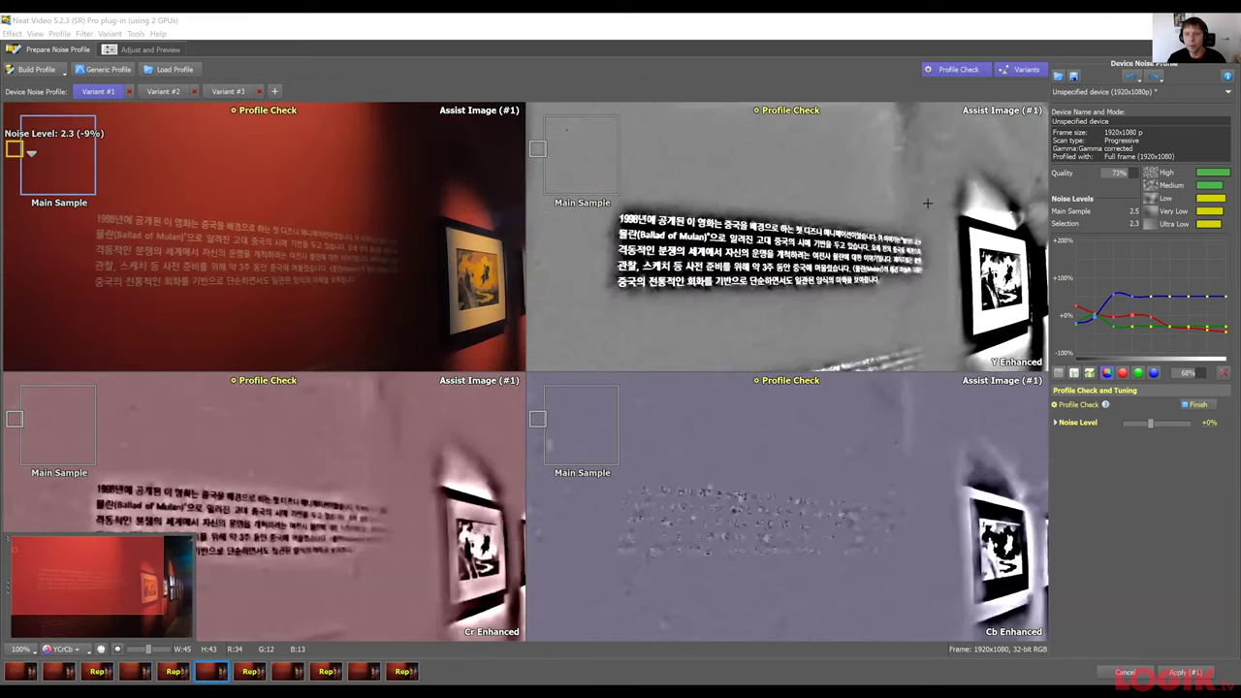
scroll(801, 183, up, 1)
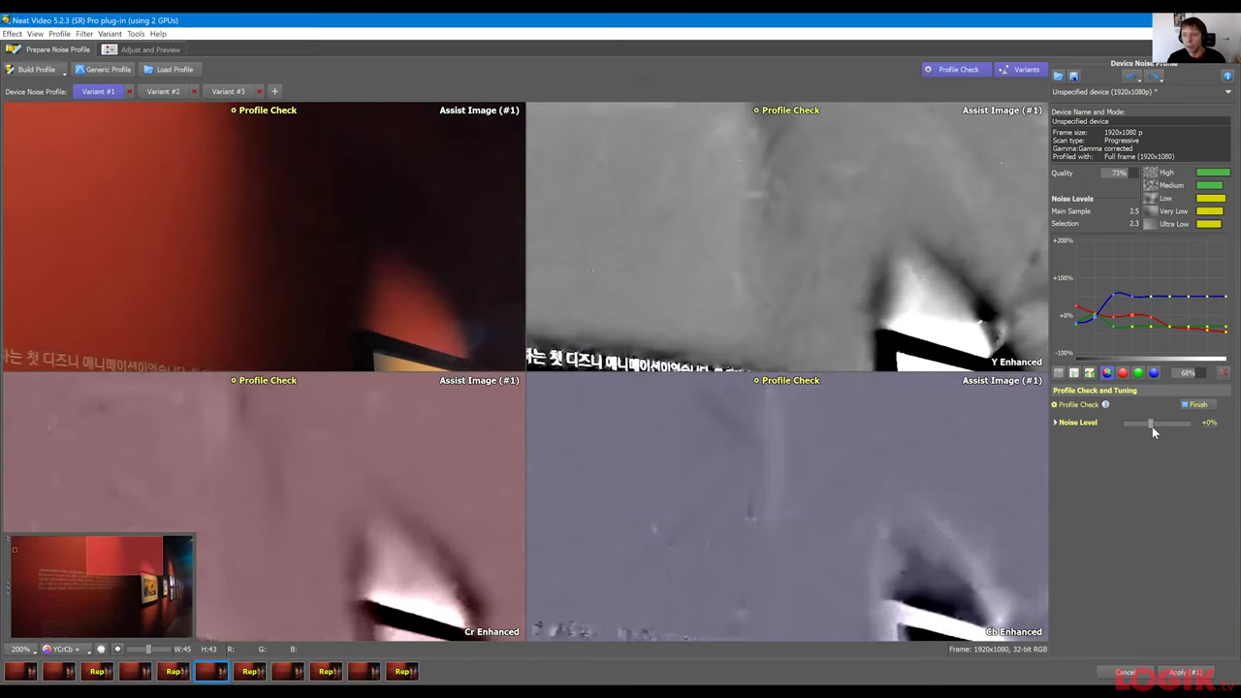
Raise the profile's overall Noise Level to +15% and proceed to Adjust and Preview.
click(1155, 424)
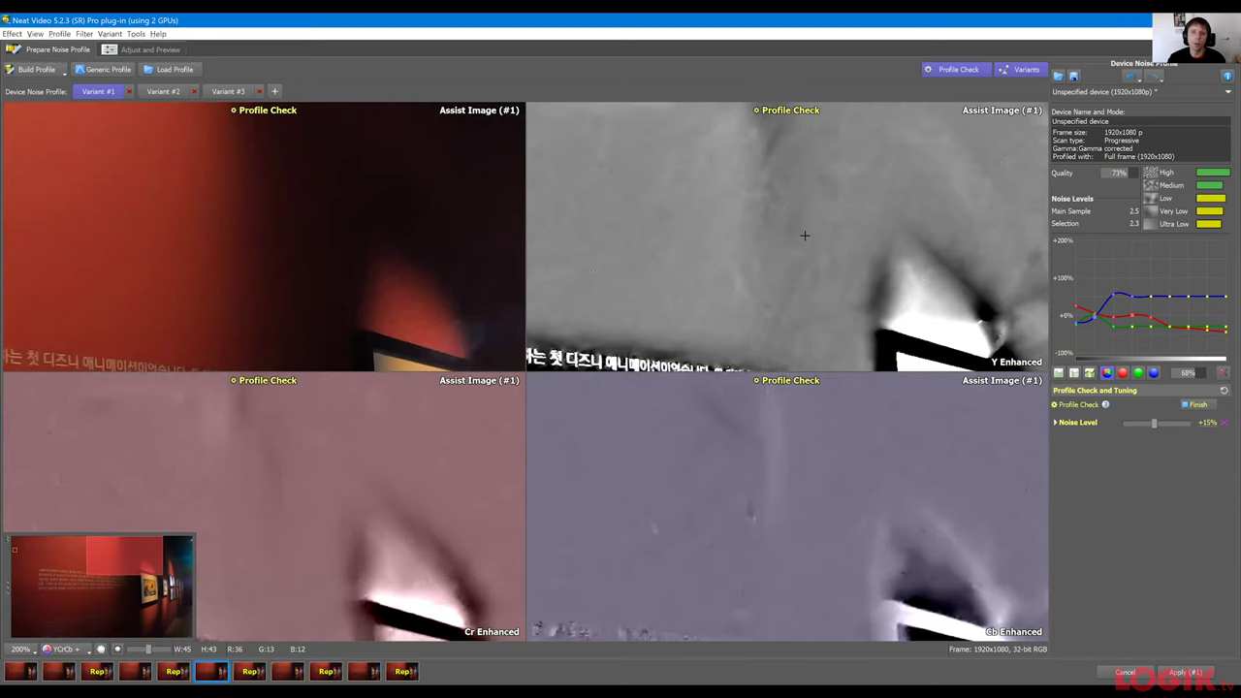
scroll(819, 164, down, 1)
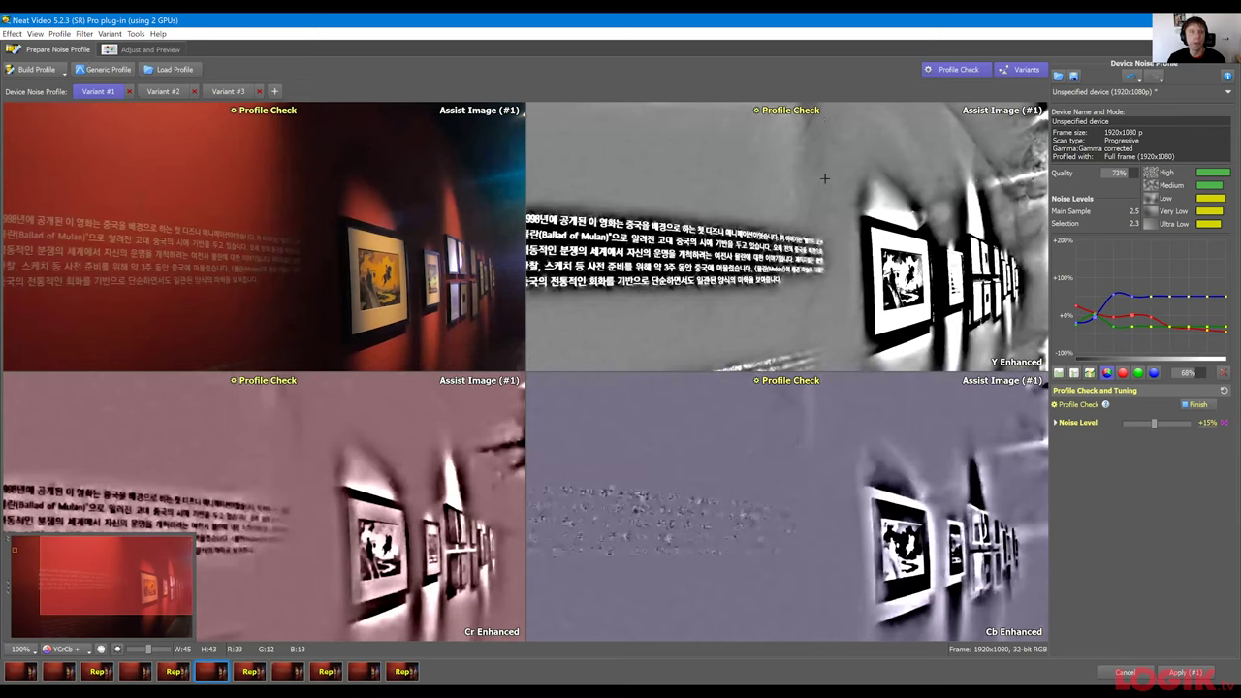
click(143, 50)
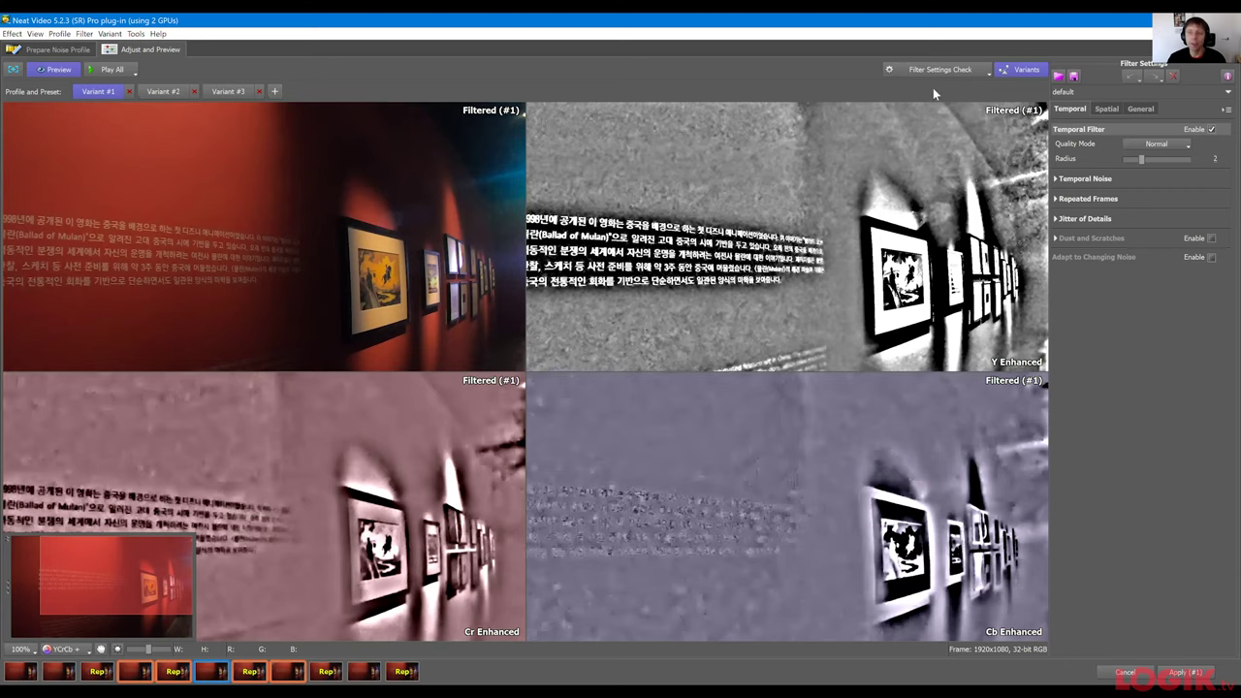
Open the Filter Settings Check dropdown to list the temporal filter's check steps.
click(954, 72)
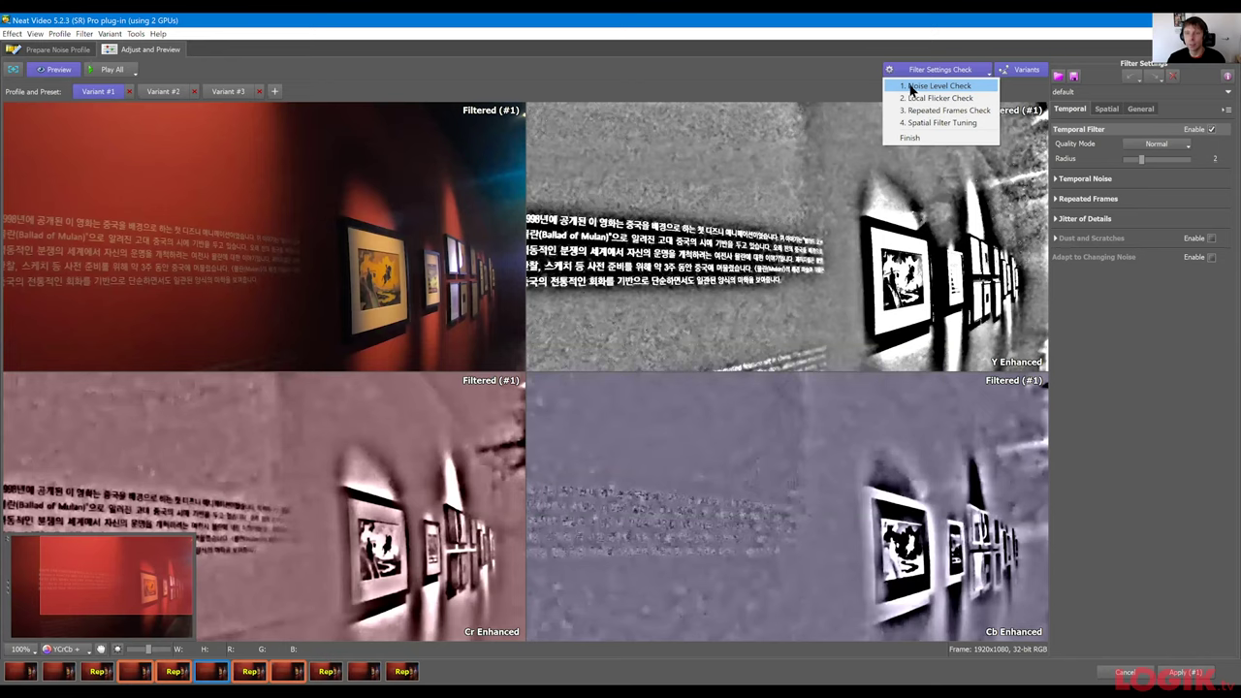
Start 1. Noise Level Check, hide the Variants row, and zoom and pan the previews.
click(912, 86)
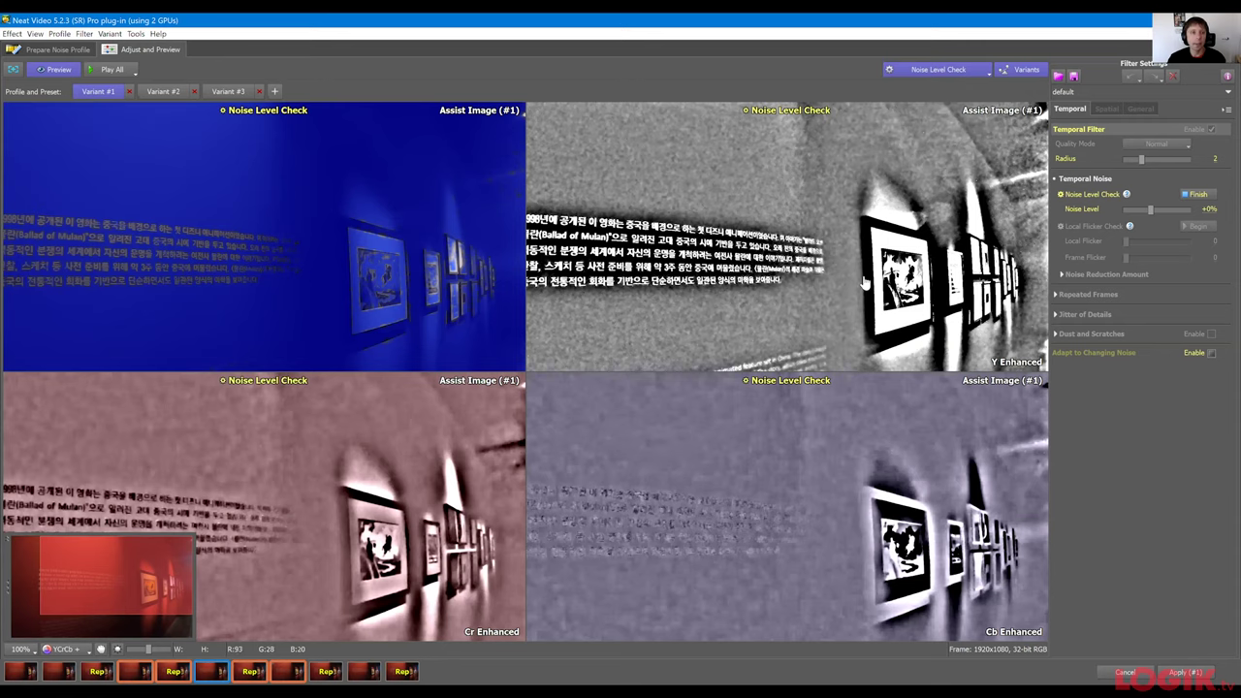
click(1020, 71)
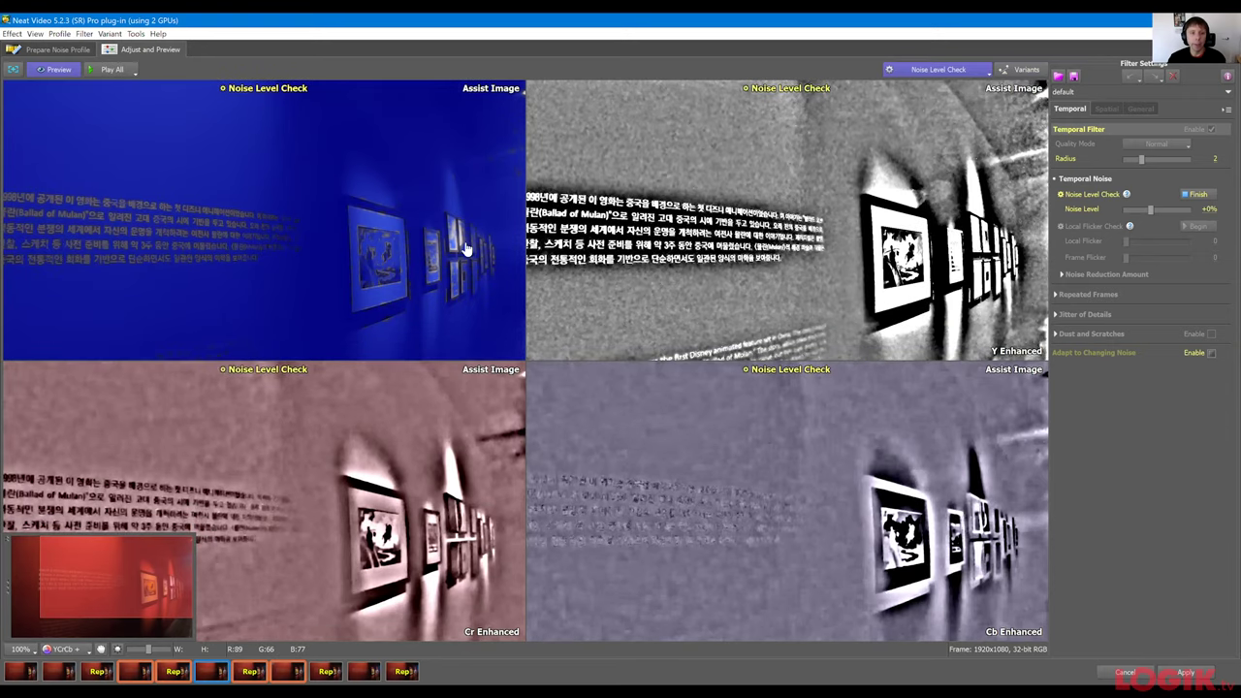
scroll(463, 255, up, 1)
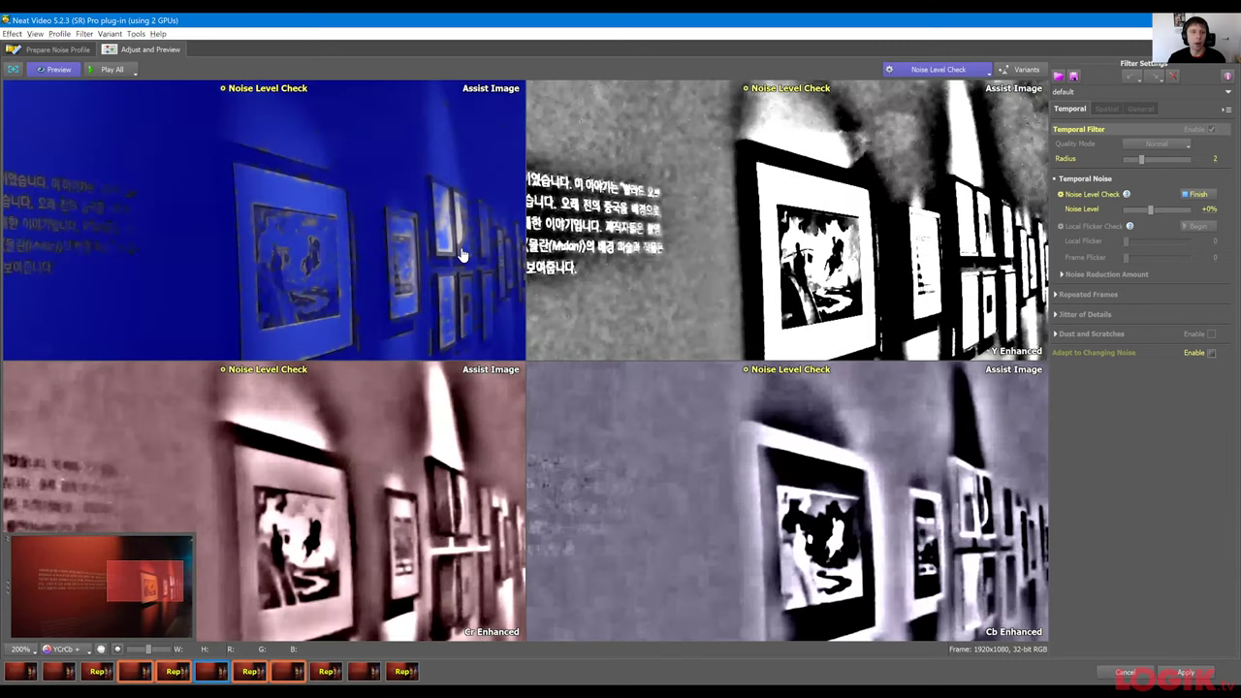
drag(463, 235, 391, 242)
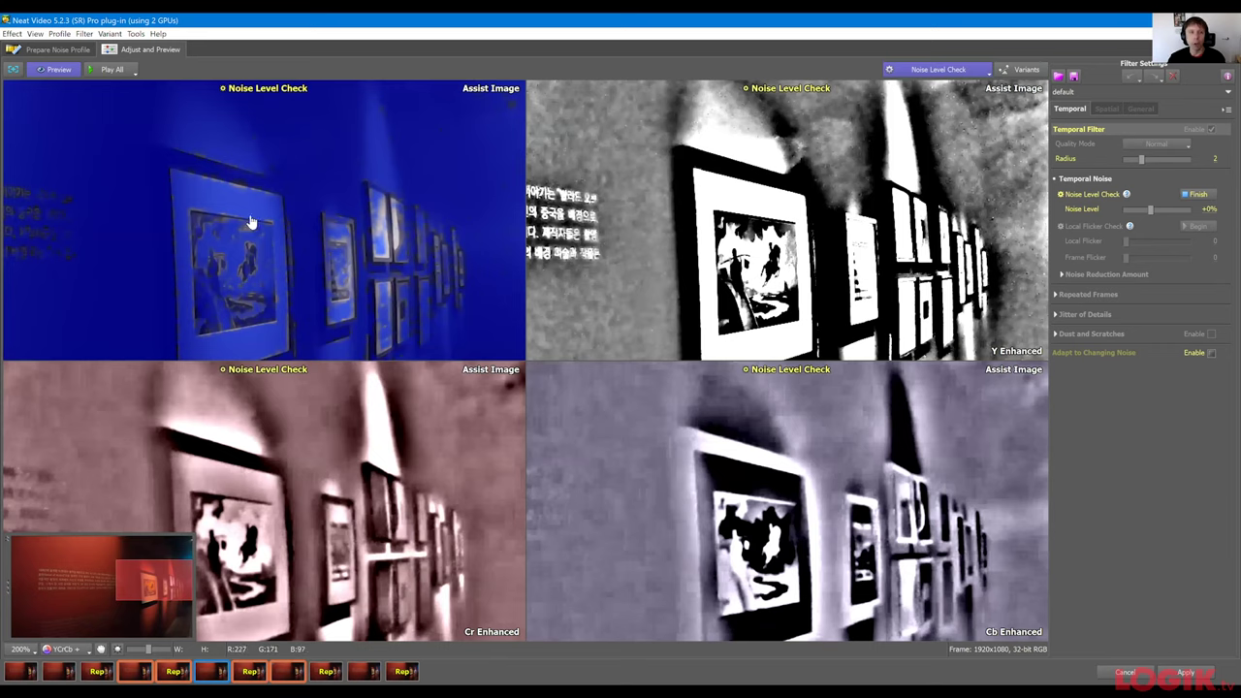
Inspect the blue assist images on later frames of the gallery clip.
click(255, 671)
click(298, 671)
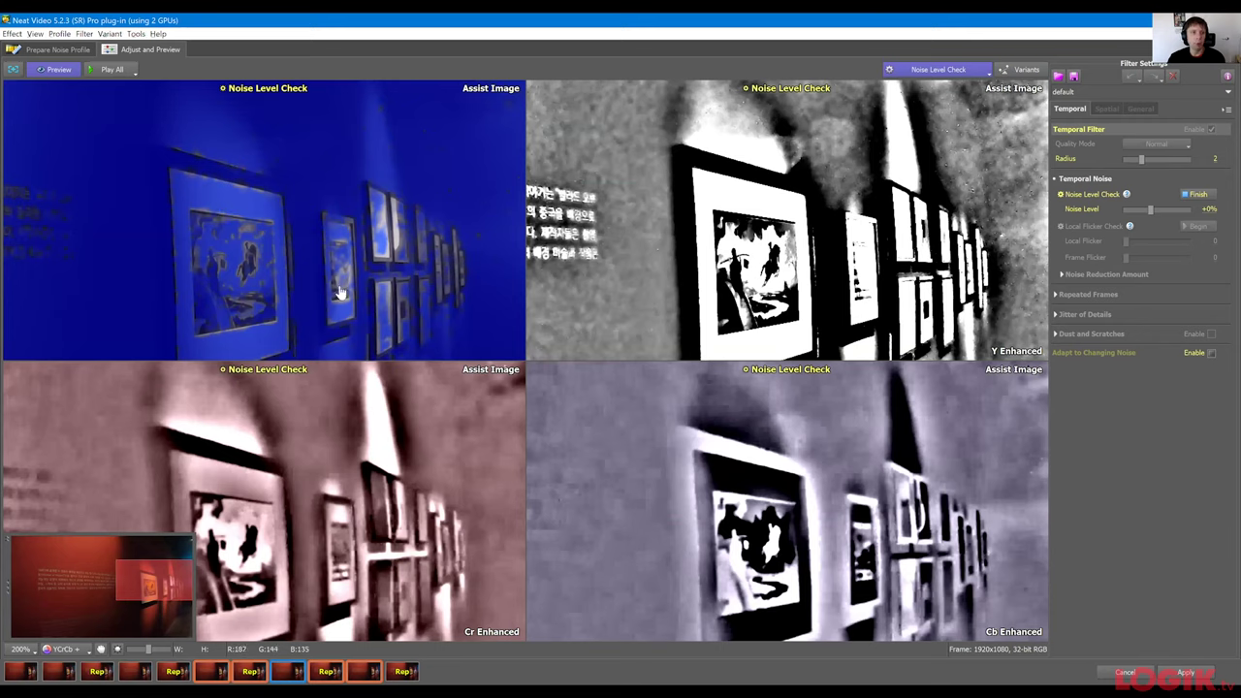
scroll(381, 238, down, 1)
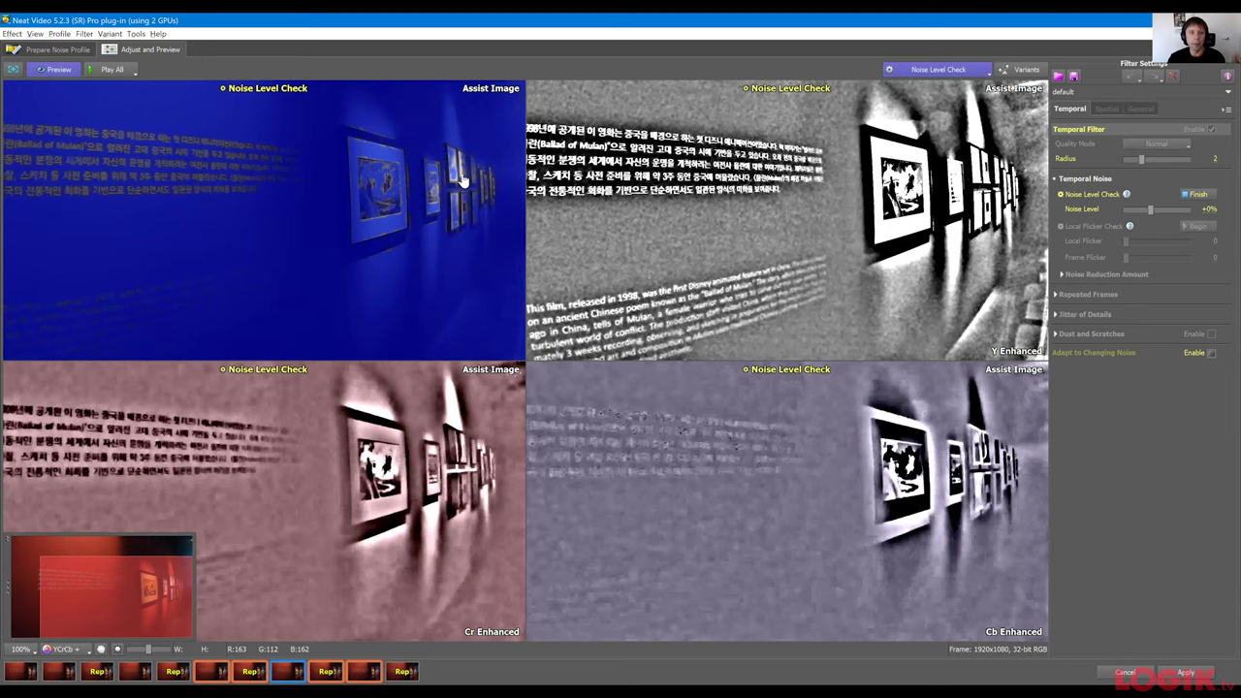
scroll(463, 180, up, 1)
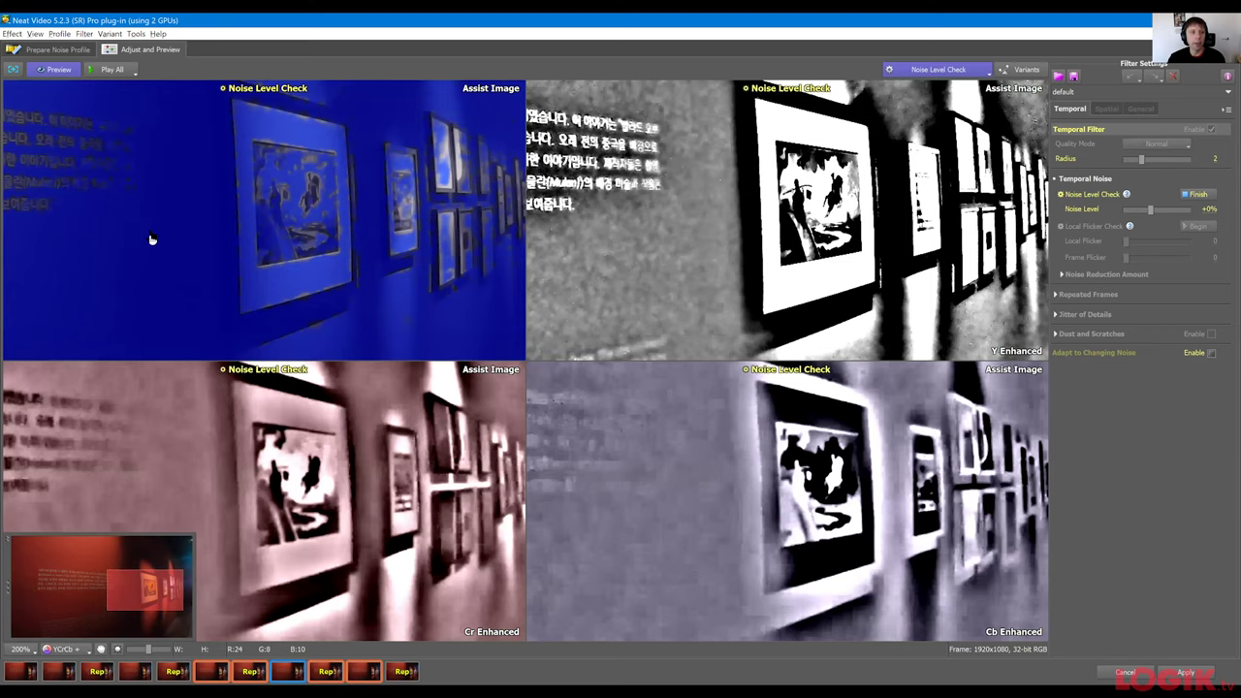
scroll(231, 252, down, 1)
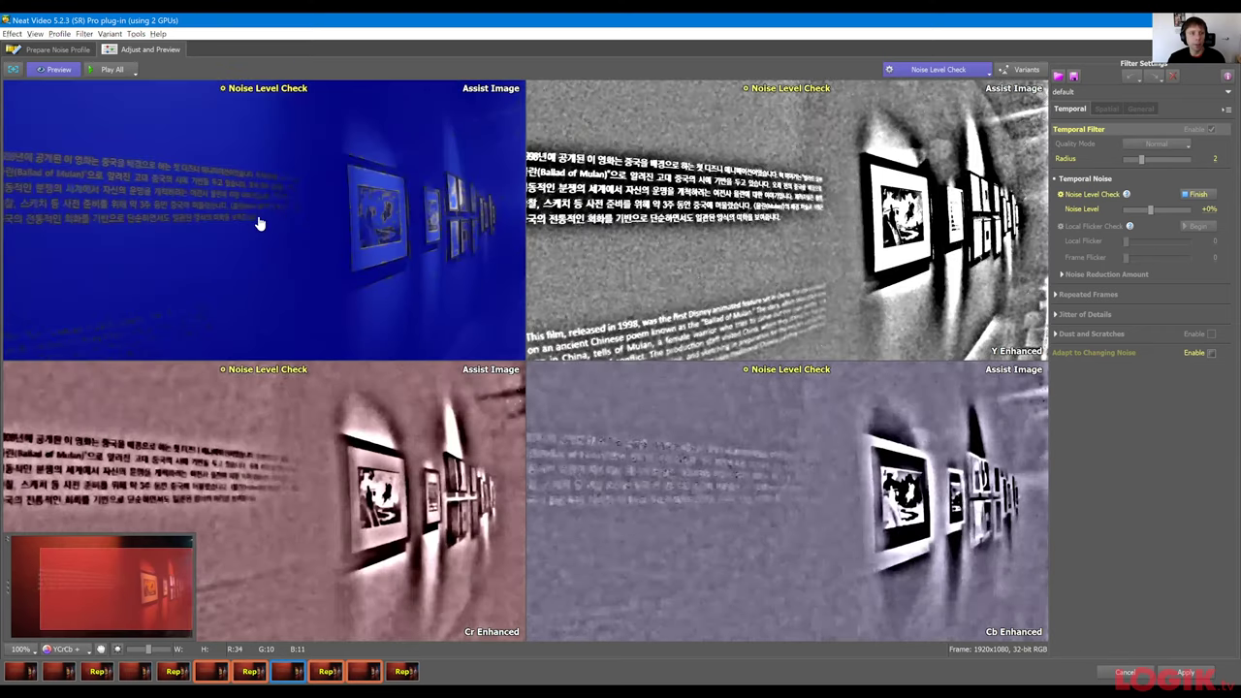
scroll(259, 224, down, 1)
scroll(374, 276, up, 1)
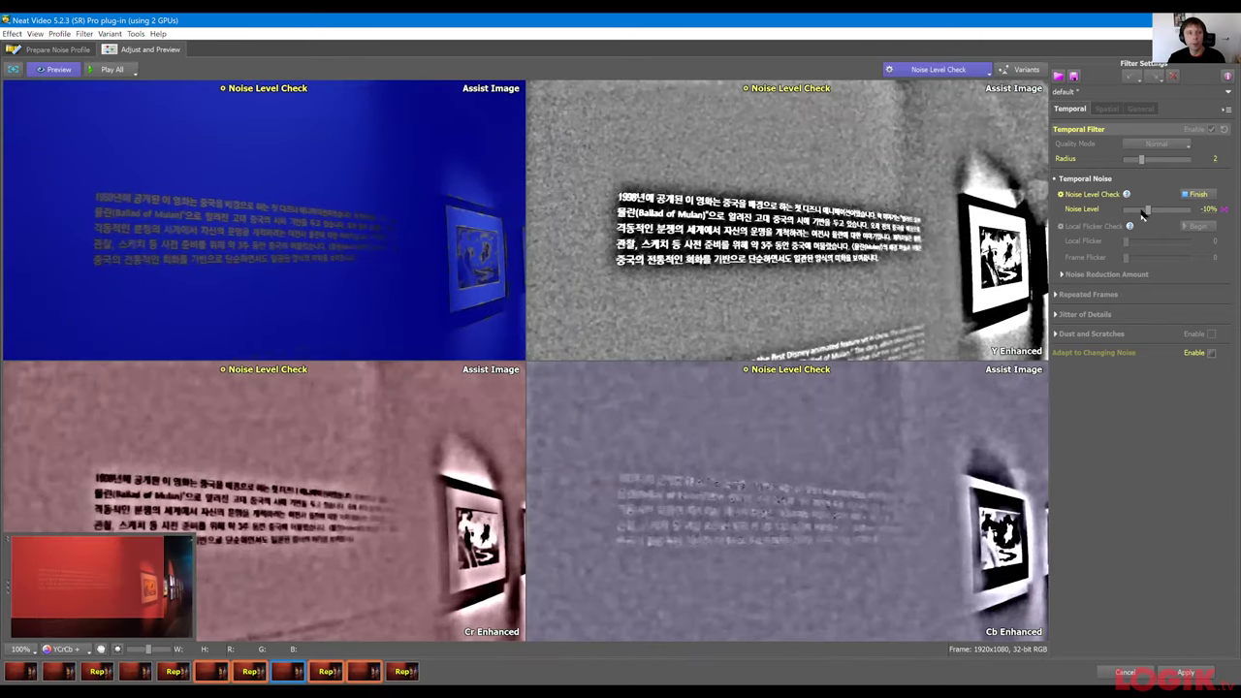
Try lower and higher Noise Level values, reset it to +0%, and reopen the check-step list.
drag(1141, 214, 1112, 210)
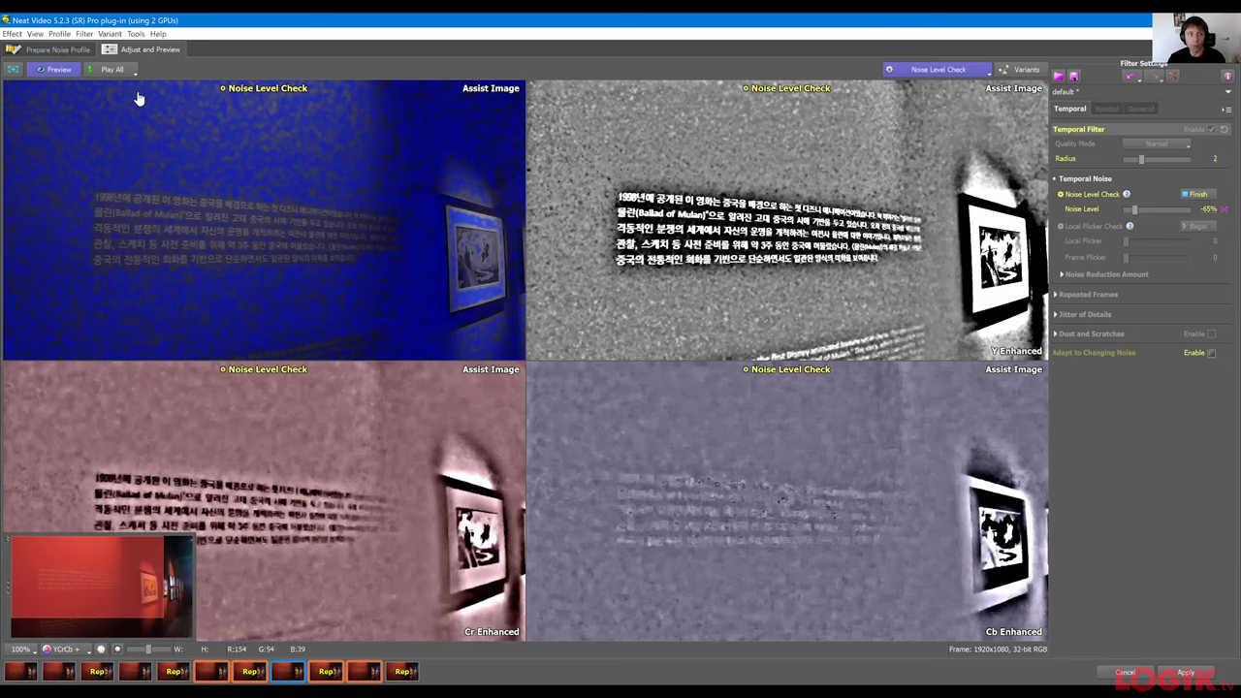
drag(1132, 212, 1158, 215)
double_click(1154, 211)
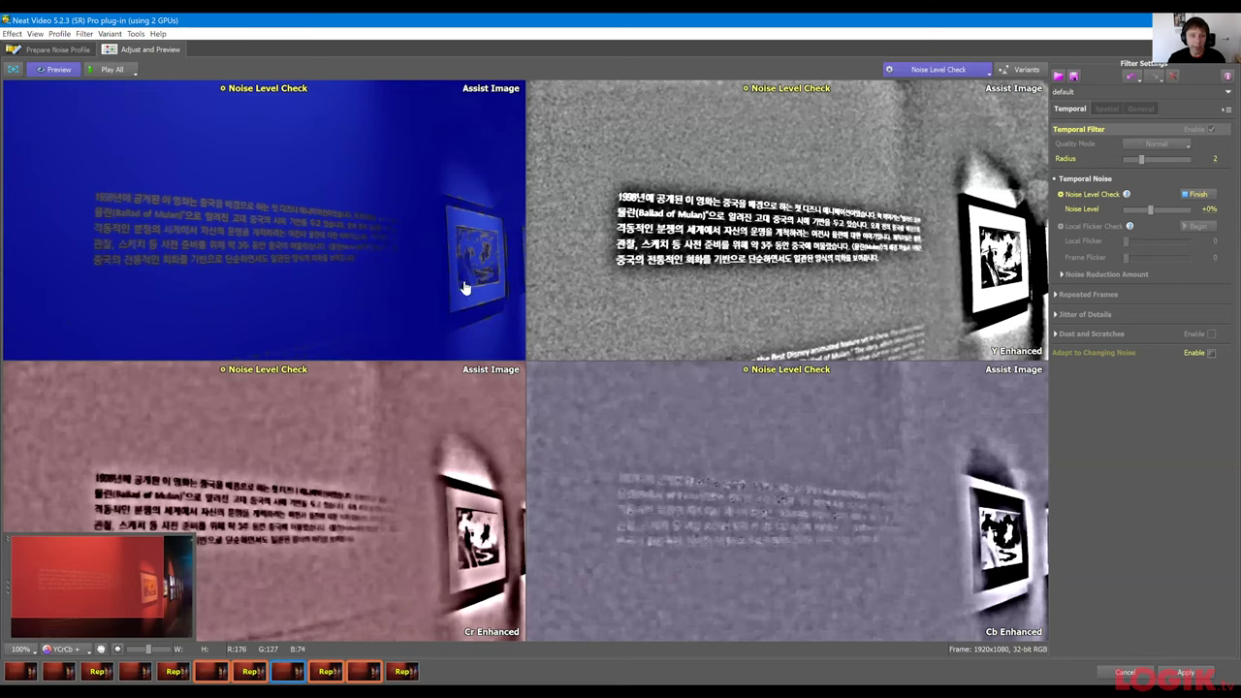
scroll(323, 249, down, 1)
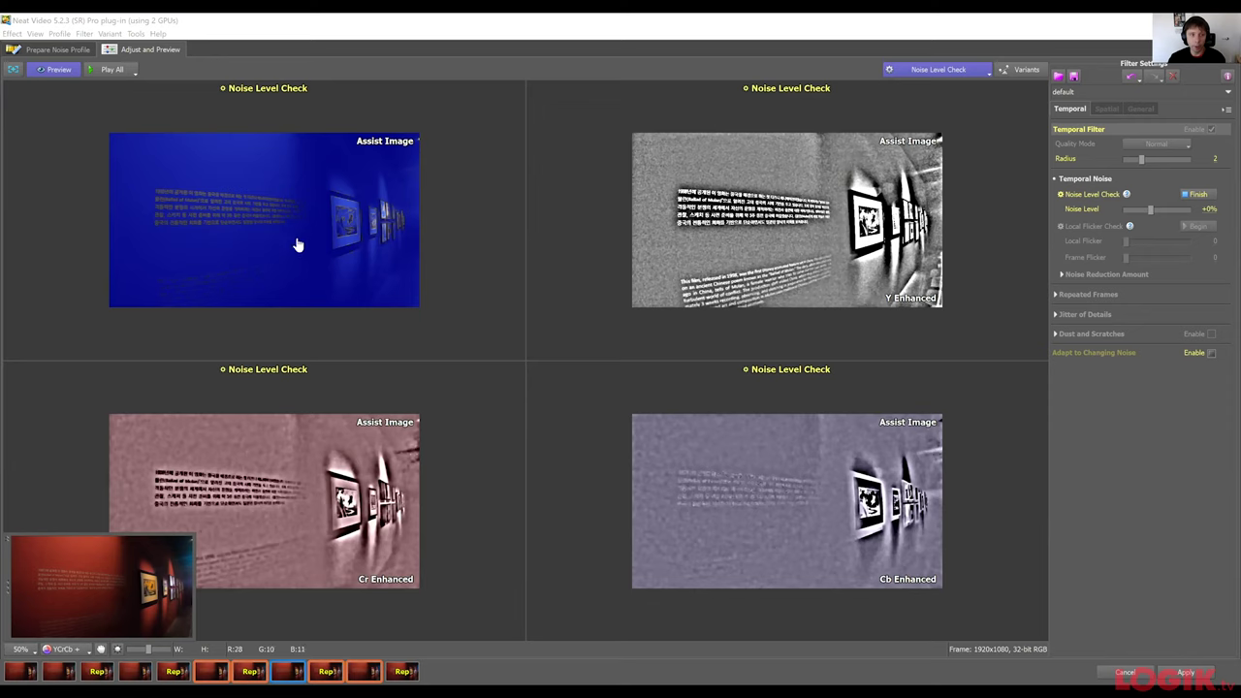
click(944, 71)
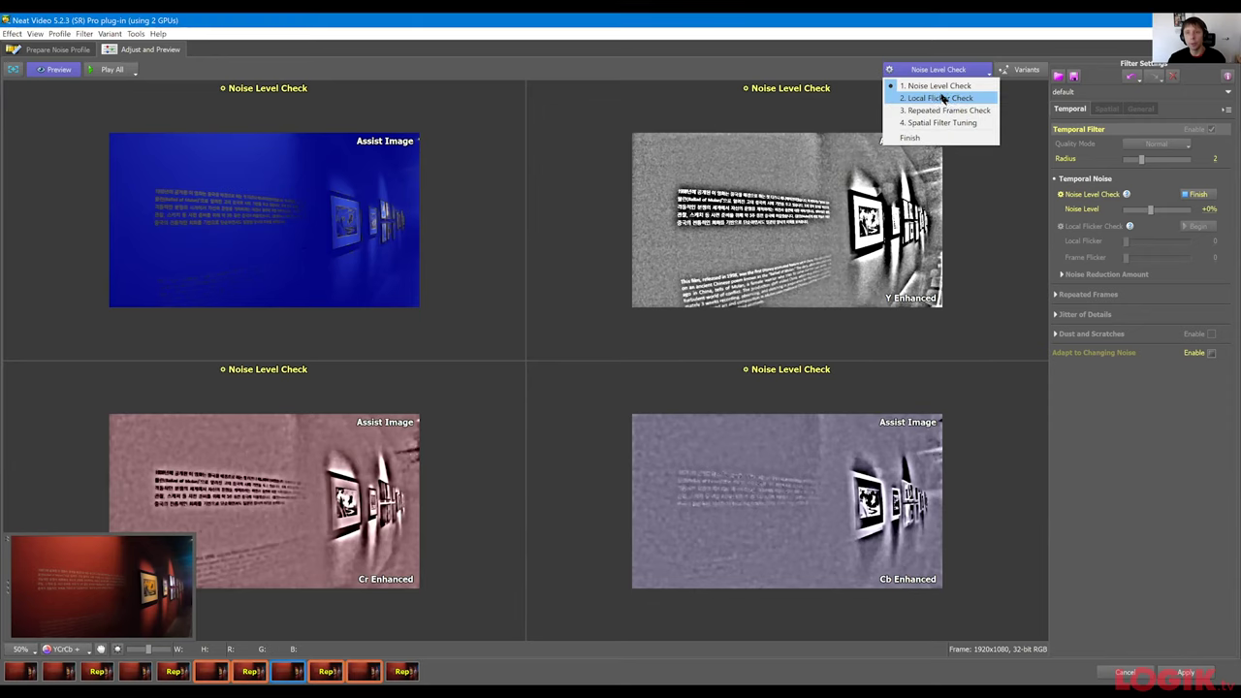
Switch to 2. Local Flicker Check and peek at the original frame in the preview.
click(943, 98)
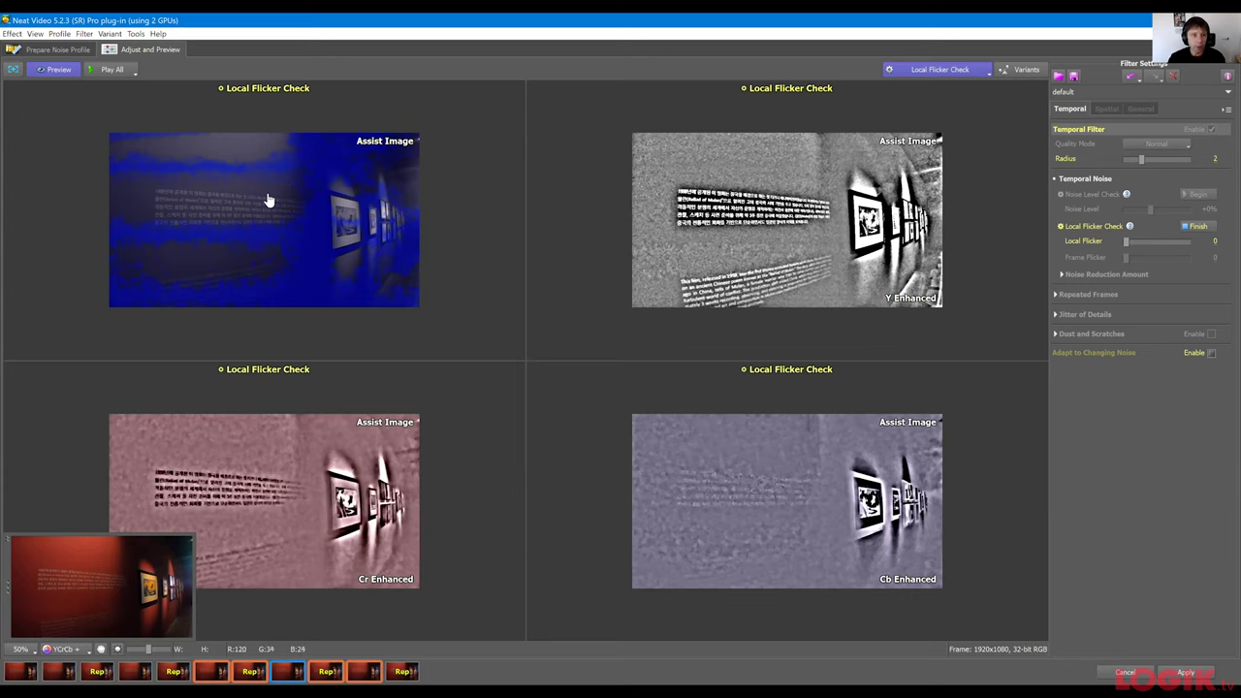
scroll(239, 135, up, 1)
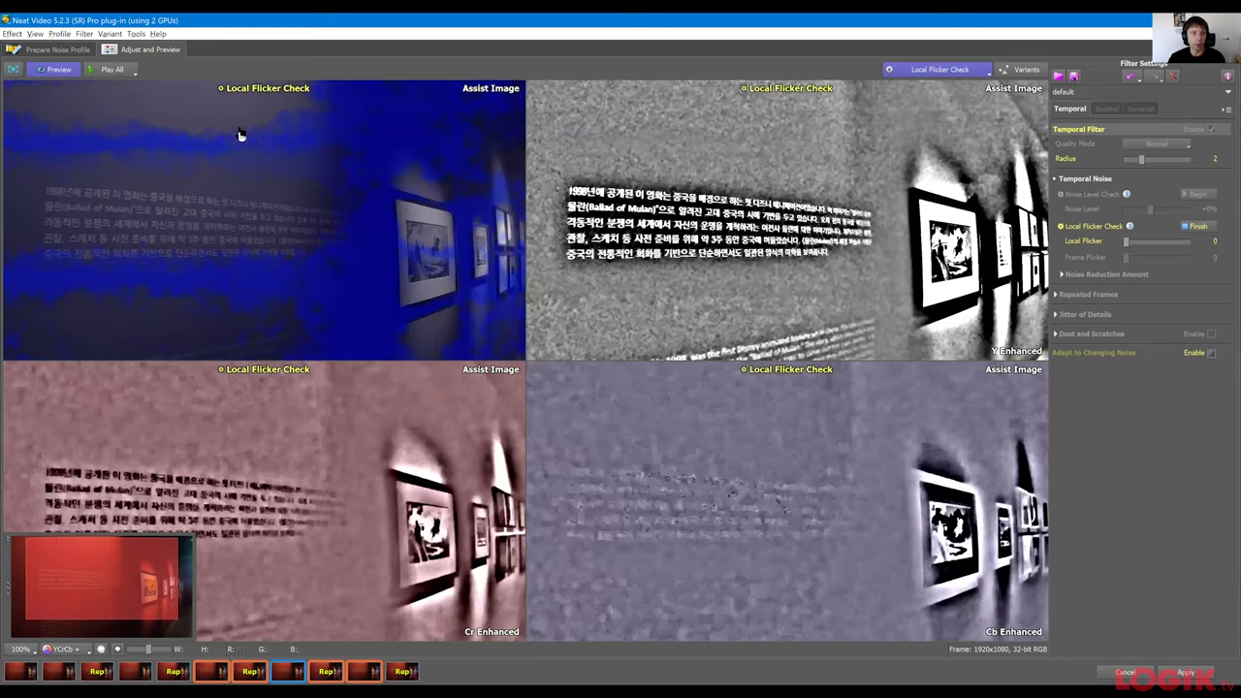
drag(239, 136, 317, 122)
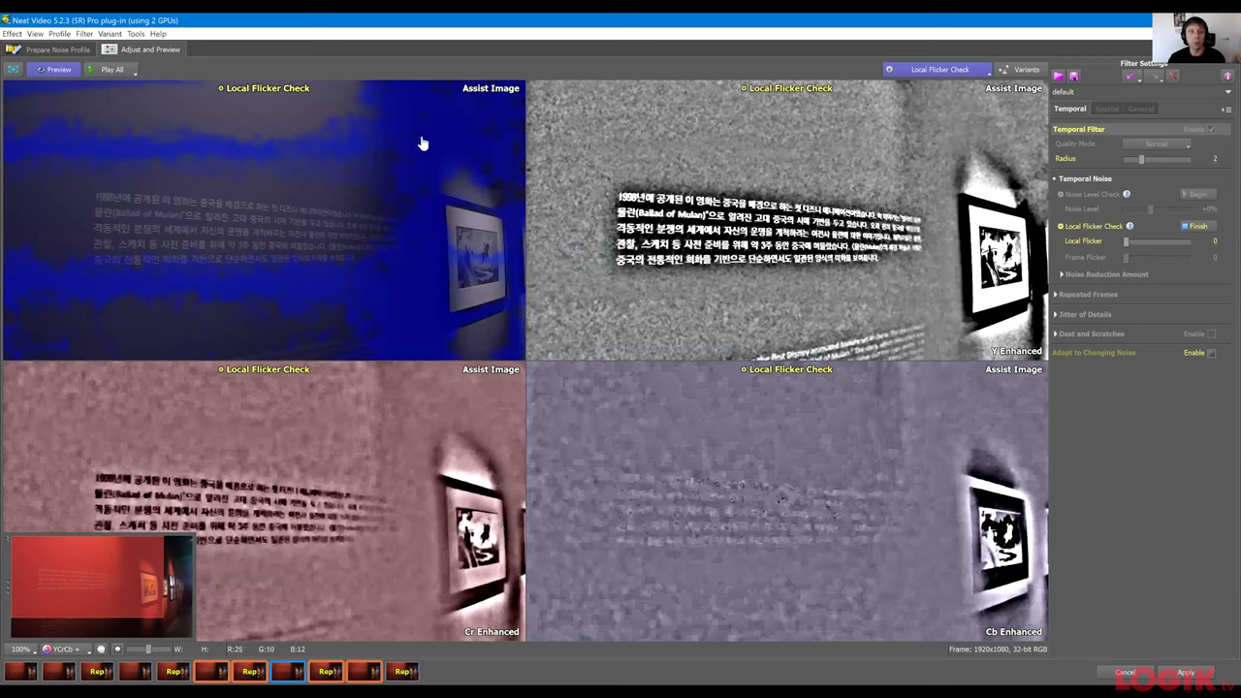
Play the whole gallery clip to review flicker areas, then stop playback.
click(107, 71)
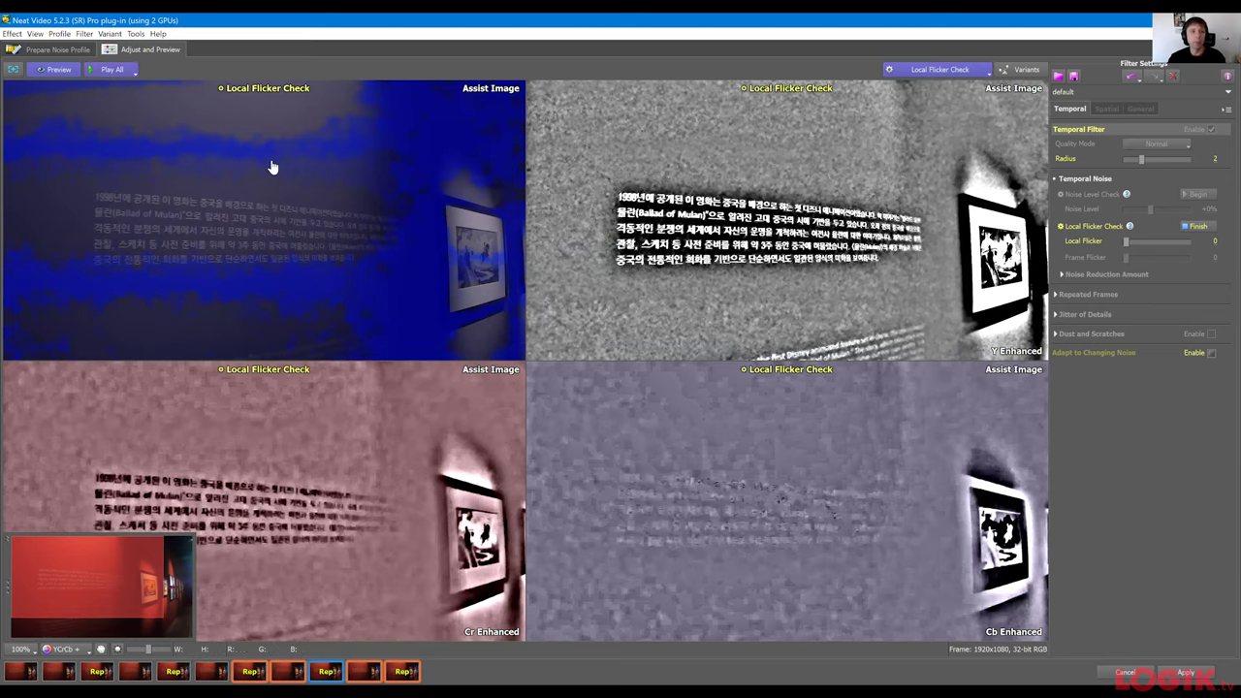
scroll(295, 170, down, 1)
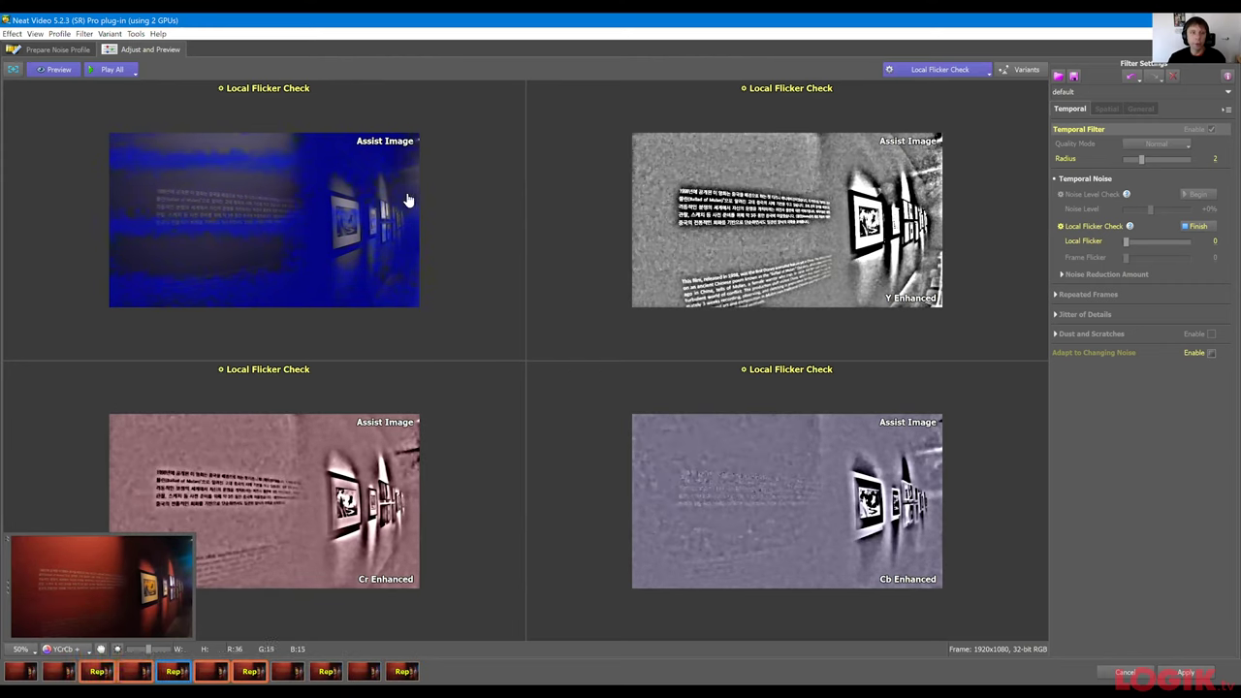
click(115, 68)
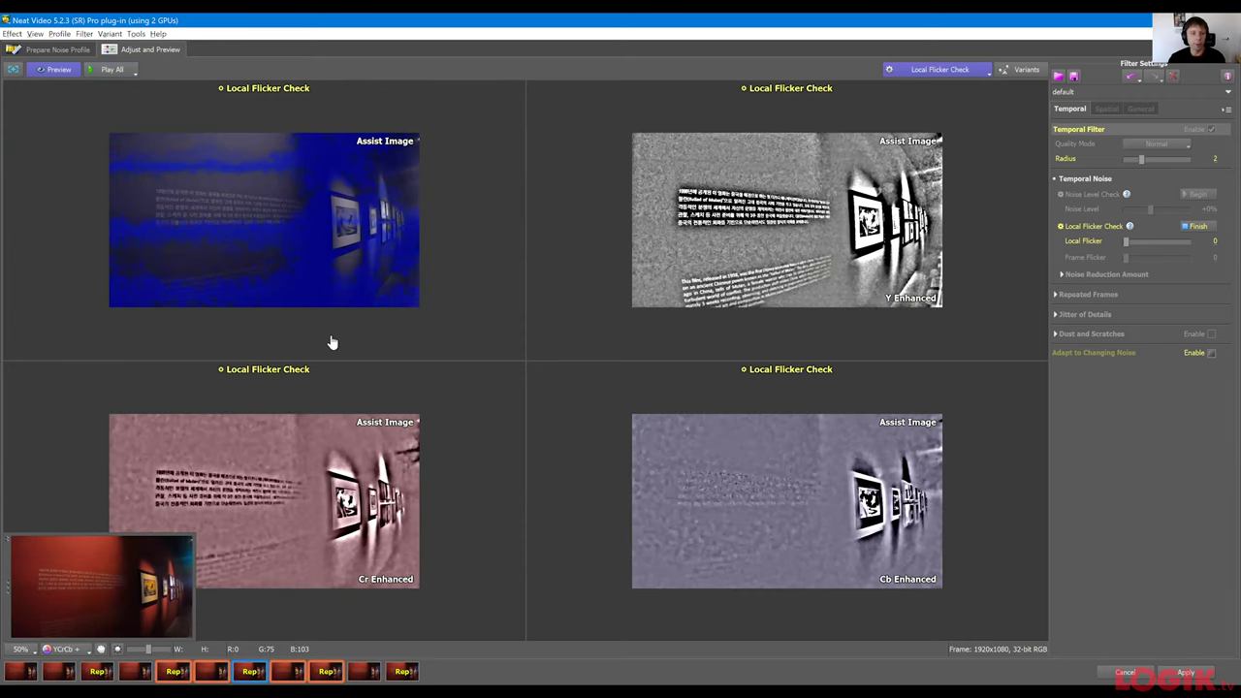
Compare the original frame without the overlay or filtered preview.
scroll(211, 519, up, 1)
scroll(488, 203, up, 2)
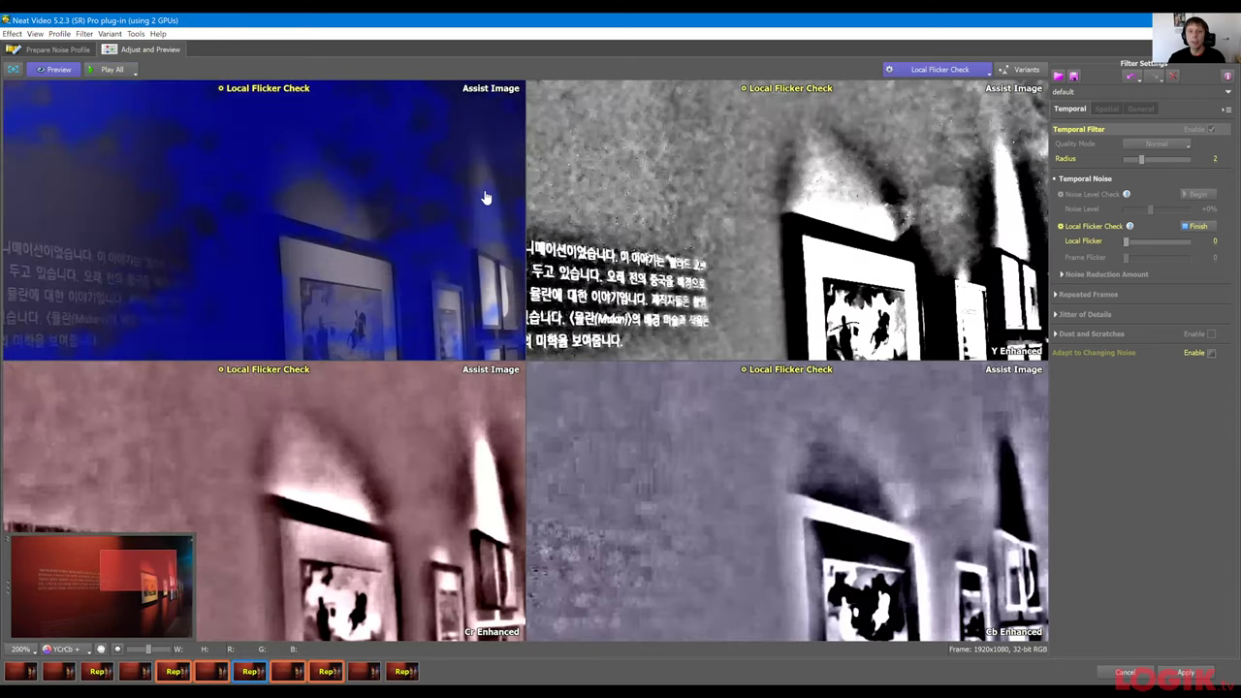
scroll(165, 549, down, 2)
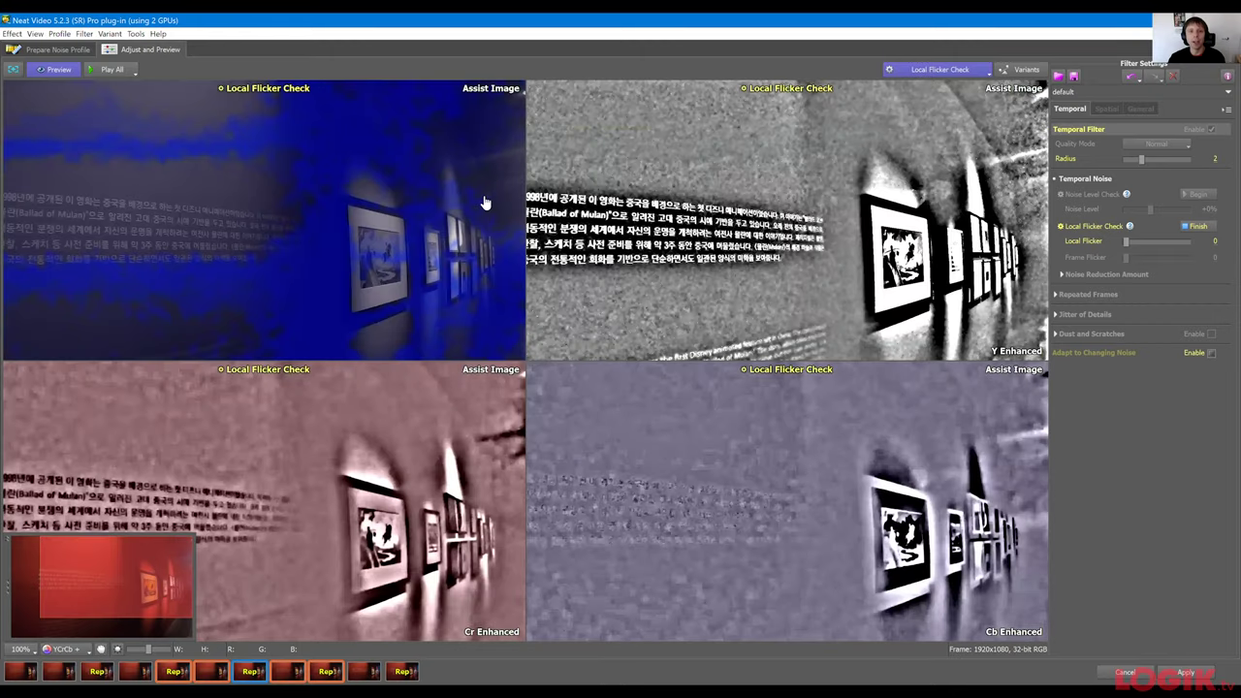
click(522, 141)
scroll(353, 204, down, 1)
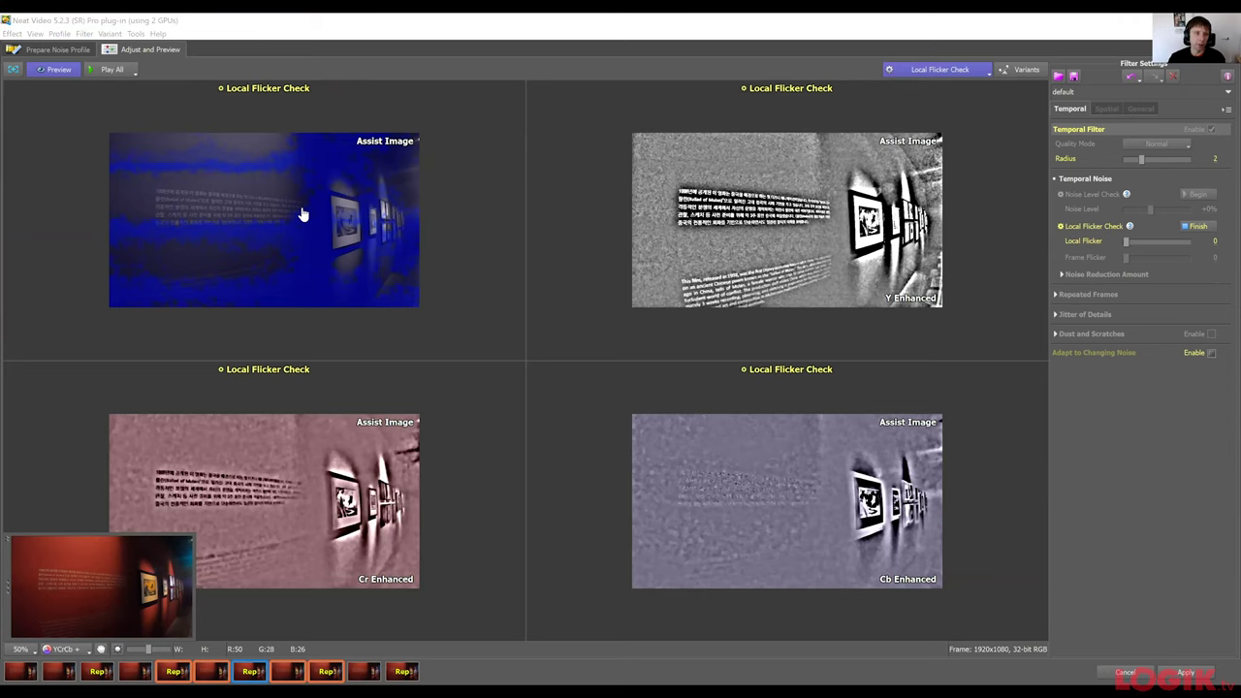
scroll(396, 273, up, 1)
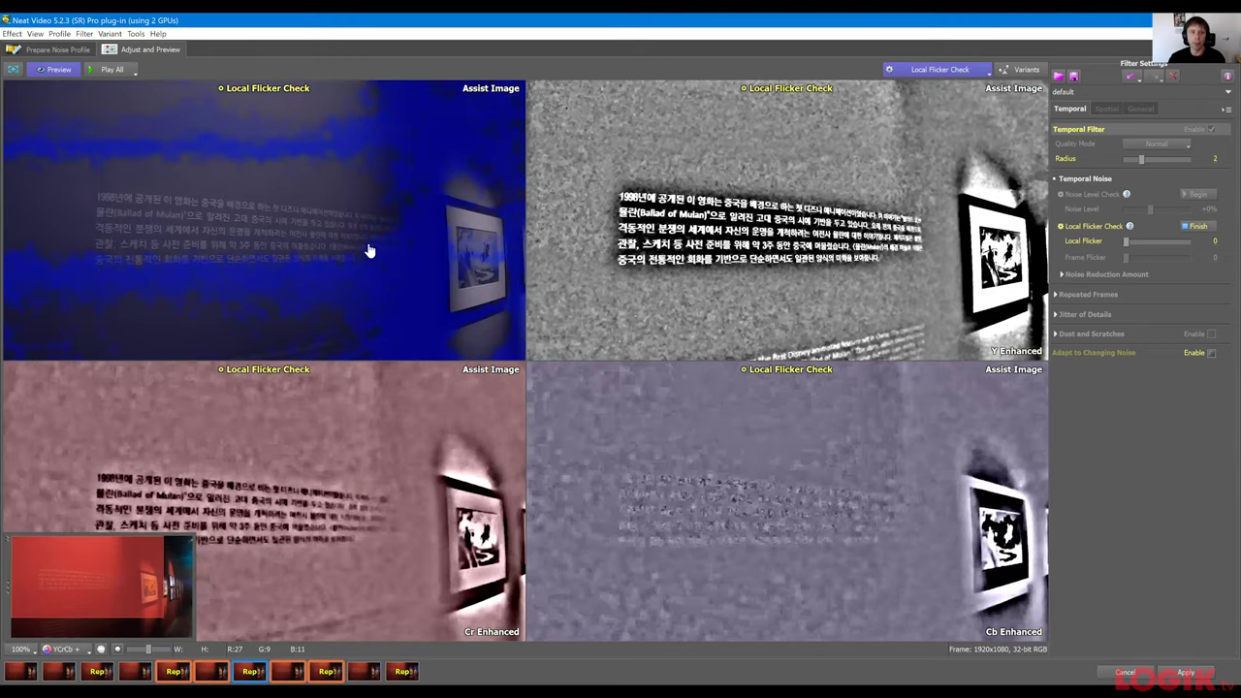
click(76, 71)
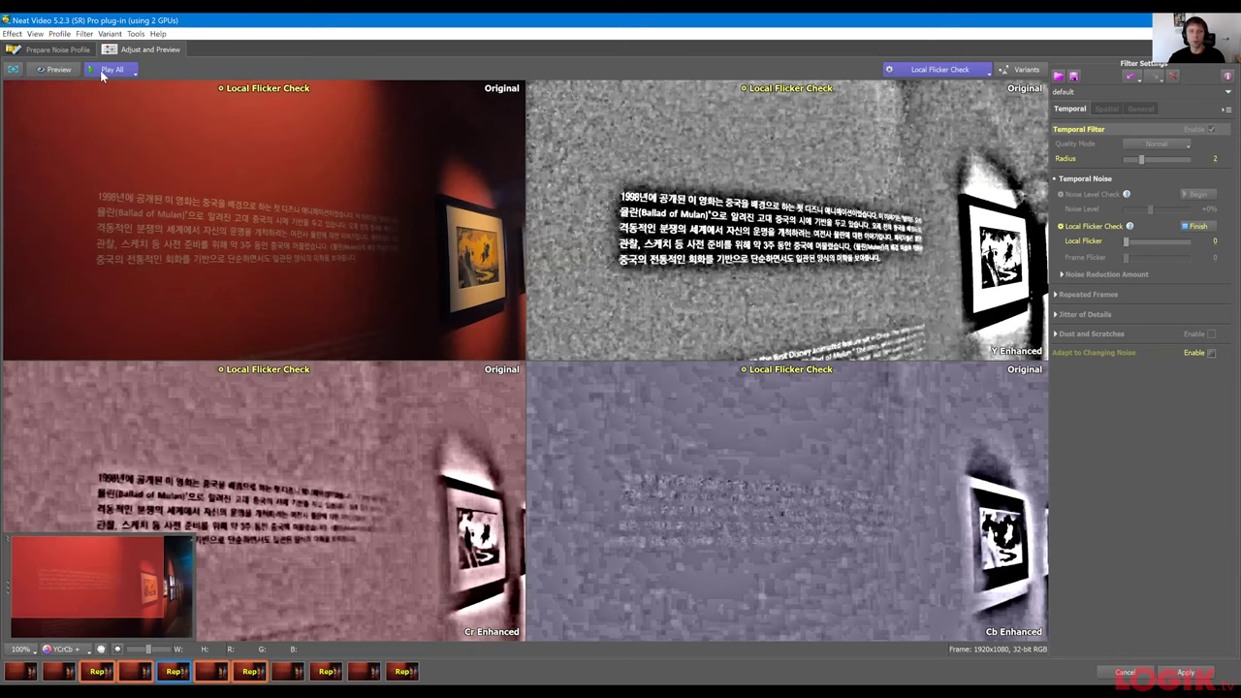
Switch the Local Flicker Check viewers from Original to Assist Image.
click(938, 70)
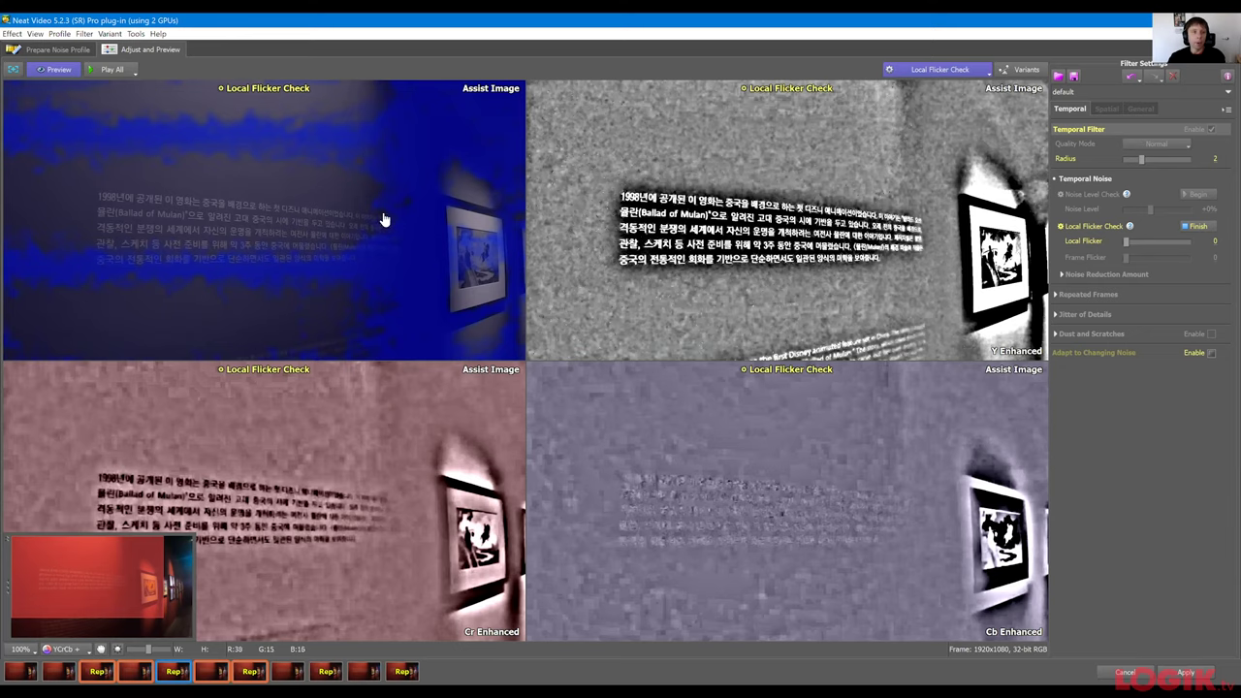
scroll(238, 163, down, 1)
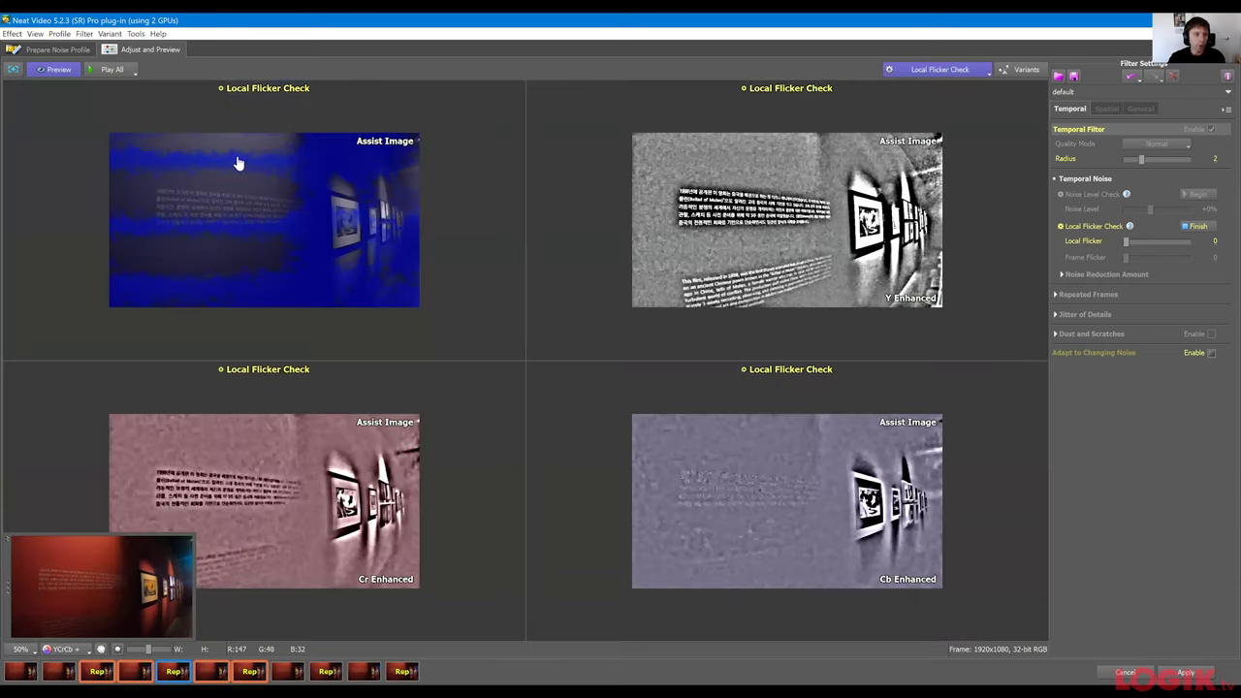
scroll(357, 258, up, 1)
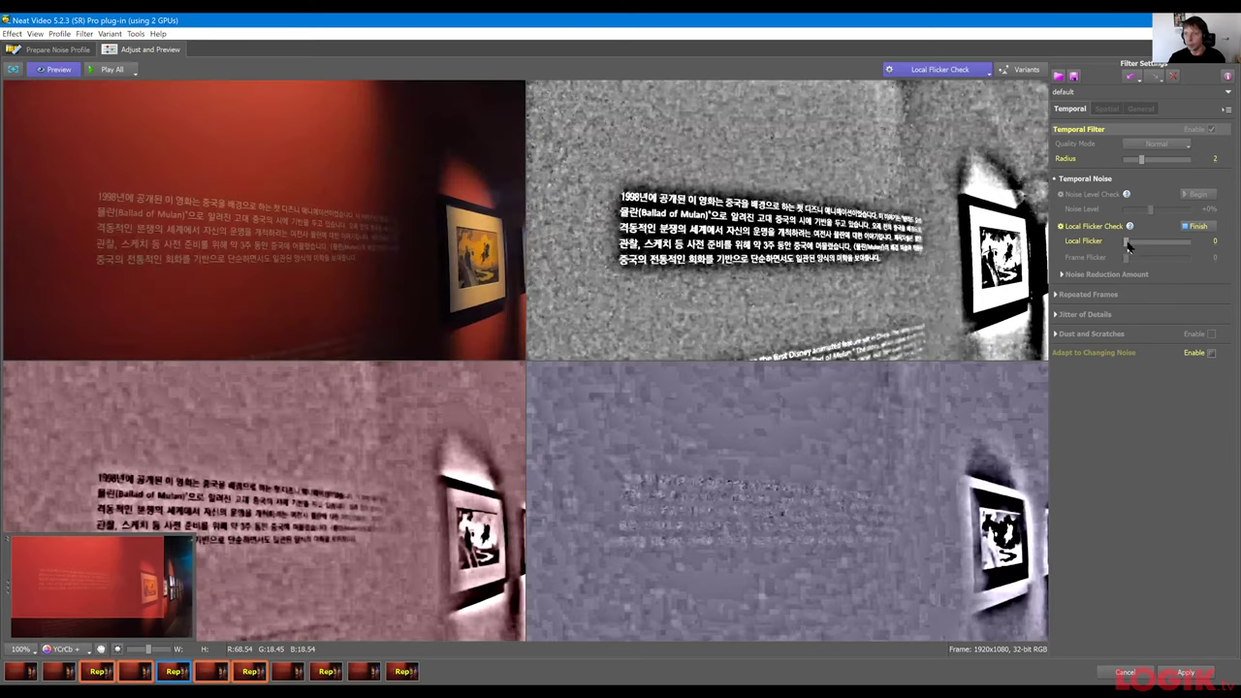
Raise Local Flicker gradually to 15 and play the clip to judge it.
click(1127, 243)
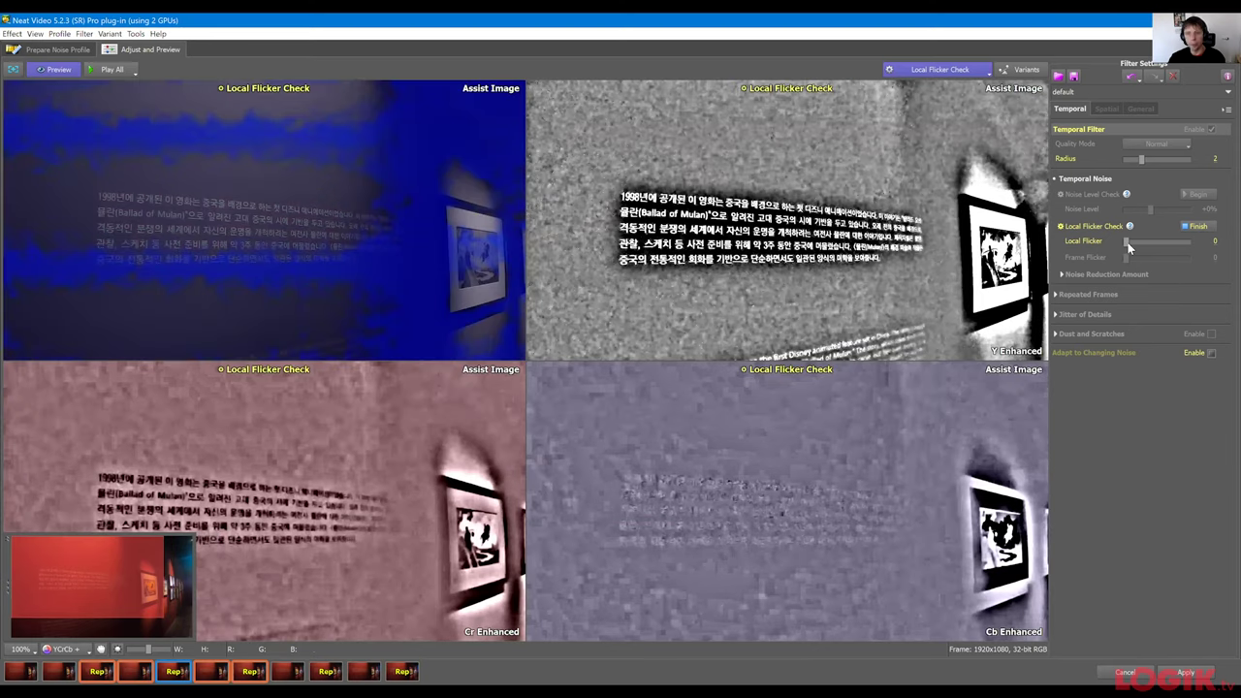
click(1128, 243)
click(1125, 242)
drag(1126, 243, 1139, 243)
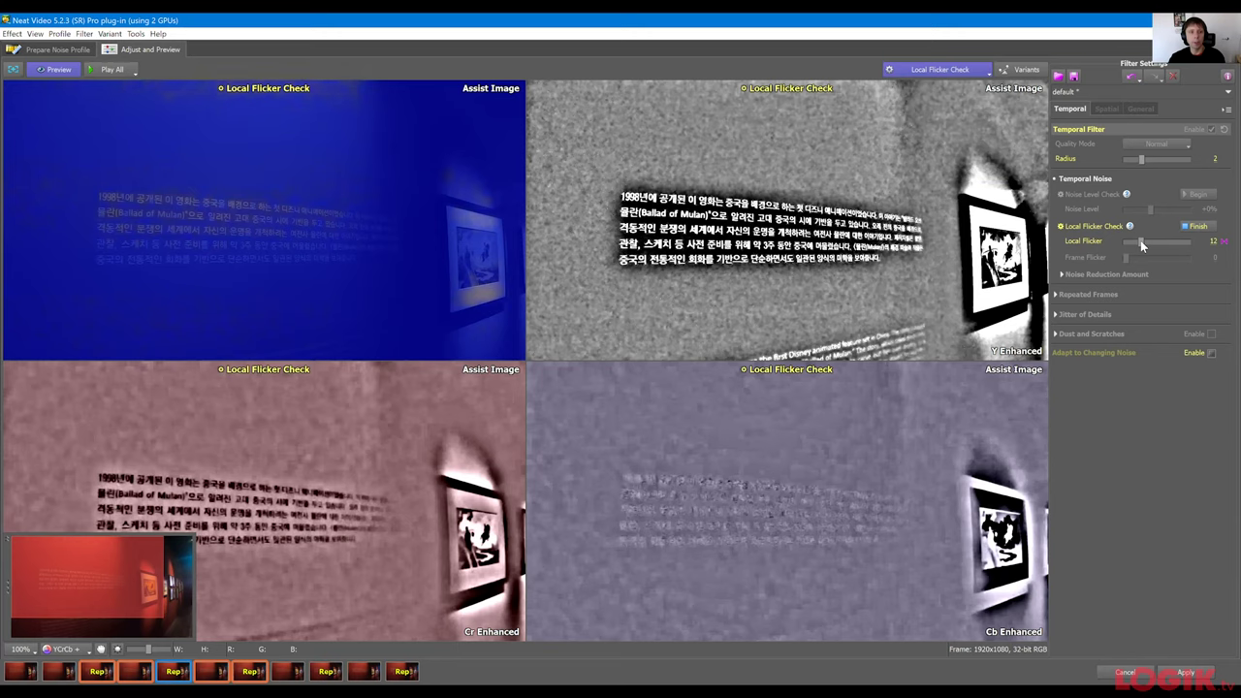
drag(1141, 240, 1145, 240)
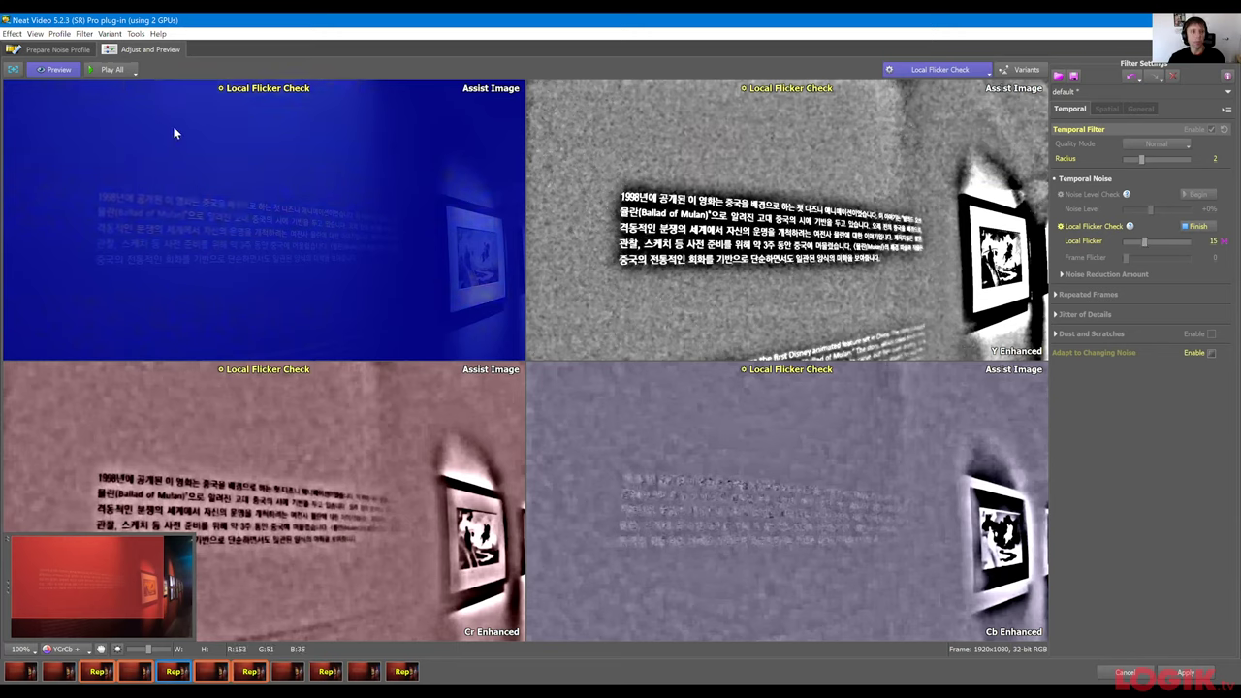
click(94, 68)
scroll(152, 160, down, 1)
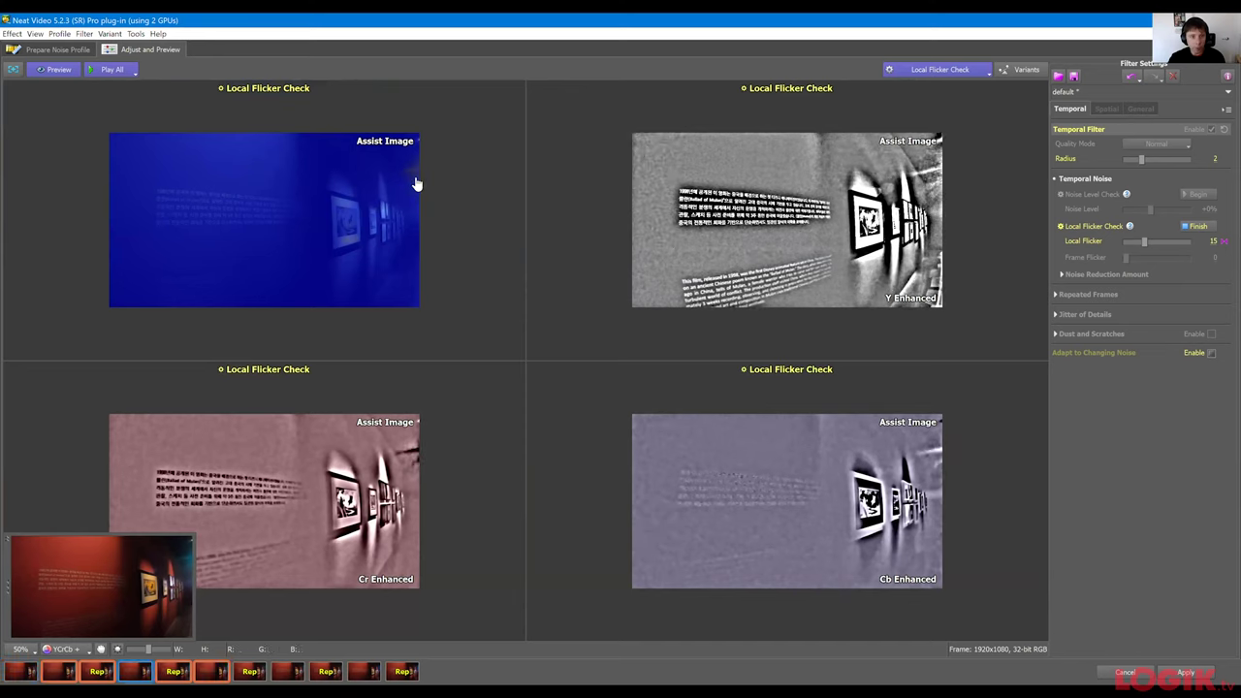
scroll(196, 528, up, 1)
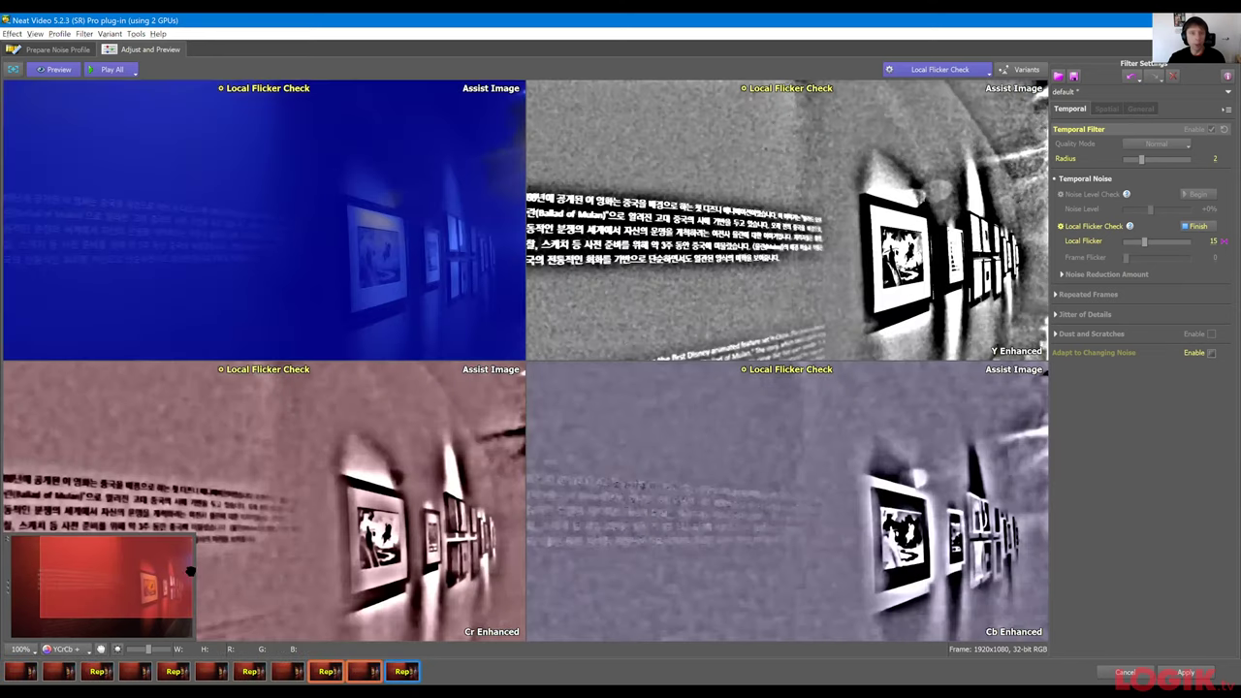
scroll(517, 233, up, 1)
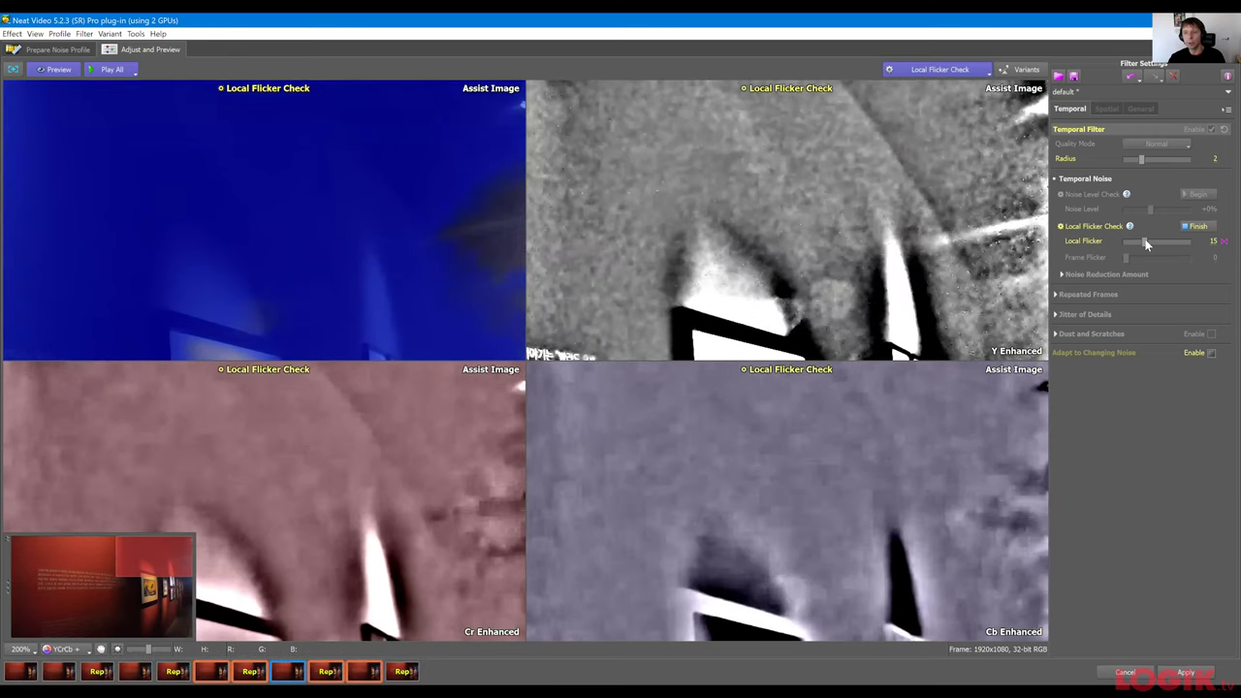
Raise Local Flicker to 18, then 23 while replaying, and select Repeated Frames Check.
drag(1145, 239, 1153, 240)
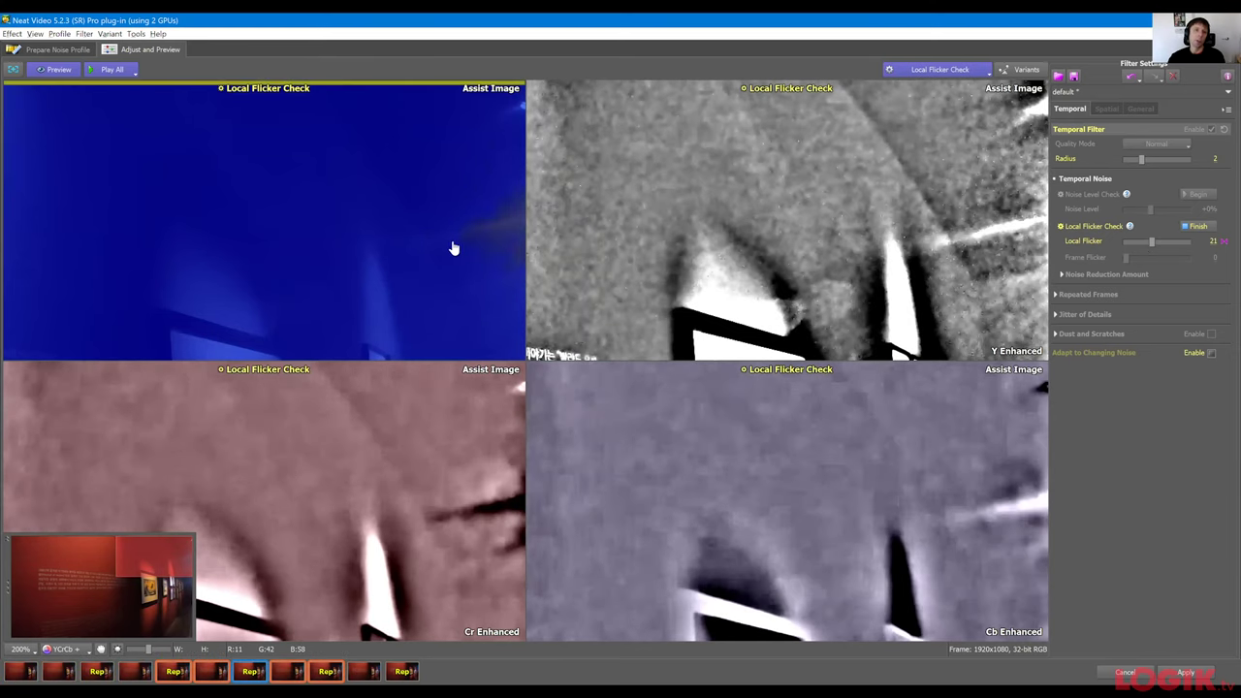
click(114, 67)
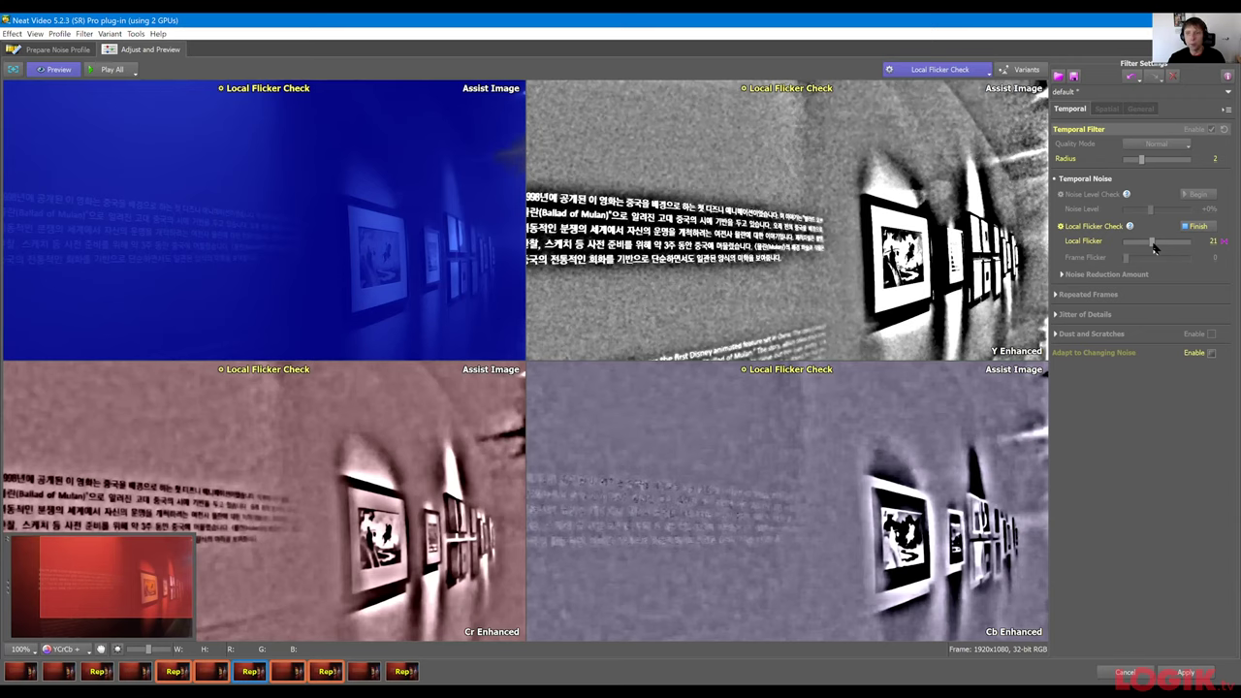
drag(1154, 248, 1158, 248)
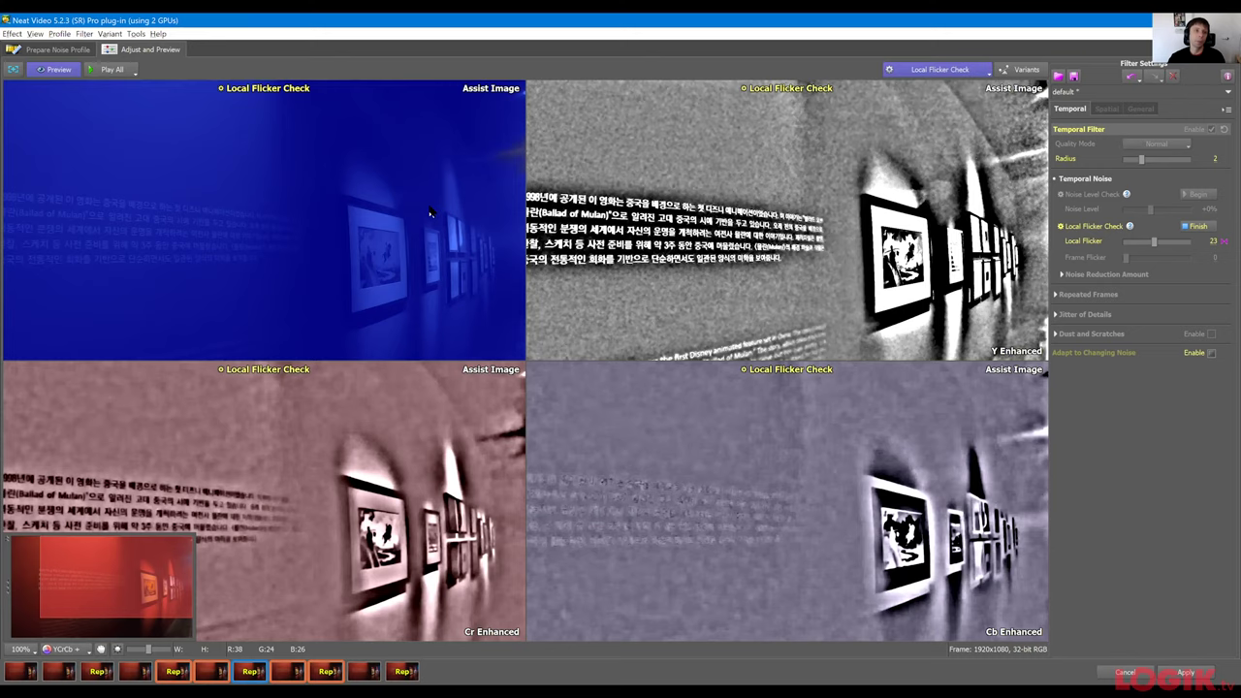
scroll(431, 212, down, 1)
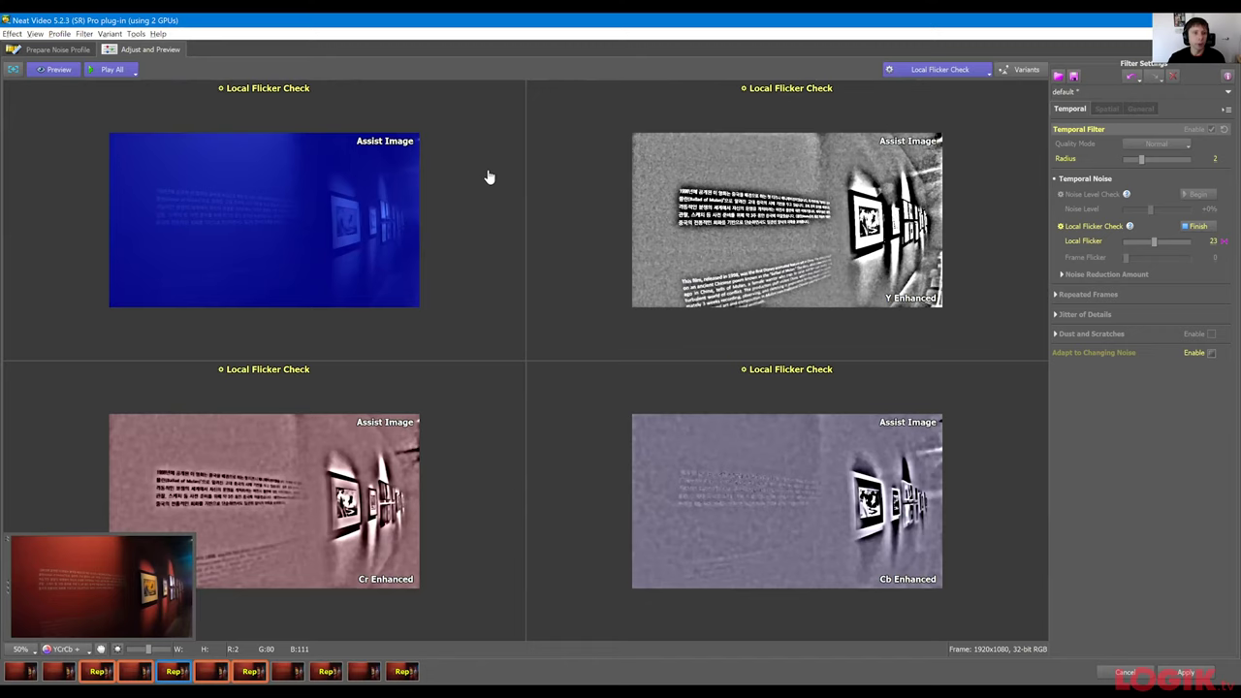
scroll(490, 176, up, 1)
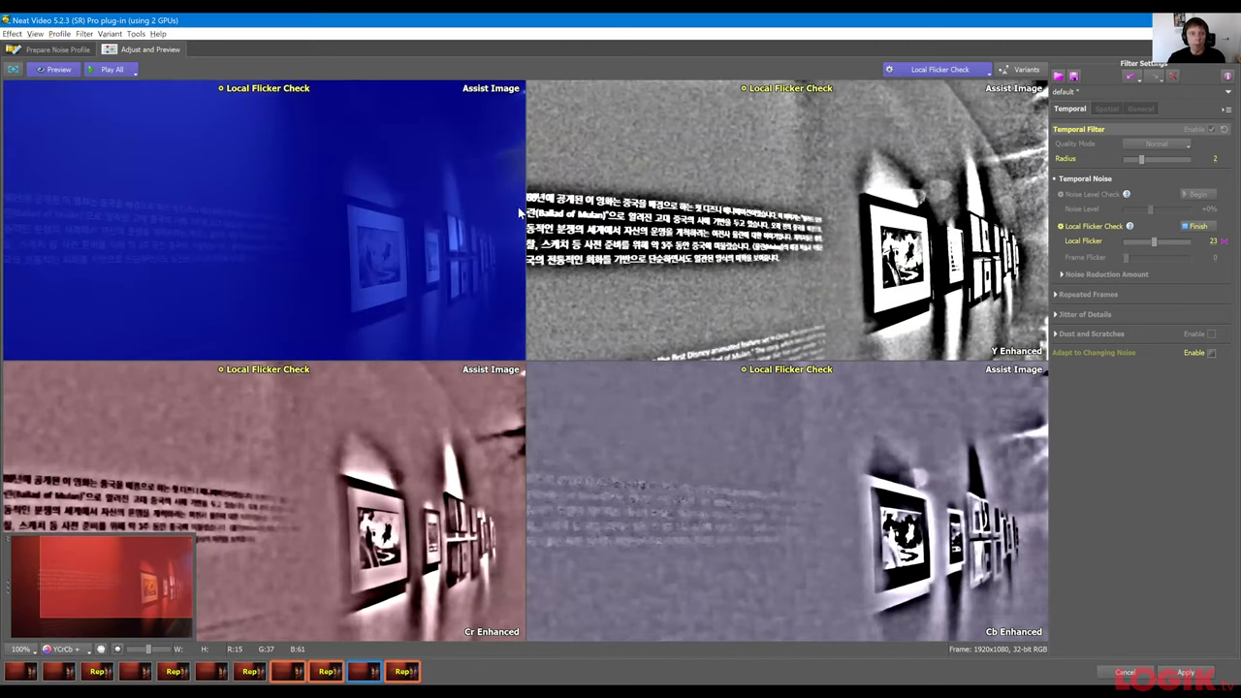
scroll(518, 206, down, 1)
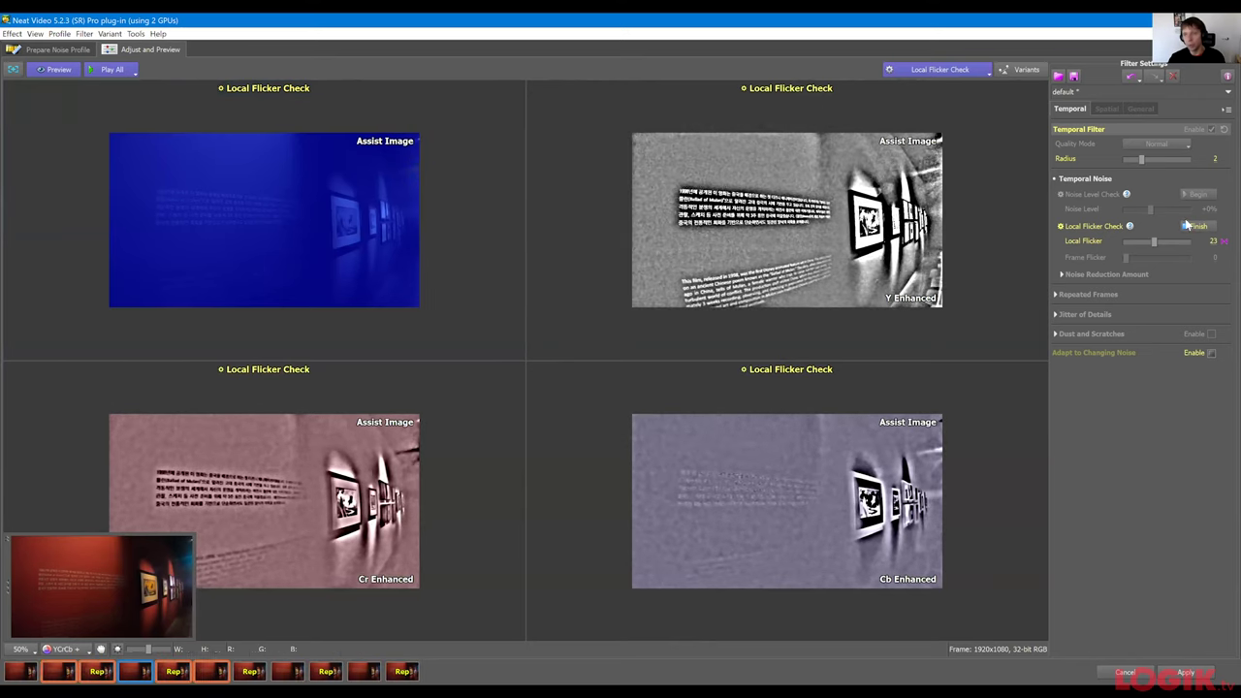
click(943, 69)
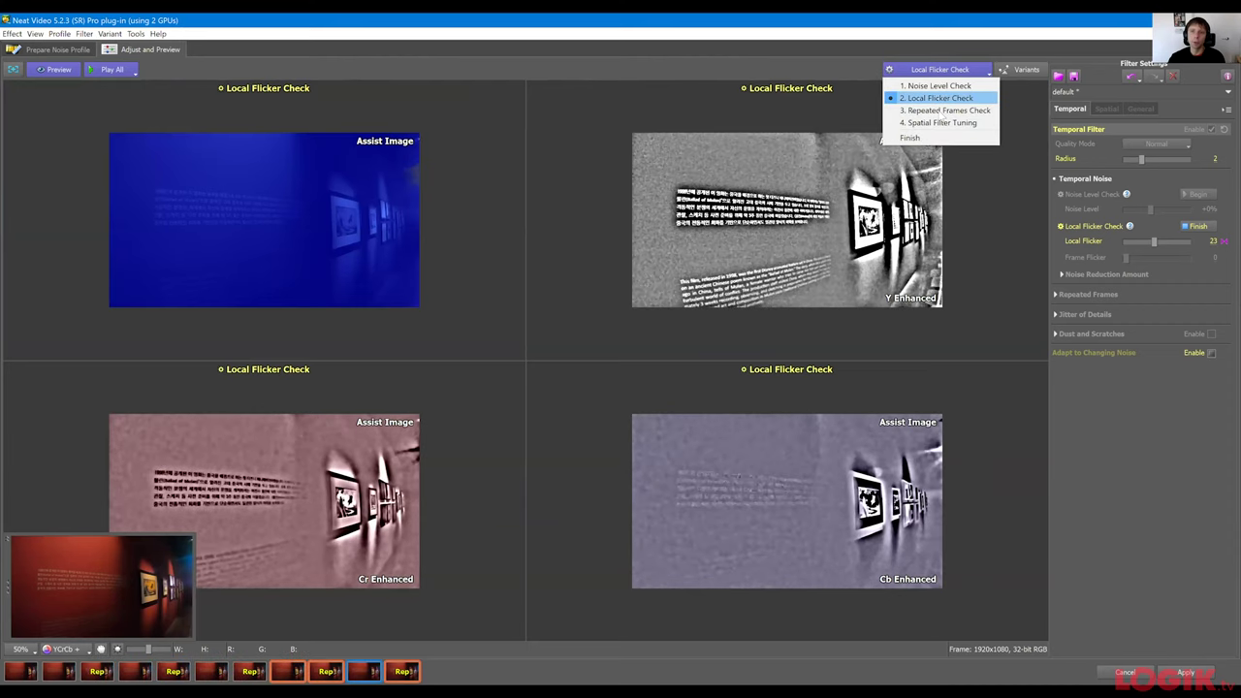
key(Down)
Run 3. Repeated Frames Check with Repeat Rate 0% and finish it.
key(Return)
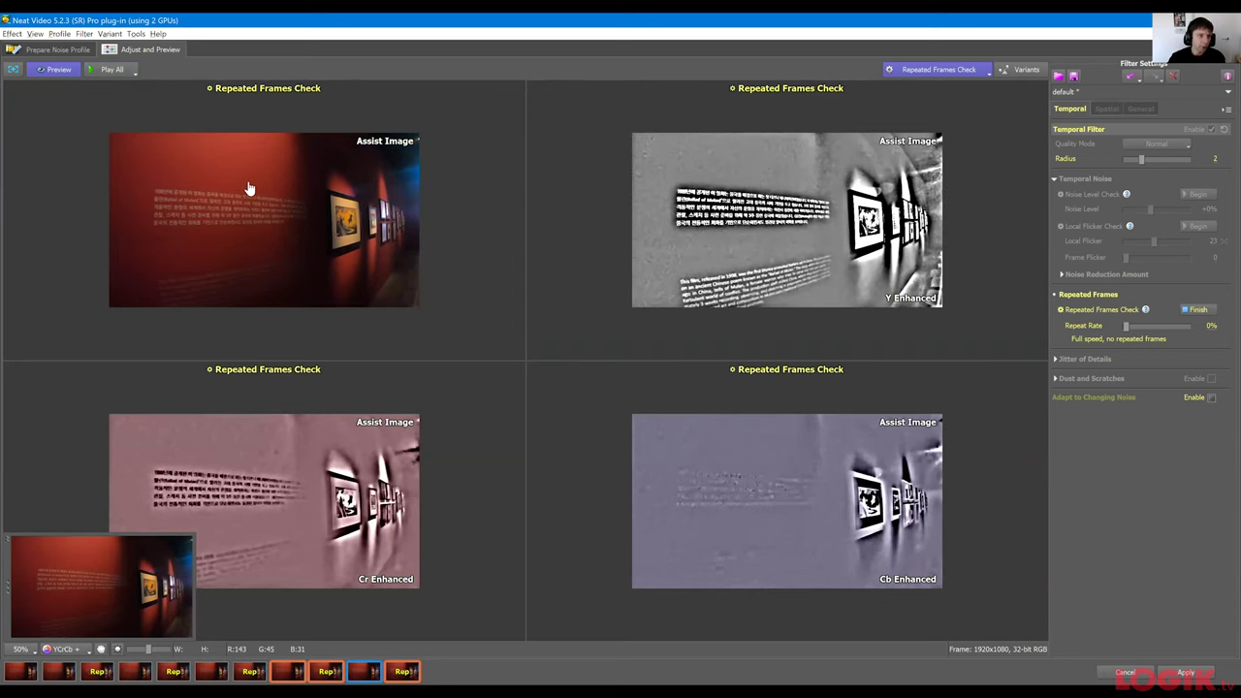
scroll(248, 187, up, 1)
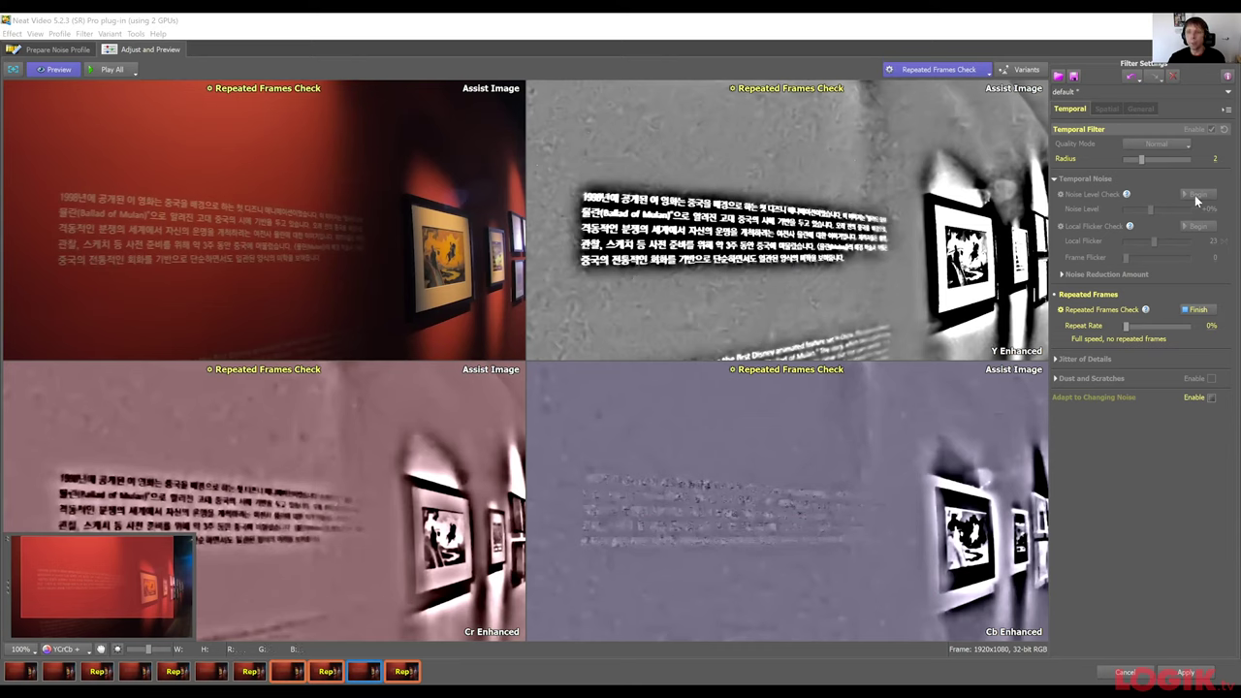
click(1200, 309)
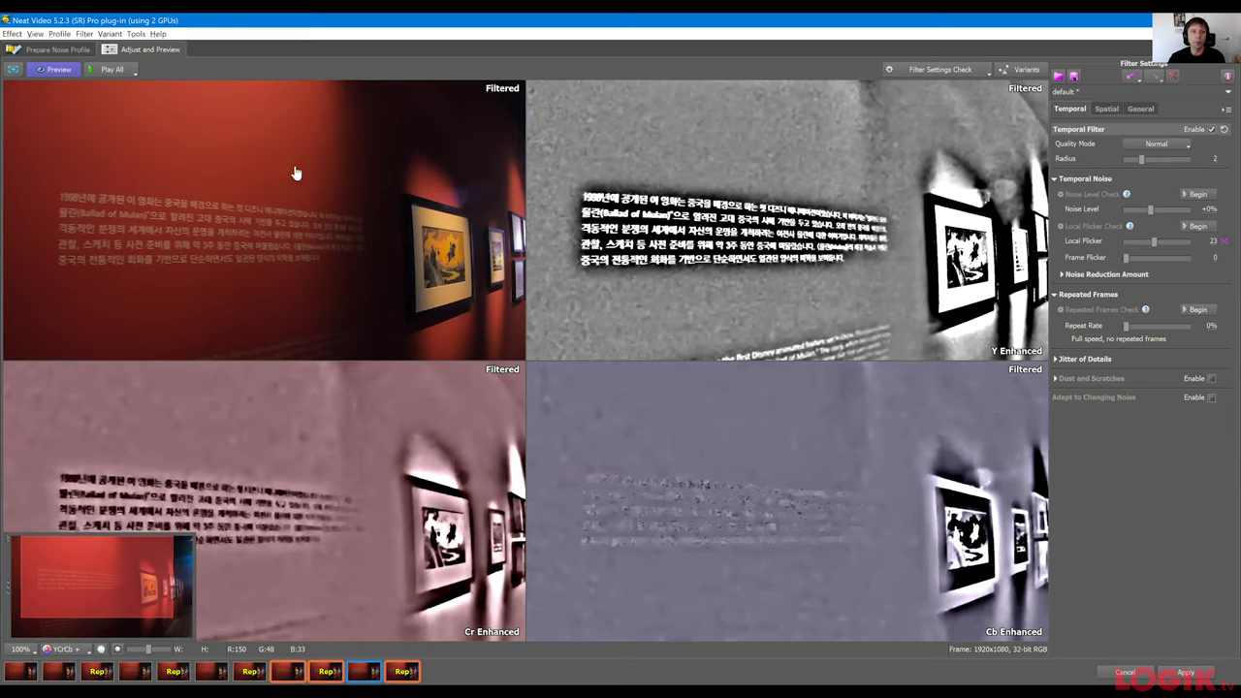
Try Local Flicker at 0 and its maximum 50, then reset it to 0.
scroll(294, 174, up, 1)
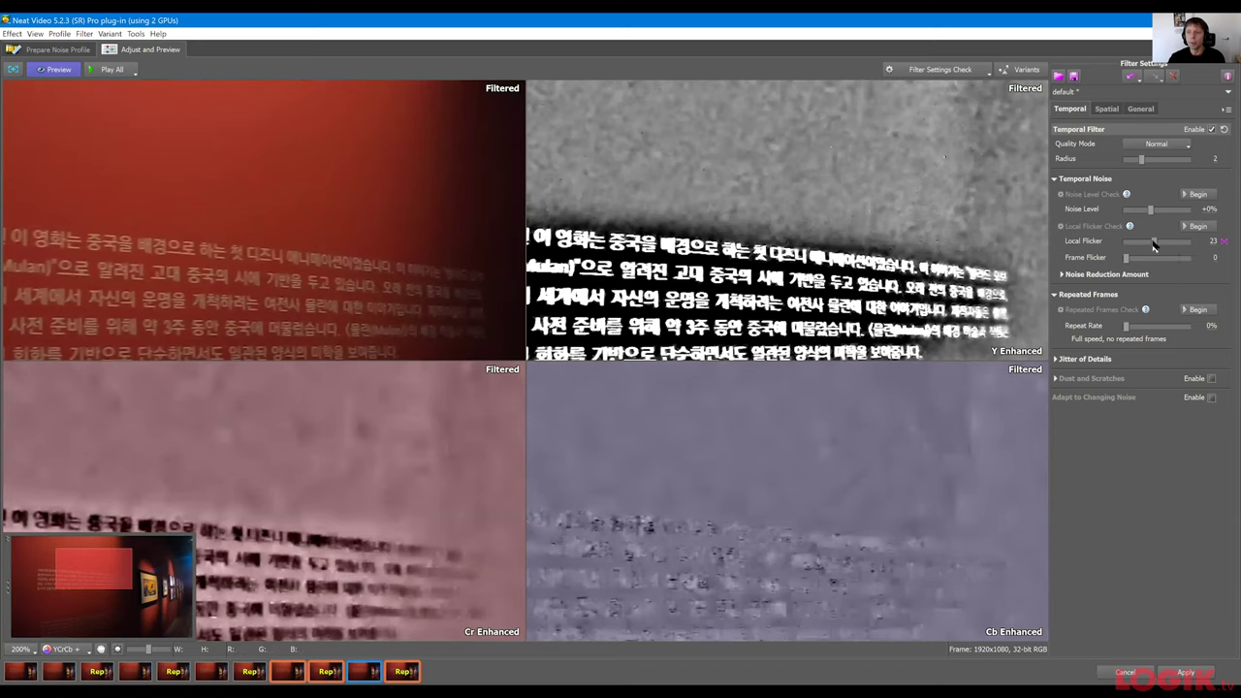
click(1223, 243)
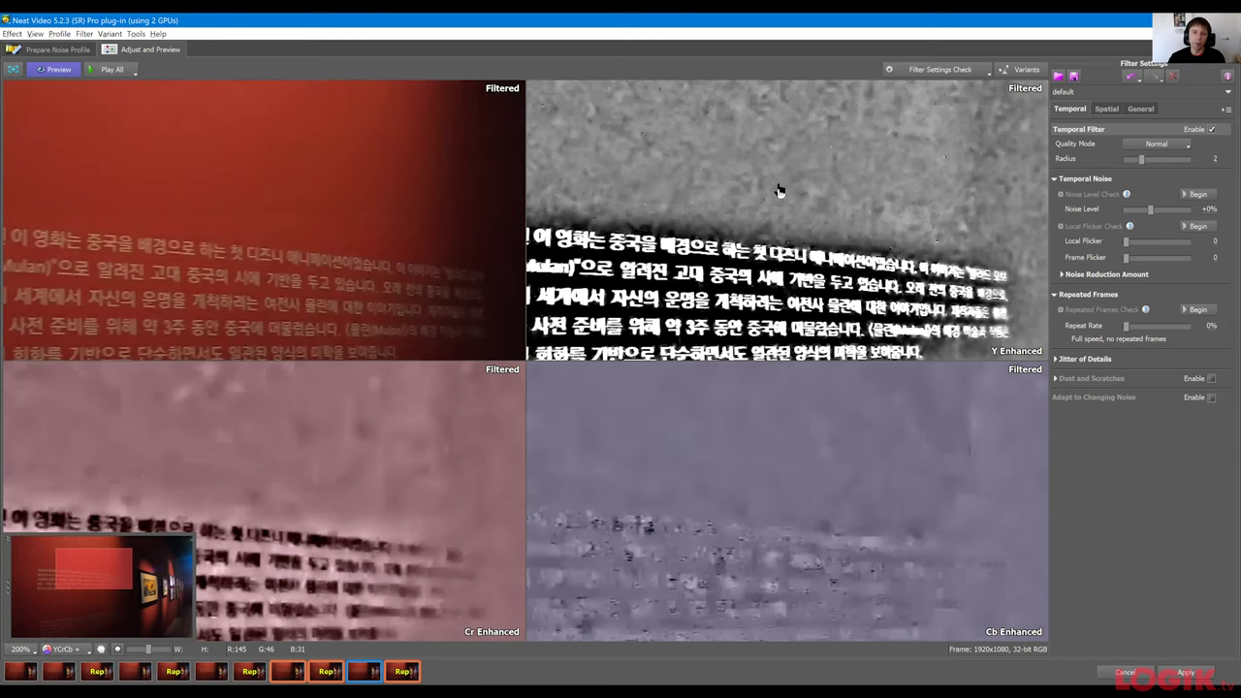
scroll(779, 191, down, 1)
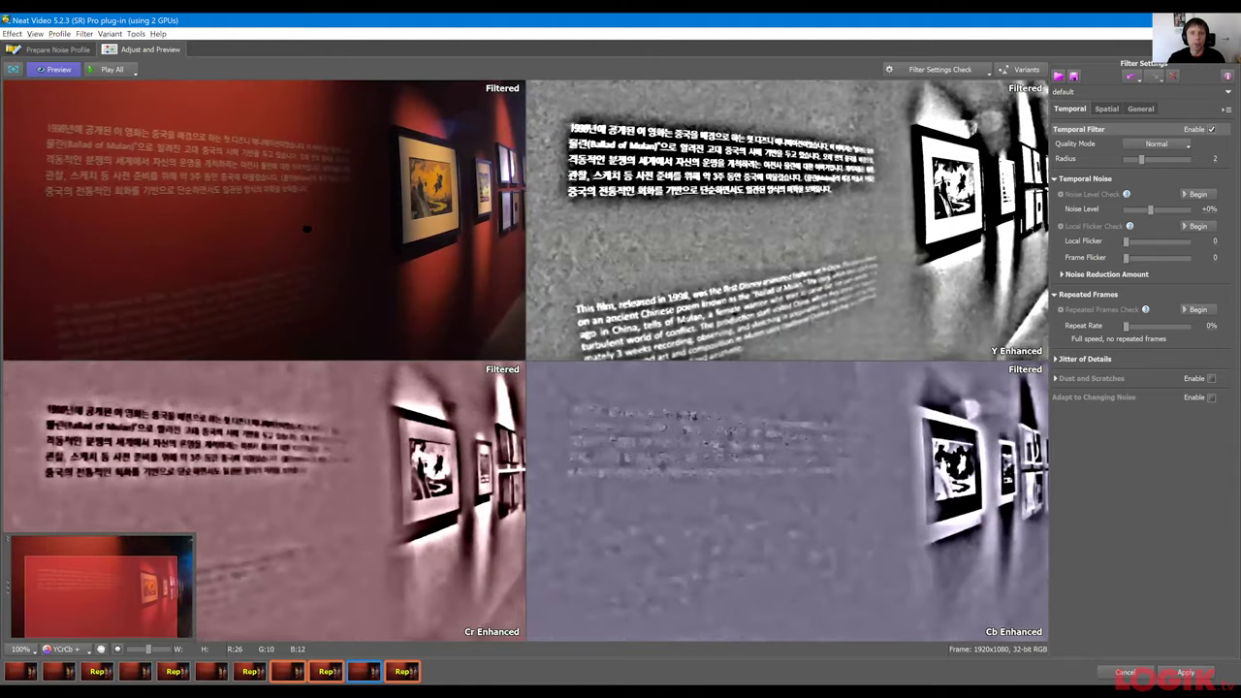
scroll(207, 227, up, 2)
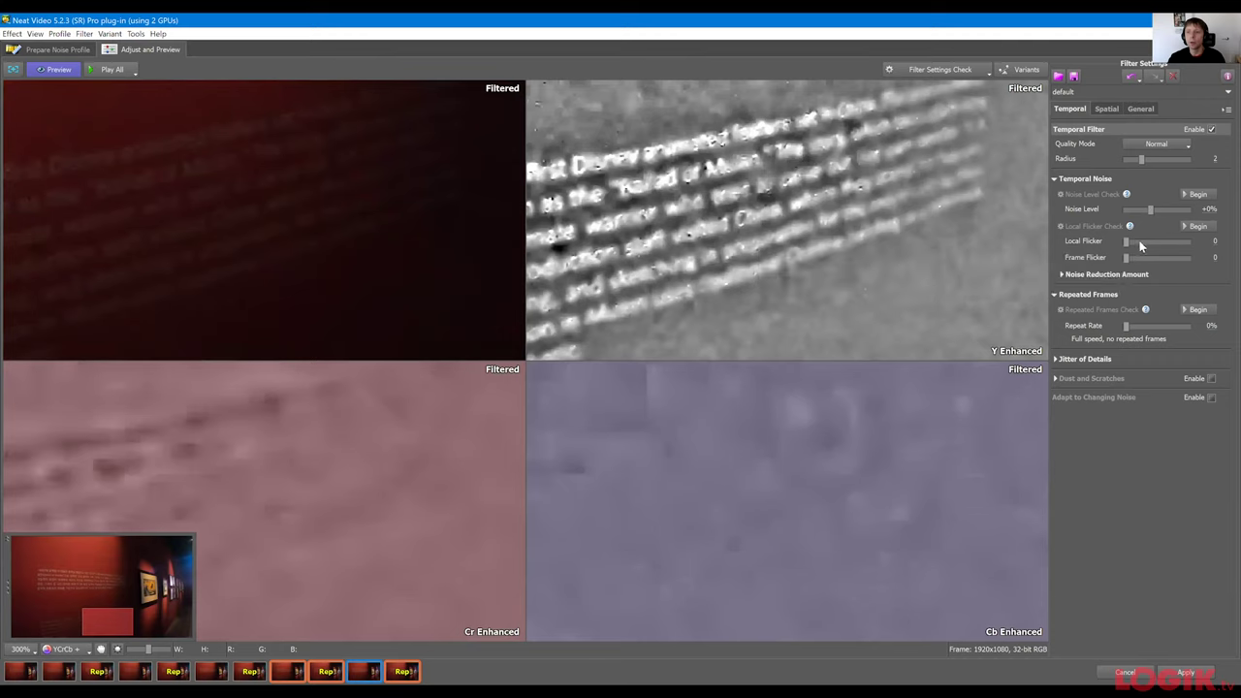
mouse_move(1167, 247)
mouse_down()
mouse_move(1195, 250)
mouse_move(1144, 246)
mouse_move(1185, 246)
mouse_up()
click(1224, 240)
Set Local Flicker to 21.
scroll(726, 213, down, 1)
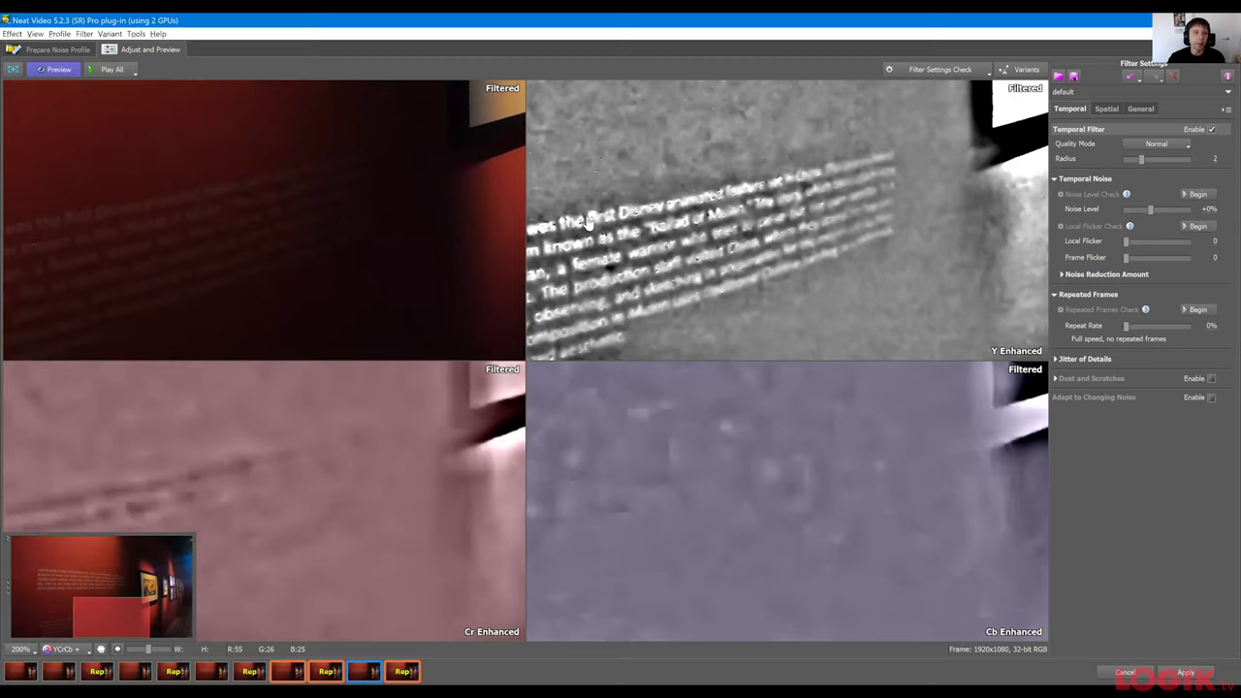
scroll(596, 219, down, 1)
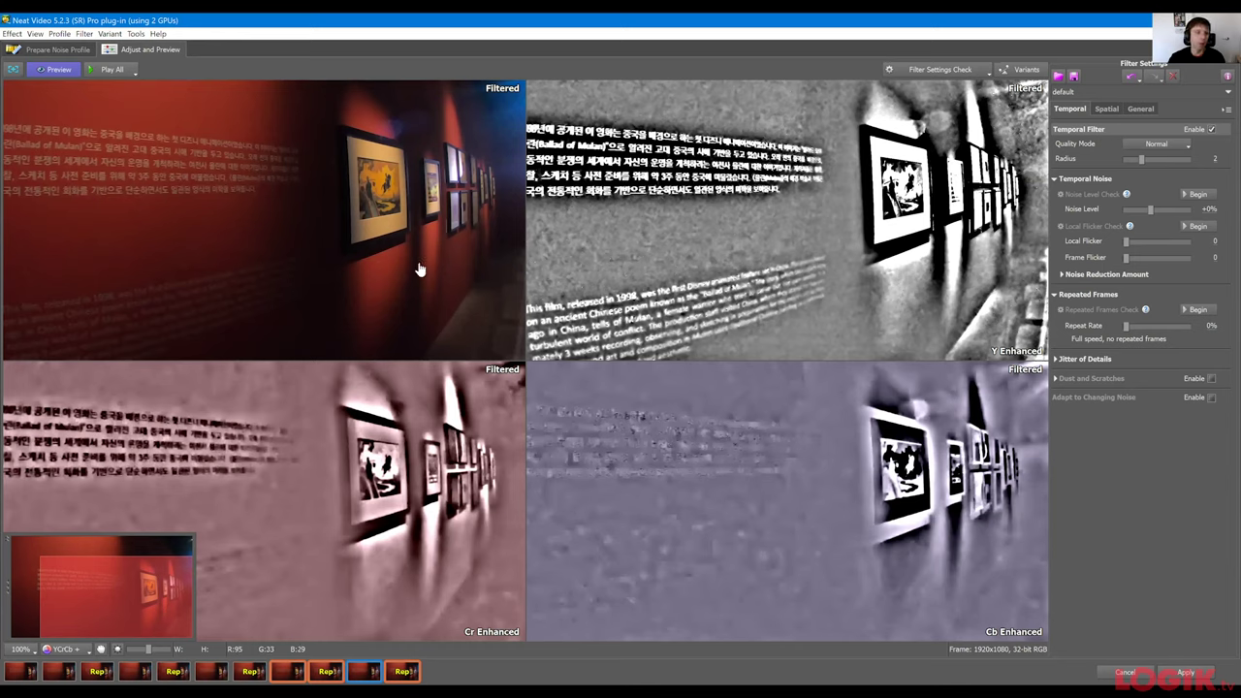
drag(1128, 243, 1151, 243)
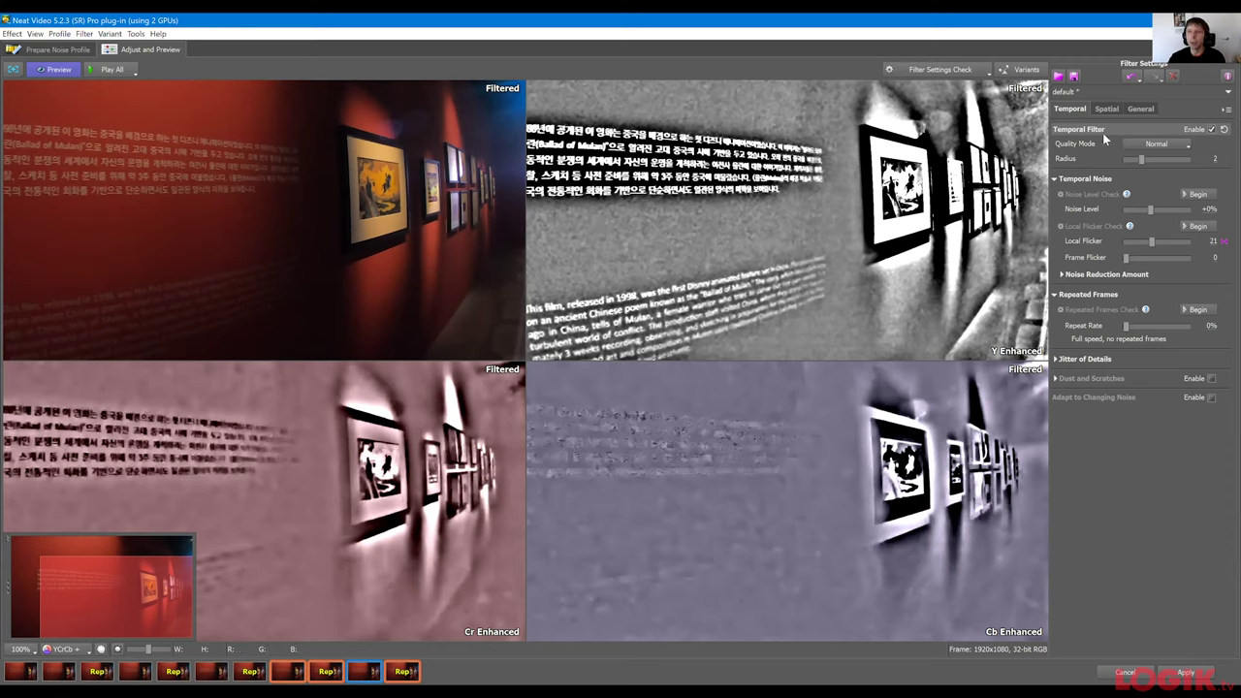
click(963, 72)
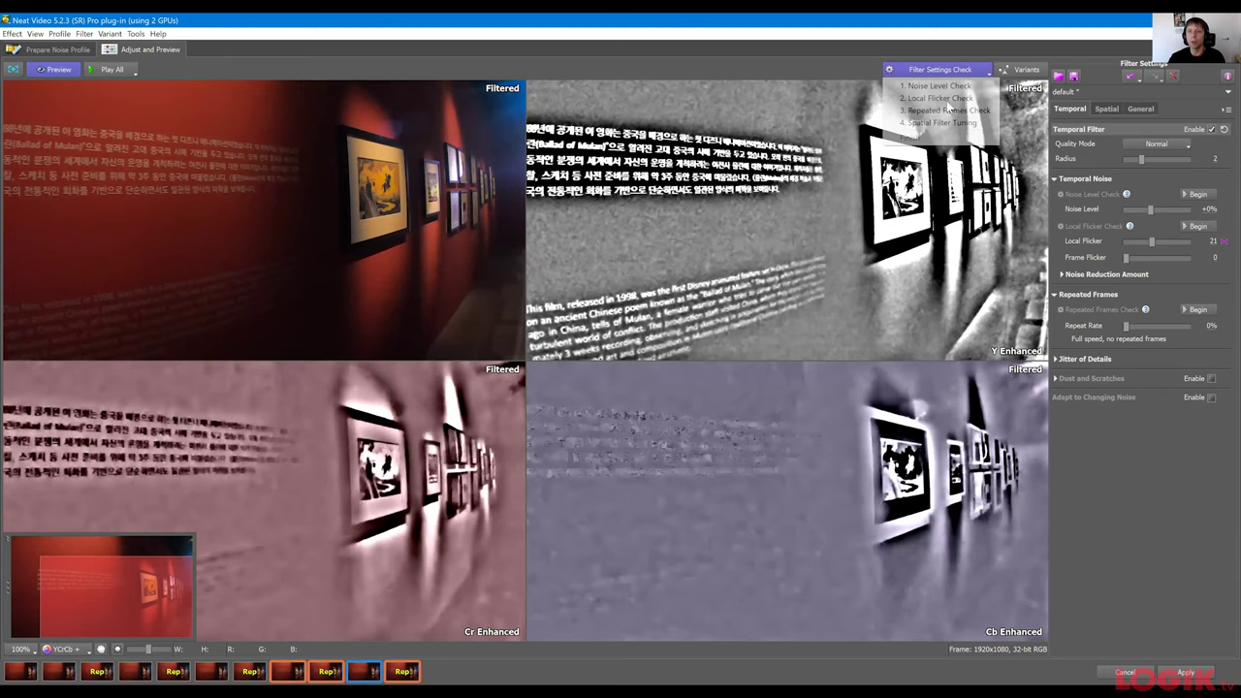
Reopen Noise Level Check, test +150%, undo back to +0%, and finish the check.
click(940, 98)
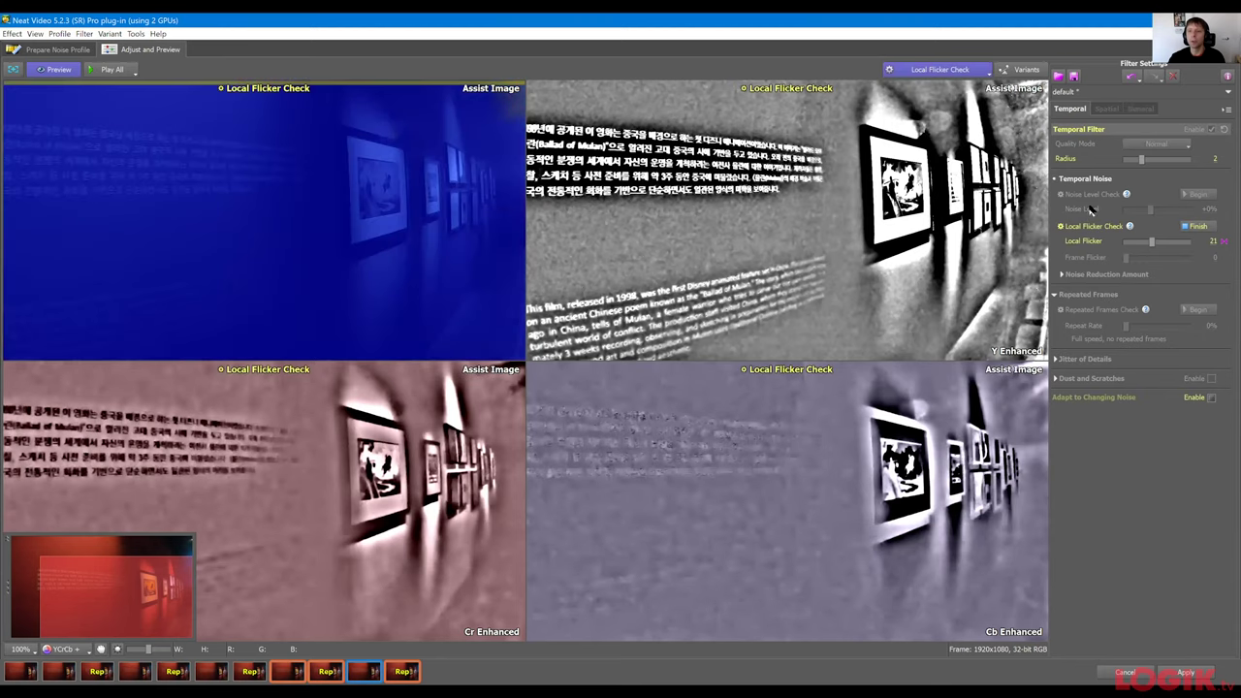
click(933, 90)
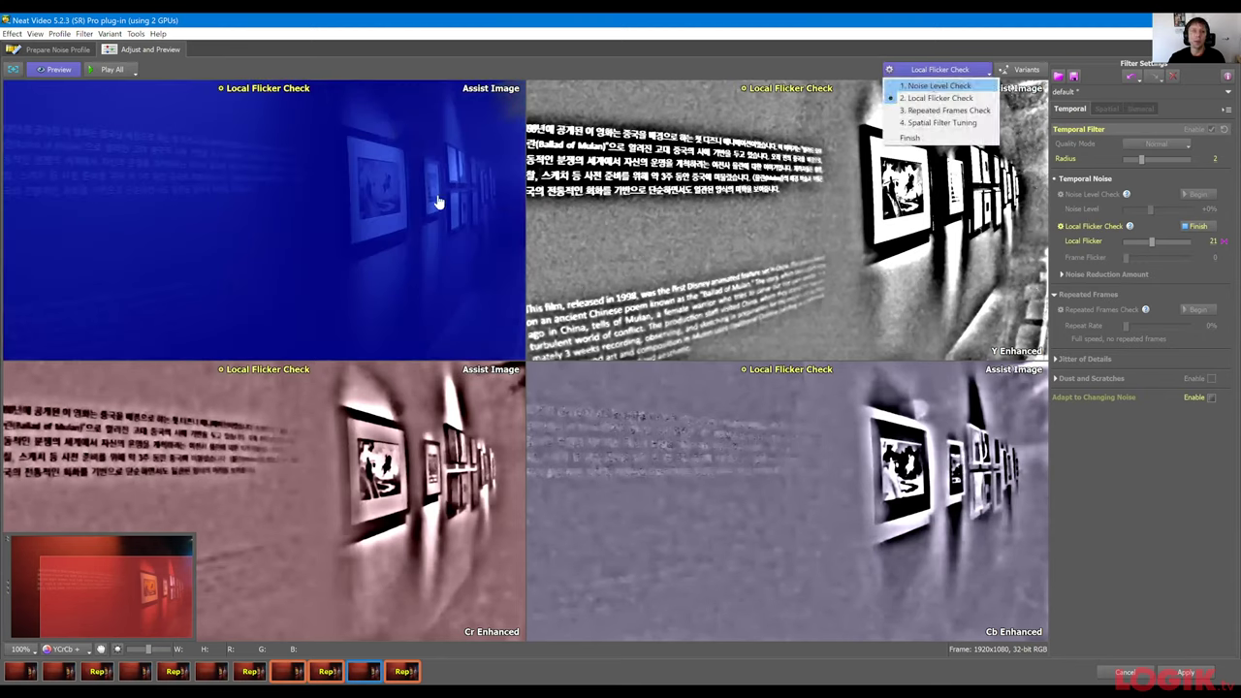
key(Return)
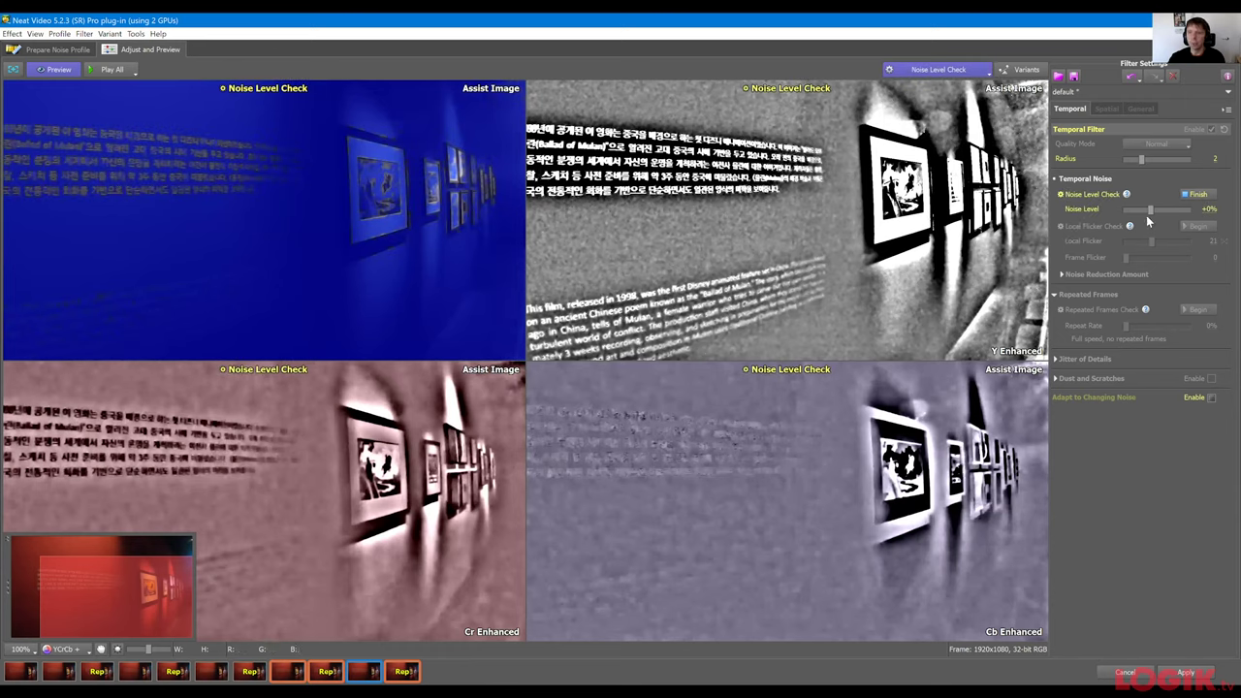
drag(1222, 223, 1222, 223)
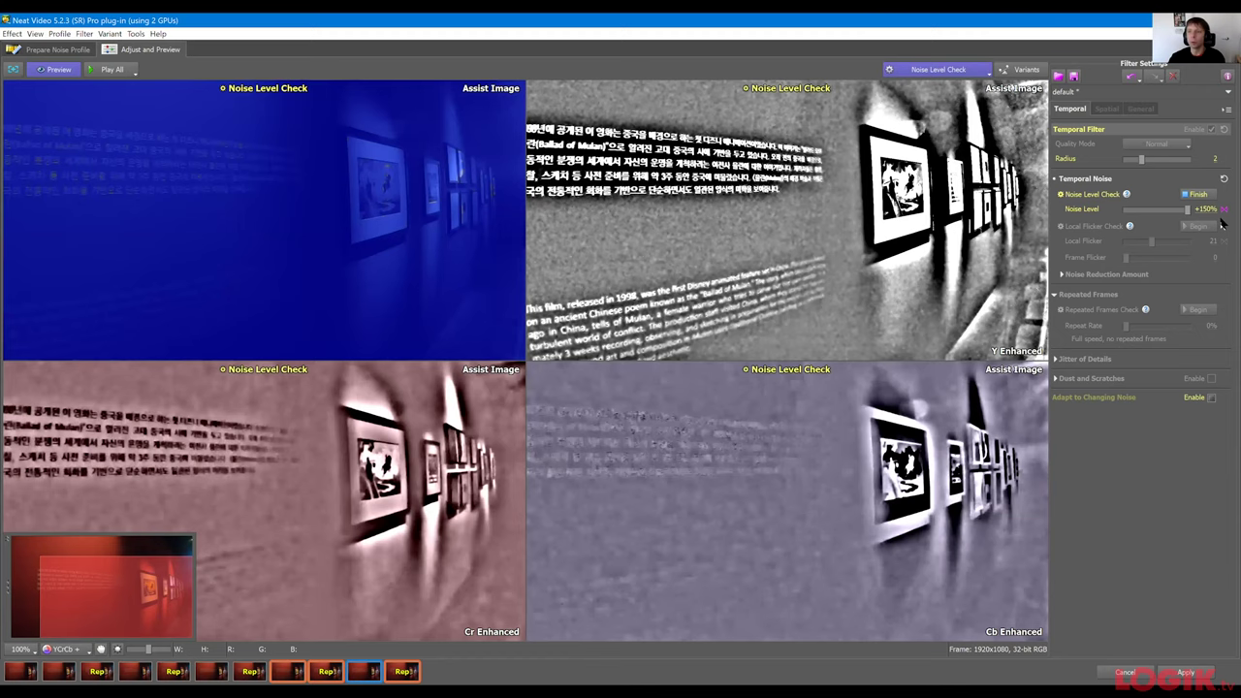
key(ctrl+z)
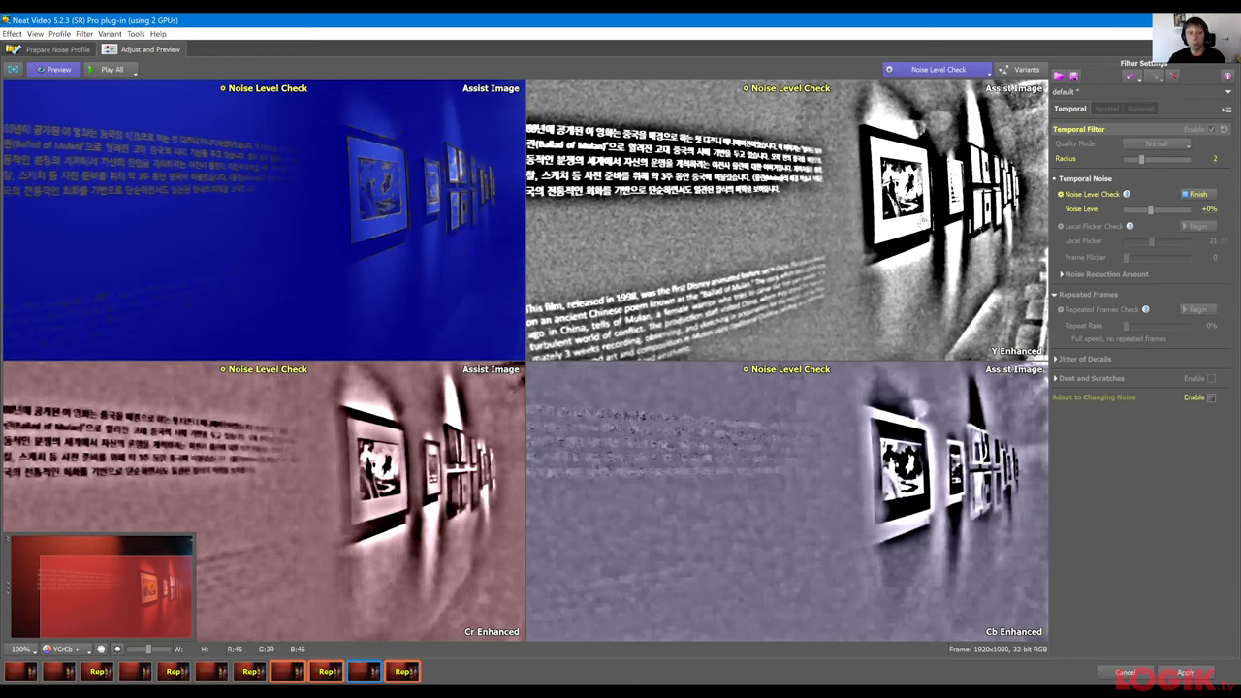
click(1208, 197)
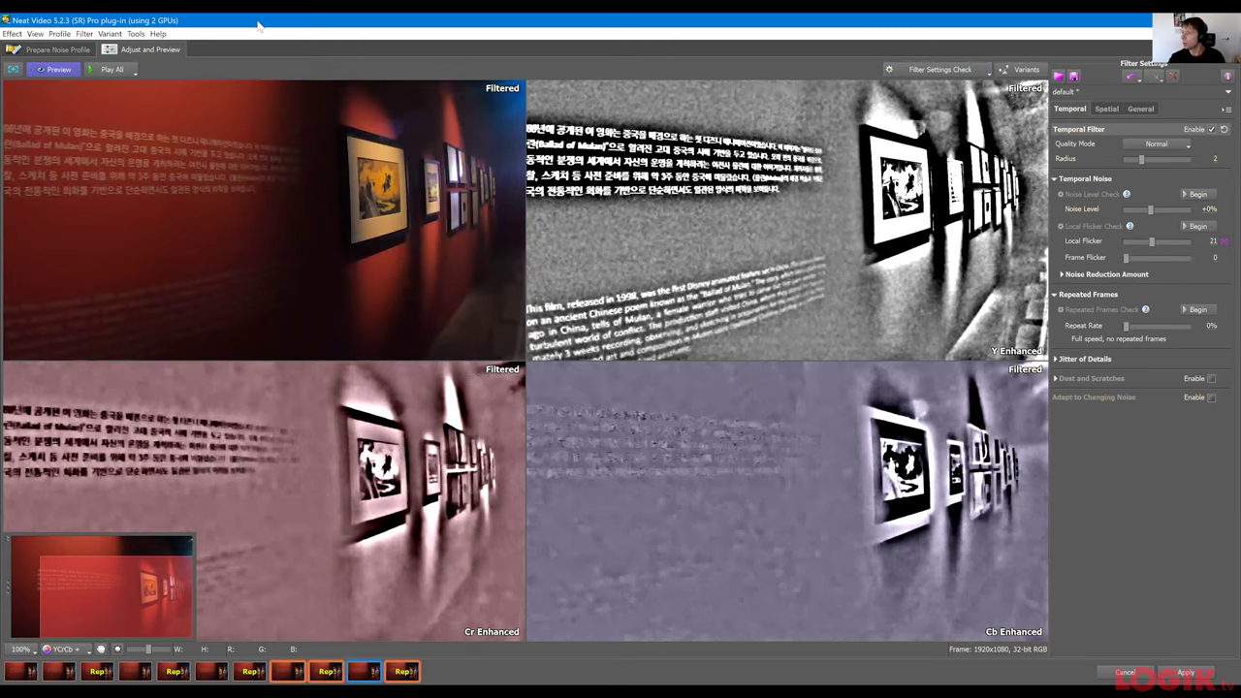
Start Repeated Frames Check and step through several filmstrip frames looking for duplicates.
click(916, 85)
click(917, 113)
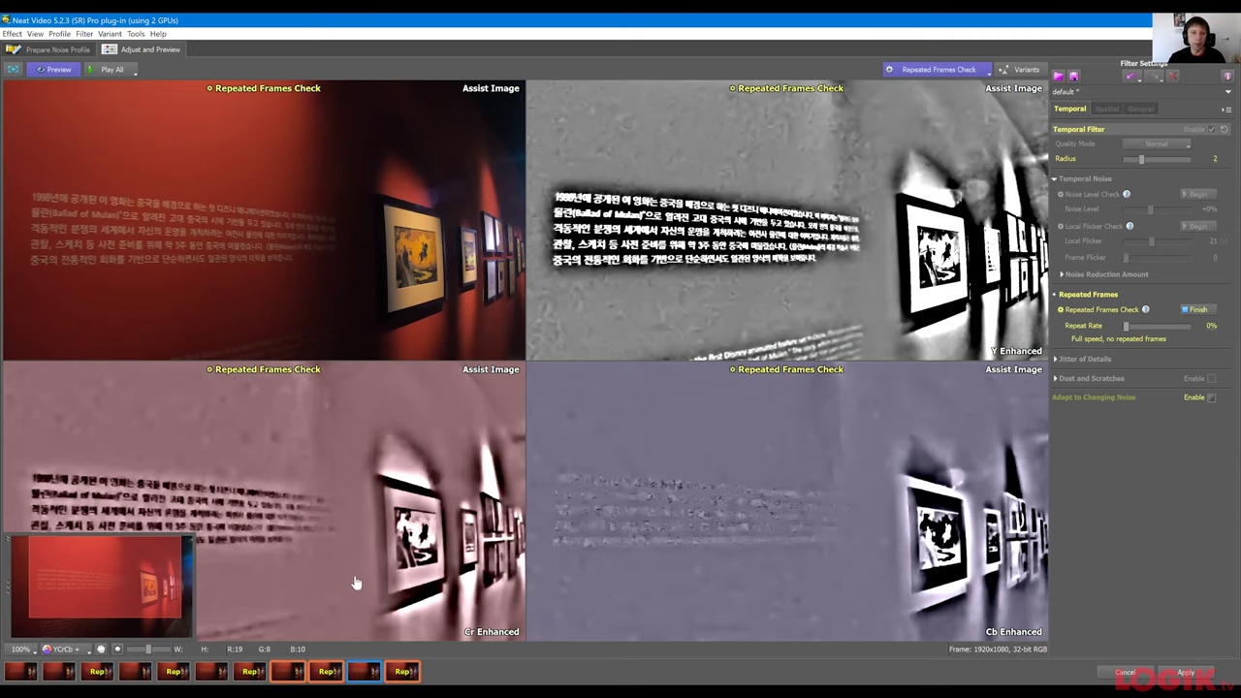
click(254, 672)
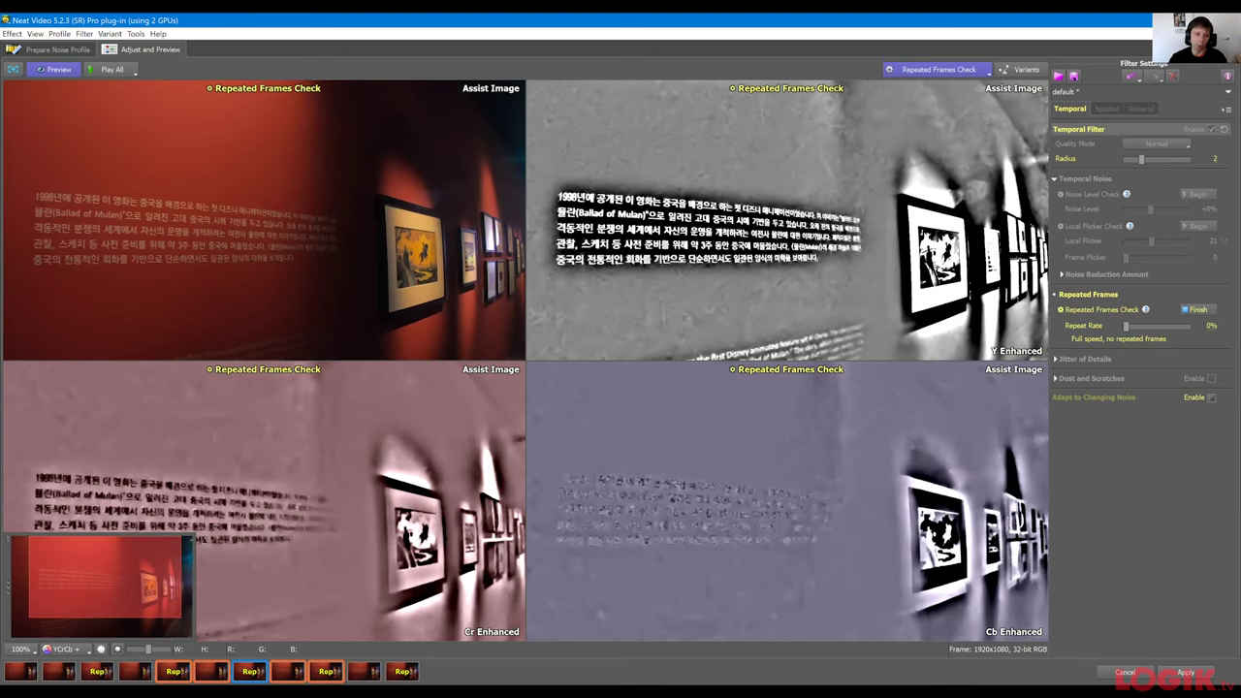
click(218, 672)
click(181, 672)
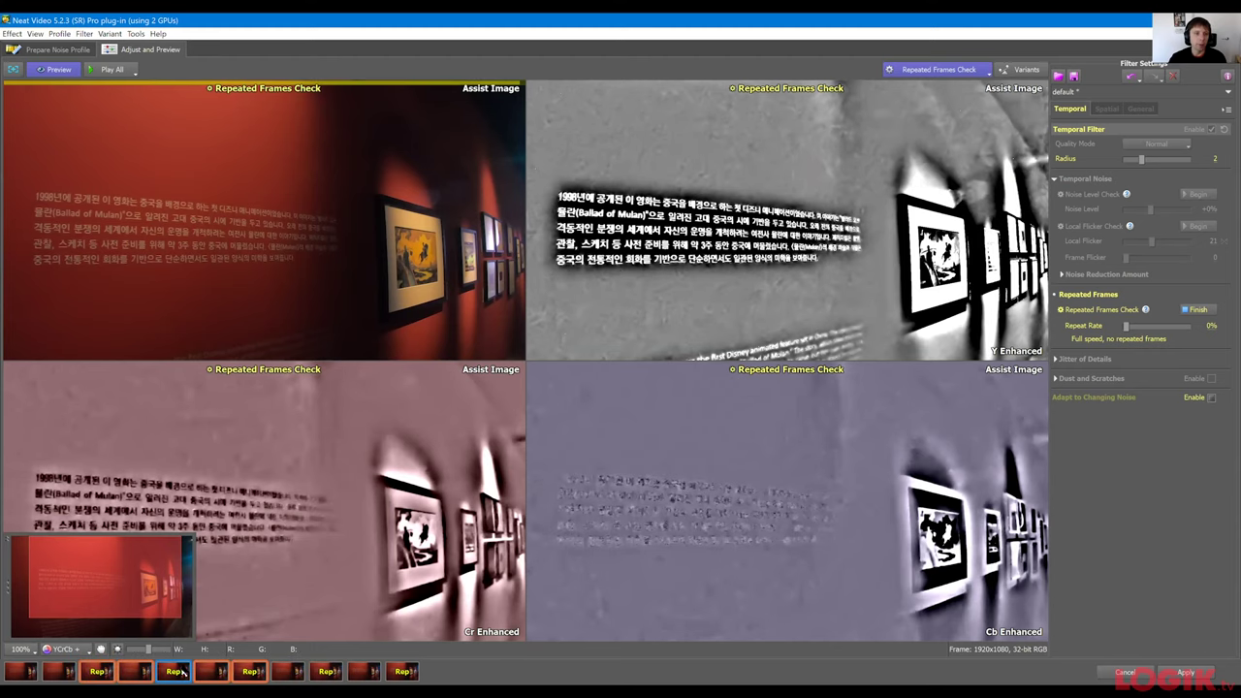
click(137, 672)
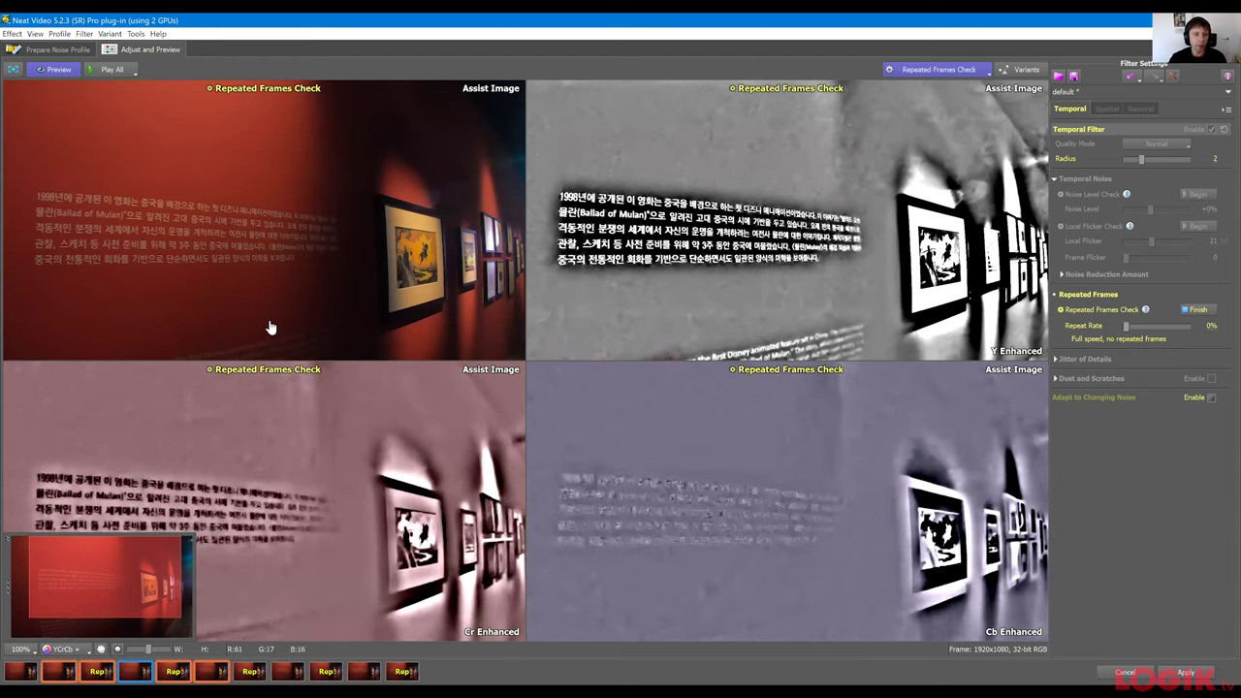
Magnify the previews to 200% and flip between adjacent frames to look for repeats, Repeat Rate staying 0%.
key(plus)
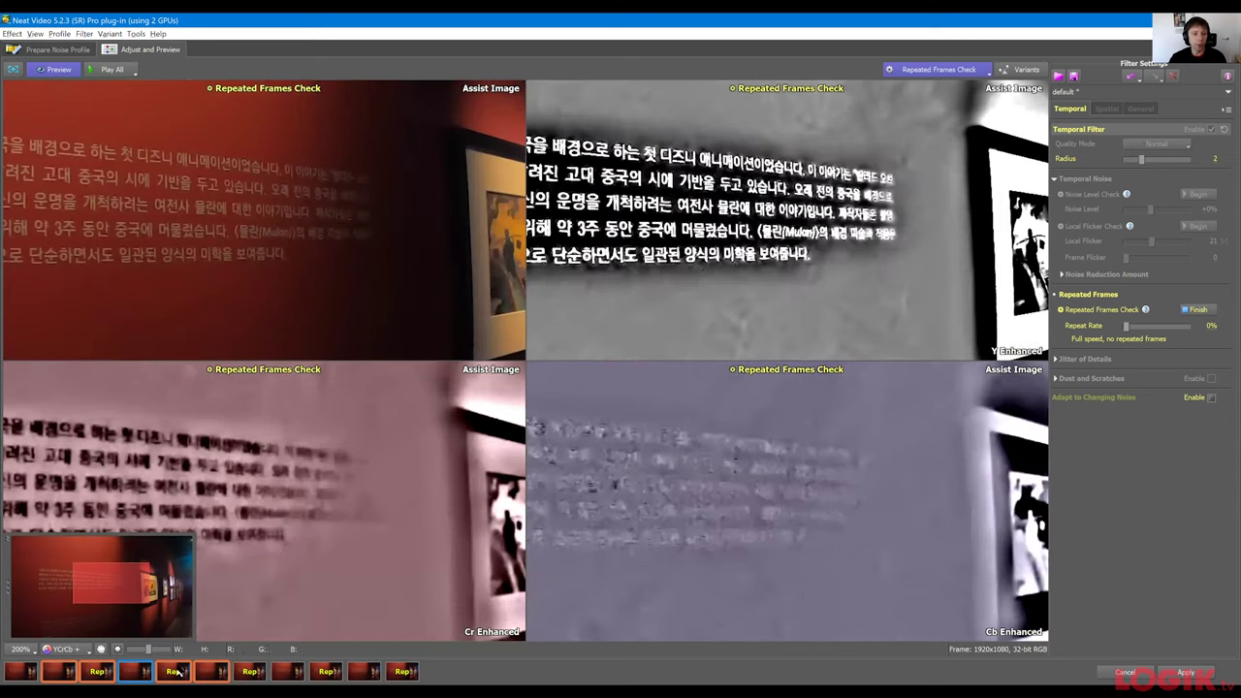
click(289, 671)
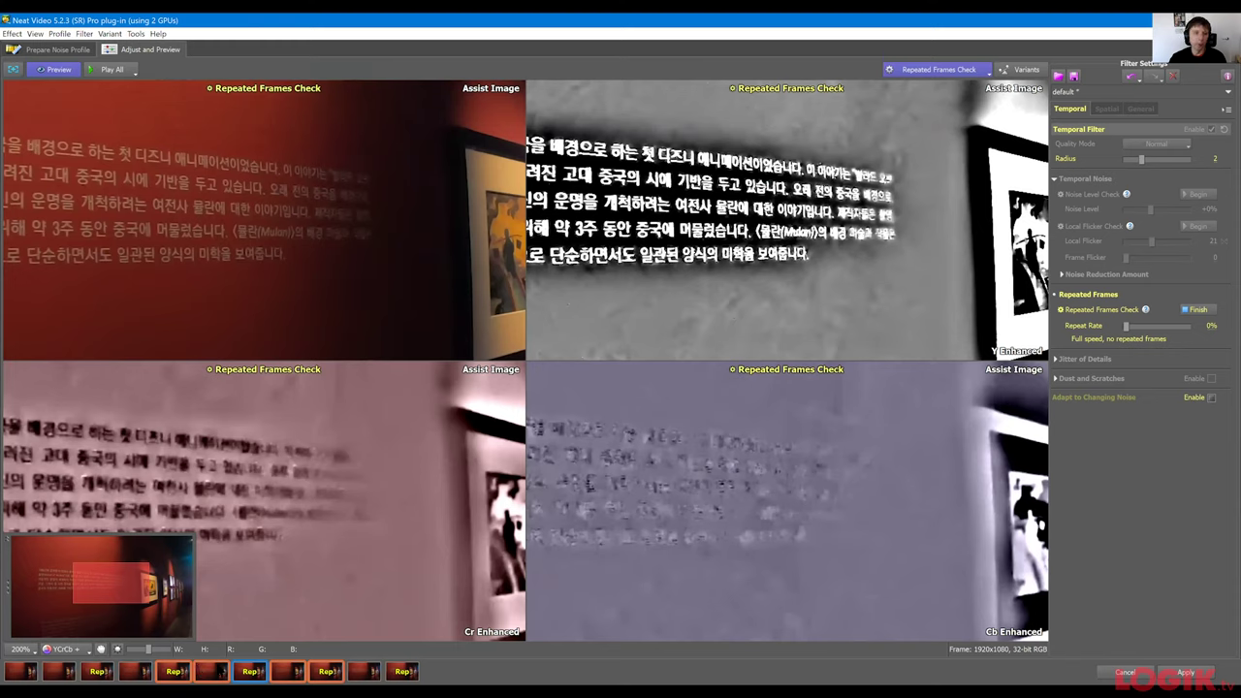
click(144, 671)
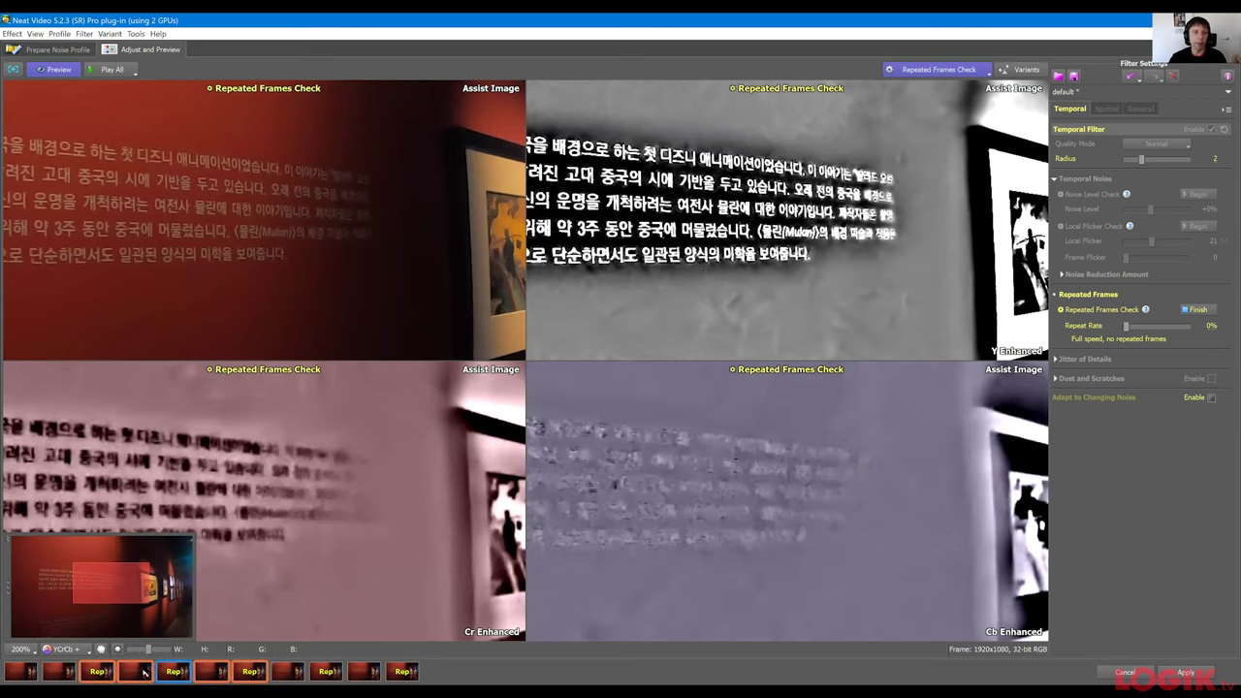
click(174, 672)
key(Left)
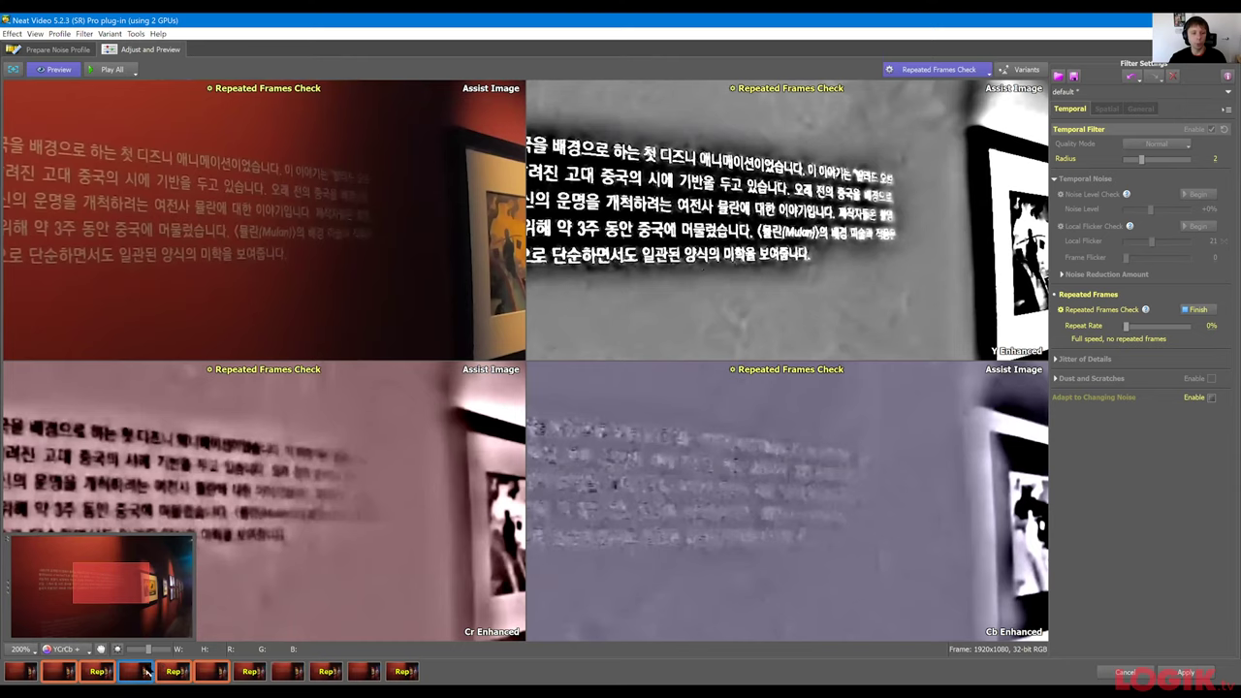
click(174, 672)
key(Left)
click(189, 670)
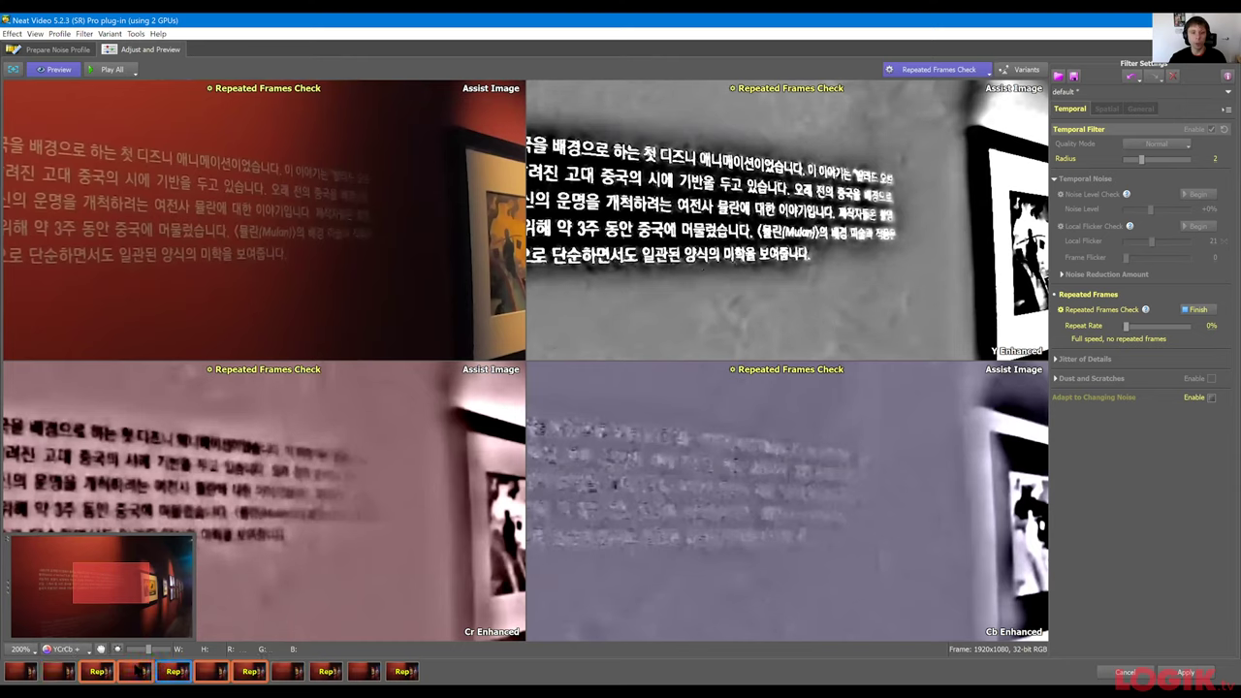
key(Left)
click(170, 670)
click(216, 671)
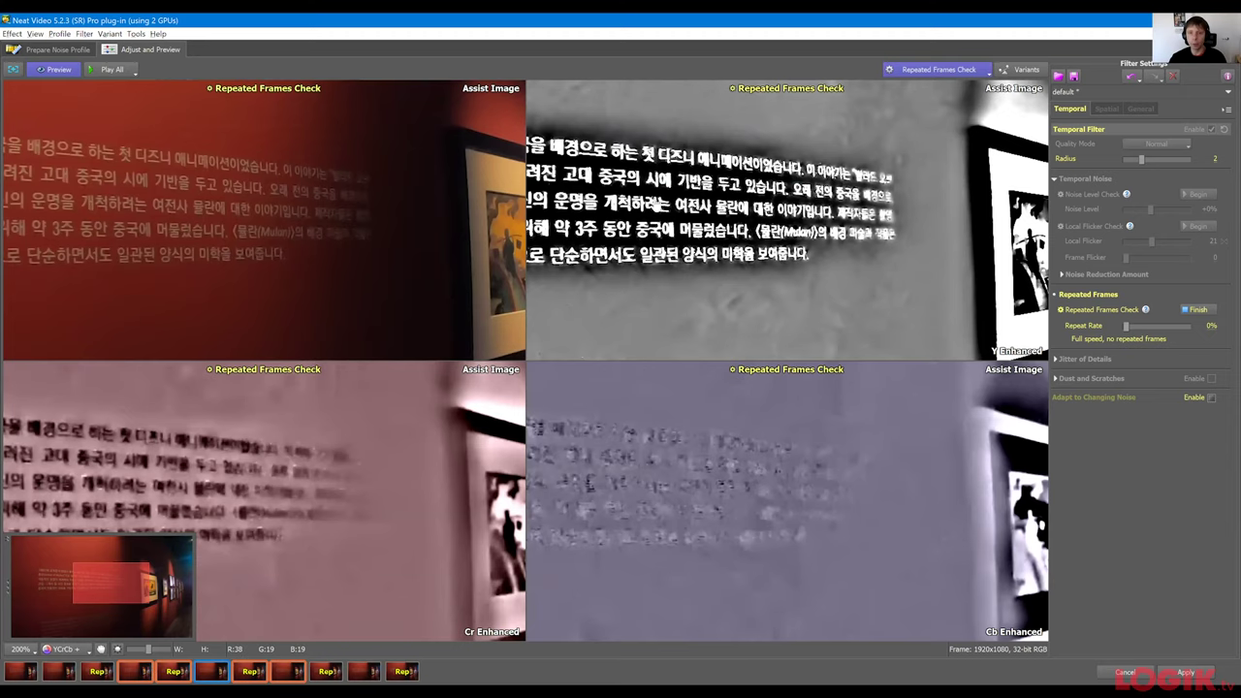
scroll(727, 153, down, 1)
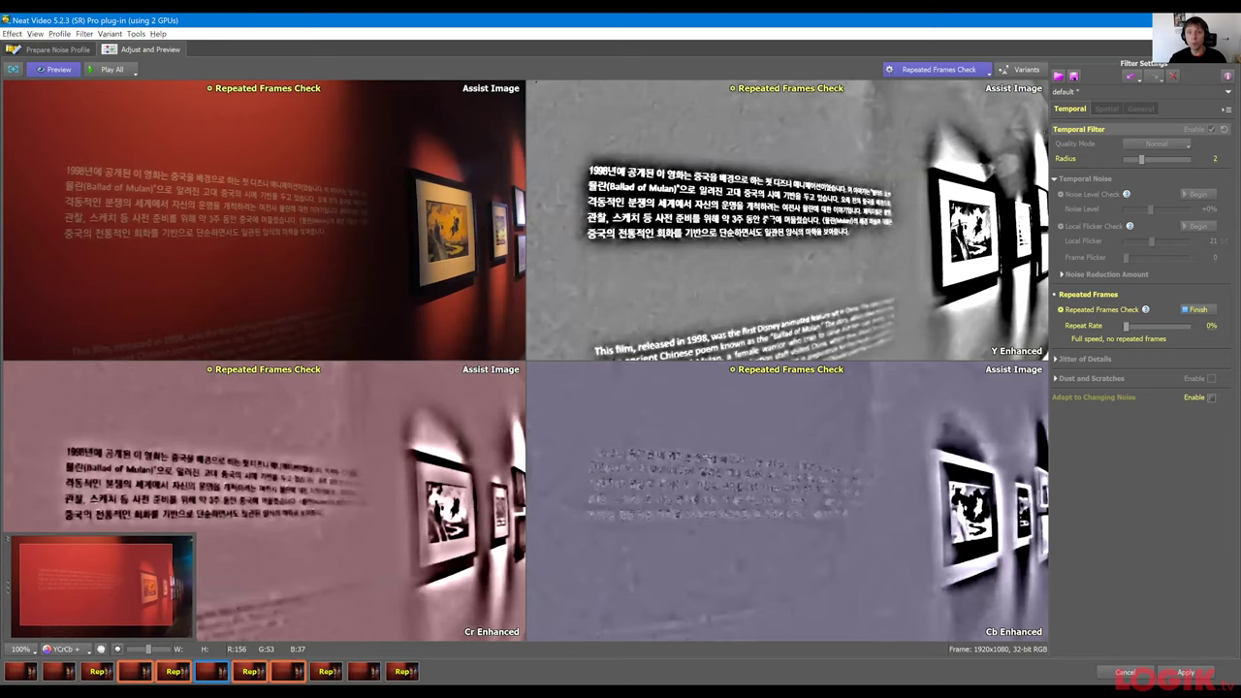
scroll(794, 251, up, 1)
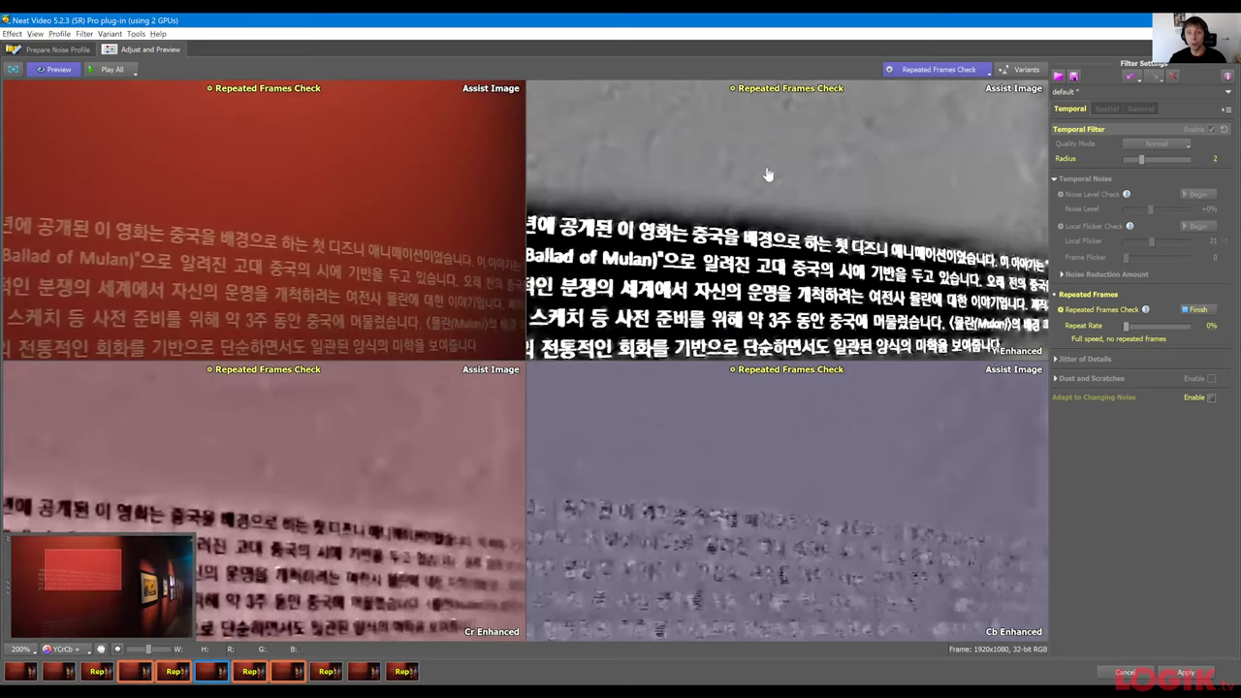
click(289, 670)
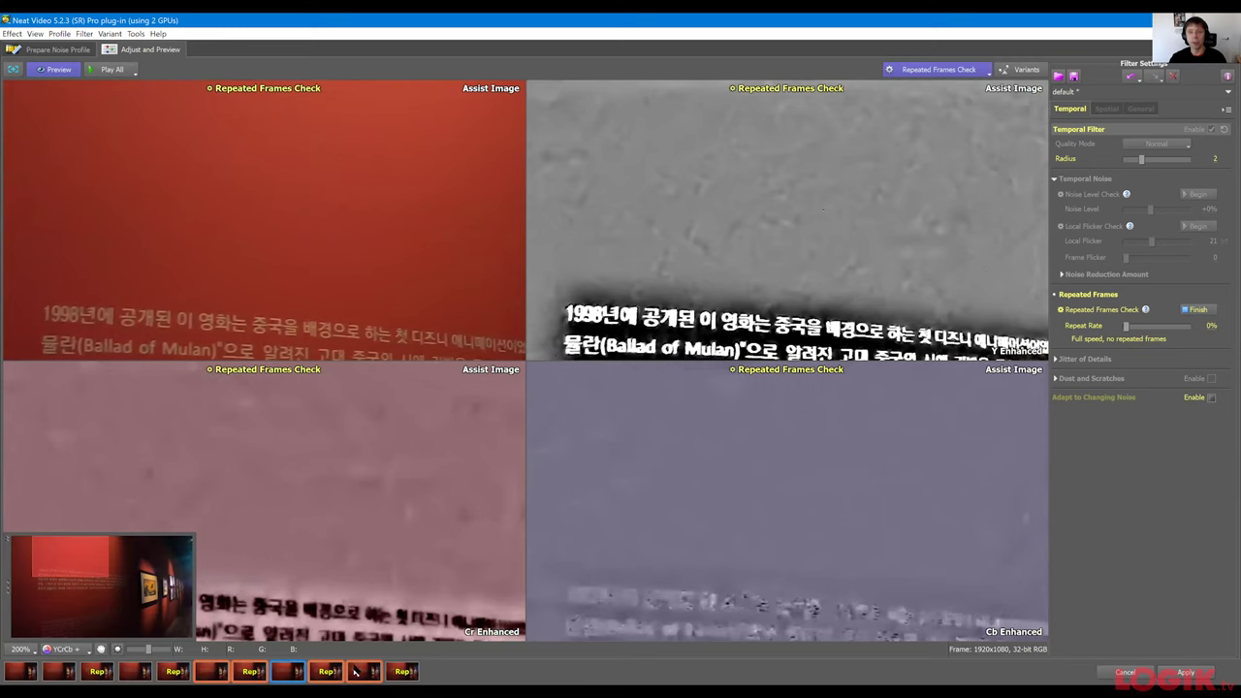
click(330, 672)
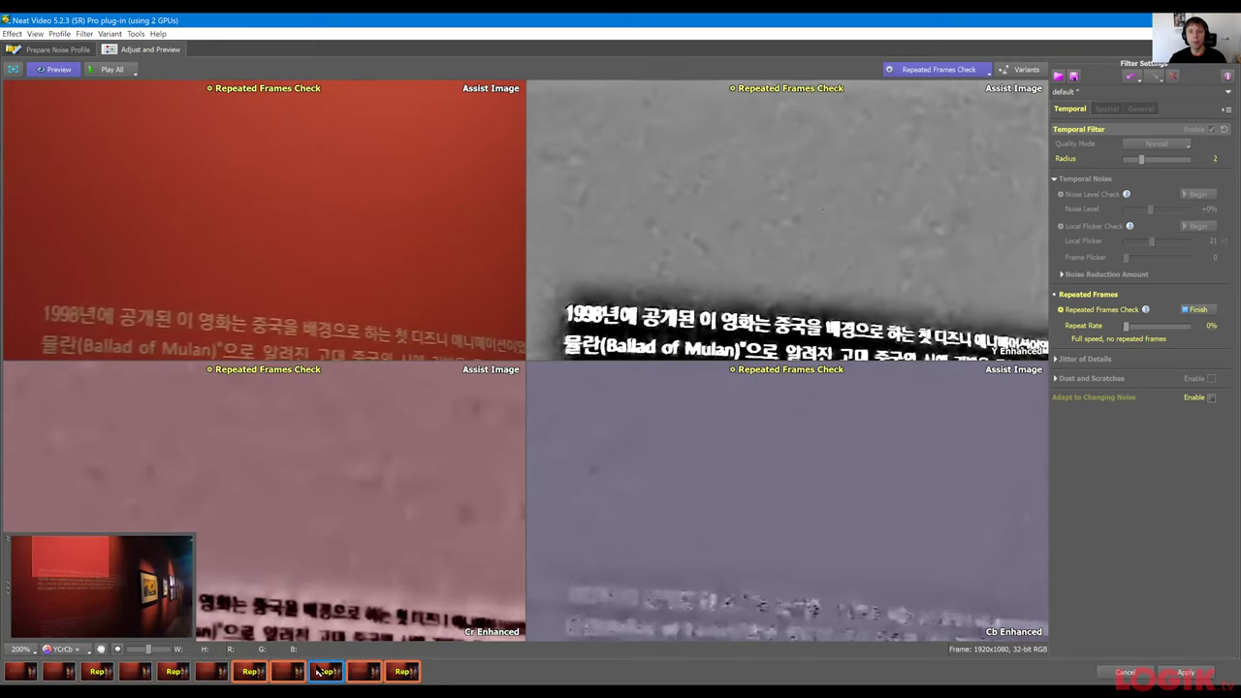
click(239, 671)
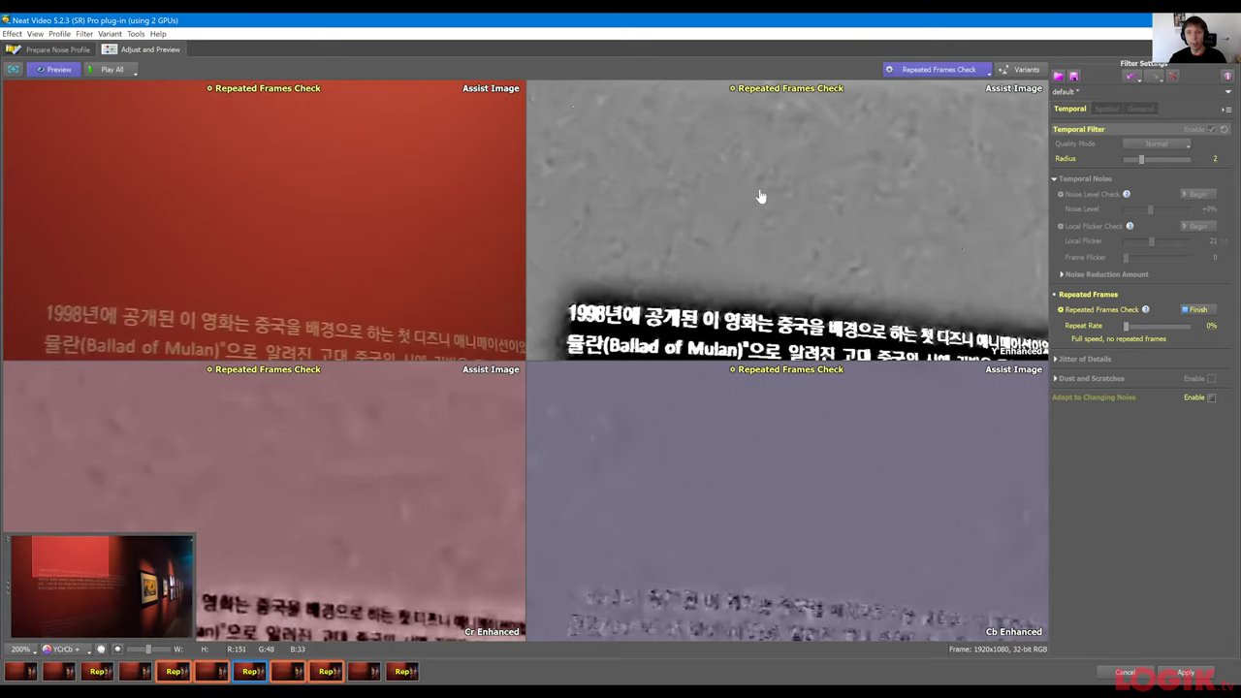
click(211, 672)
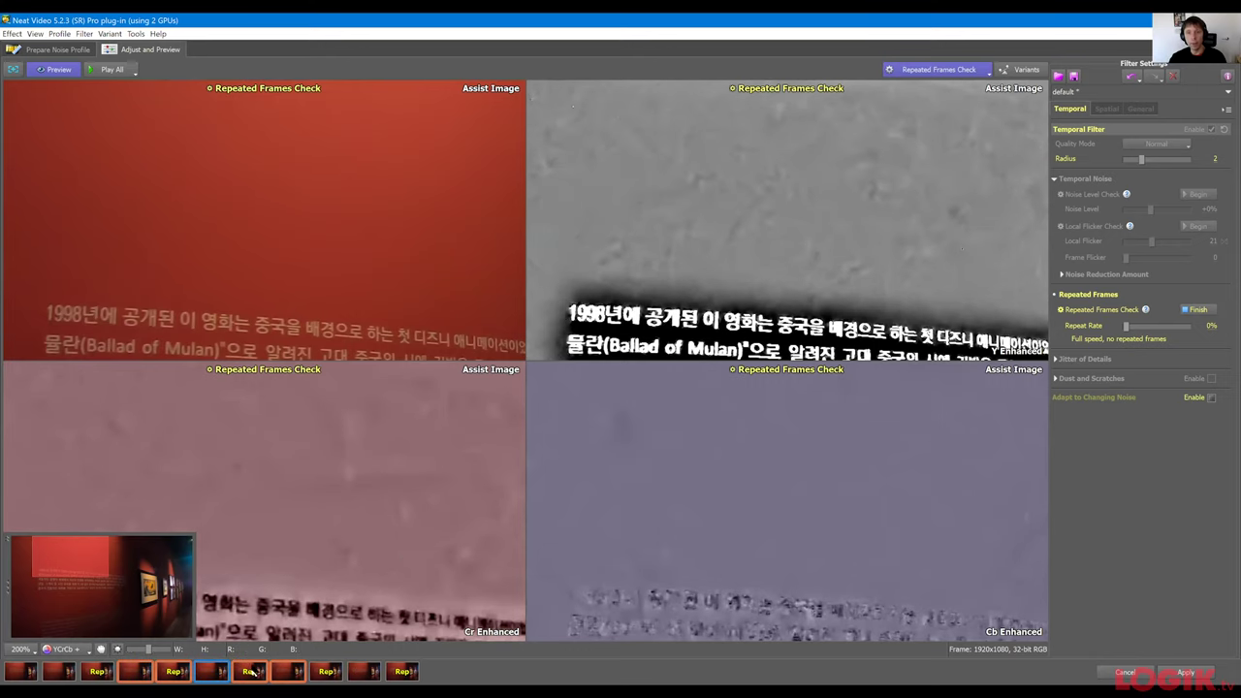
click(260, 671)
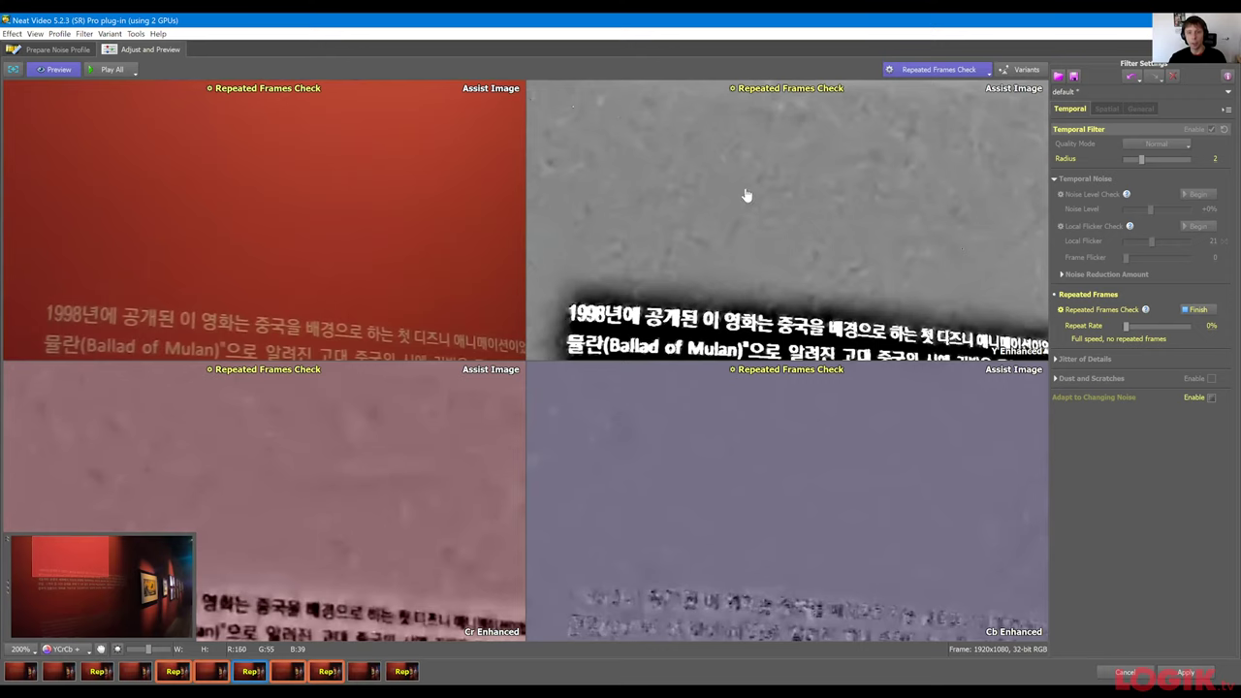
click(221, 671)
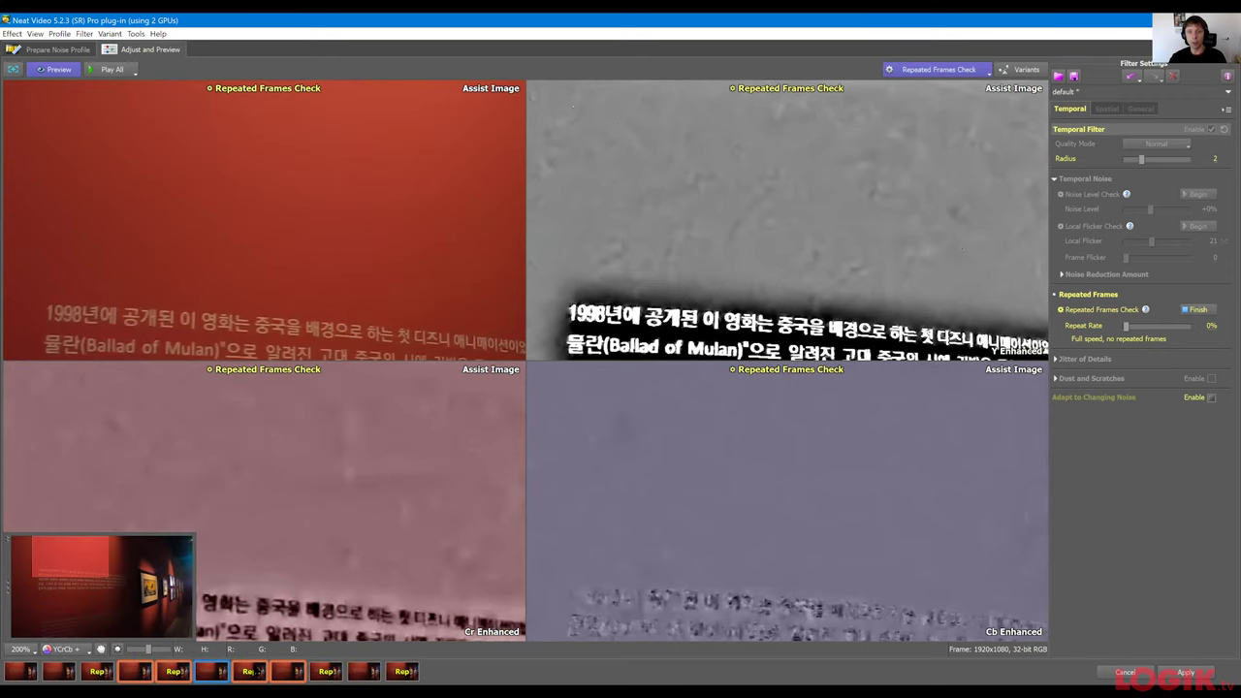
click(257, 671)
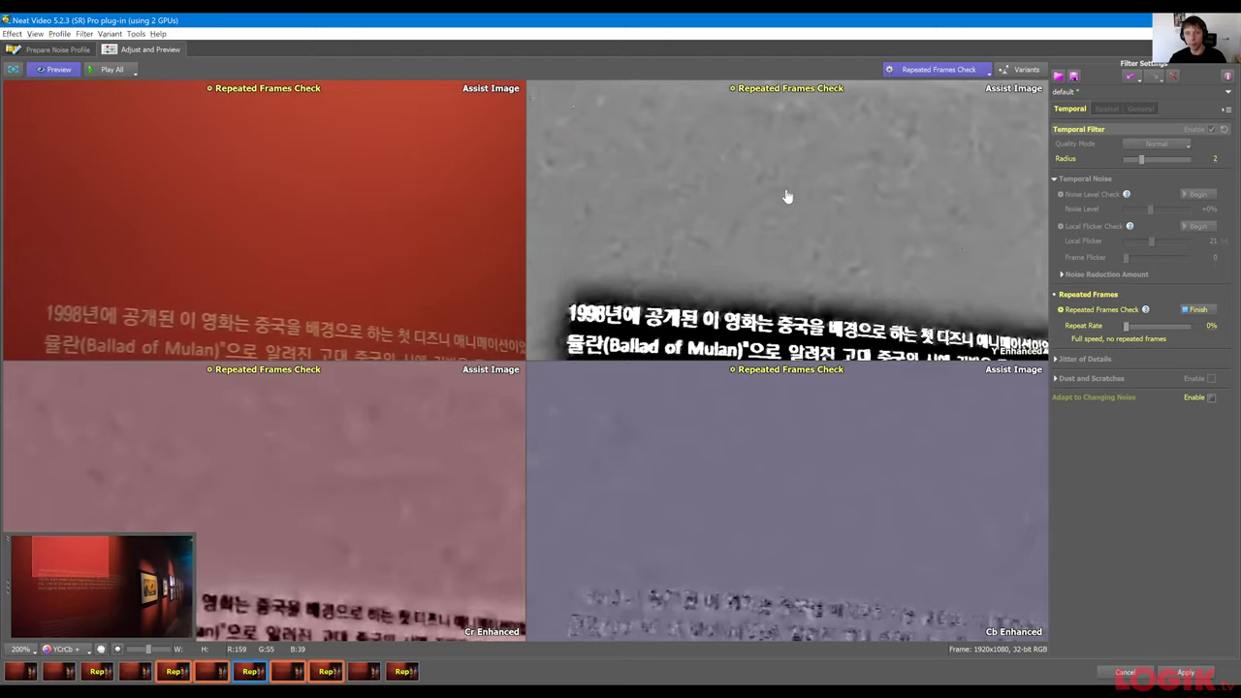
scroll(790, 197, up, 1)
scroll(774, 183, up, 1)
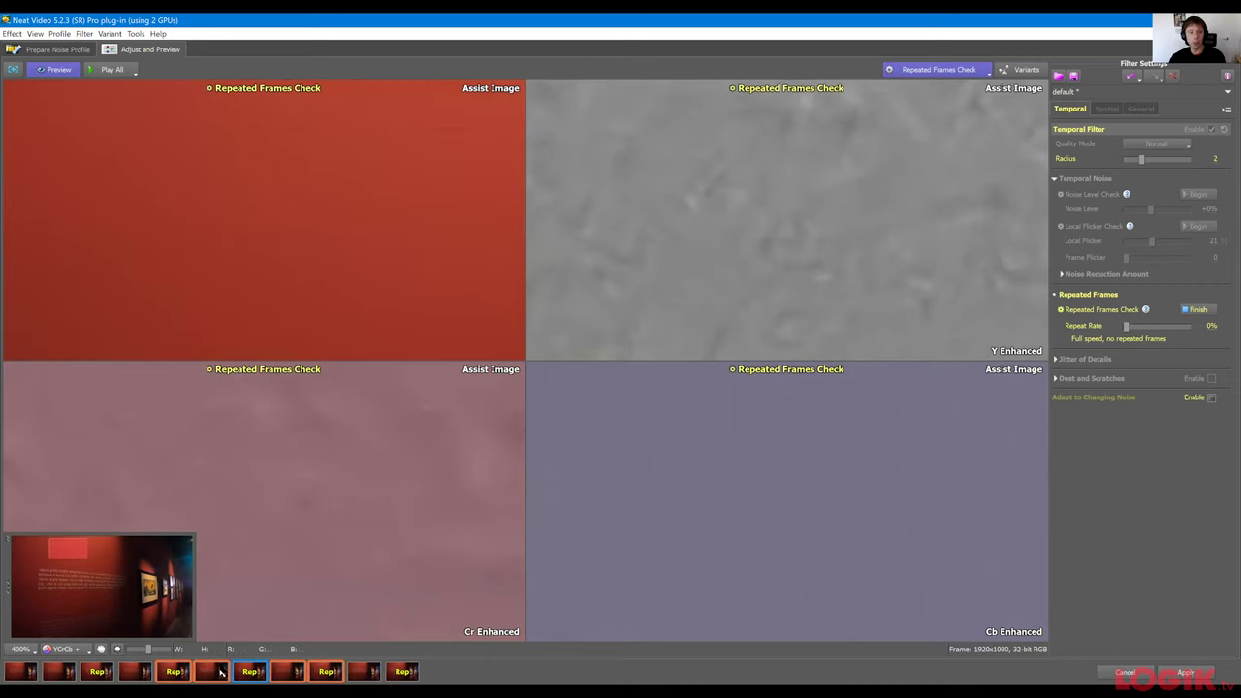
click(224, 671)
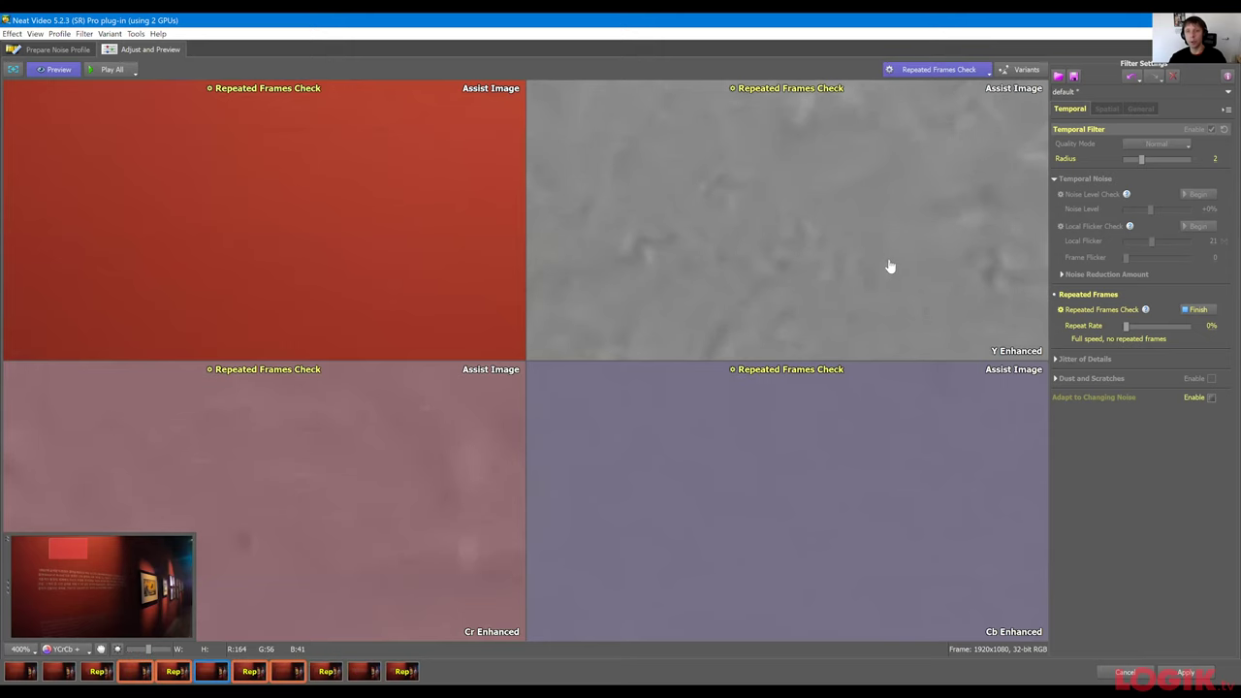
scroll(852, 257, down, 1)
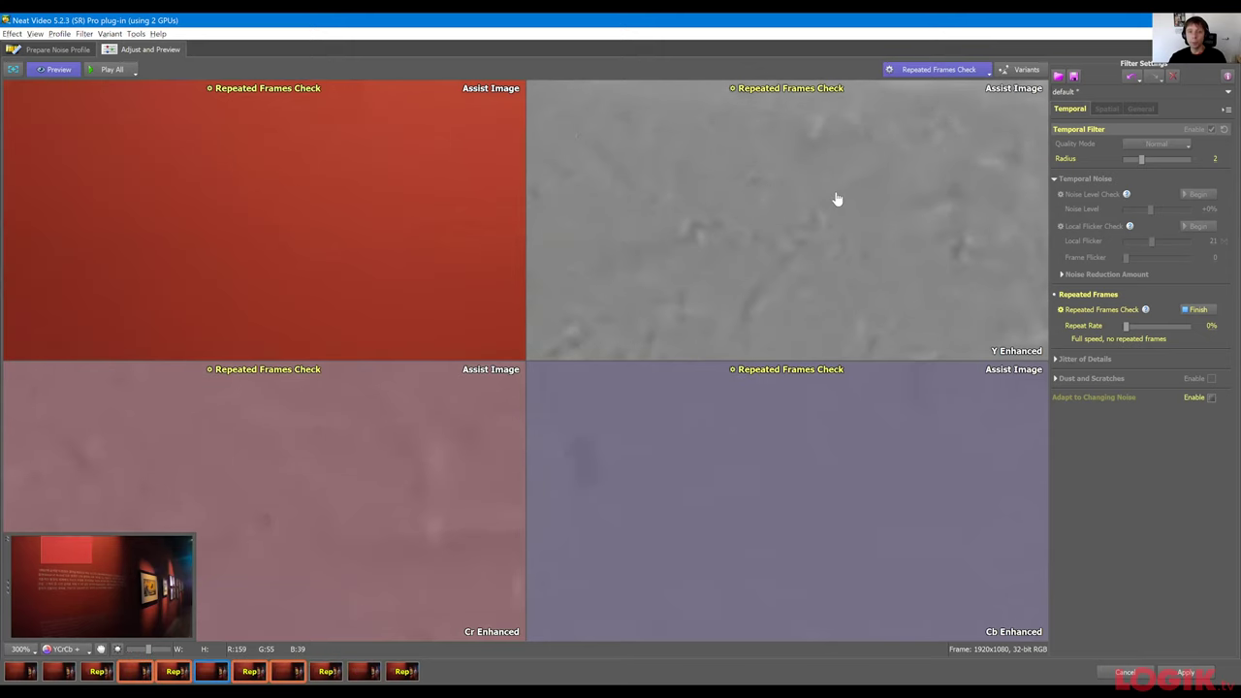
scroll(866, 202, down, 1)
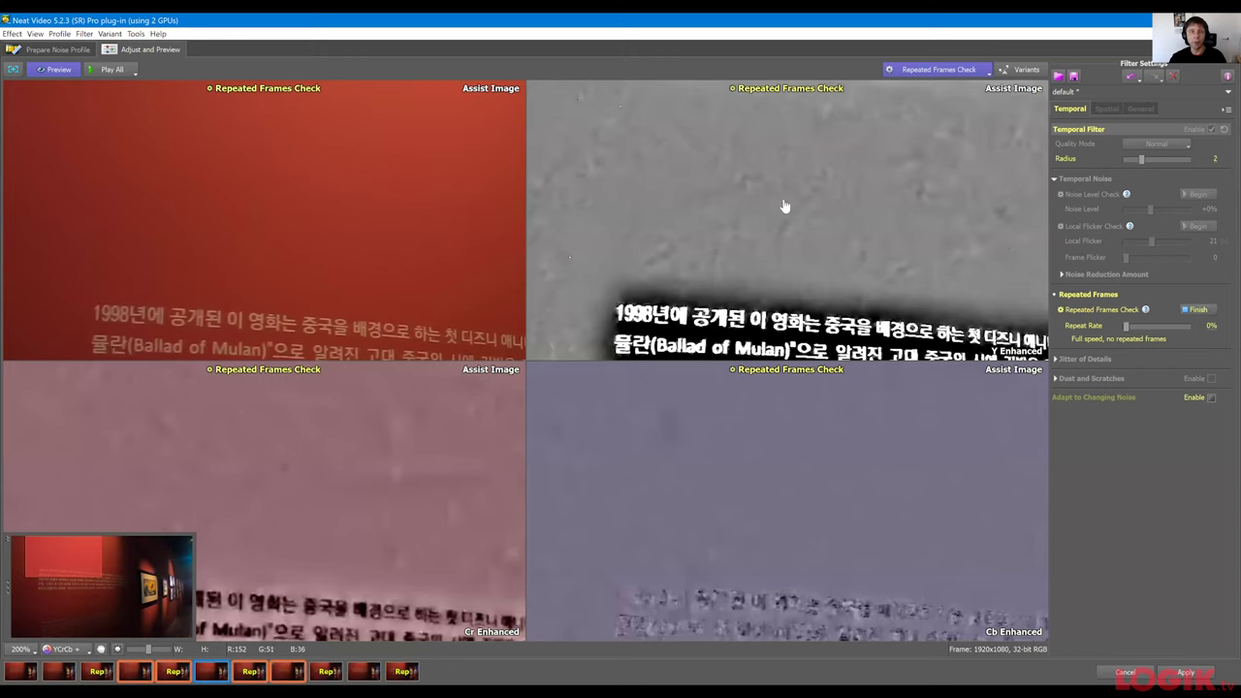
click(60, 49)
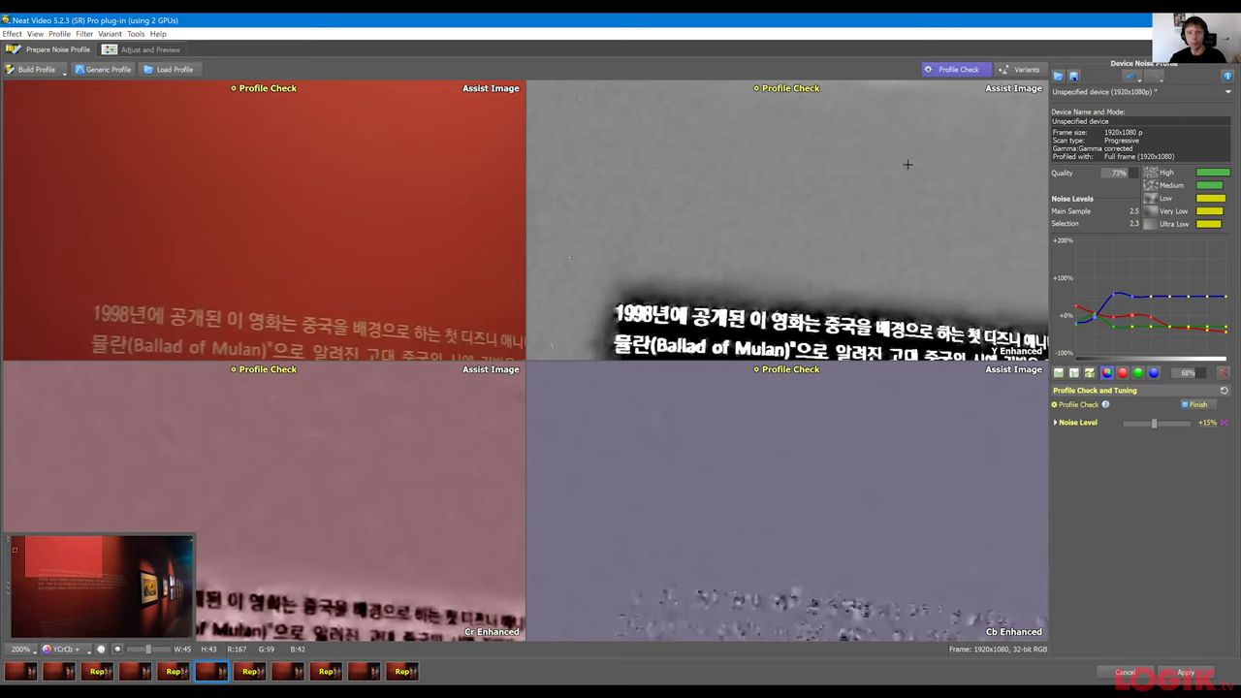
click(155, 53)
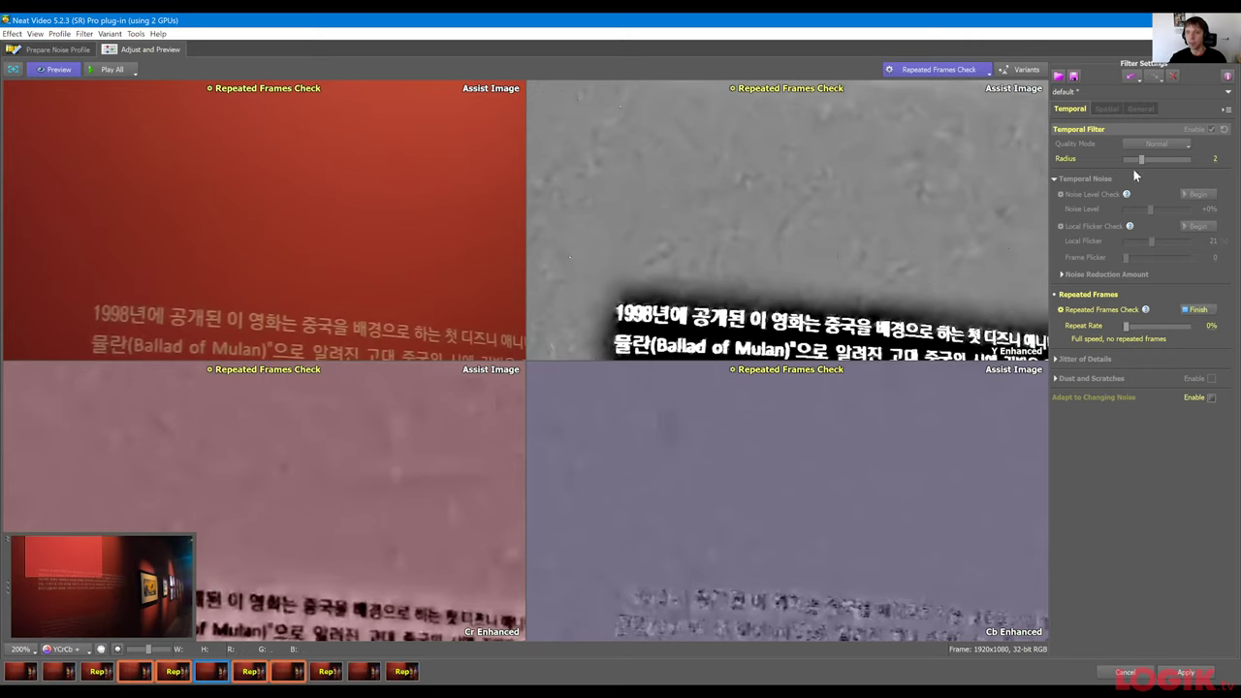
Raise the temporal Radius from 2 to 4 and the Repeat Rate to 50%.
drag(1141, 158, 1175, 163)
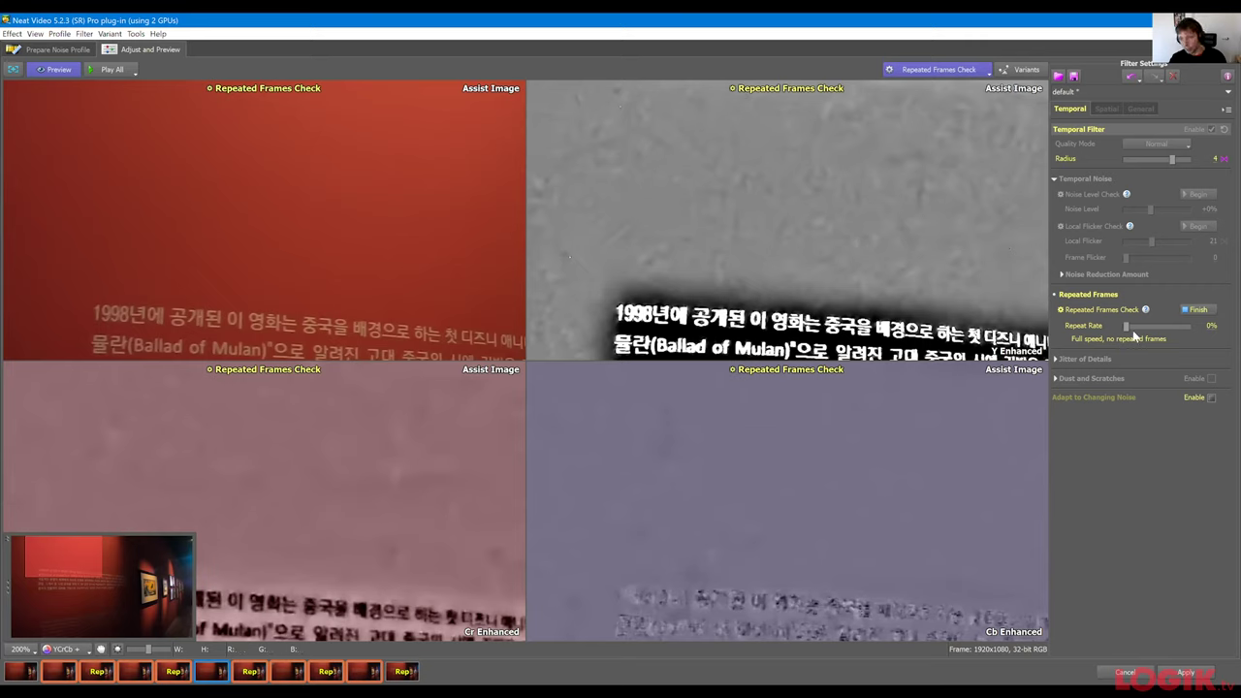
mouse_move(1126, 325)
drag(1126, 326, 1146, 326)
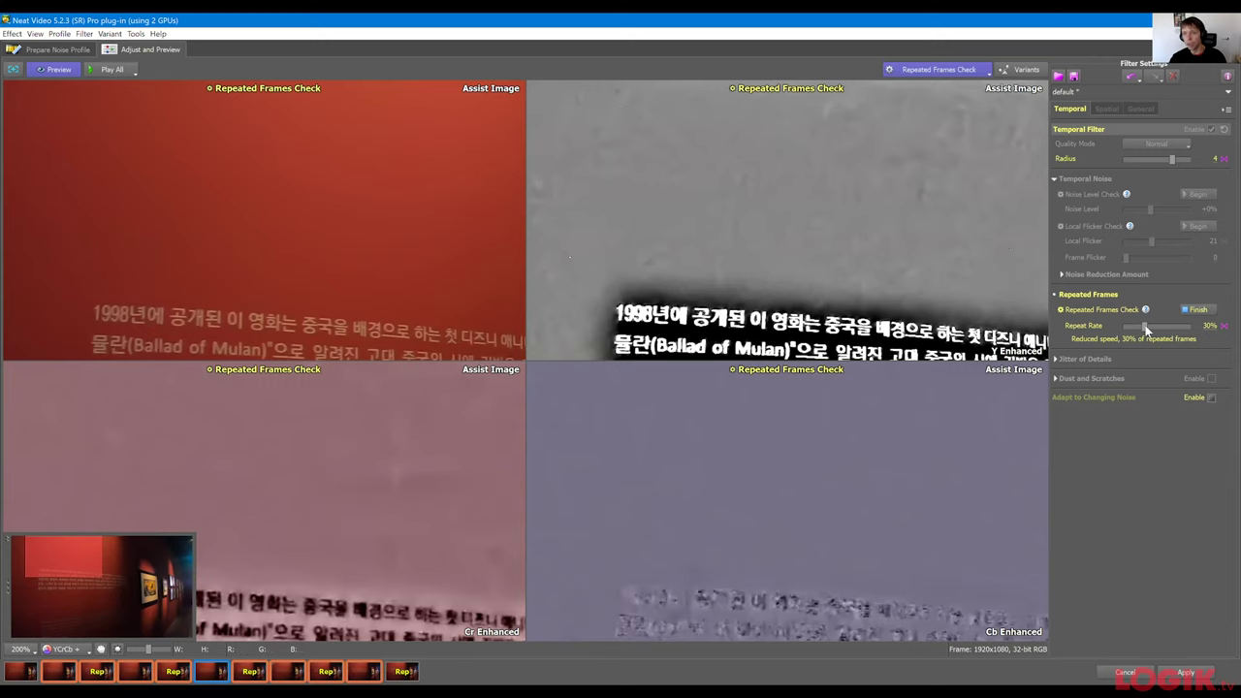
drag(1145, 326, 1159, 337)
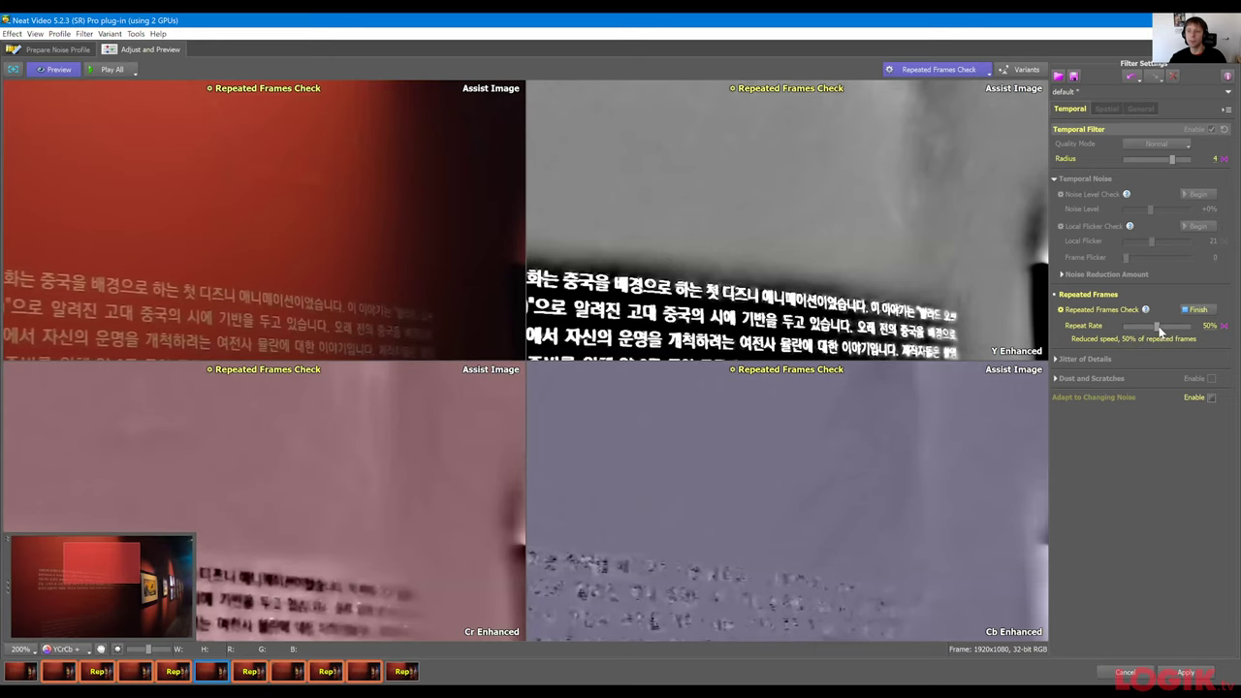
drag(1160, 332, 1157, 335)
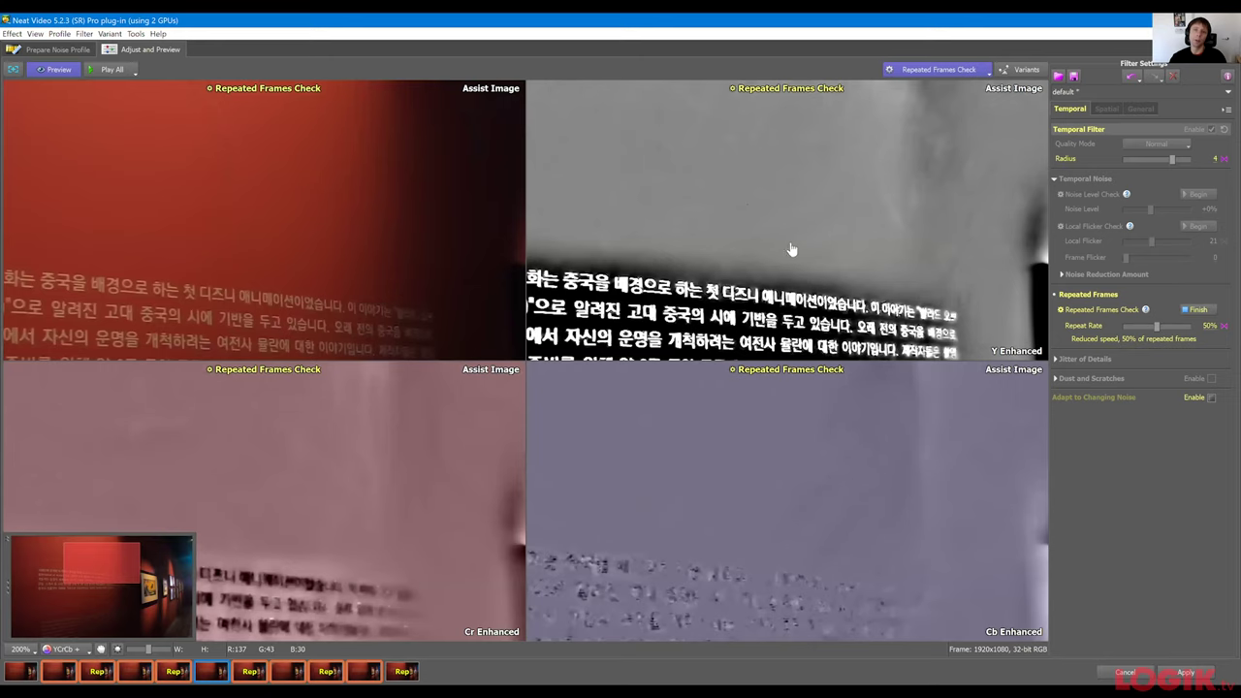
scroll(811, 186, down, 1)
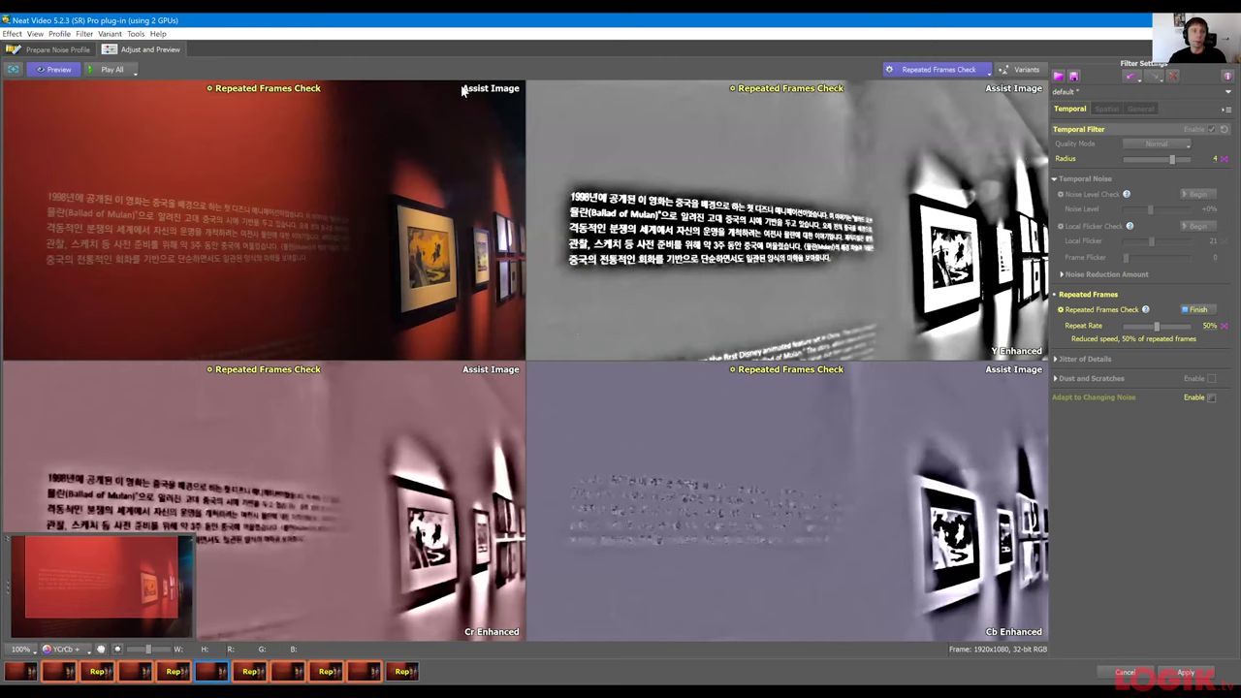
Enable variants, add Variant #4 with Repeat Rate reset to 0%, and pan onto the subtitle text.
key(v)
click(274, 92)
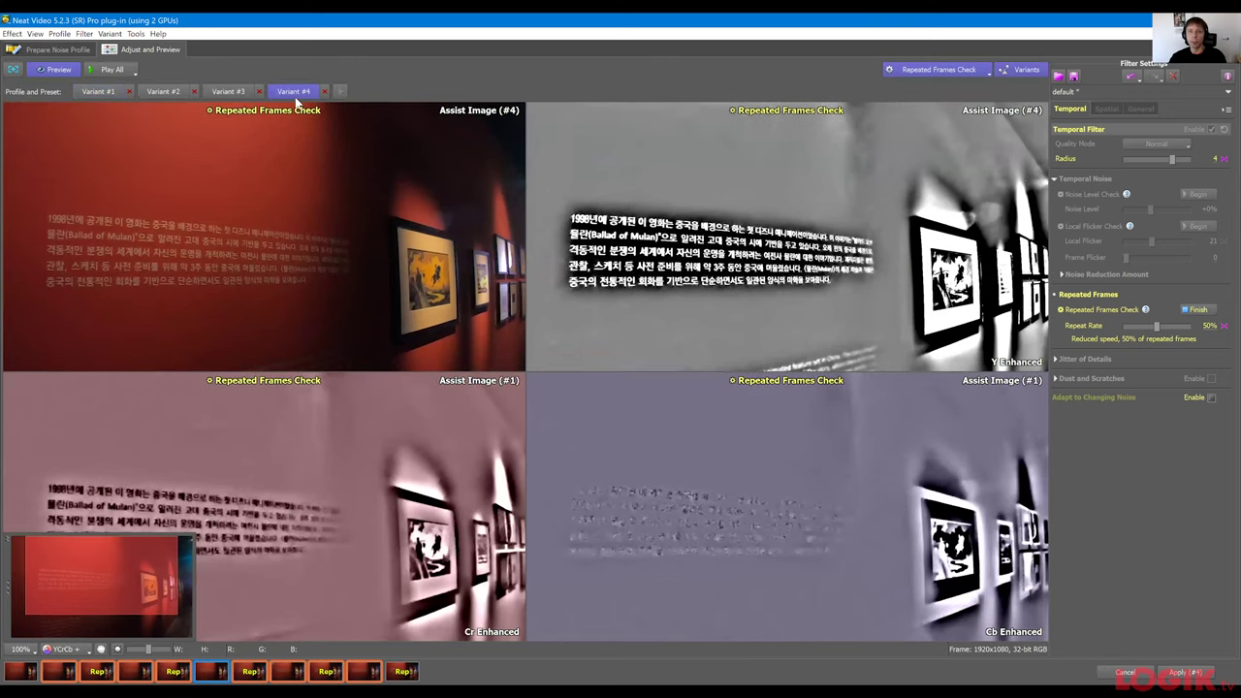
click(1224, 326)
scroll(791, 183, up, 1)
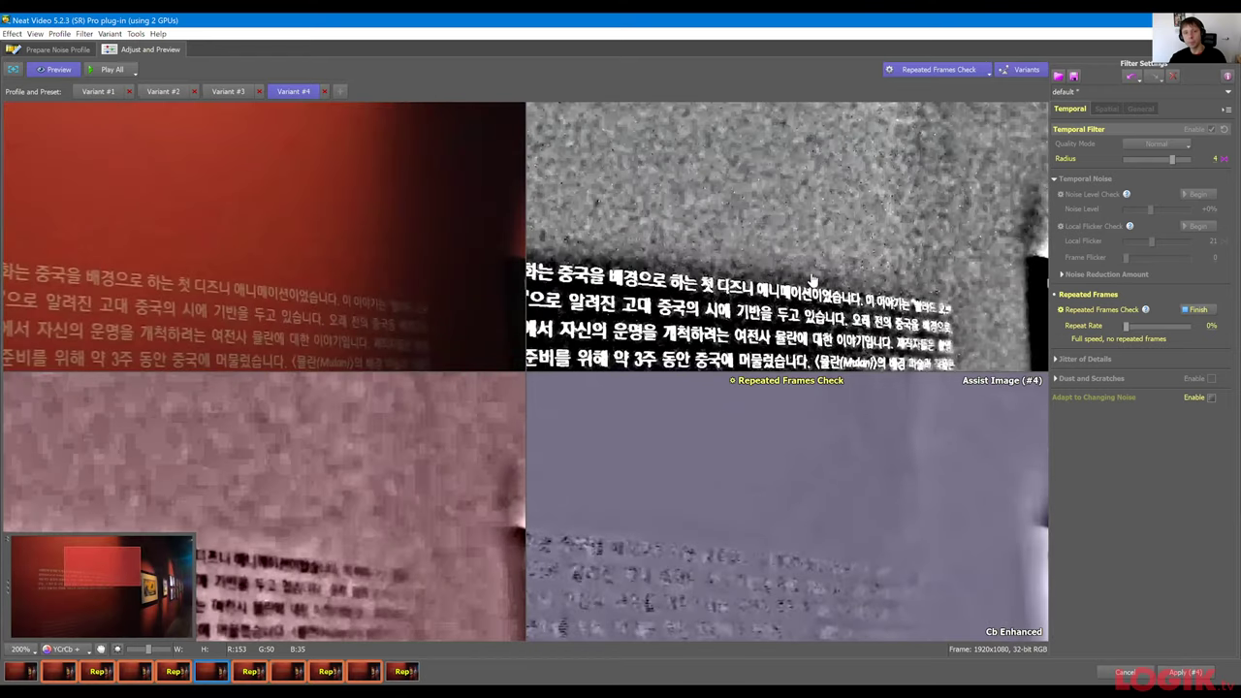
drag(714, 167, 816, 229)
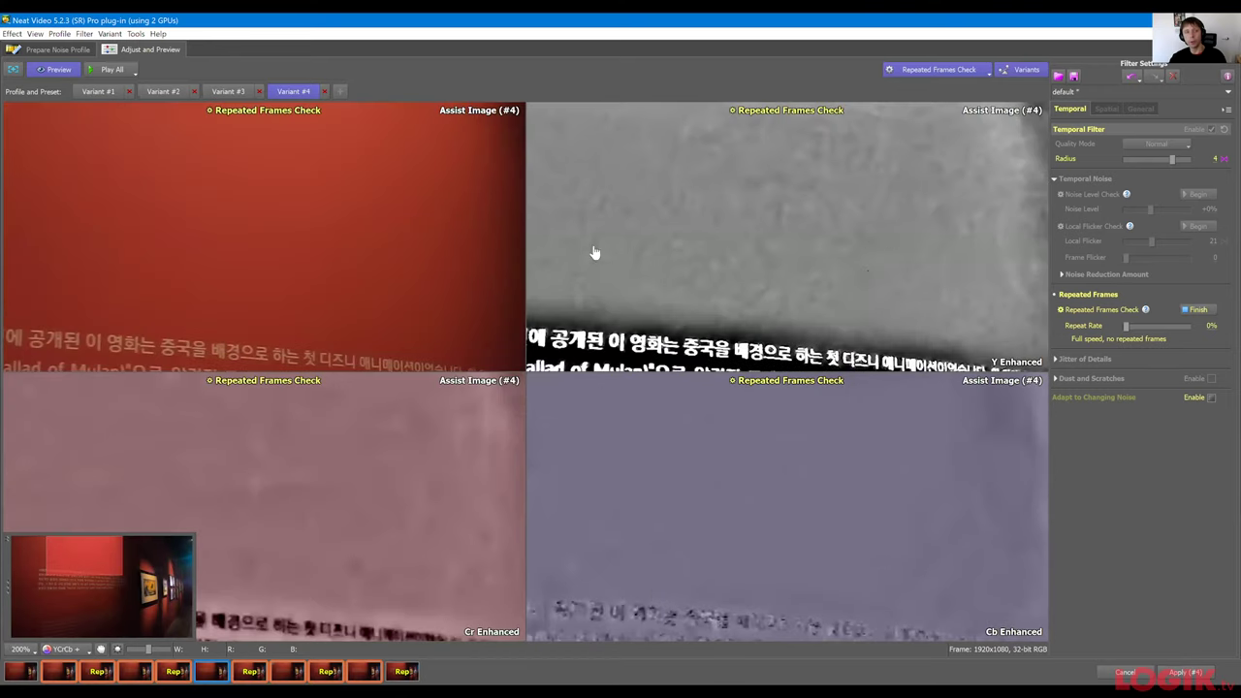
Compare Variant #1 against Variant #4, then finish the Repeated Frames Check.
click(97, 91)
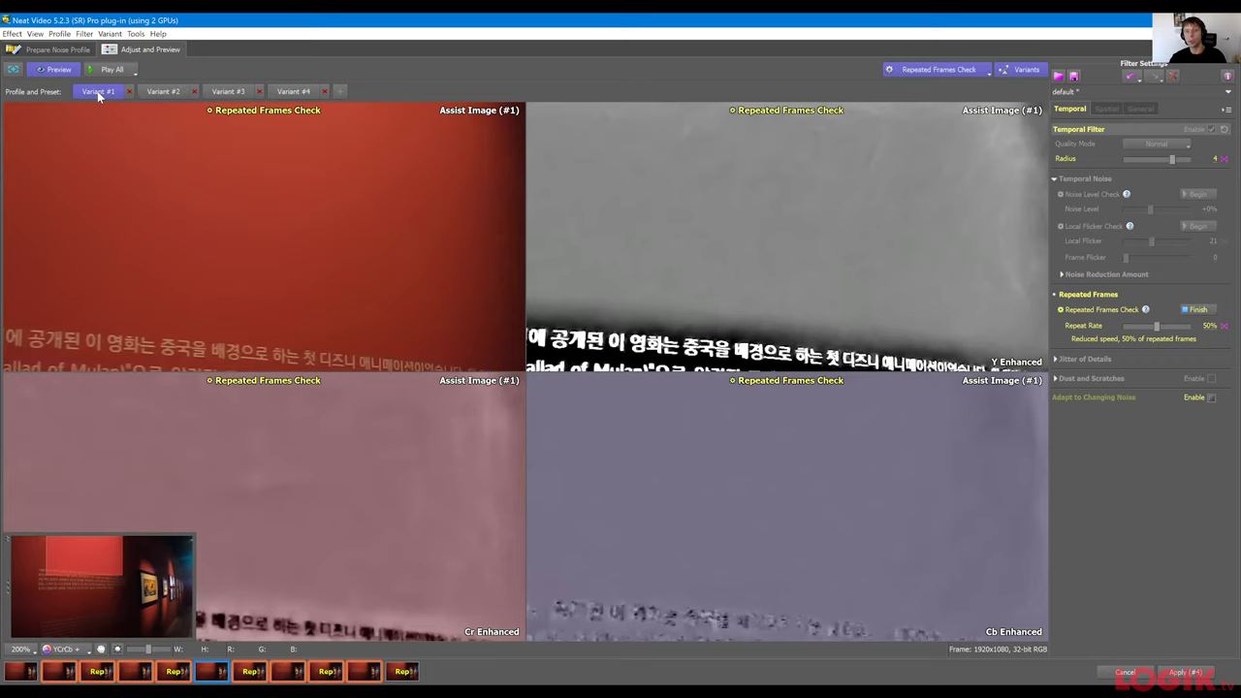
key(4)
click(97, 91)
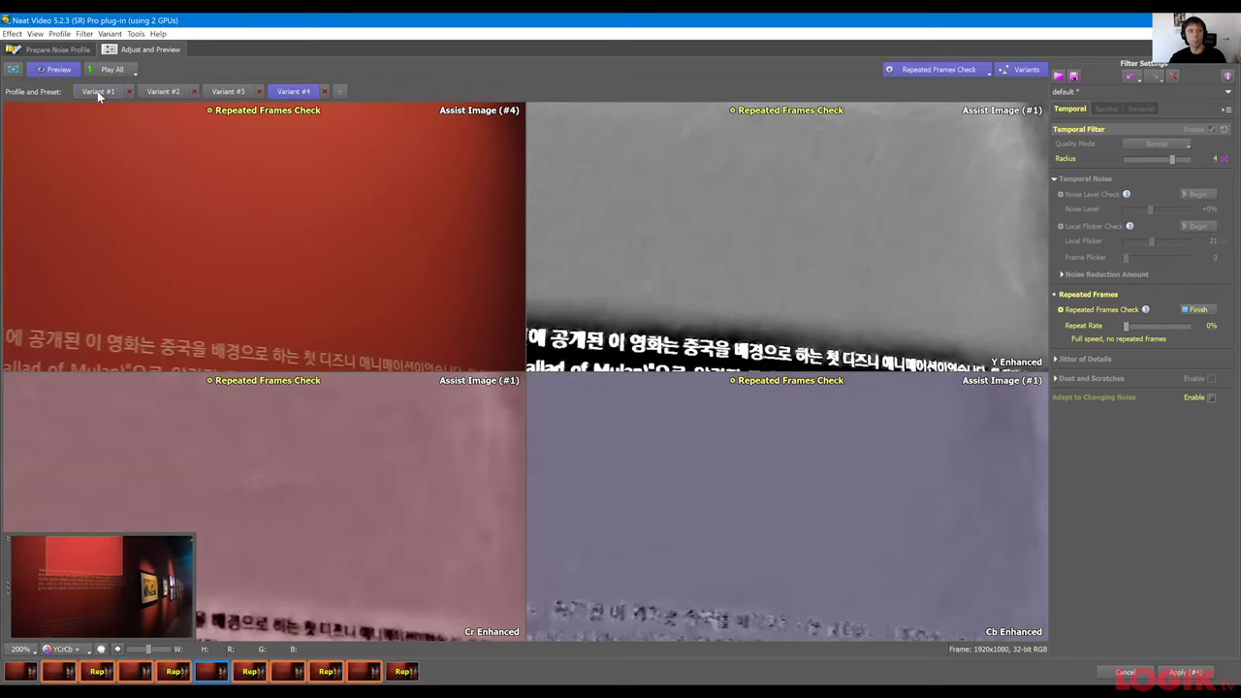
click(1200, 312)
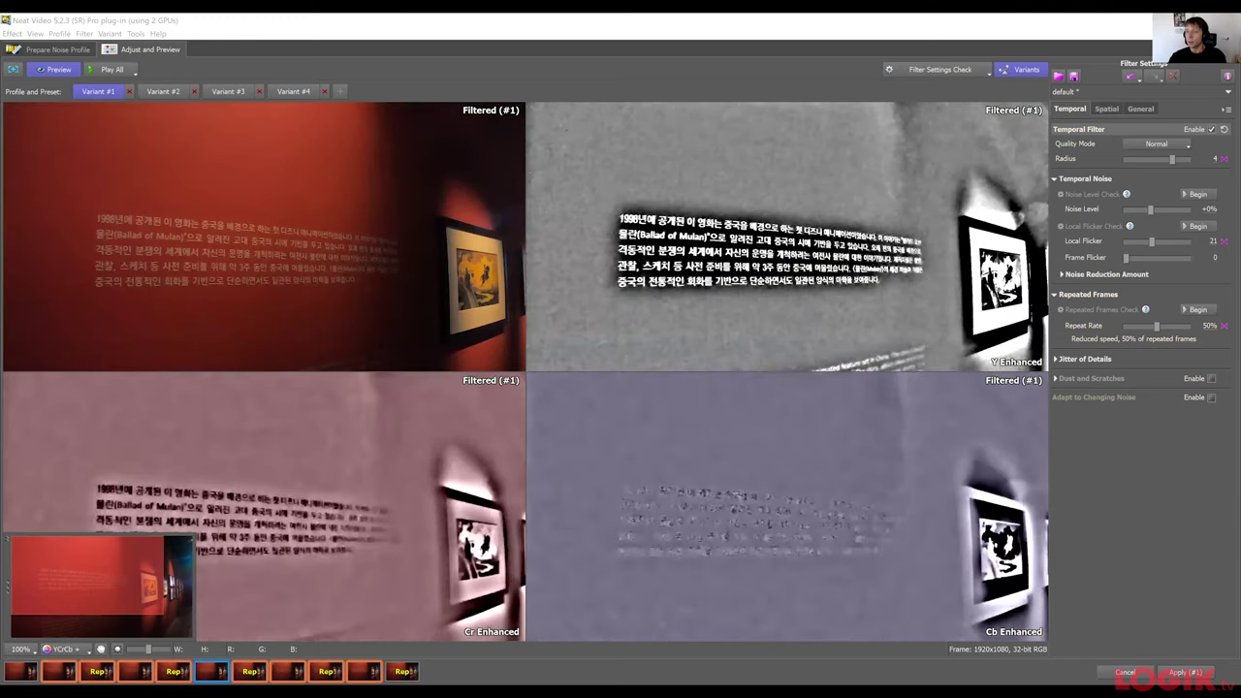
Run Spatial Filter Tuning from the check steps list and finish it, with spatial Luminance at 40%.
click(931, 69)
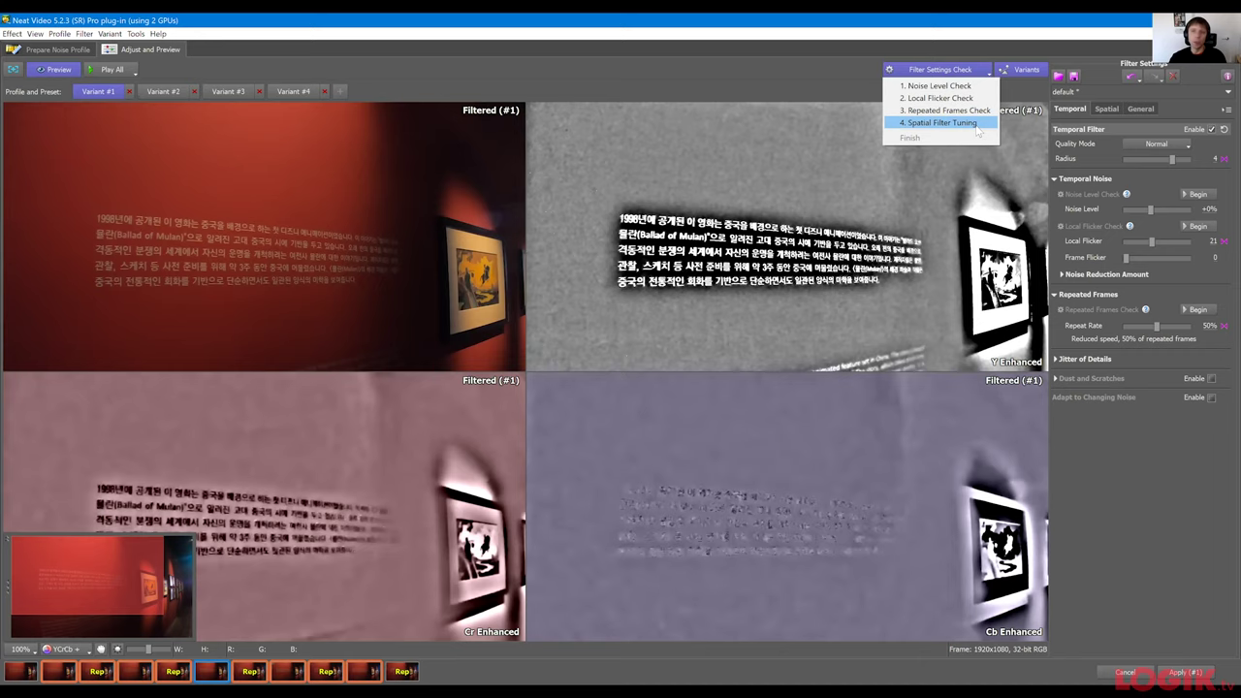
click(1108, 109)
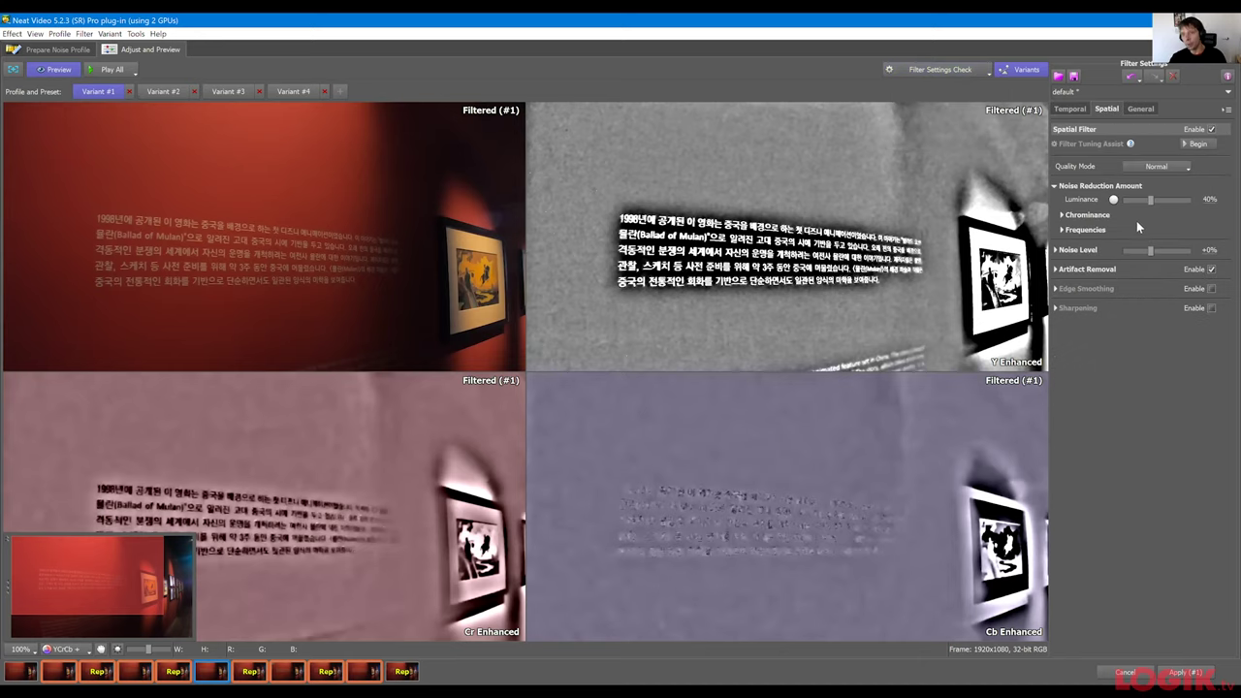
click(934, 68)
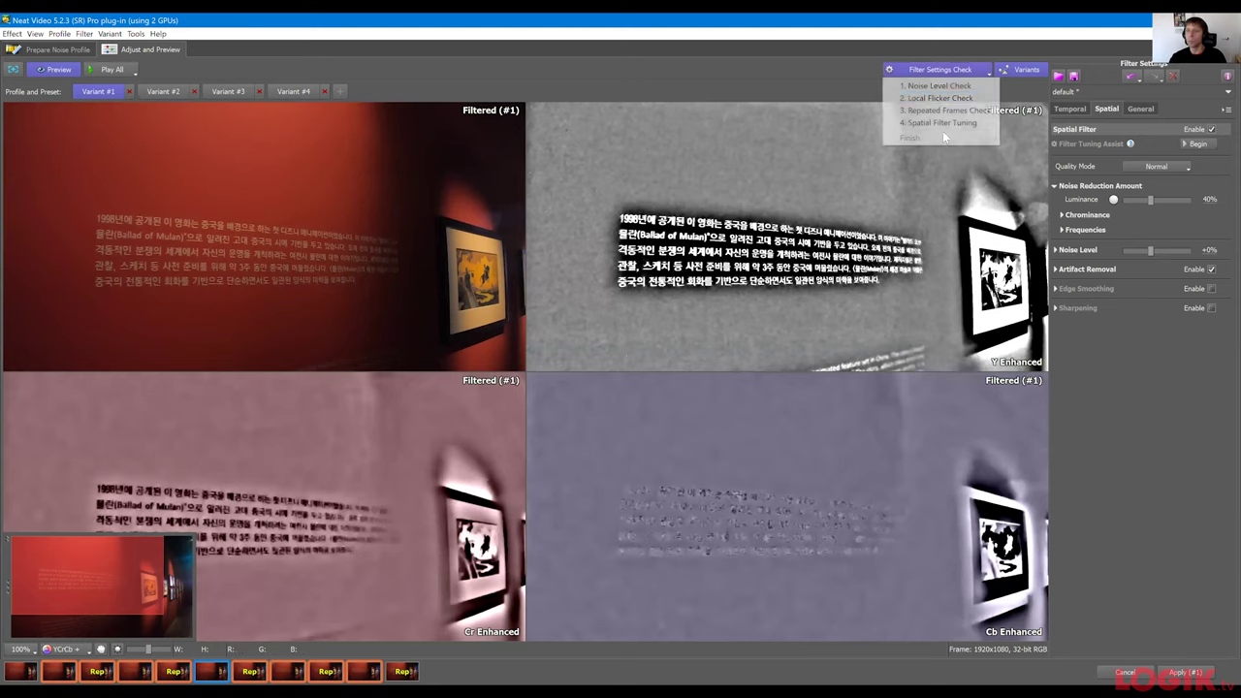
click(955, 122)
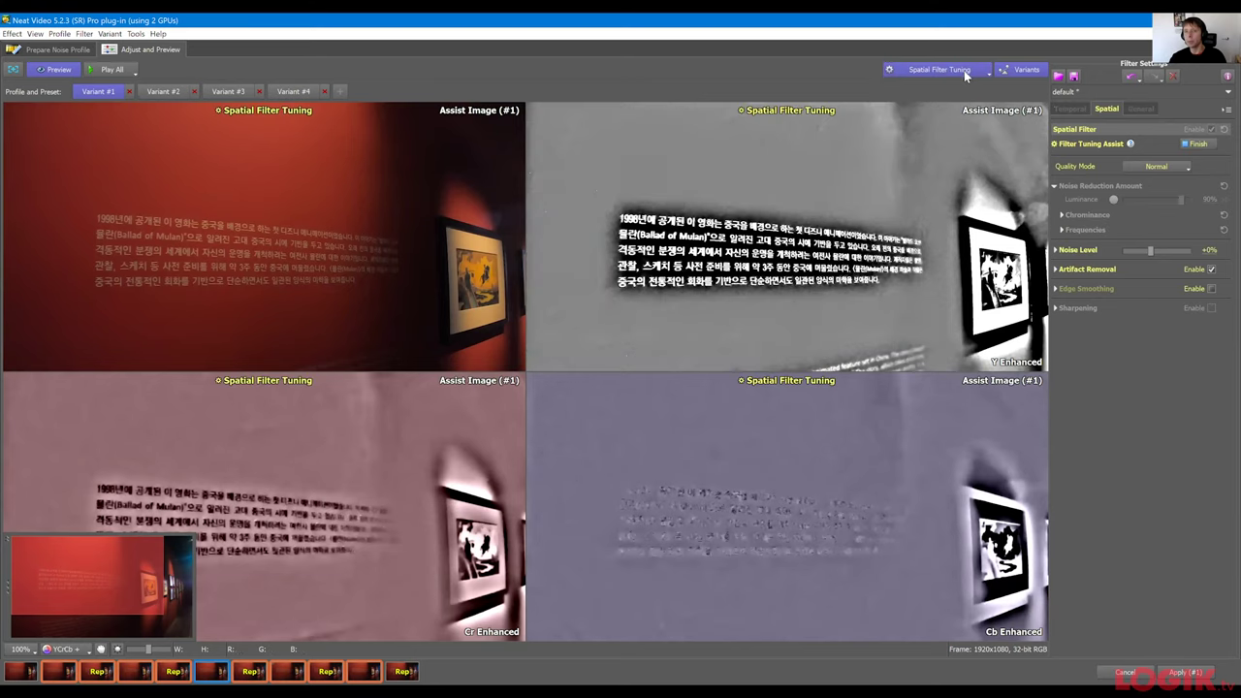
click(981, 73)
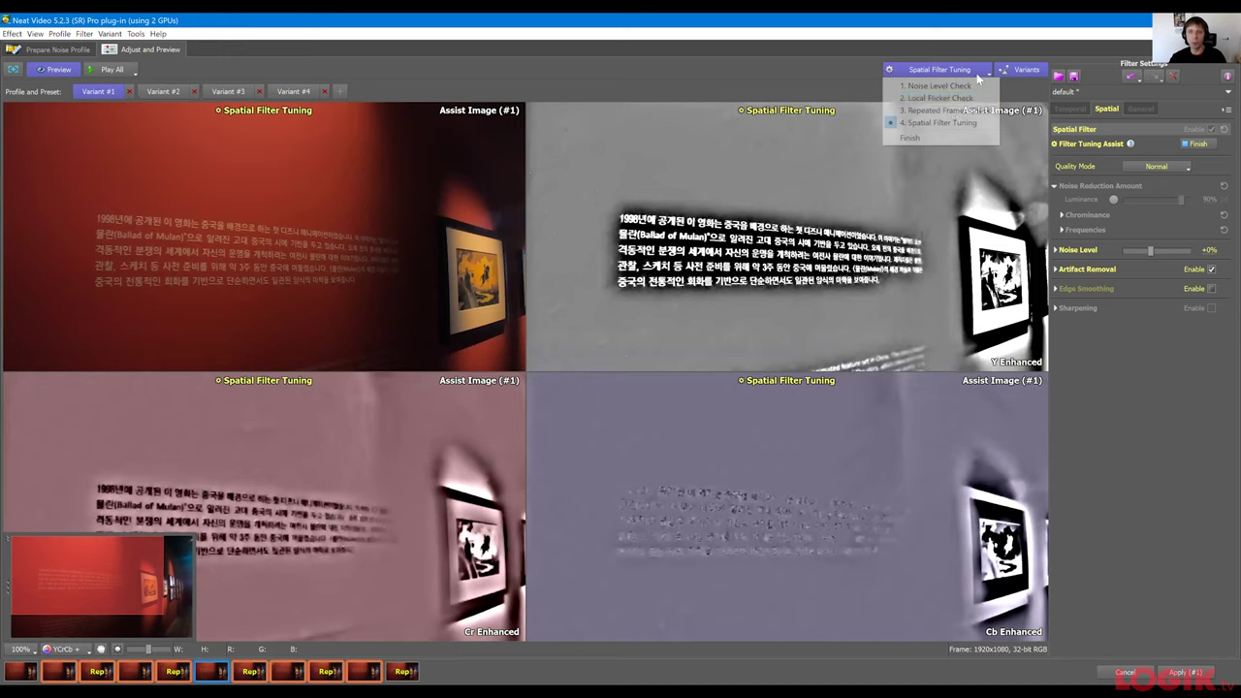
click(1205, 145)
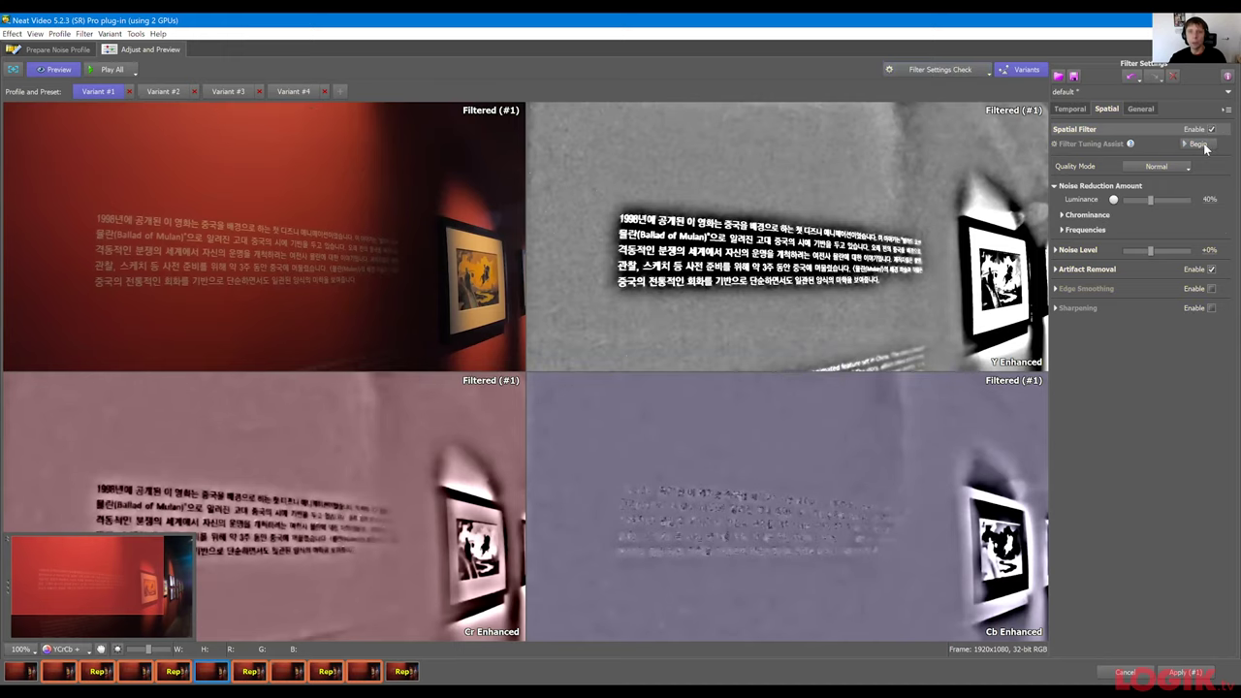
click(984, 72)
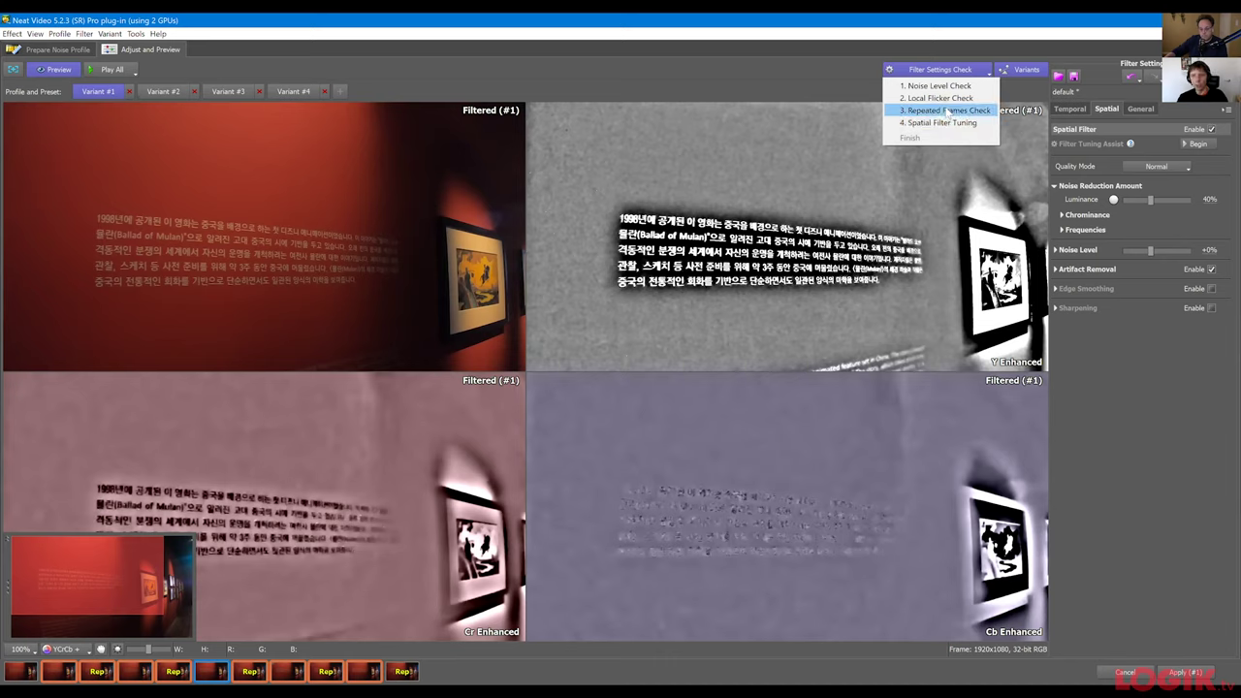
click(844, 78)
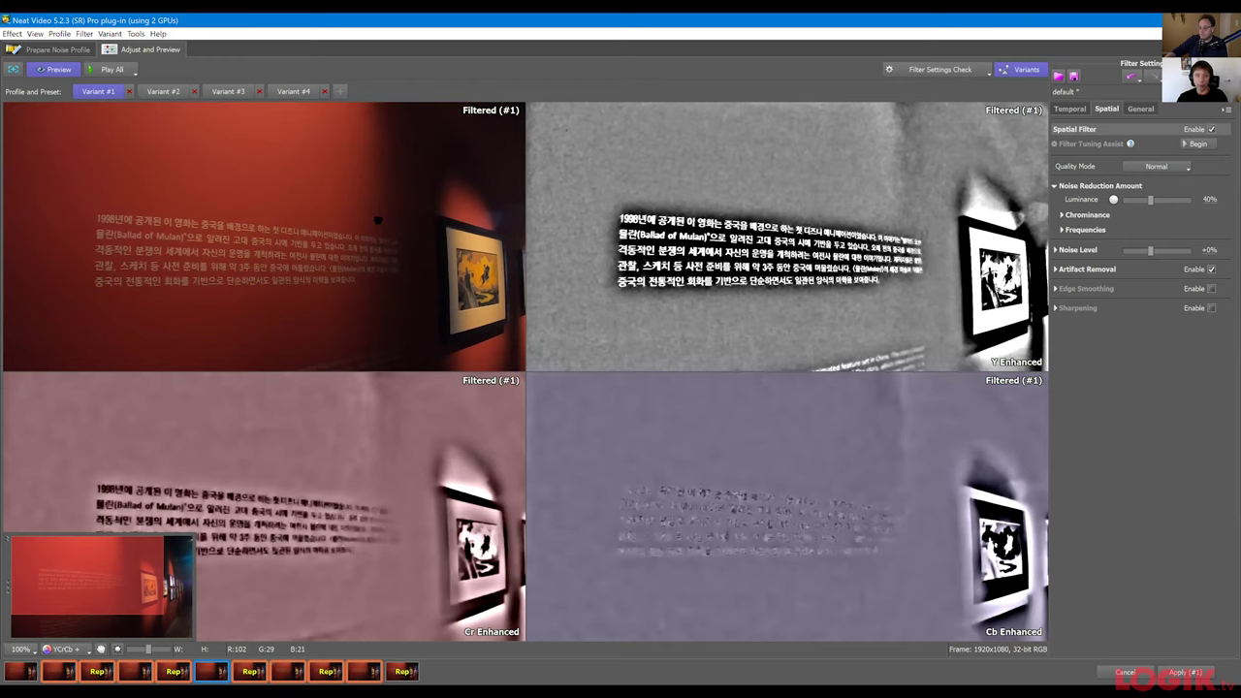
click(597, 250)
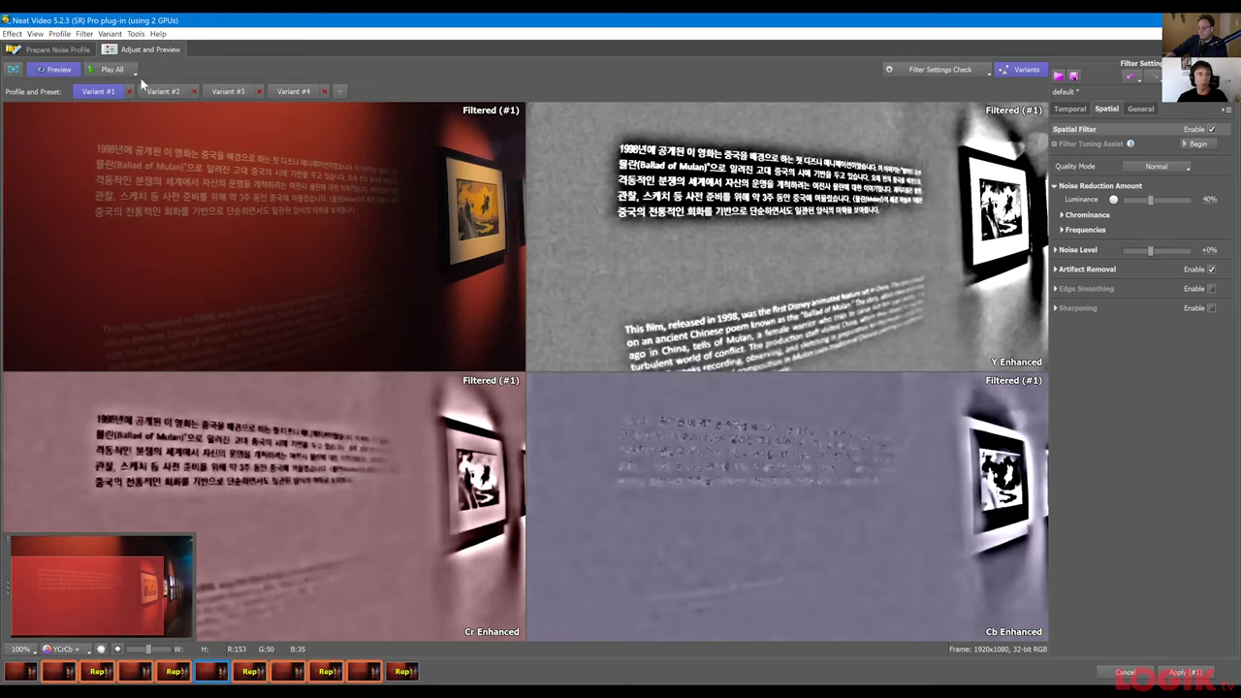
click(68, 50)
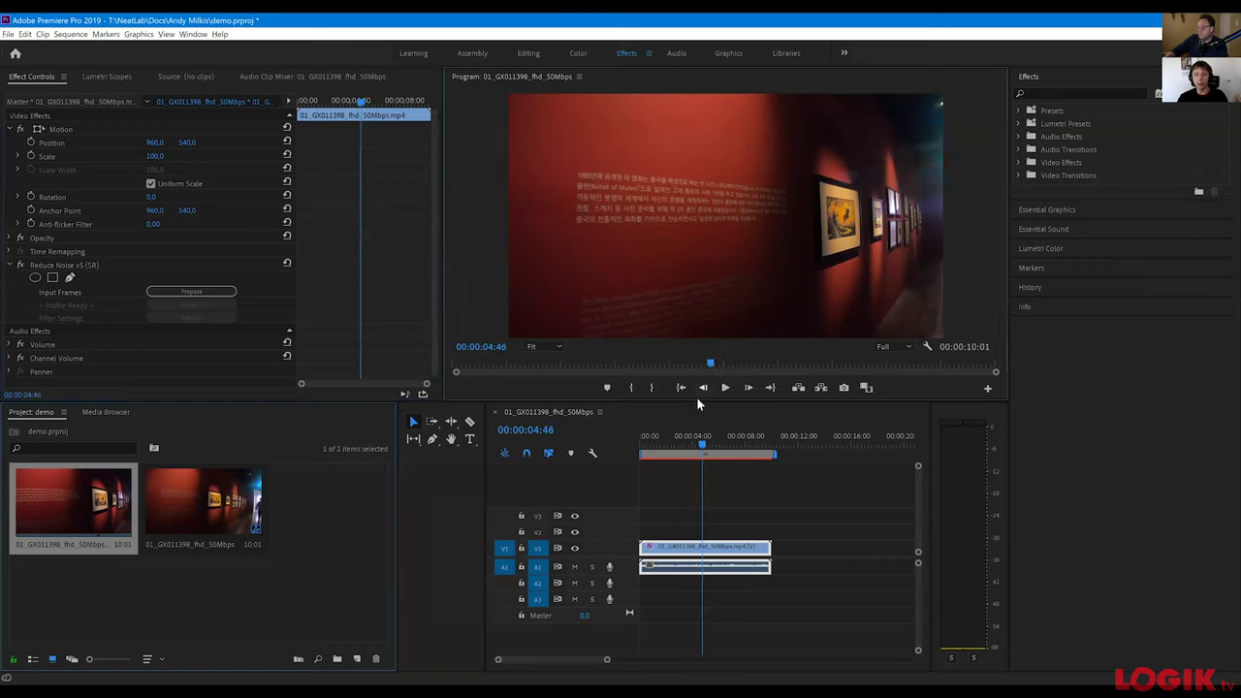
Prepare Reduce Noise v5 on the gallery clip and build a Neat Video noise profile at level 2.4.
click(216, 292)
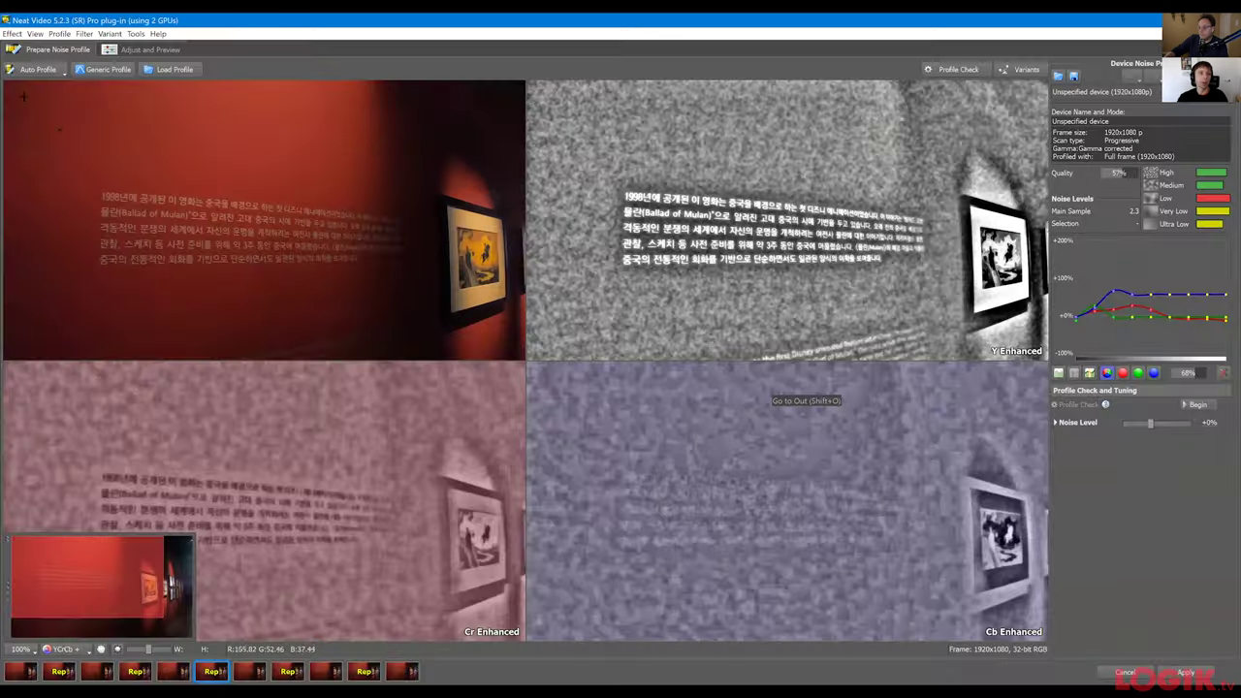
click(32, 70)
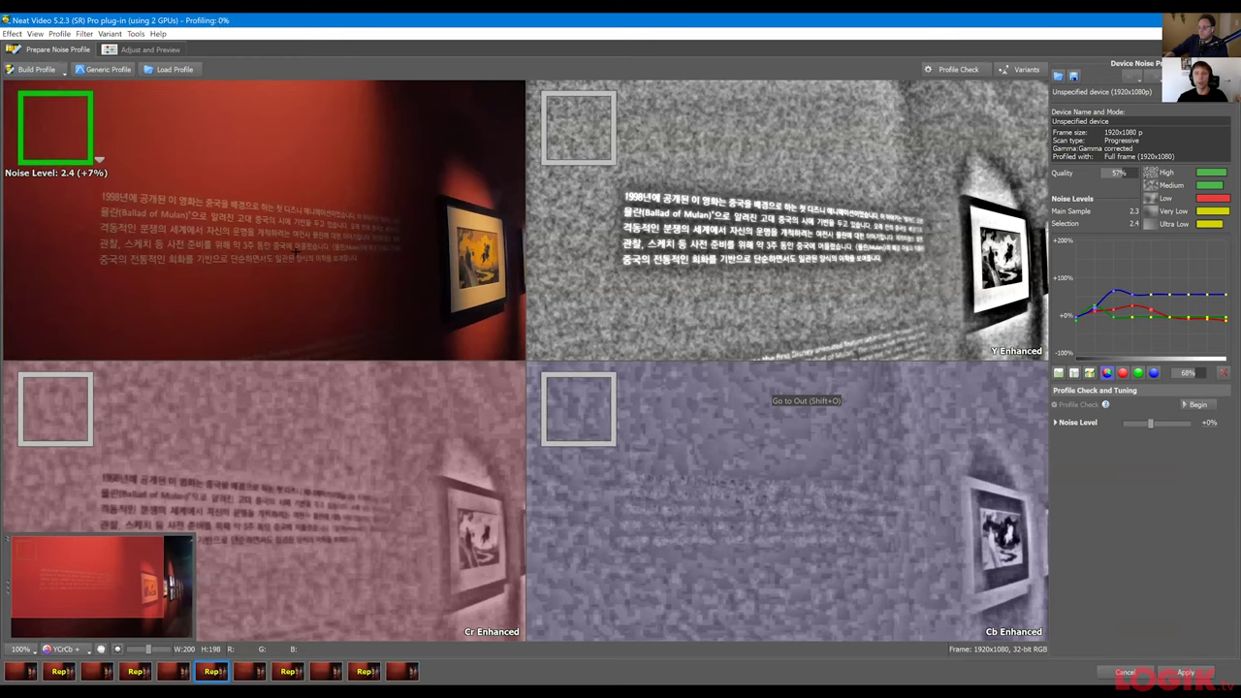
In Profile Check, set the Noise Level adjustment to +10%, giving level 2.7 at 76% quality.
click(946, 70)
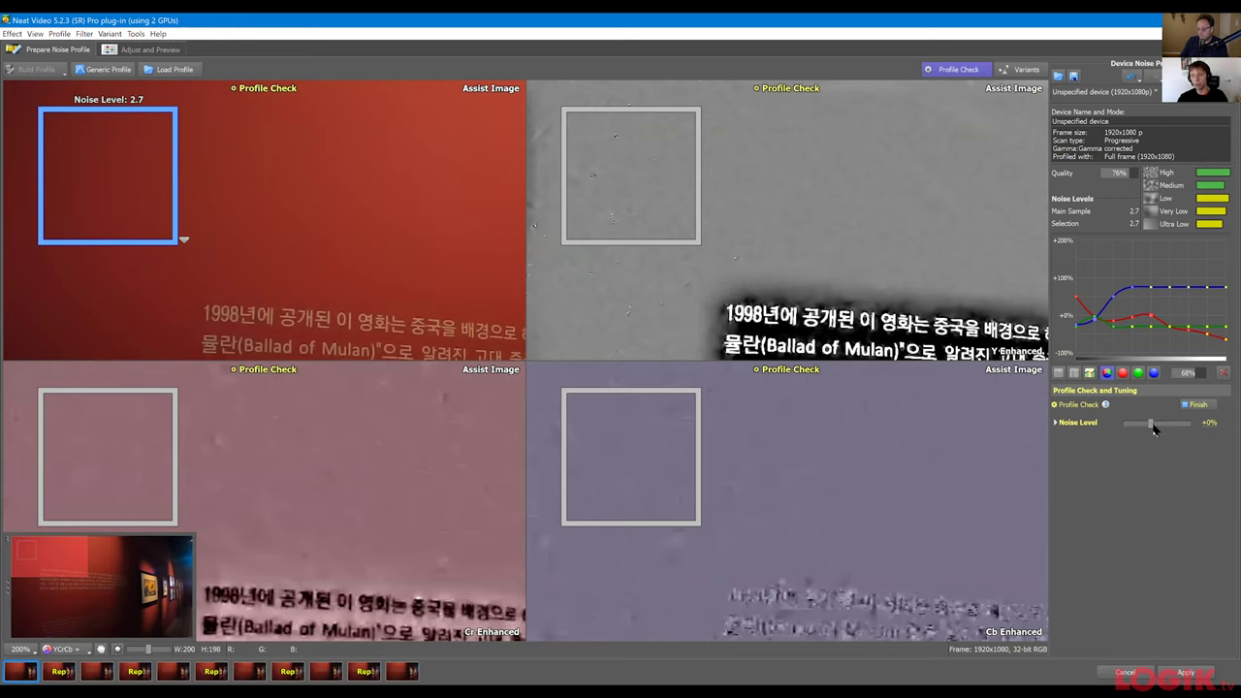
drag(1153, 423, 1155, 423)
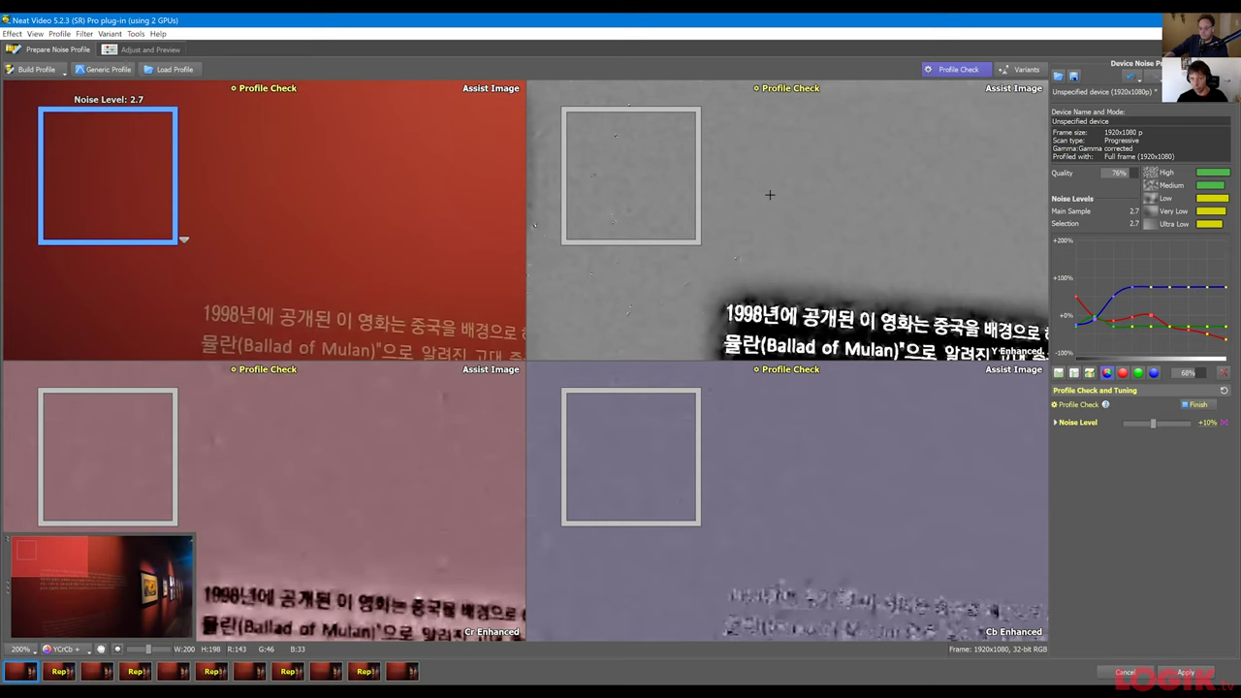
scroll(770, 195, down, 1)
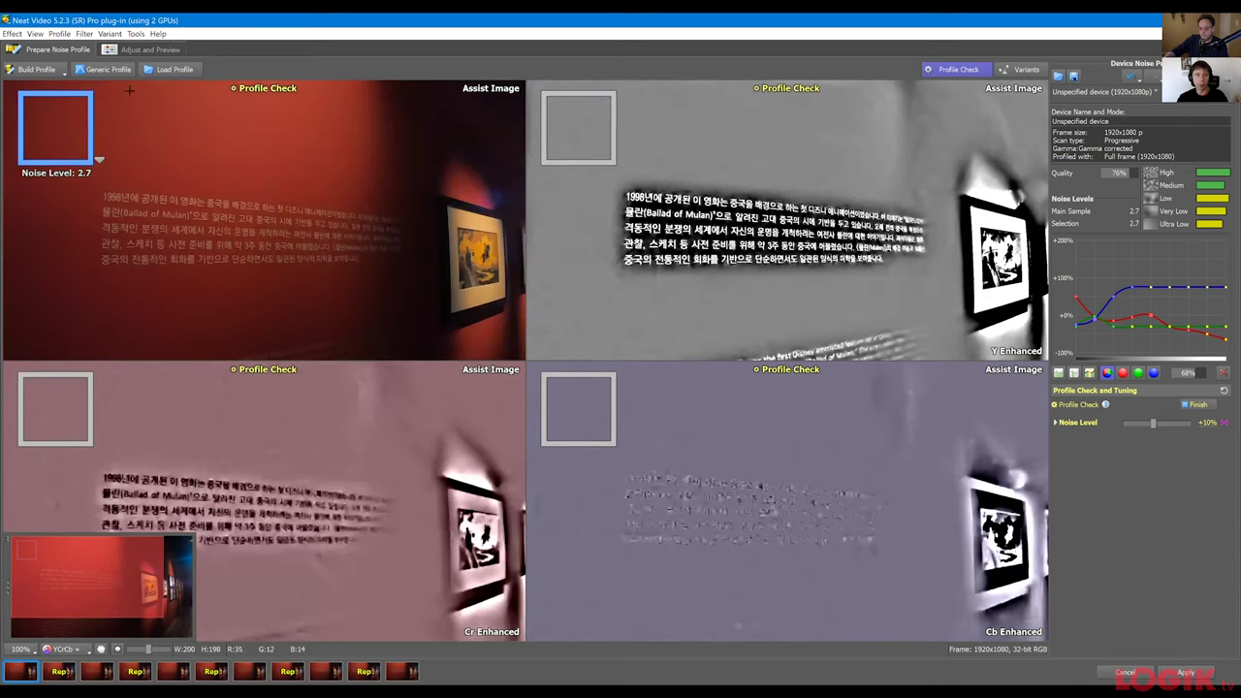
Switch to Adjust and Preview and start the Noise Level Check.
click(137, 51)
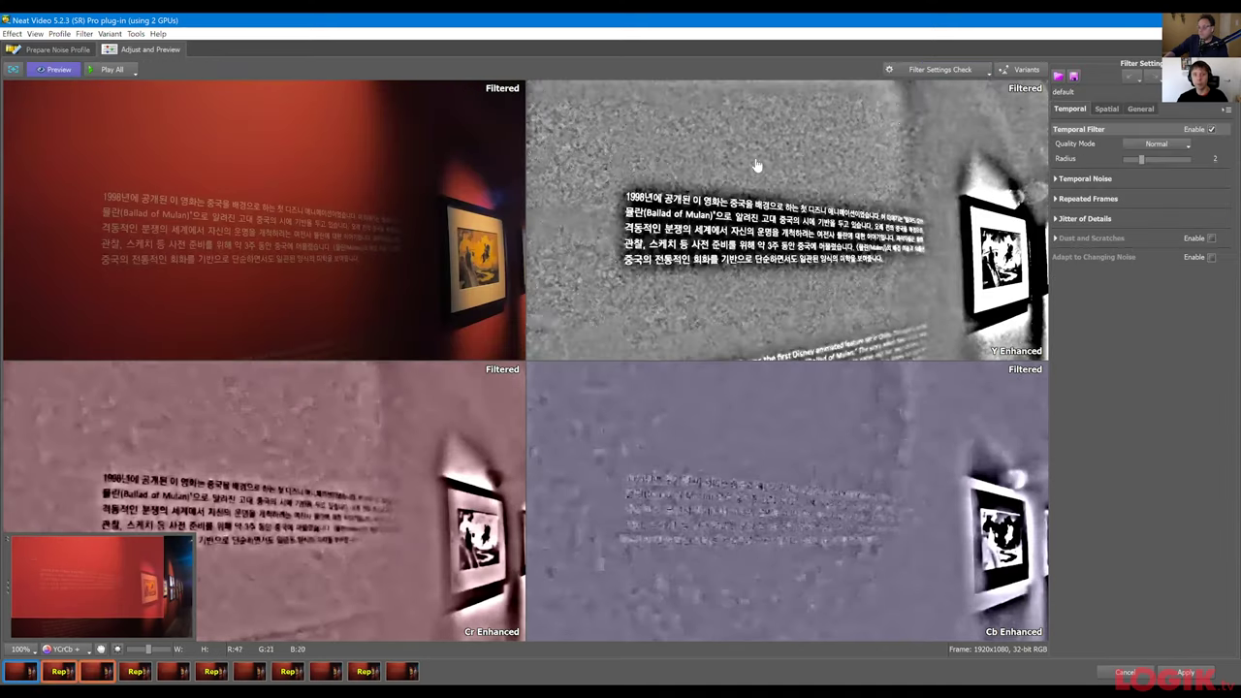
click(923, 70)
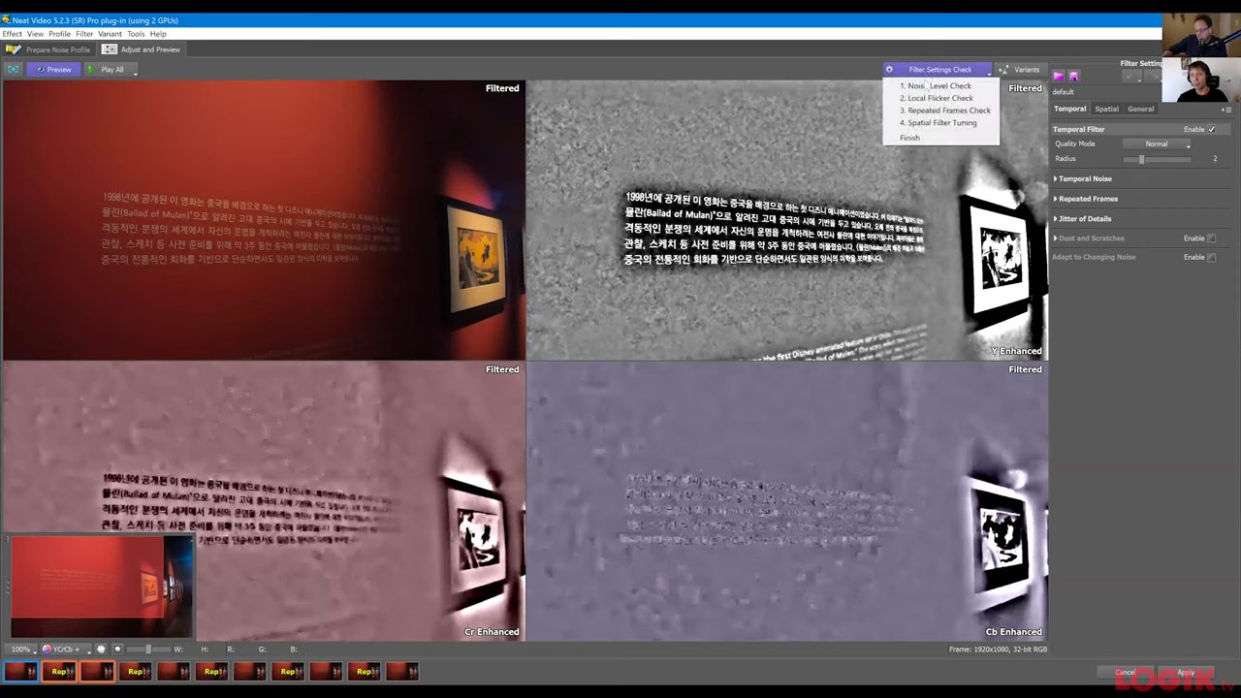
click(926, 86)
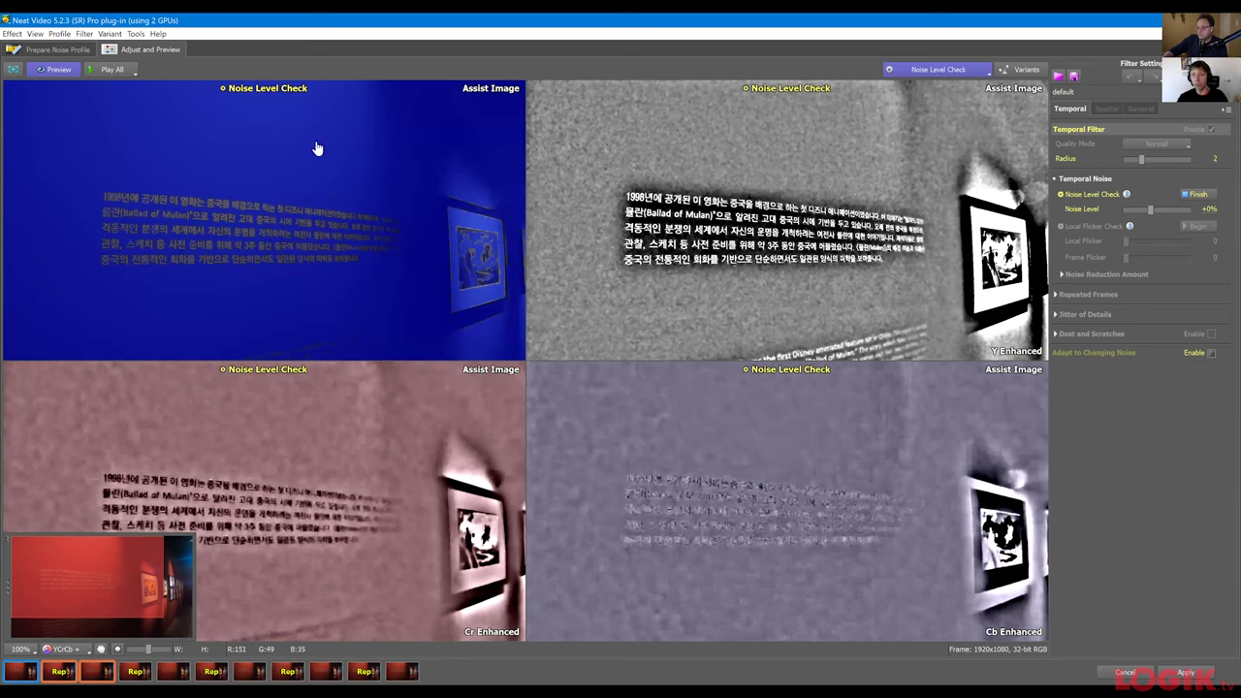
Move to the Local Flicker Check and set Local Flicker to 20.
click(921, 69)
click(919, 111)
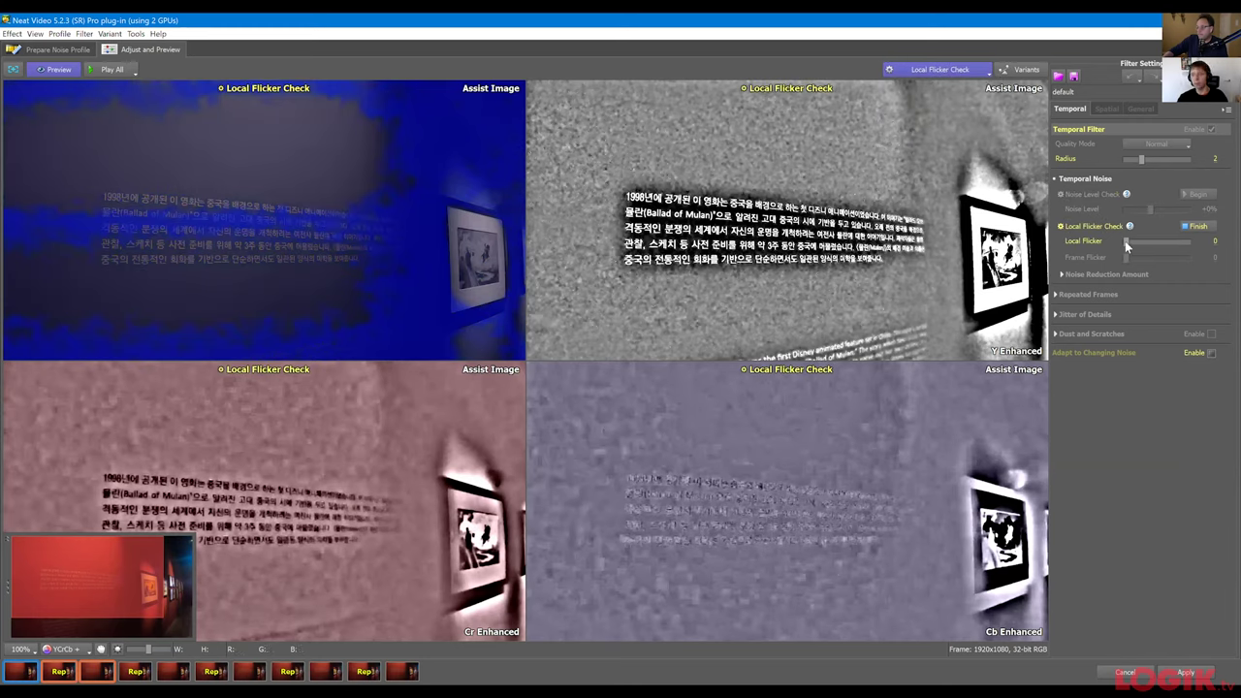
drag(1144, 246, 1148, 248)
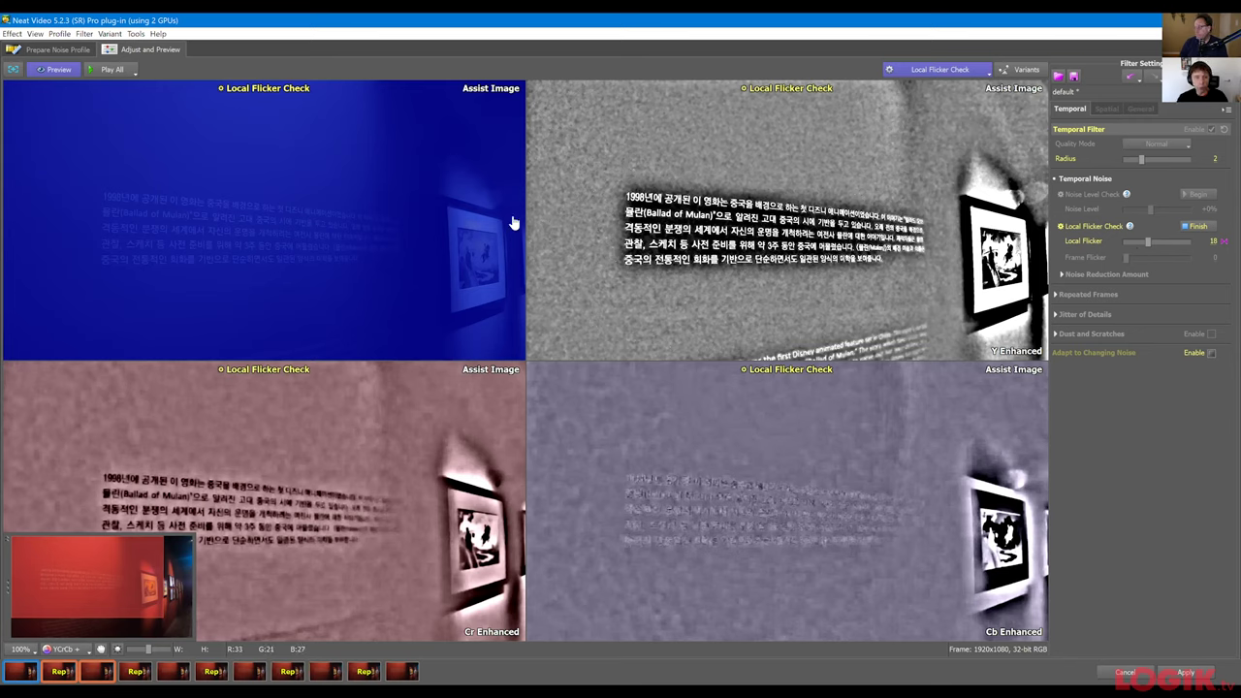
scroll(488, 230, up, 2)
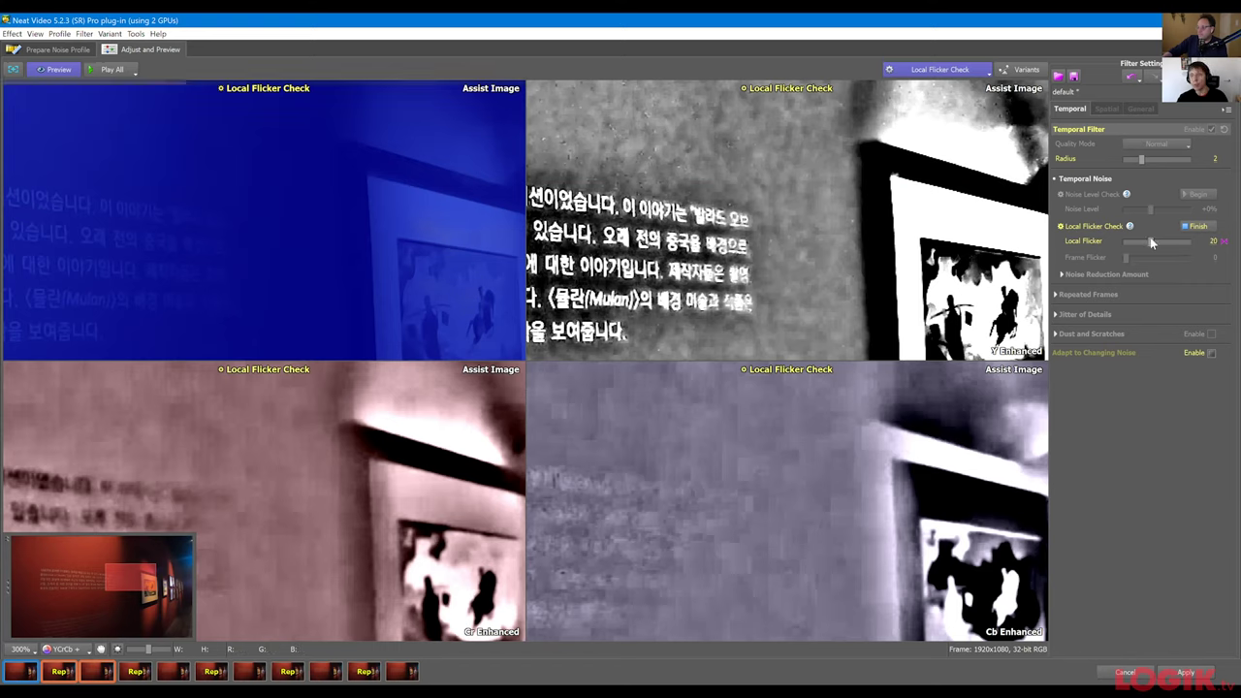
click(939, 70)
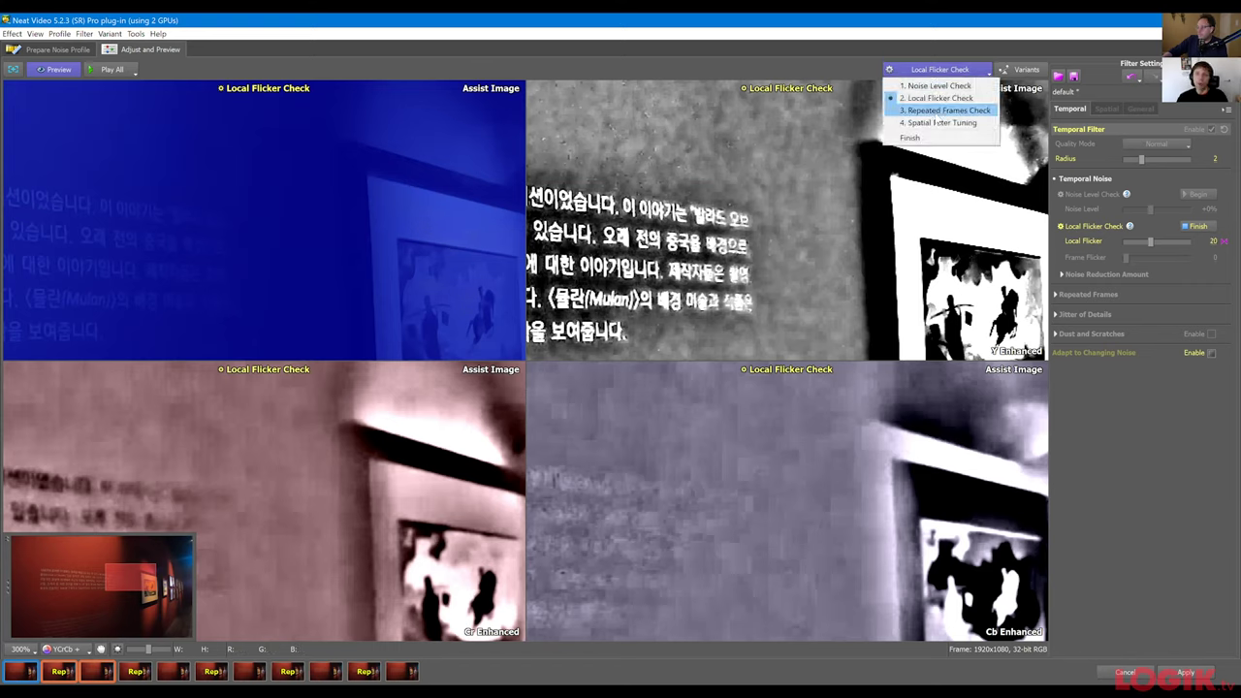
In Repeated Frames Check, set Radius to 4 and Repeat Rate to 50%, then finish the check.
click(937, 110)
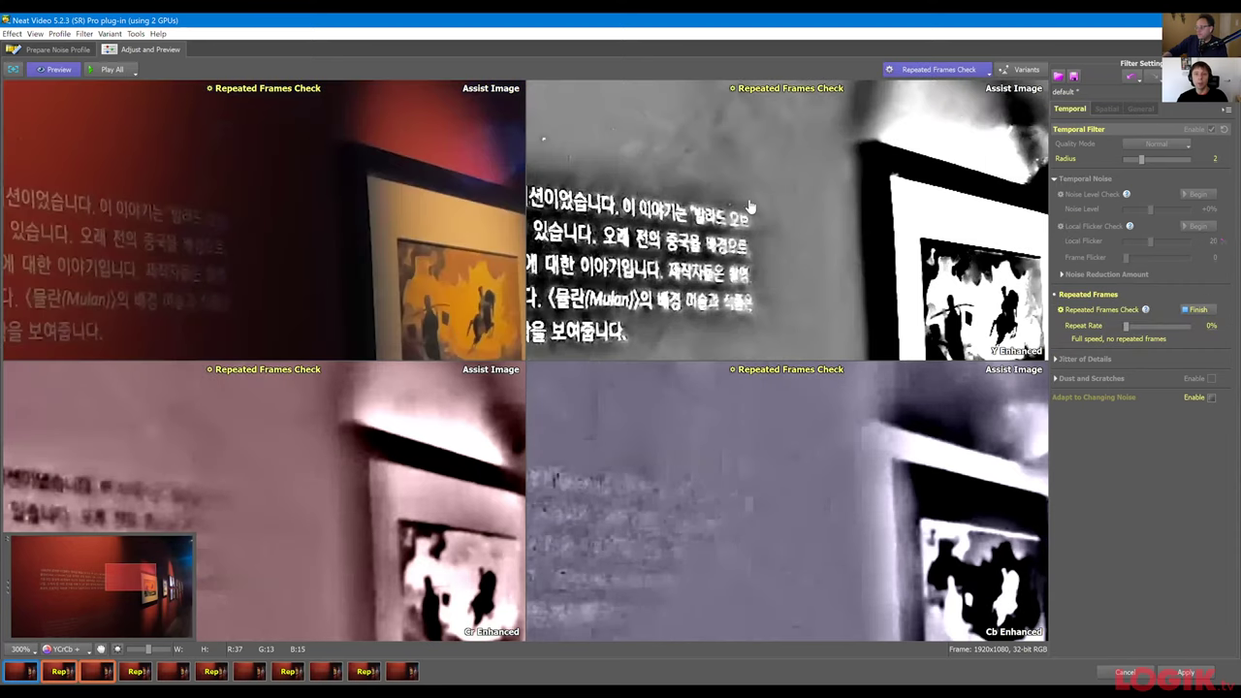
scroll(748, 201, down, 1)
scroll(796, 146, down, 1)
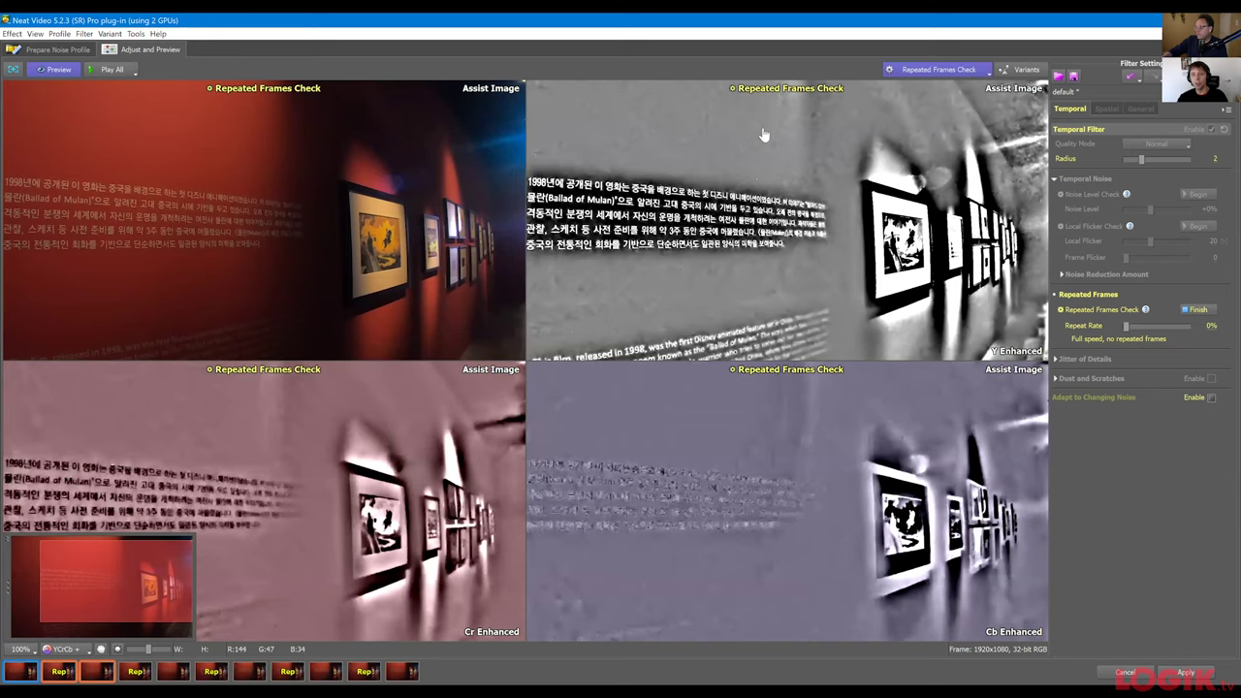
scroll(767, 136, up, 1)
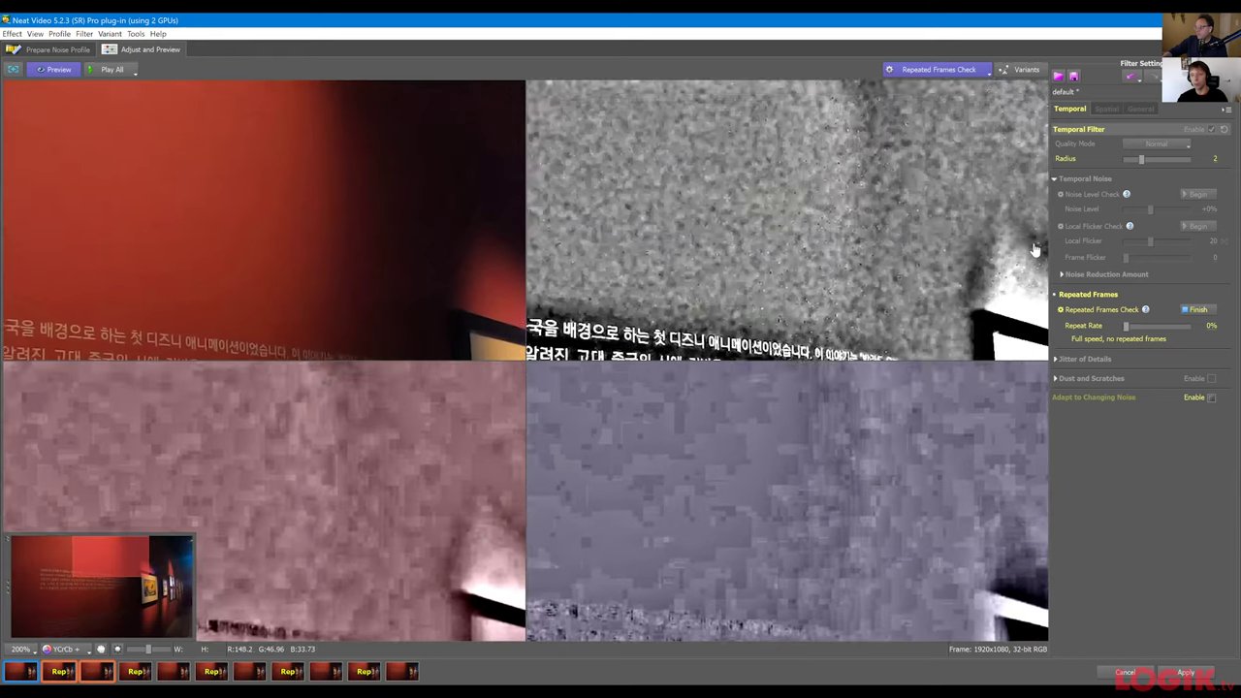
drag(1143, 161, 1171, 162)
drag(1129, 331, 1160, 333)
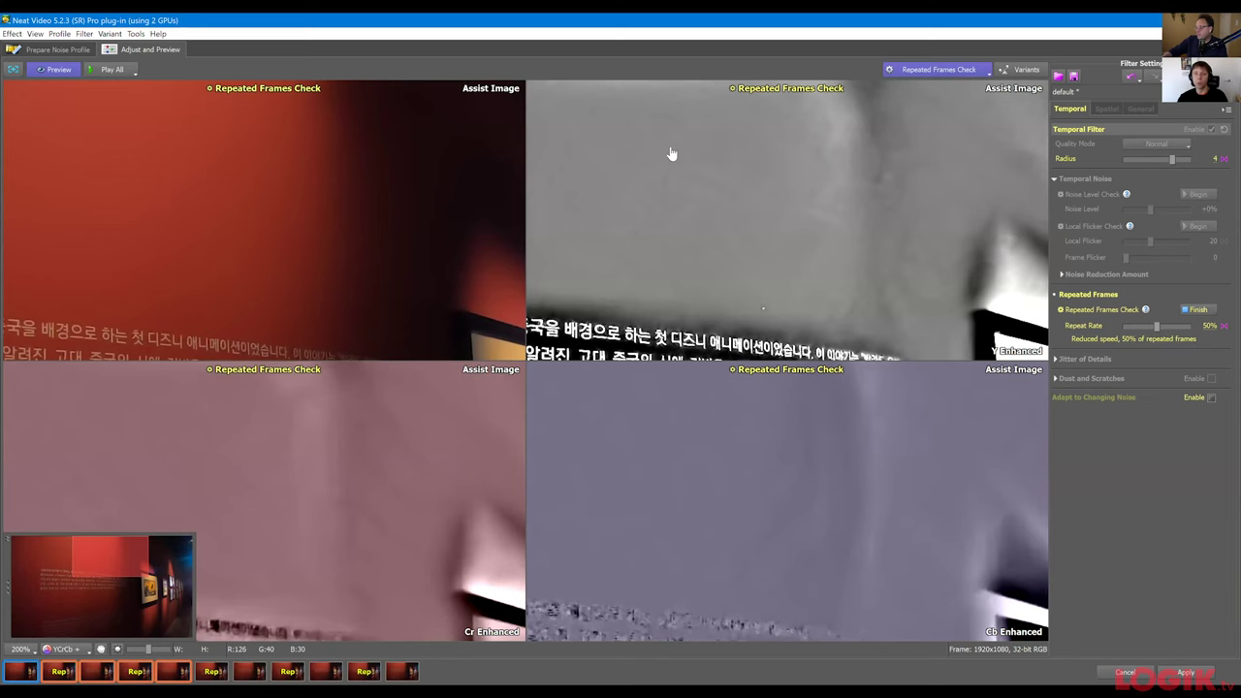
scroll(743, 124, down, 1)
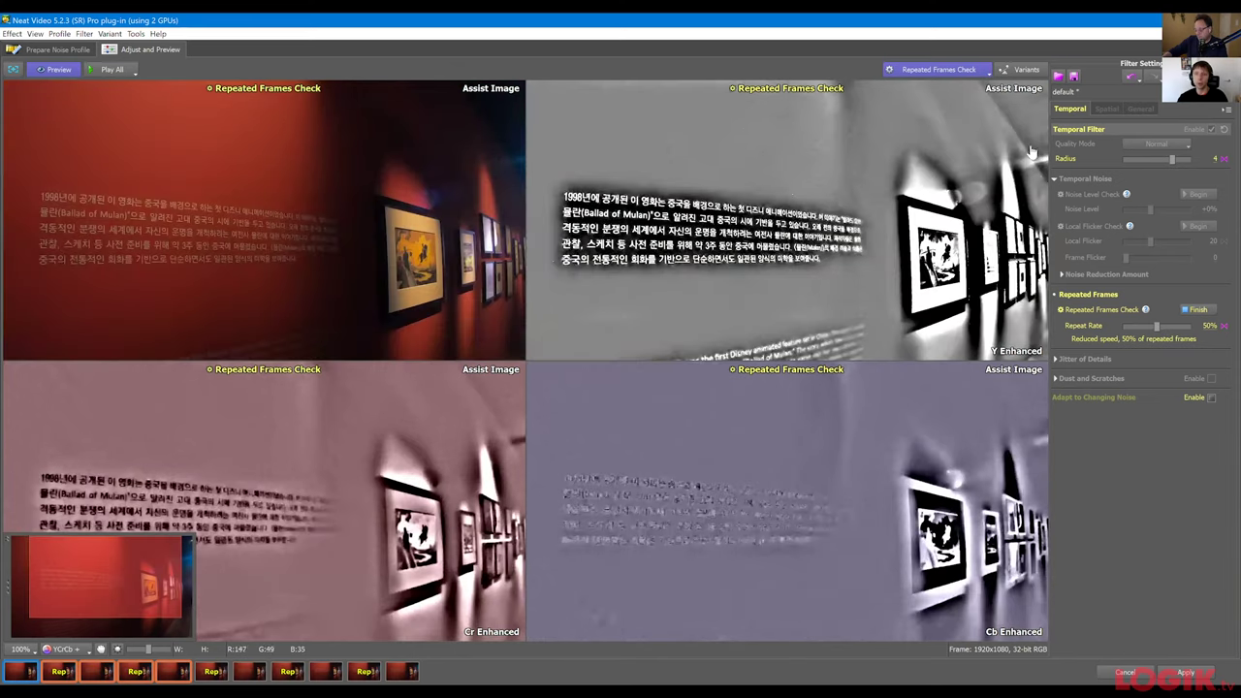
click(1199, 311)
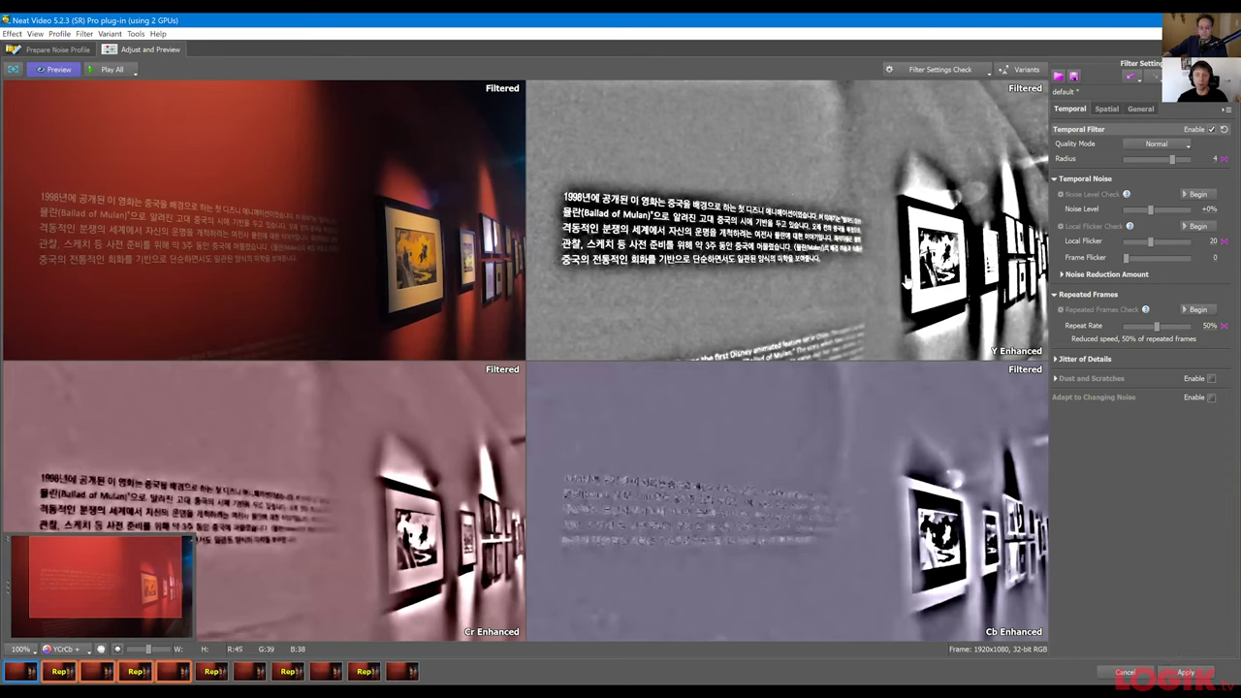
Expand Jitter of Details in the Temporal tab, showing Threshold +0% and Extended Filtration off.
click(1077, 361)
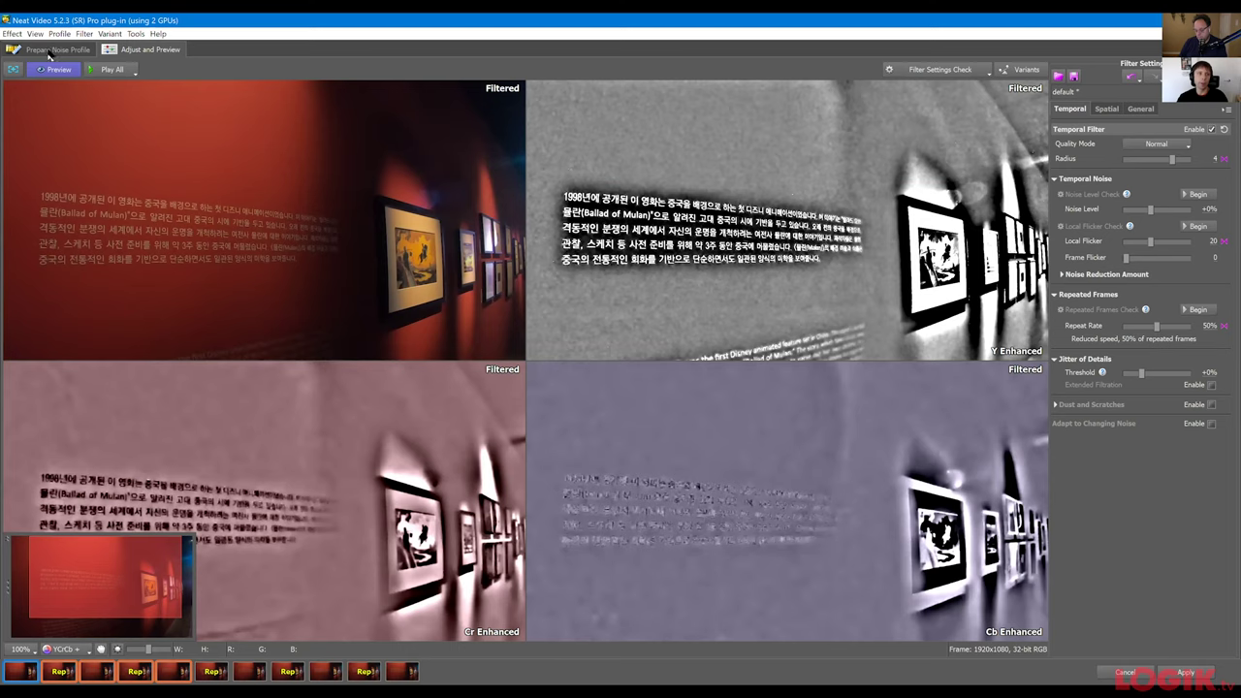
Move from Profile Check to Adjust and Preview, browsing the Filter Settings Check list without choosing.
click(952, 69)
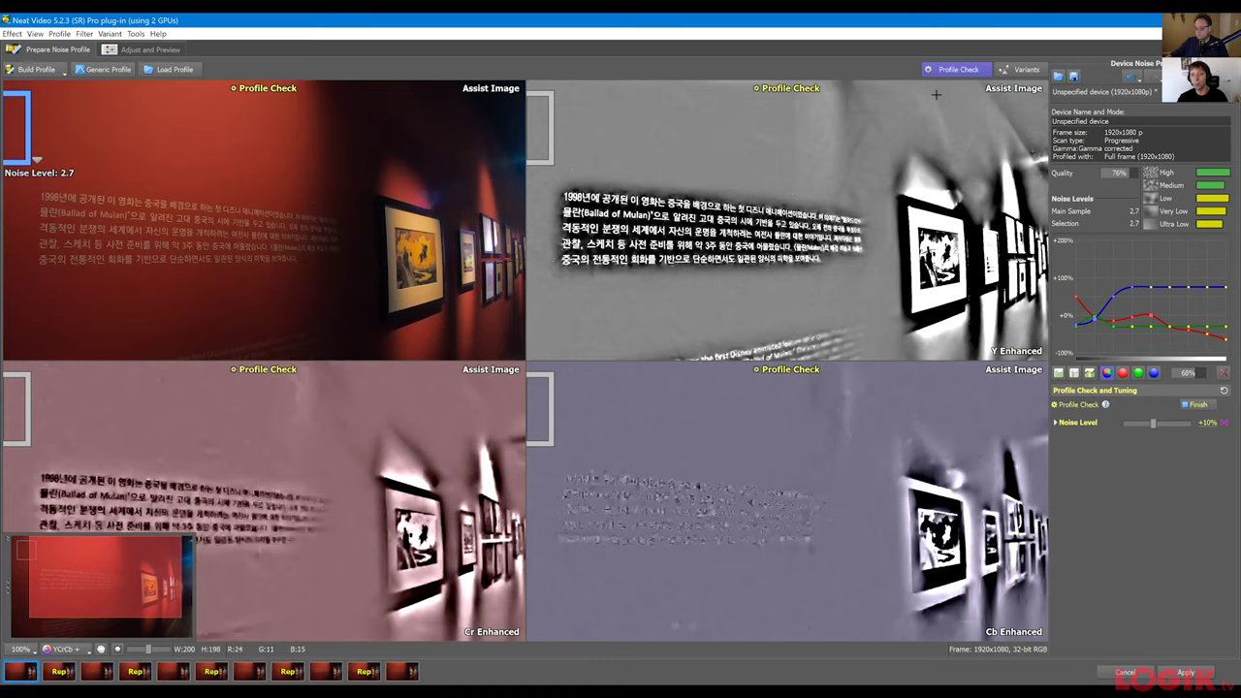
click(175, 52)
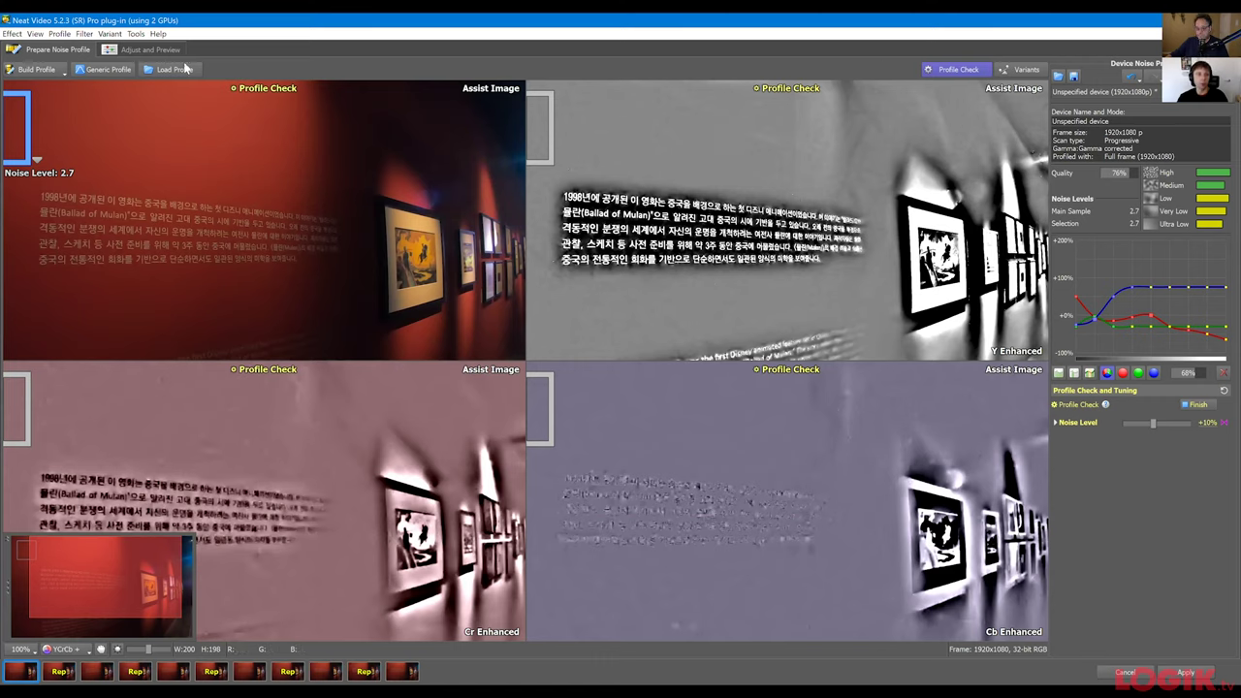
click(927, 76)
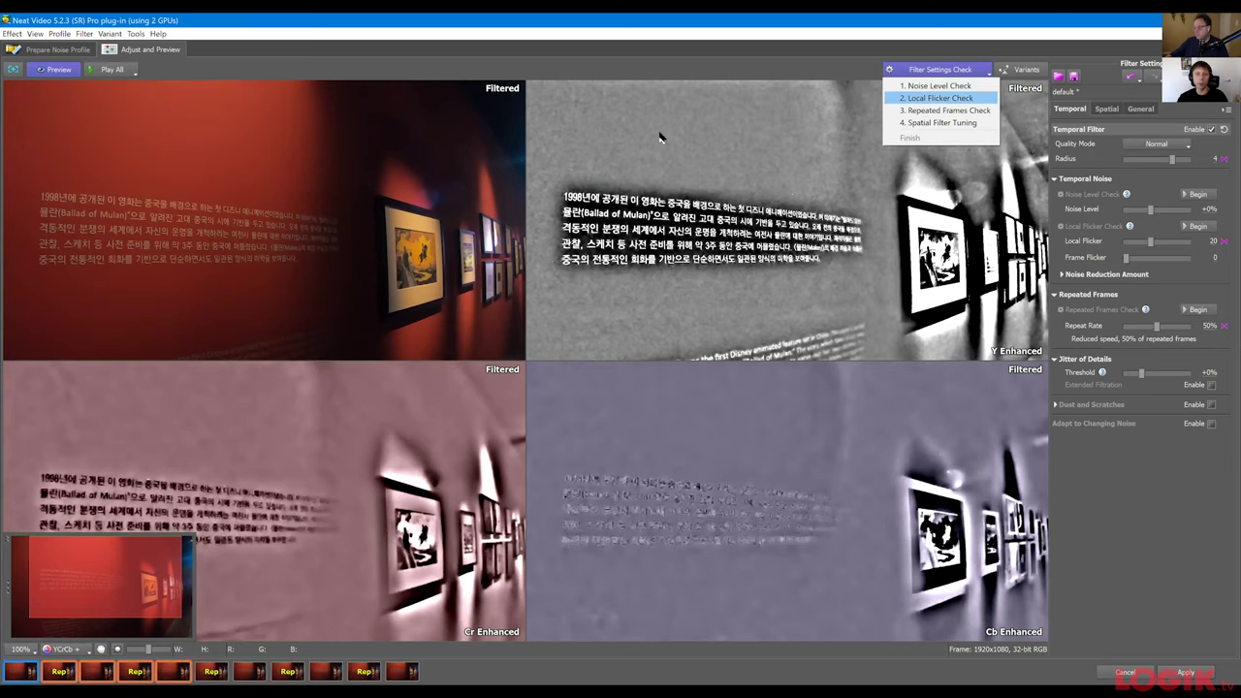
click(621, 117)
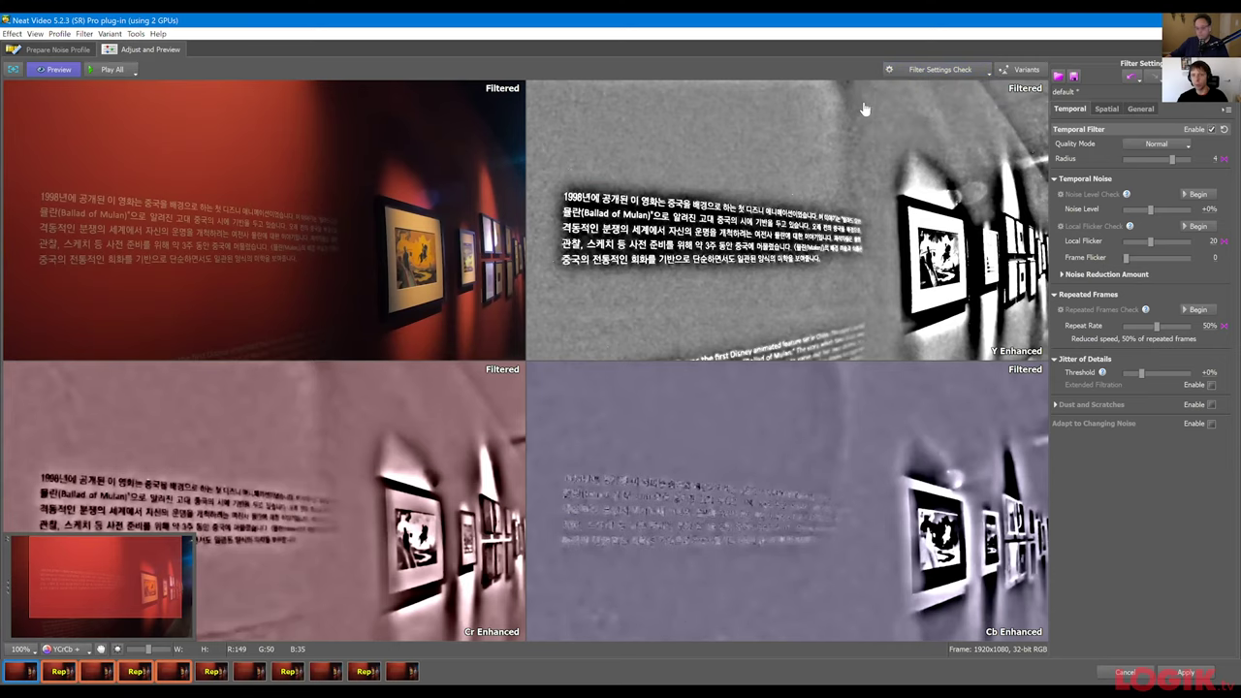
click(908, 73)
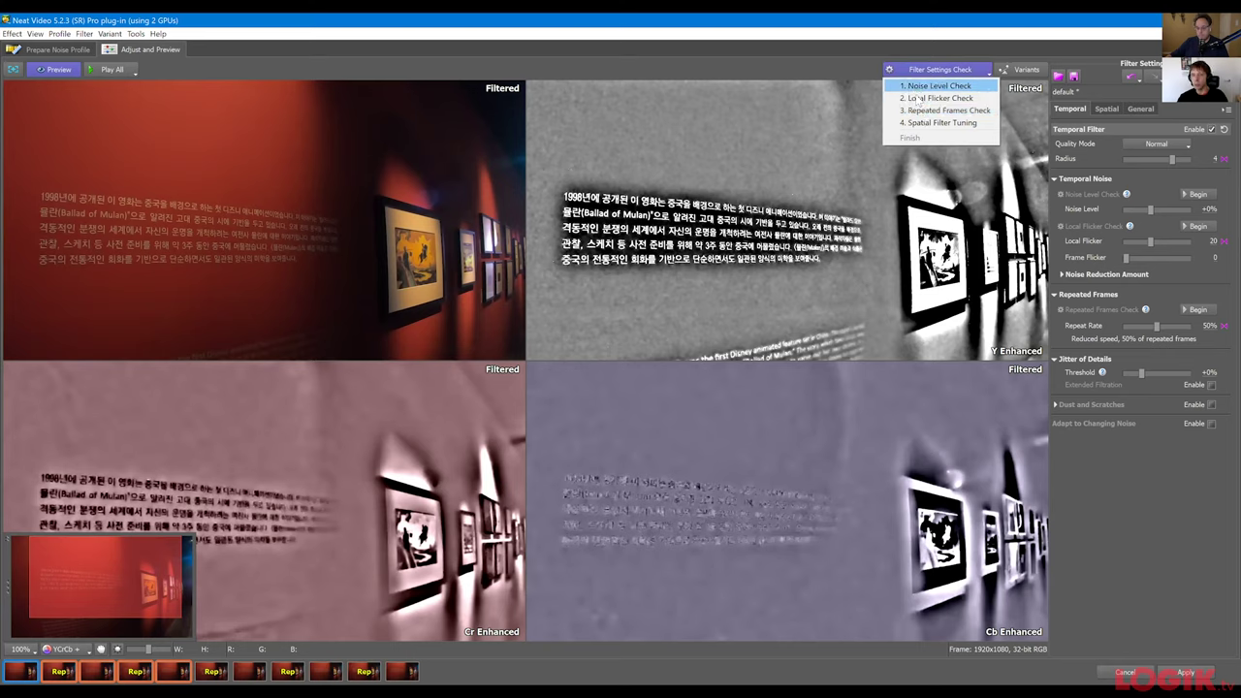
click(761, 152)
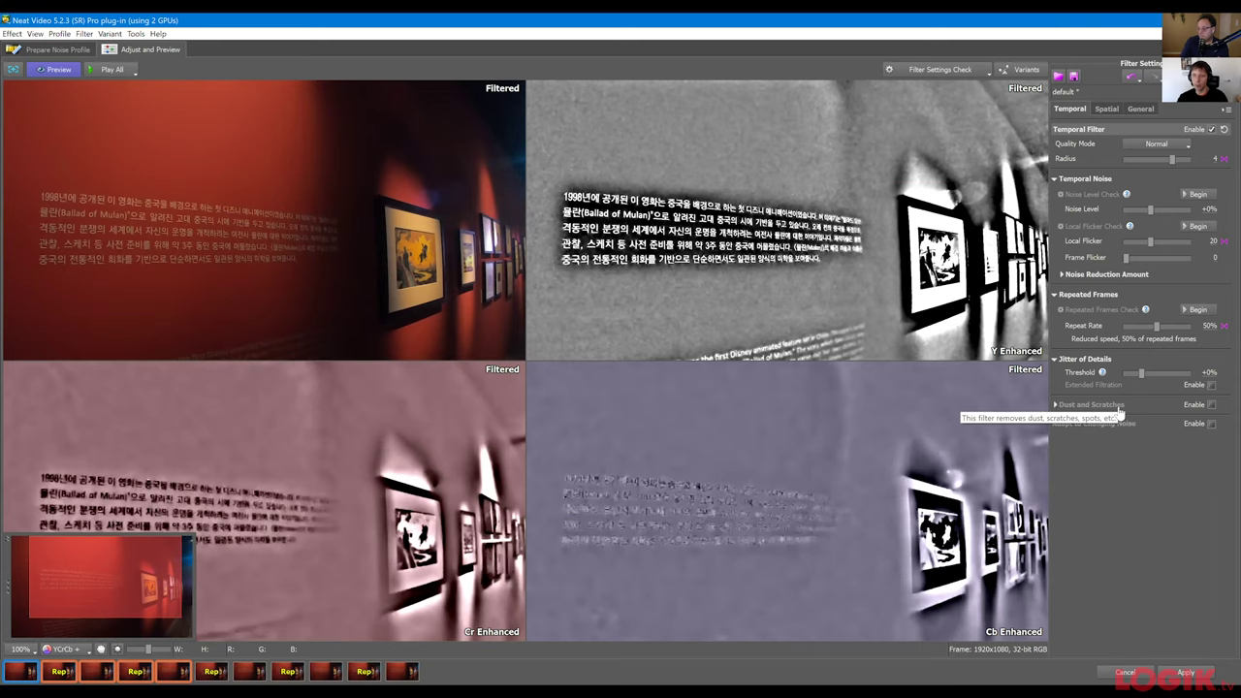
Expand the Dust and Scratches section to show Mode, Threshold and Amount, then dismiss the Filter Settings Check list.
click(1116, 407)
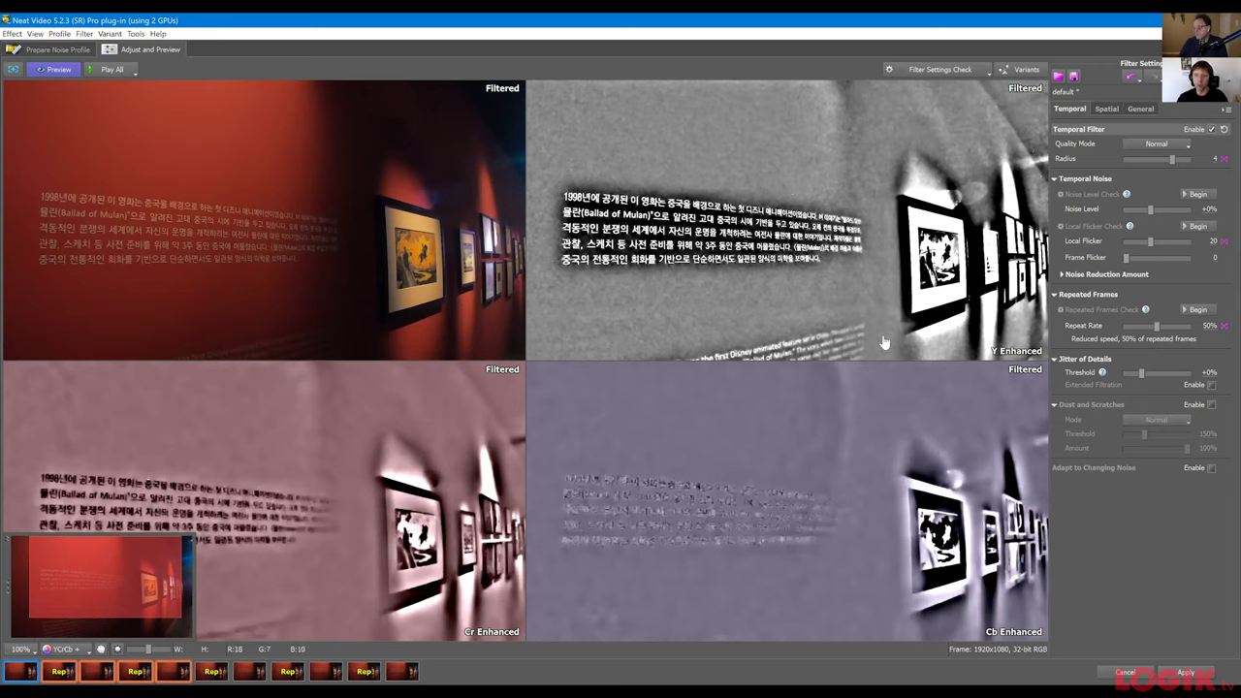
click(954, 70)
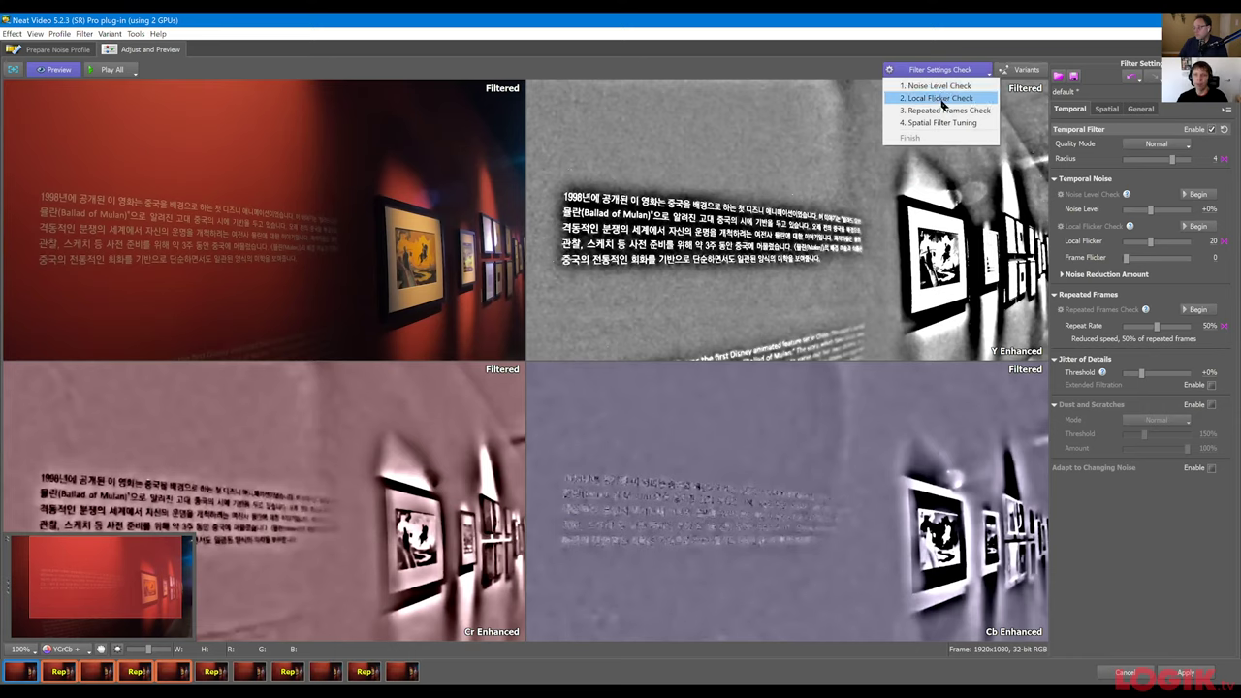
click(798, 75)
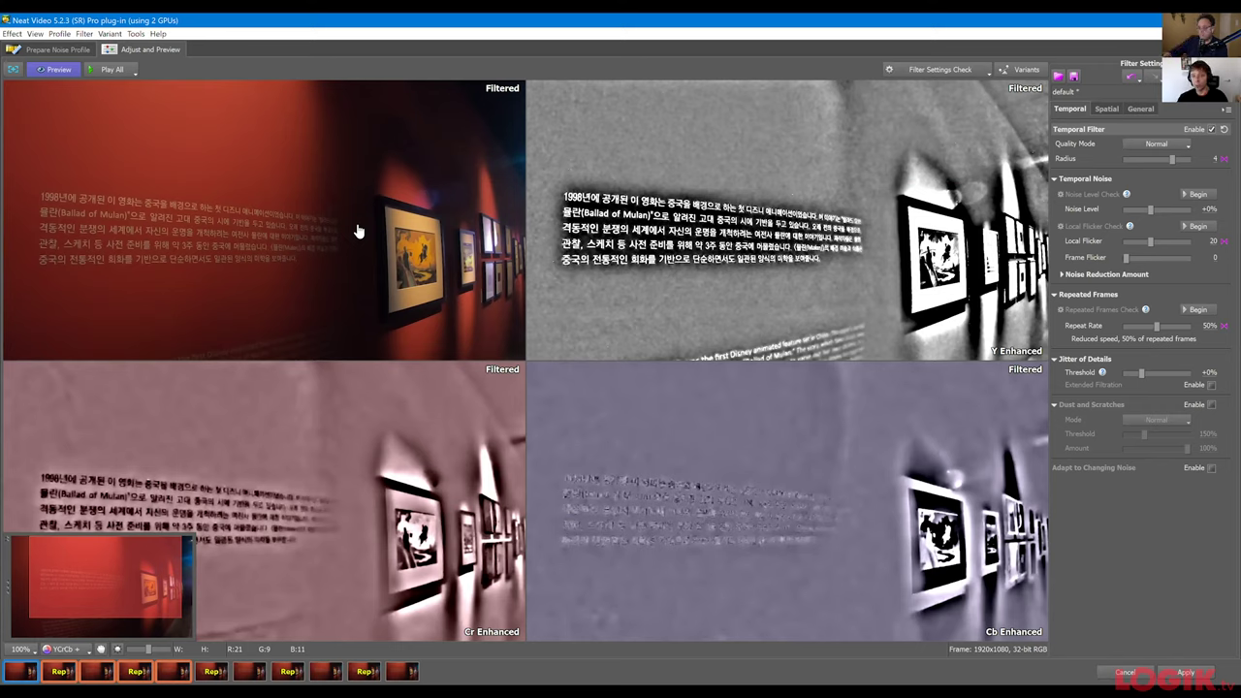
Launch Optimize Settings from the Performance tab of Tools > Preferences for 32-bit 1920x1080 frames.
click(135, 34)
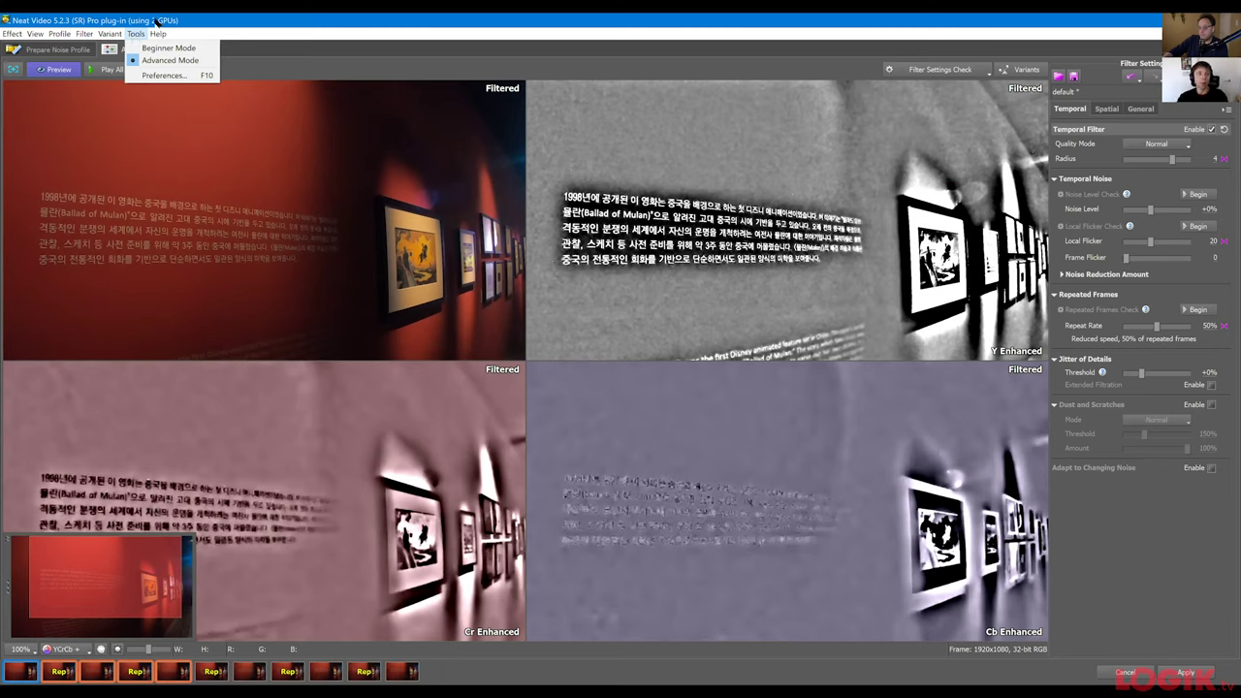
click(155, 22)
click(136, 34)
click(135, 76)
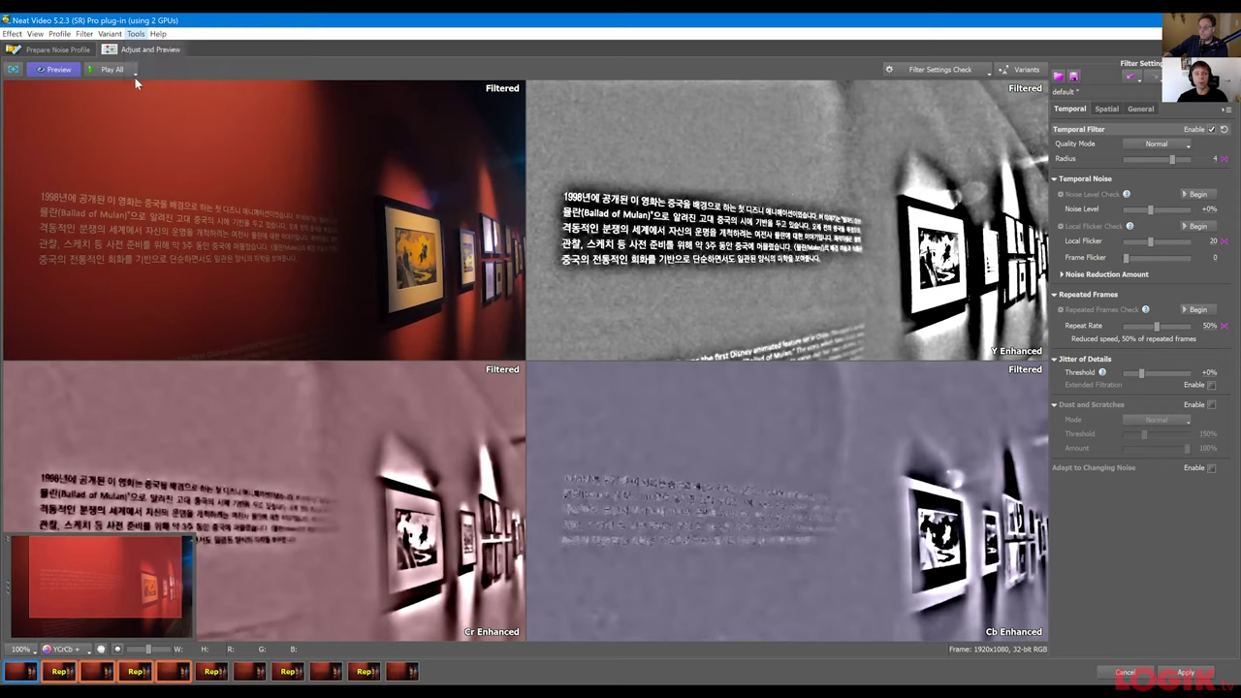
click(632, 273)
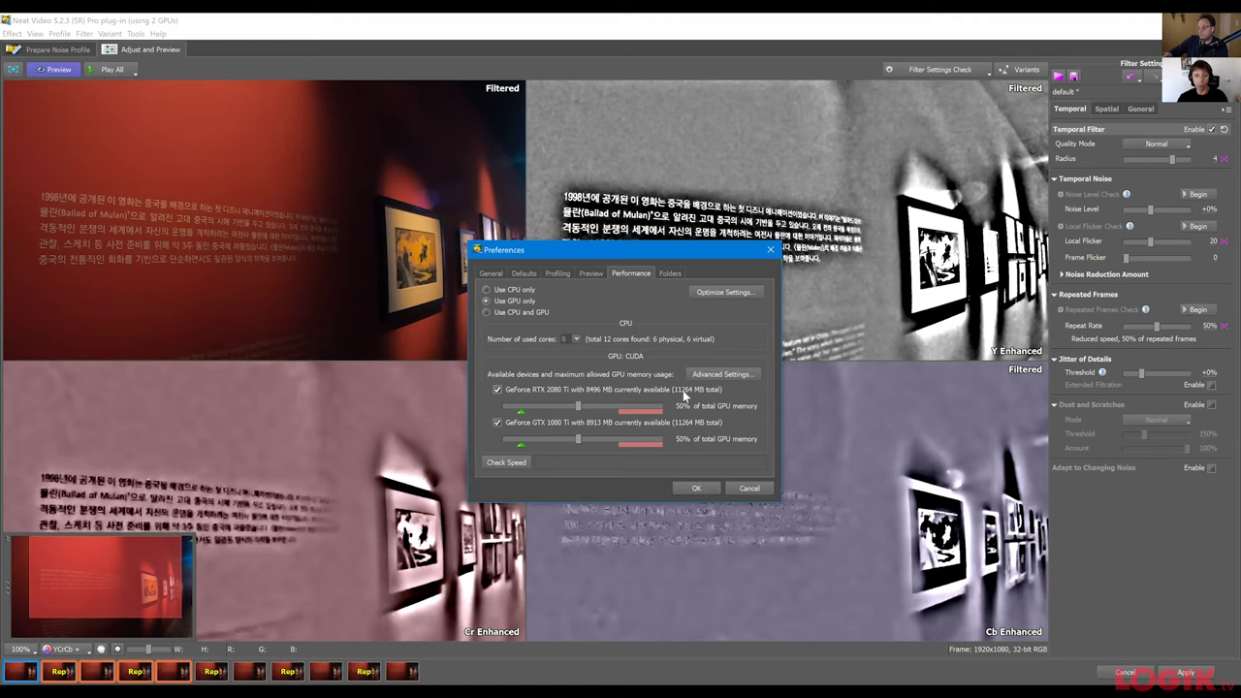
click(732, 297)
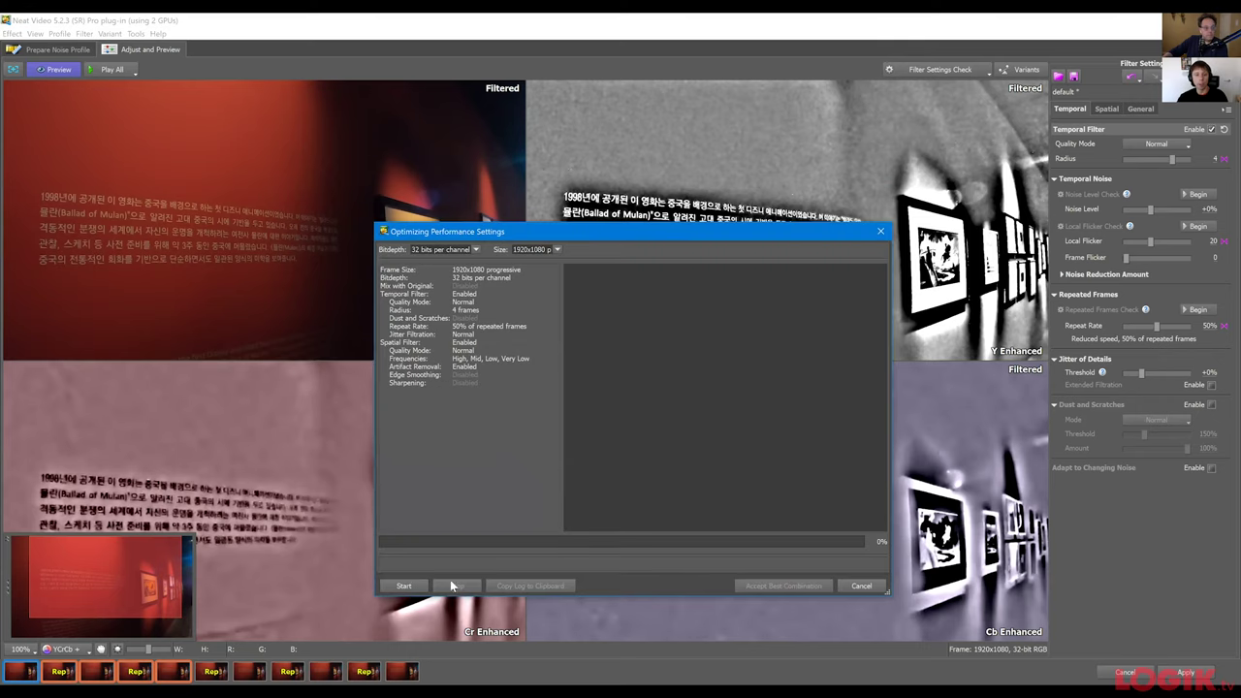
Start the optimization test and let it finish, finding GPU only with both GPUs at 26.5 frames/sec.
click(394, 587)
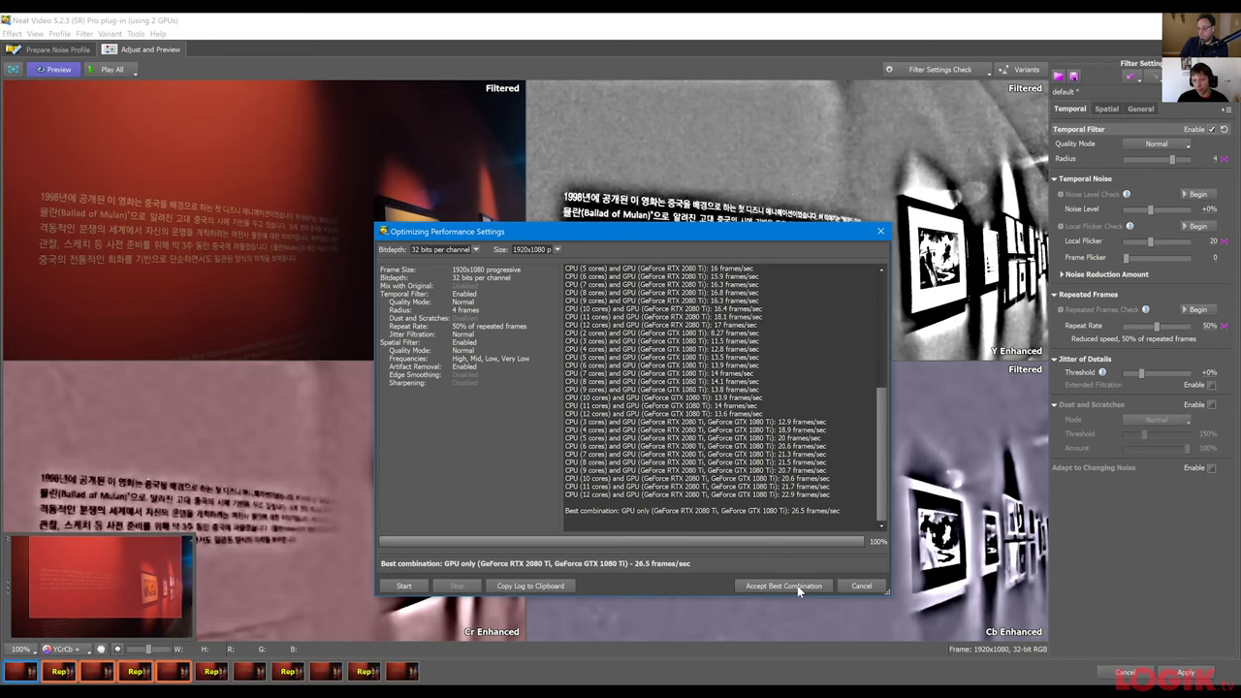
Accept the GPU-only combination with both GeForce cards and confirm Preferences with OK.
click(784, 586)
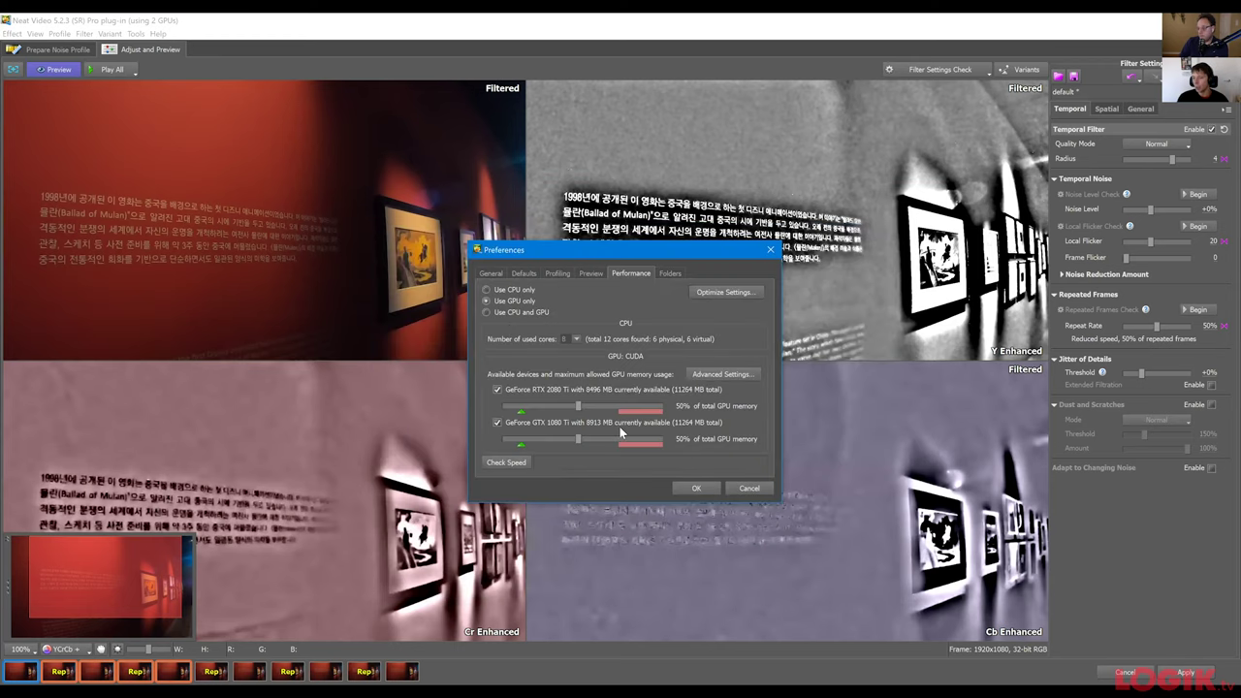
click(701, 488)
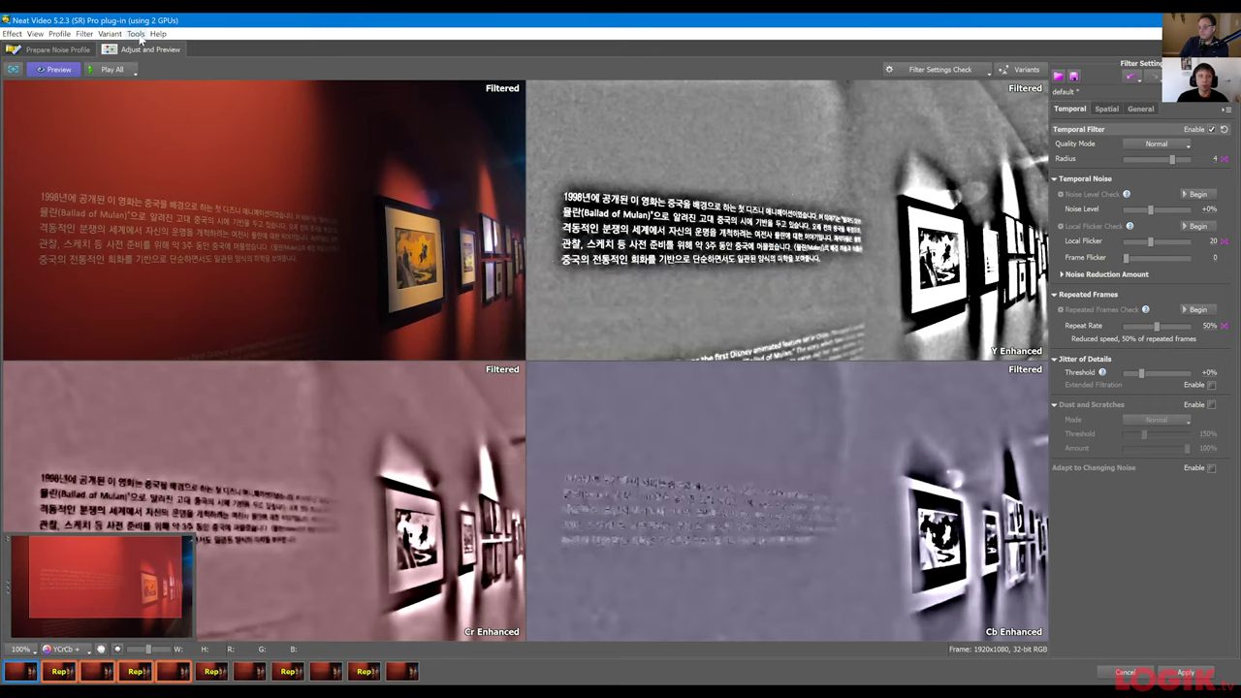
click(136, 33)
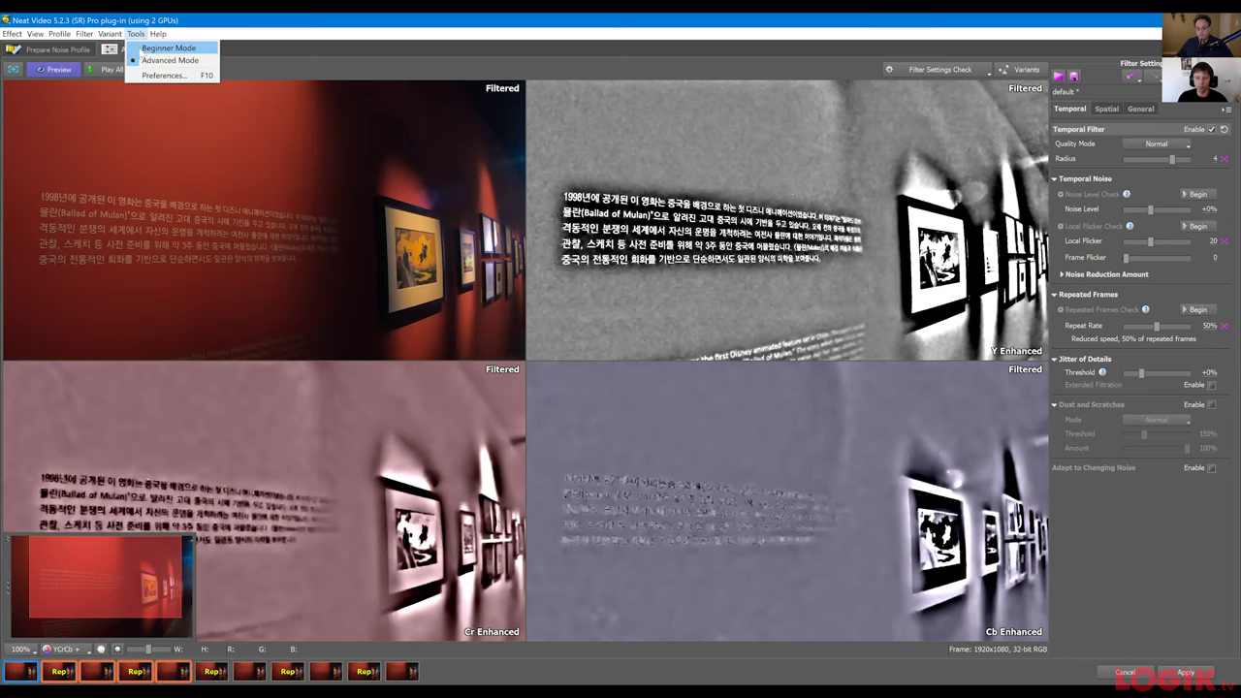
Run Check Speed twice in the Performance preferences with both GPUs, measuring 26.2 frames/sec.
click(165, 76)
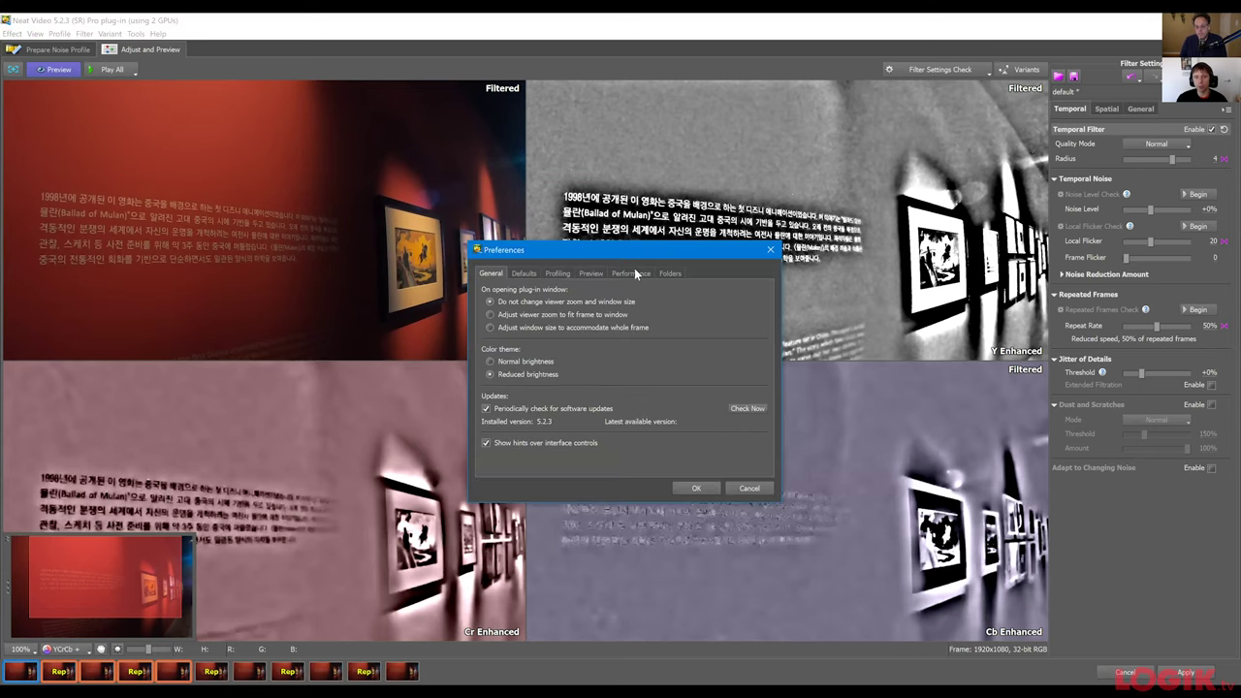
click(633, 274)
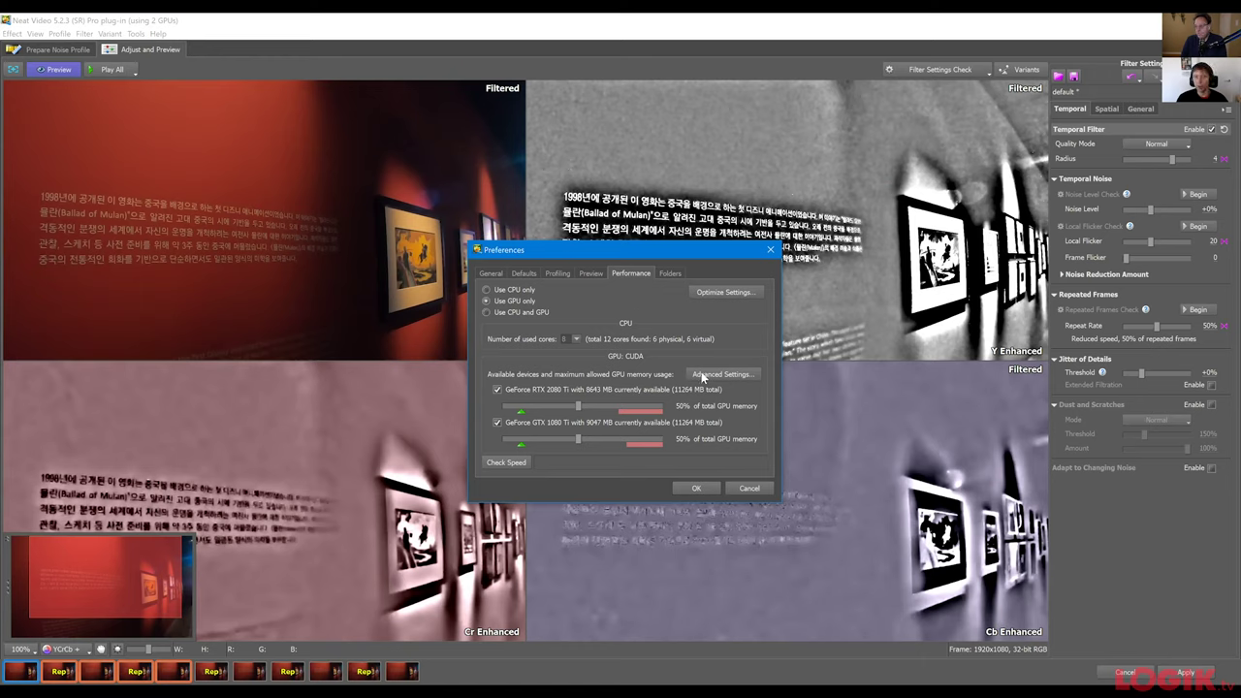
click(501, 465)
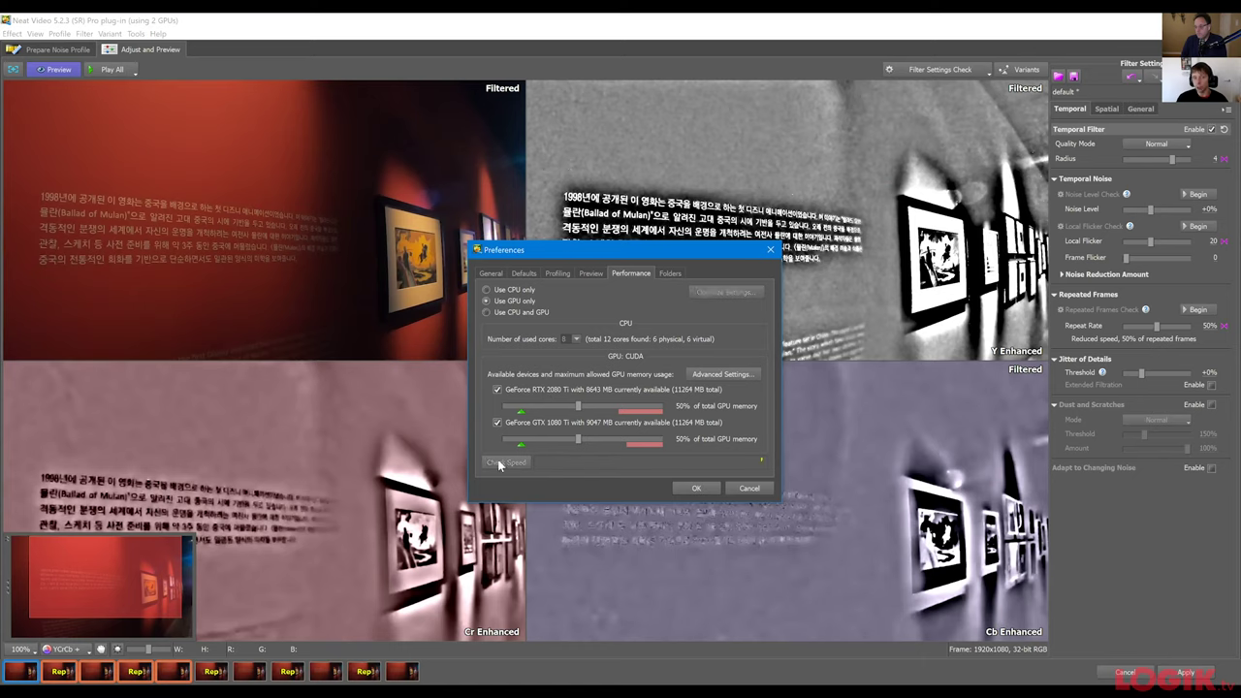
click(495, 464)
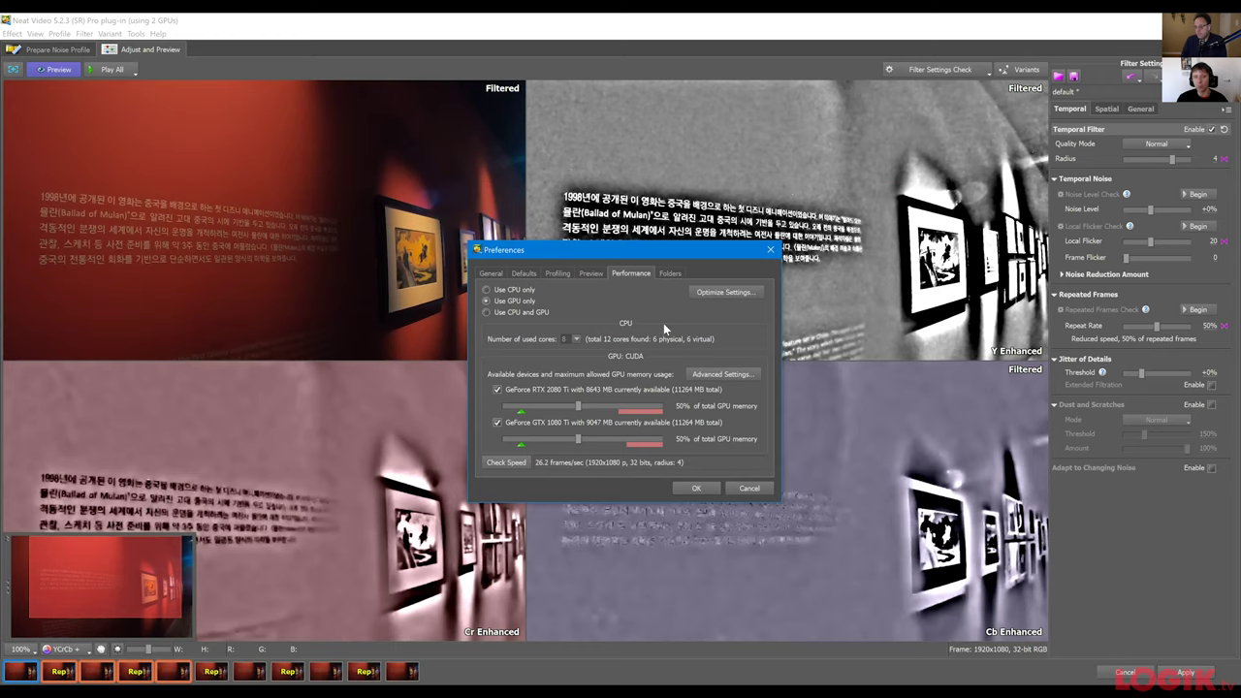
Check speed with the GTX 1080 Ti disabled (19.5 frames/sec), then re-enable it.
click(498, 422)
click(505, 462)
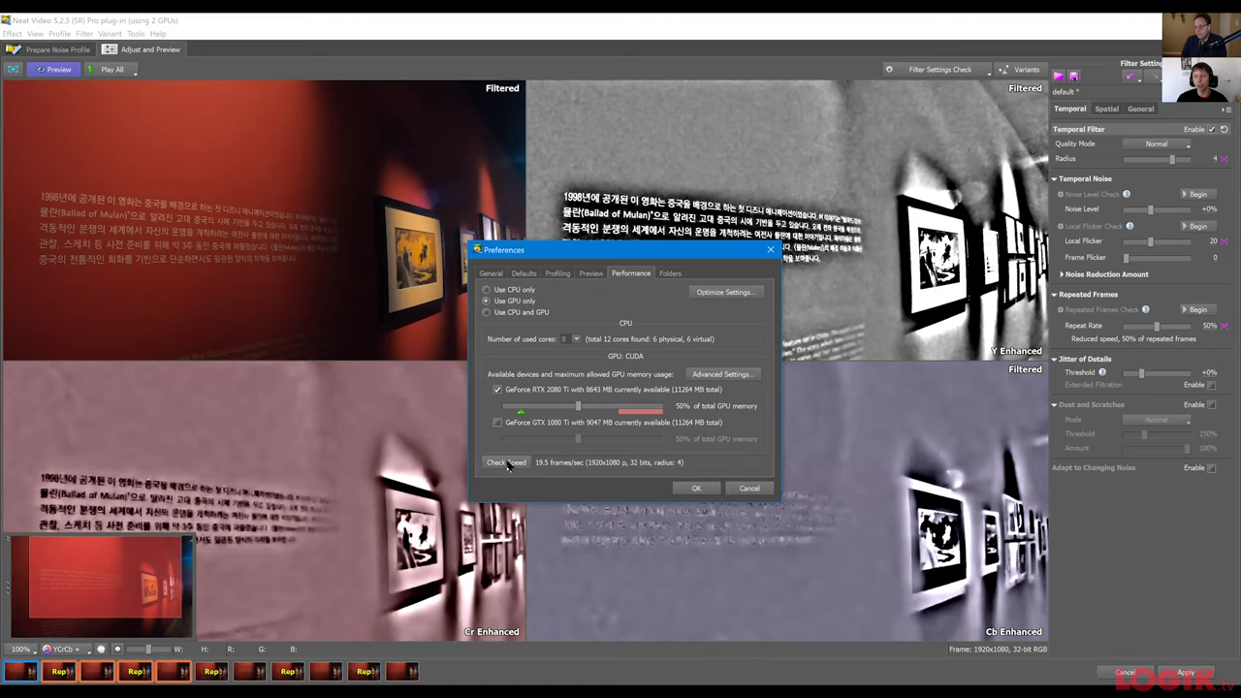
click(497, 423)
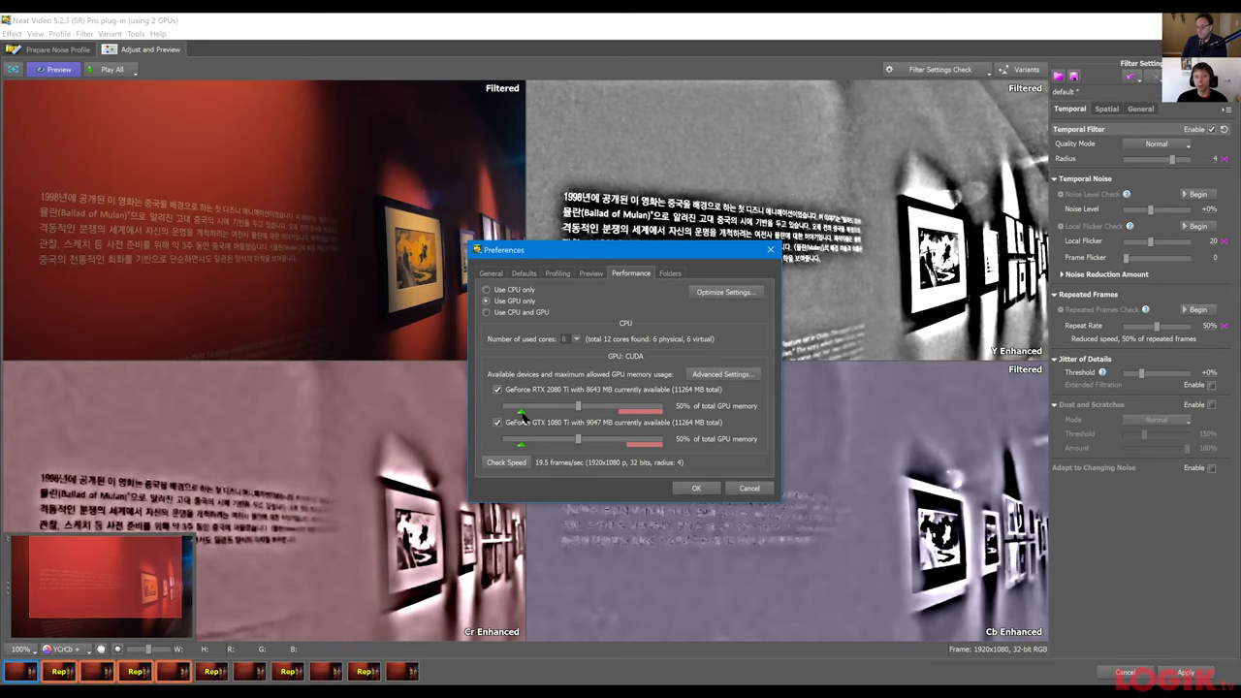
Review each GeForce card's 50% GPU memory setting, then cancel out of Preferences.
mouse_move(524, 415)
mouse_move(648, 417)
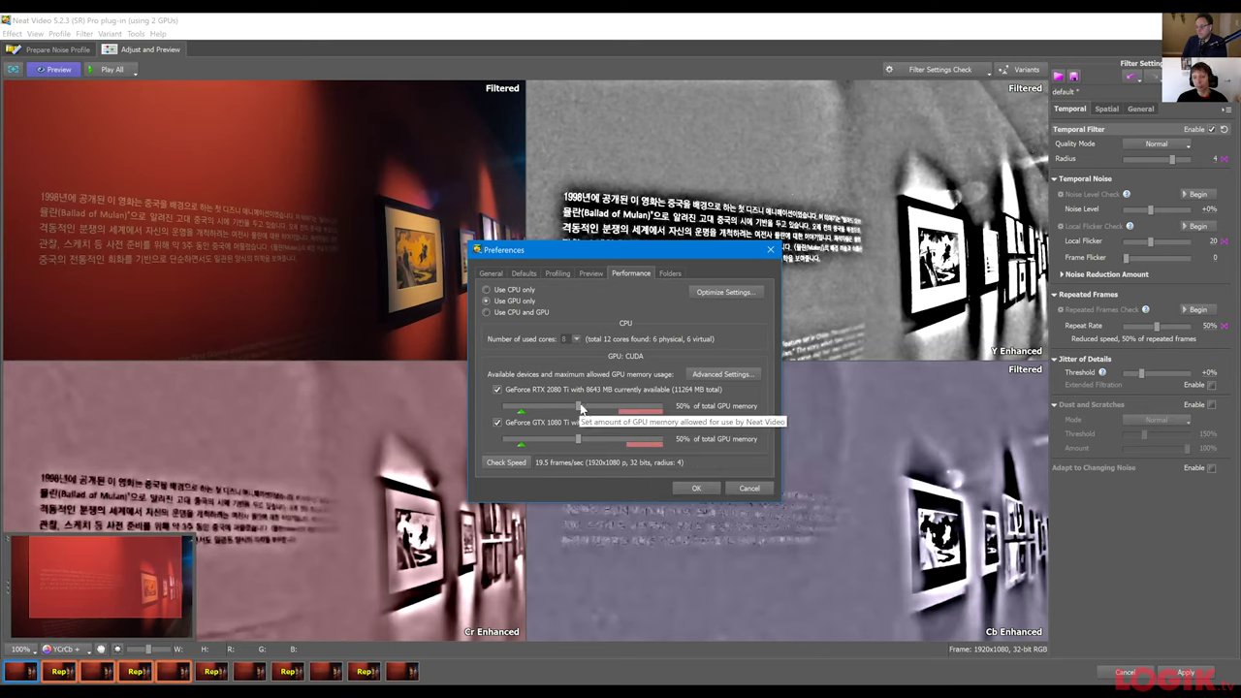
click(750, 489)
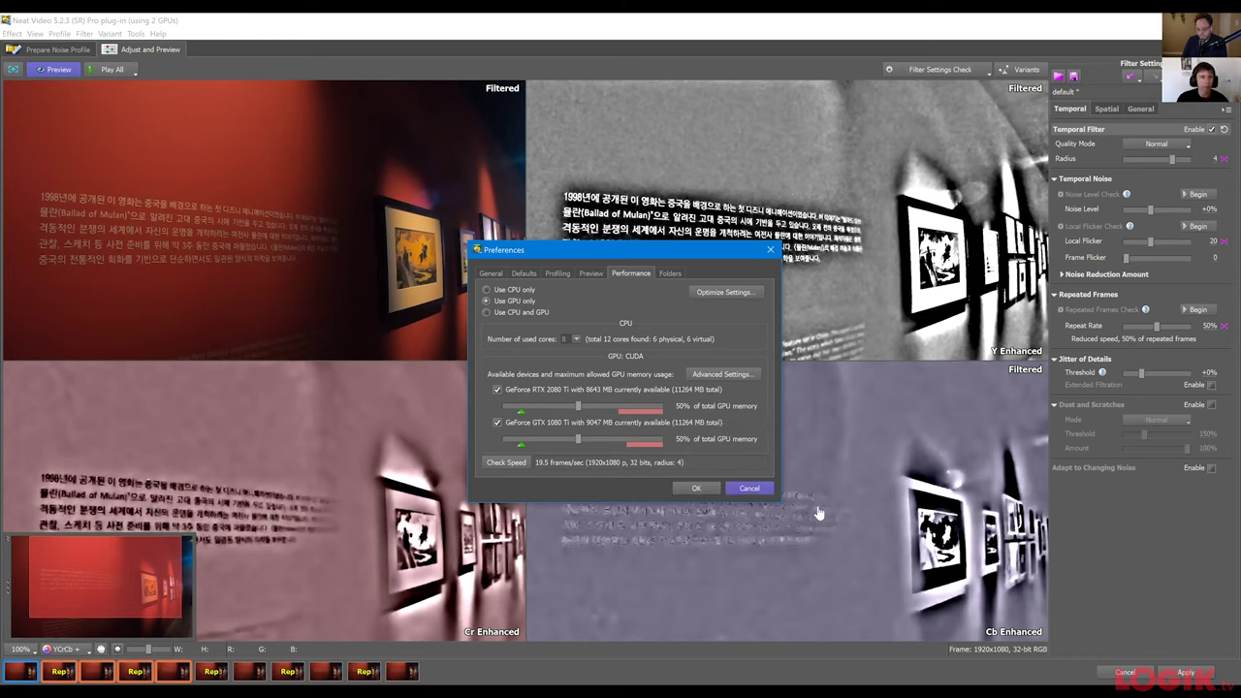
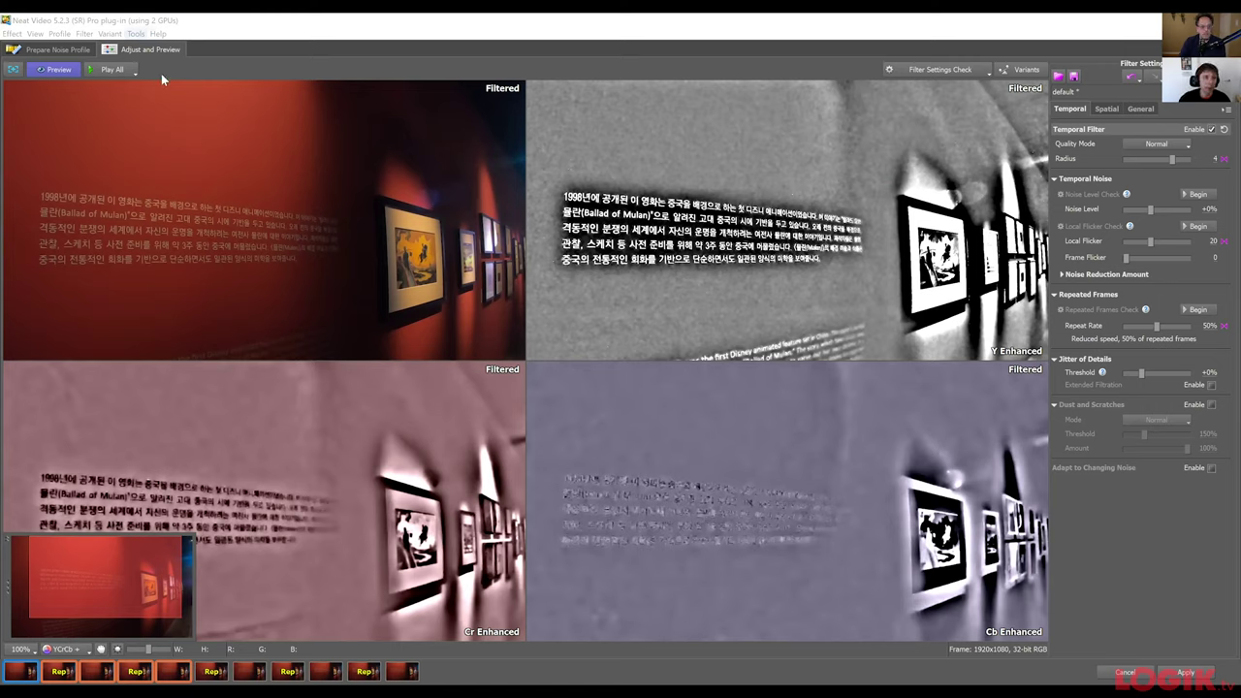
Lower the GeForce RTX 2080 Ti GPU memory share in preferences, then discard the changes.
click(627, 273)
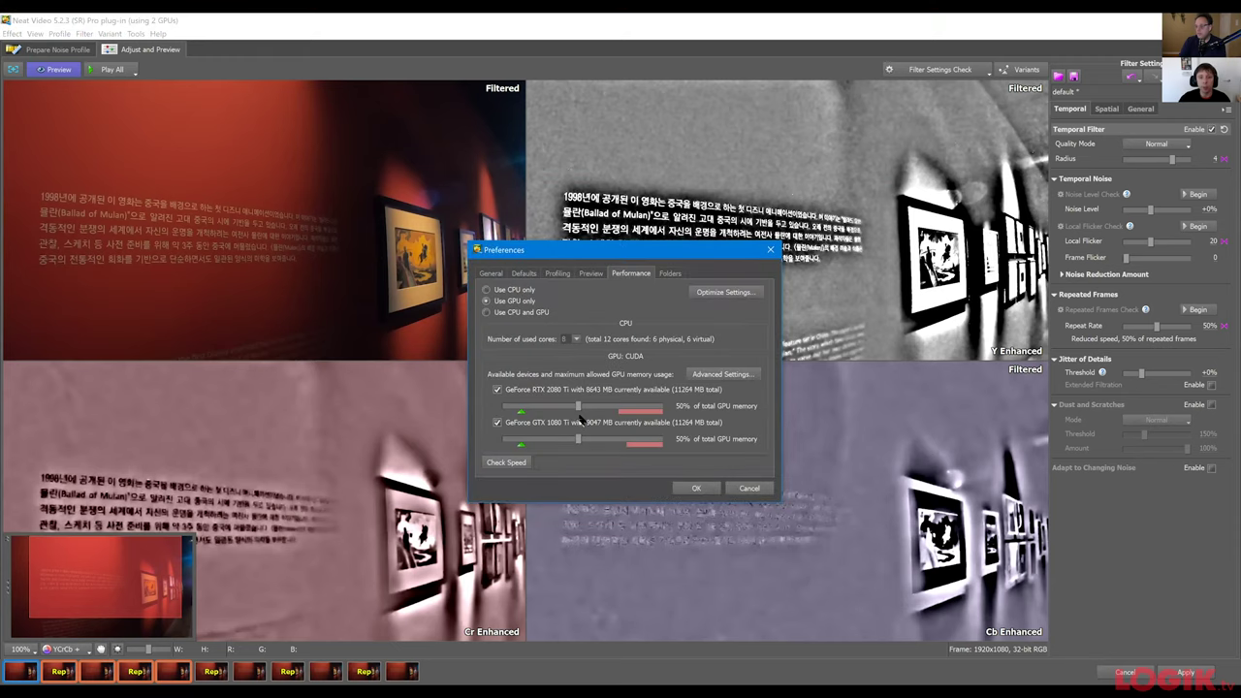
drag(530, 408, 518, 418)
mouse_move(520, 411)
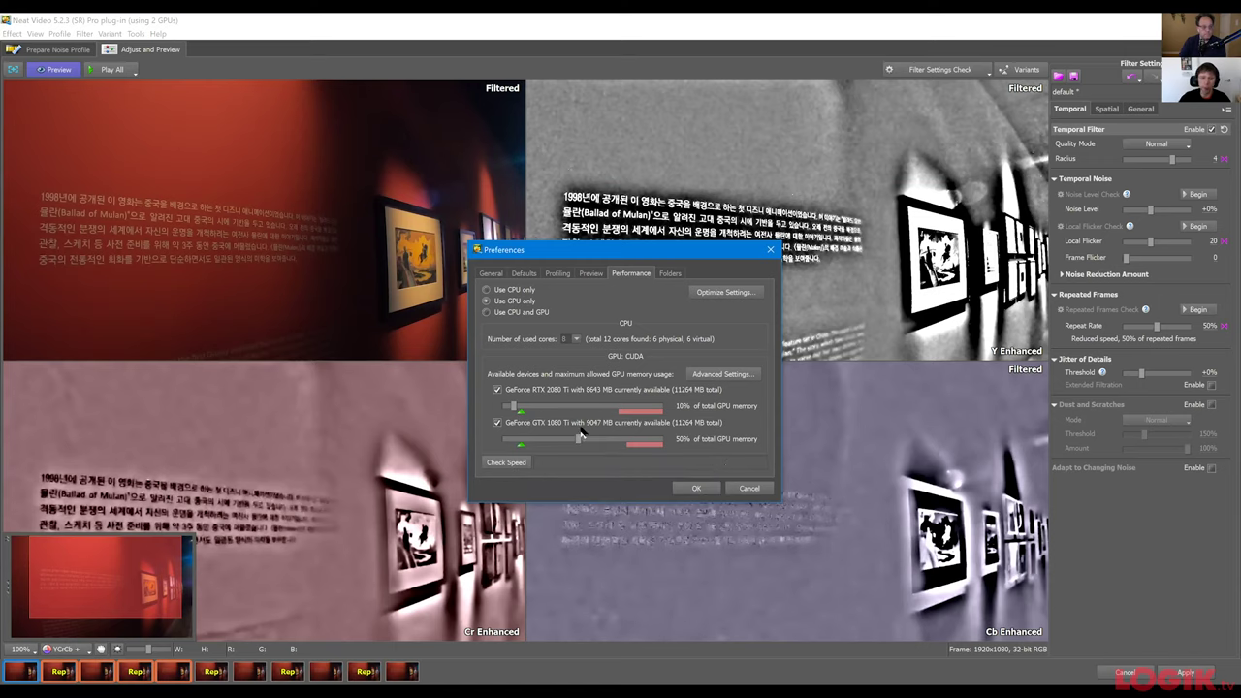
drag(516, 411, 515, 411)
click(750, 489)
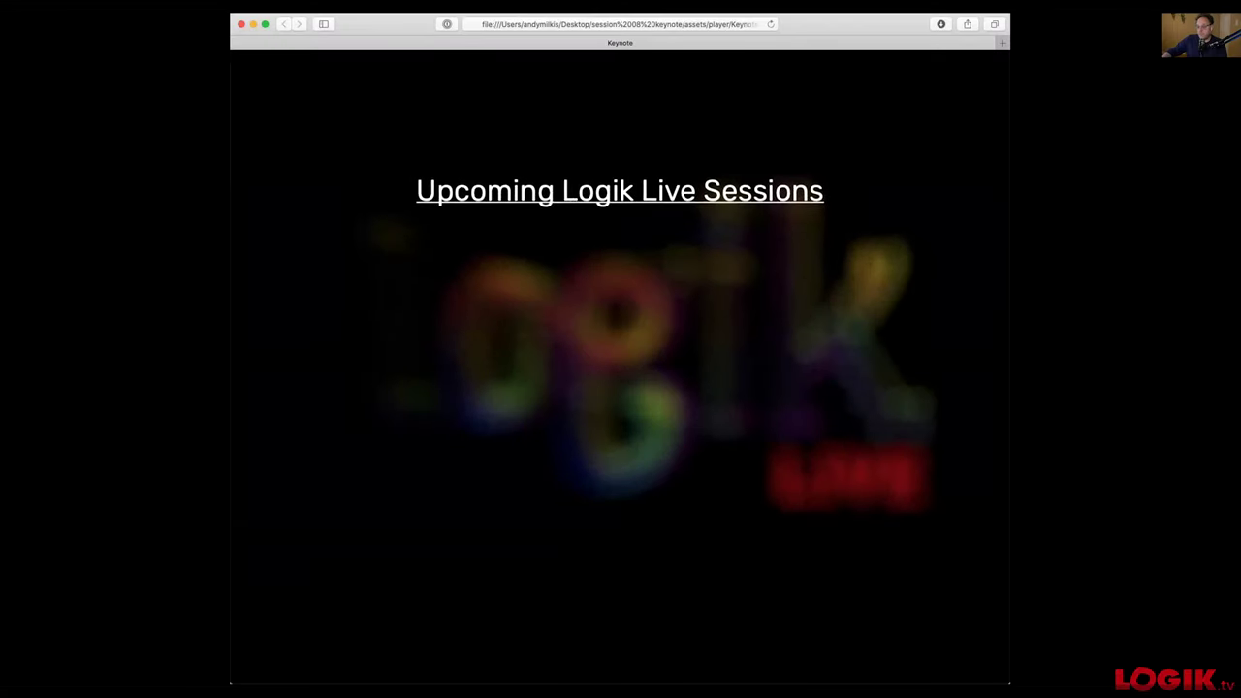
Reveal the May 17, May 24, May 31, June 7 and June 14 sessions, then advance to LOGIK.tv.
click(612, 334)
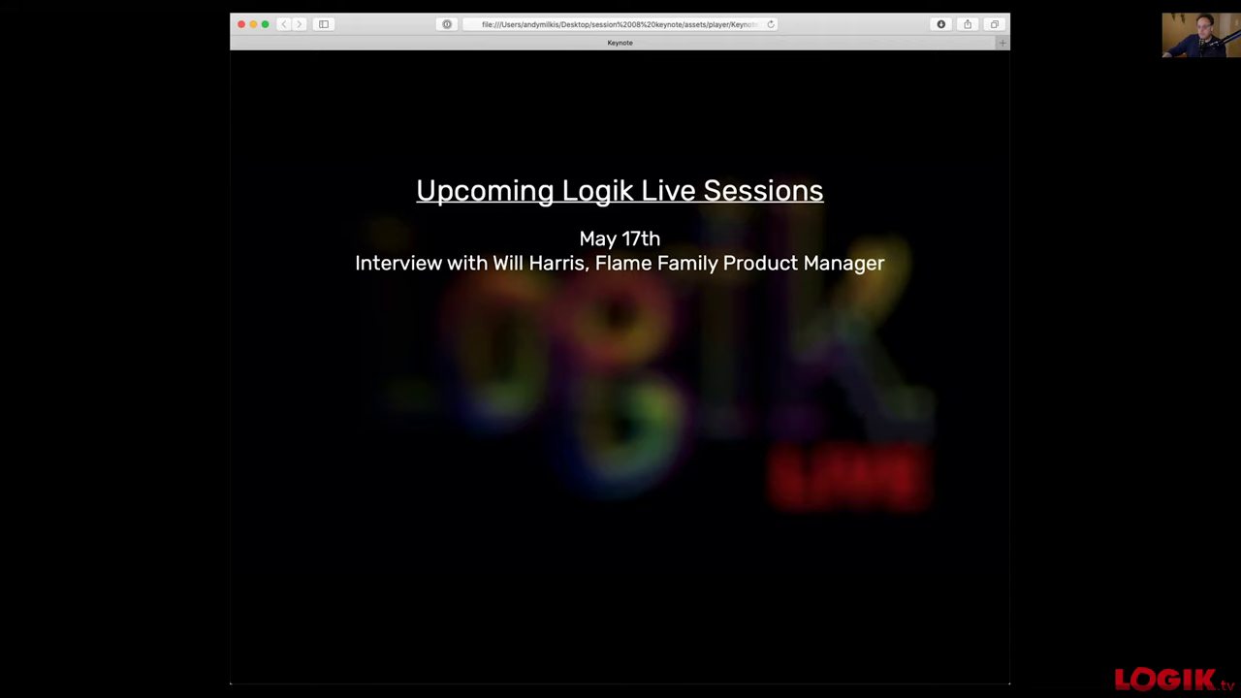
key(Right)
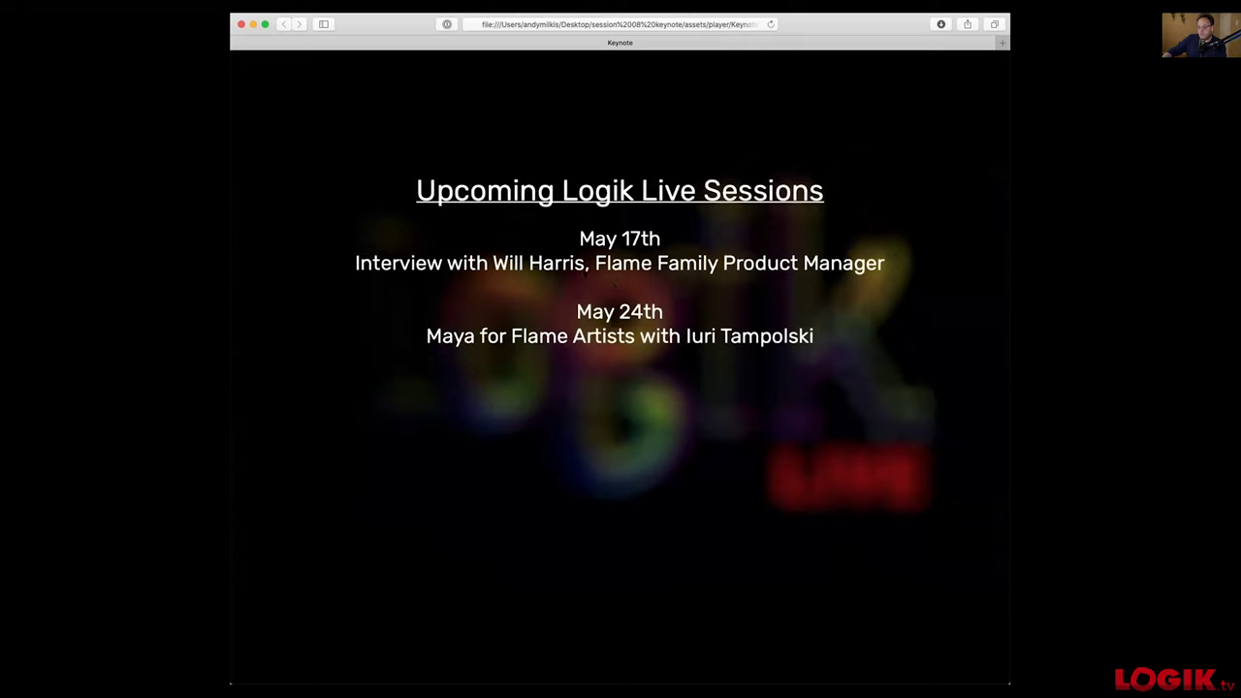
key(Right)
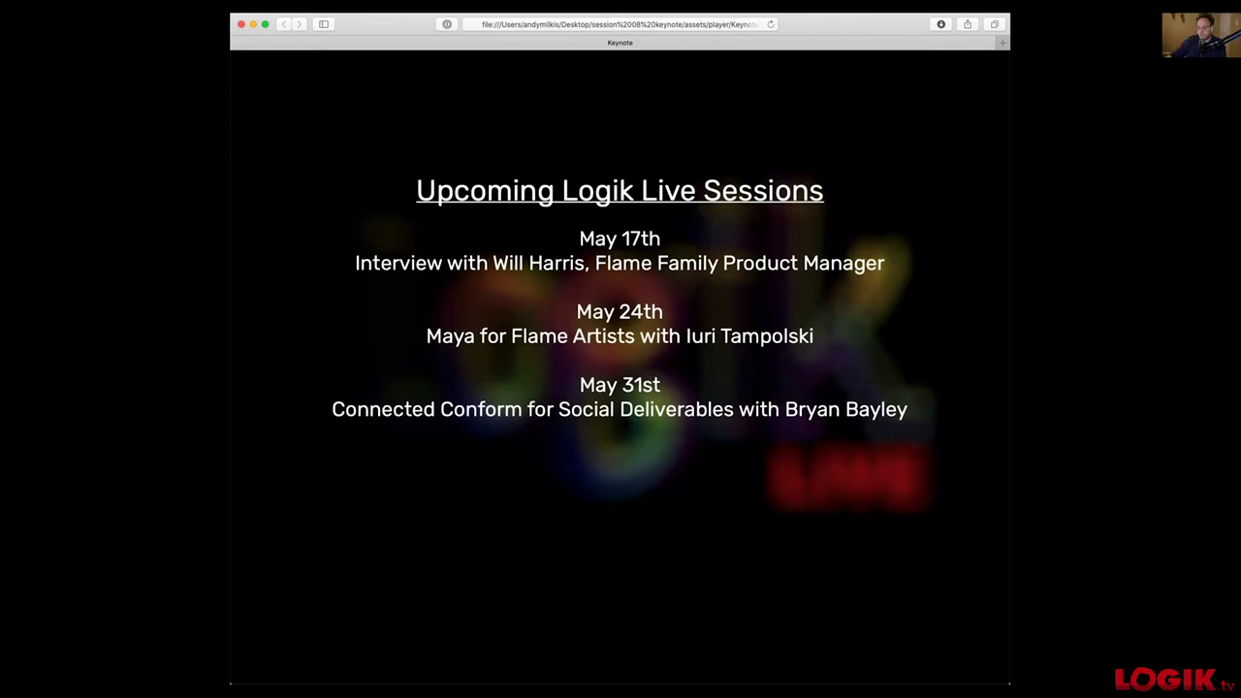
key(Right)
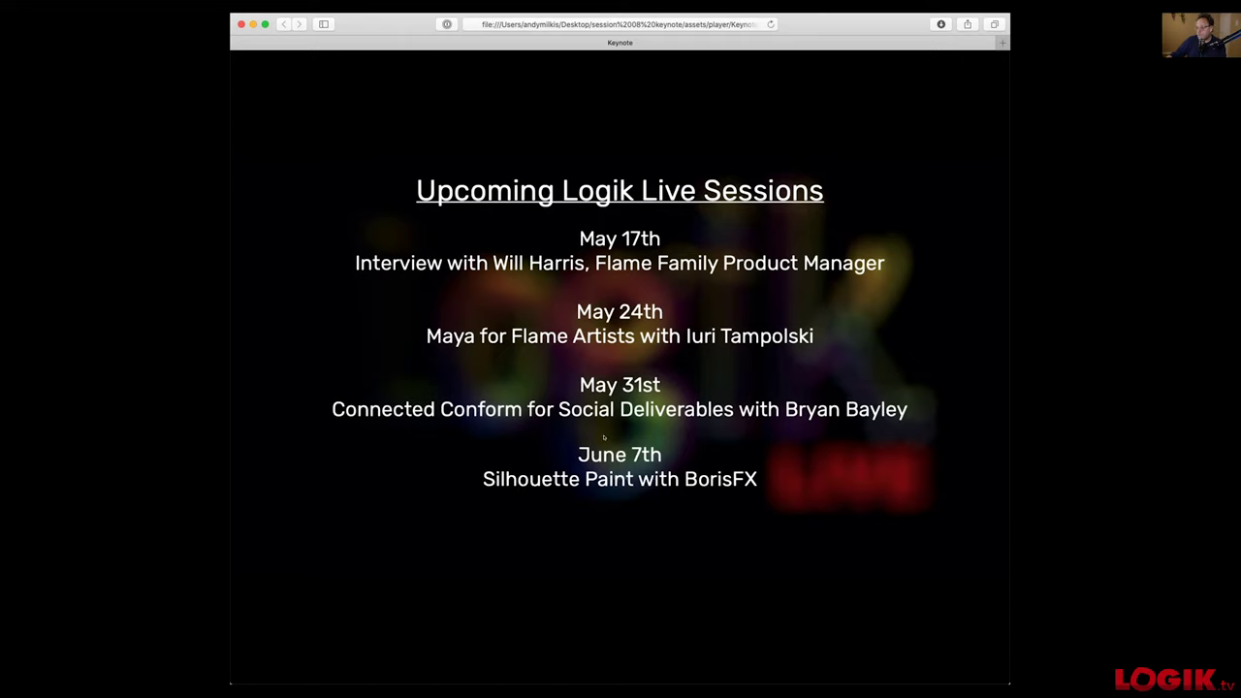
key(Right)
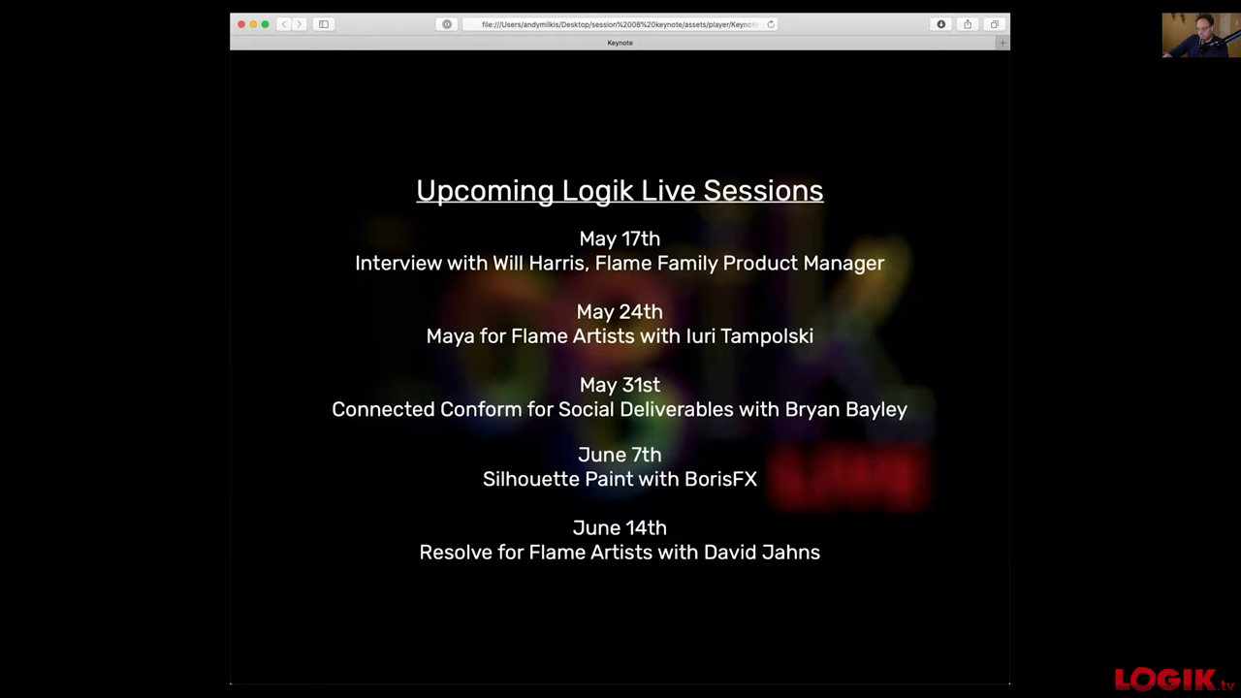
key(Right)
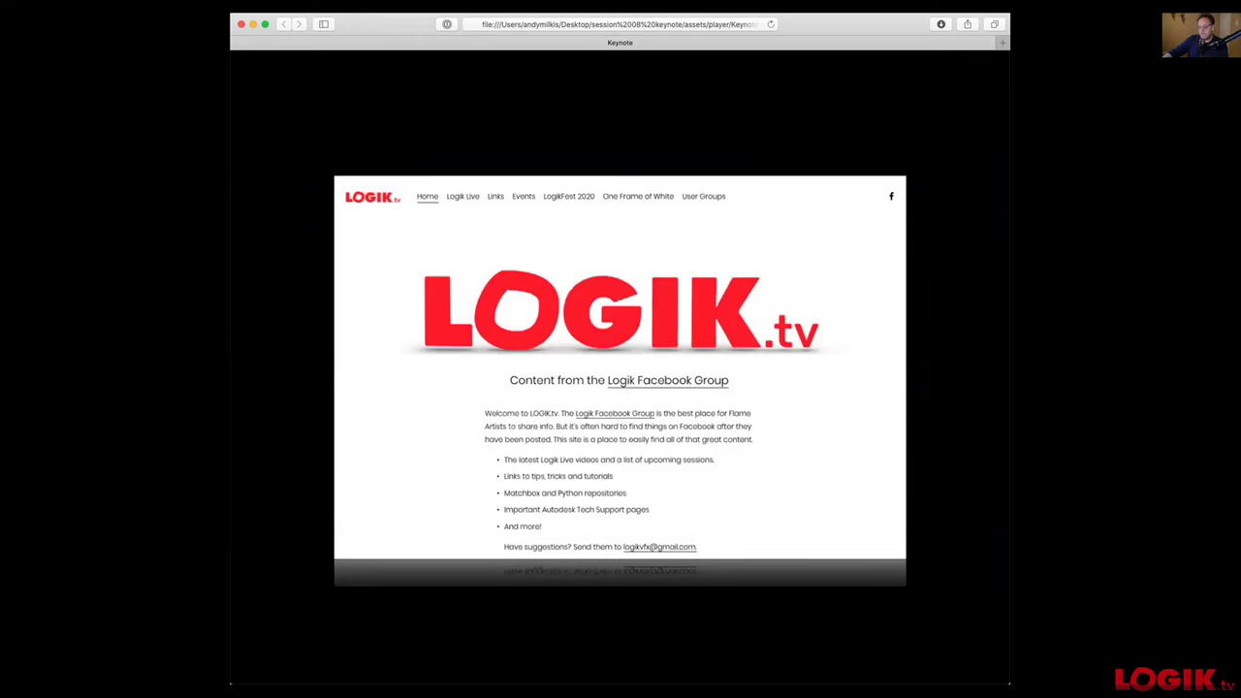
Advance past the Matchbox/Python, sessions page, YouTube and CineSys-Oceana slides to 'See you next week!'.
key(Right)
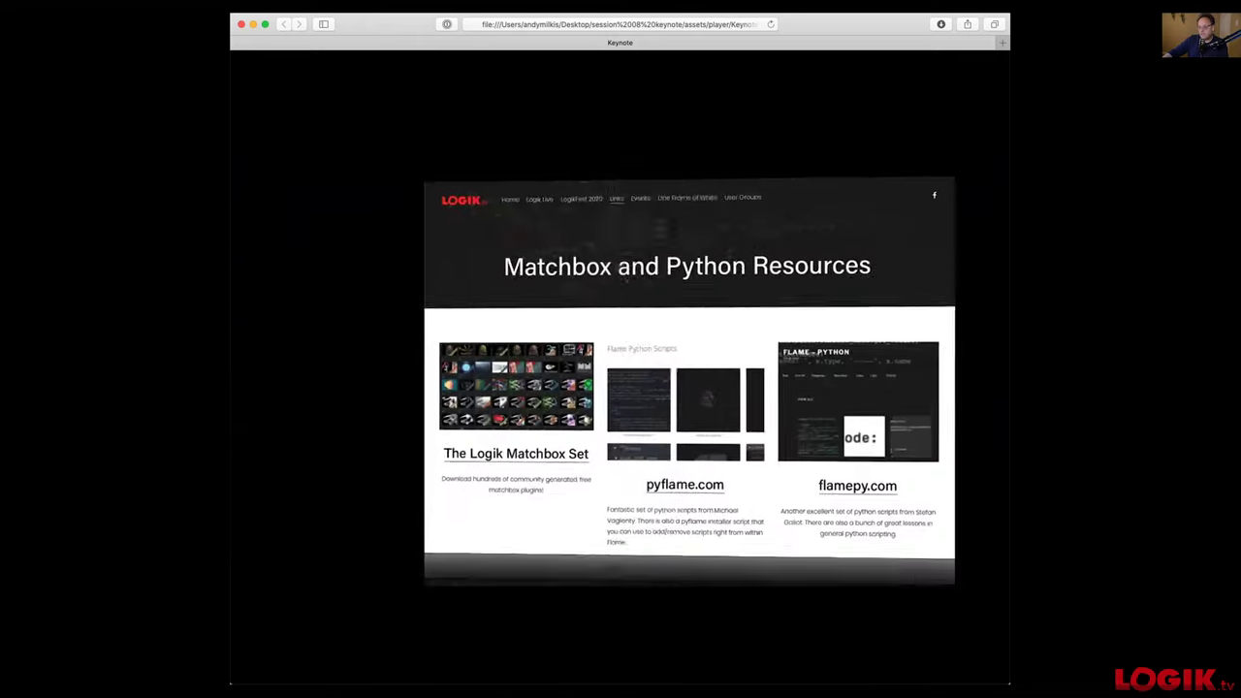
key(Right)
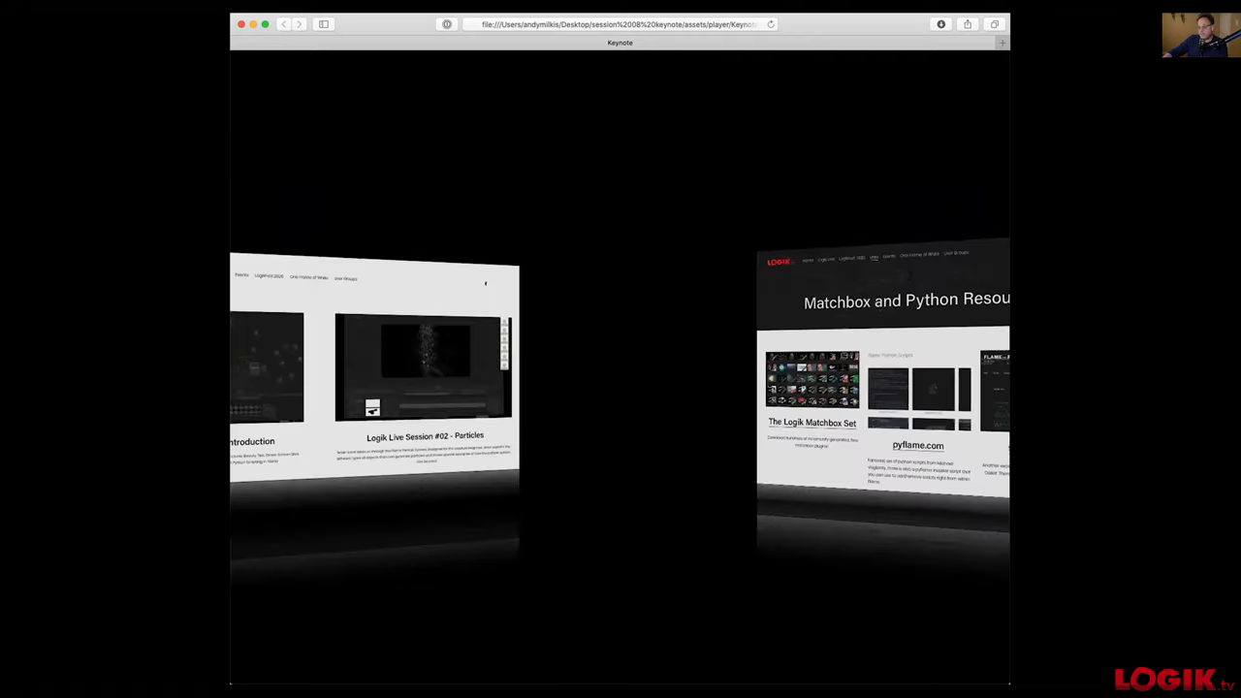
key(Right)
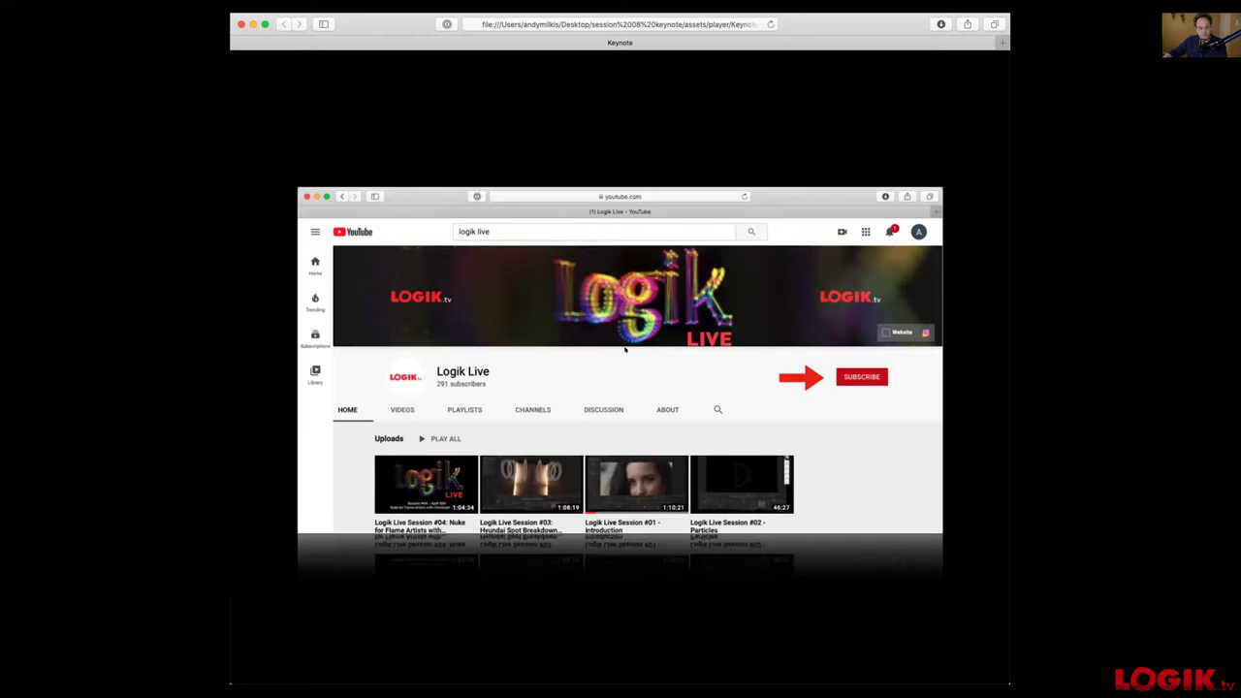
key(Right)
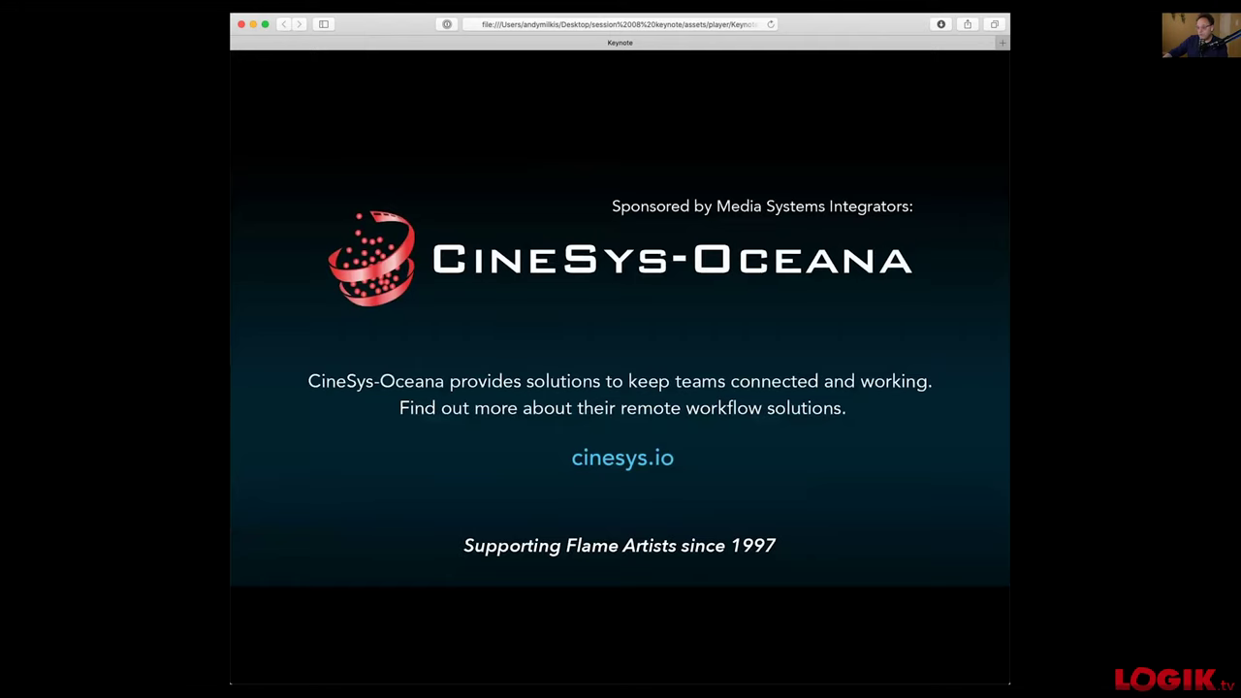
key(Right)
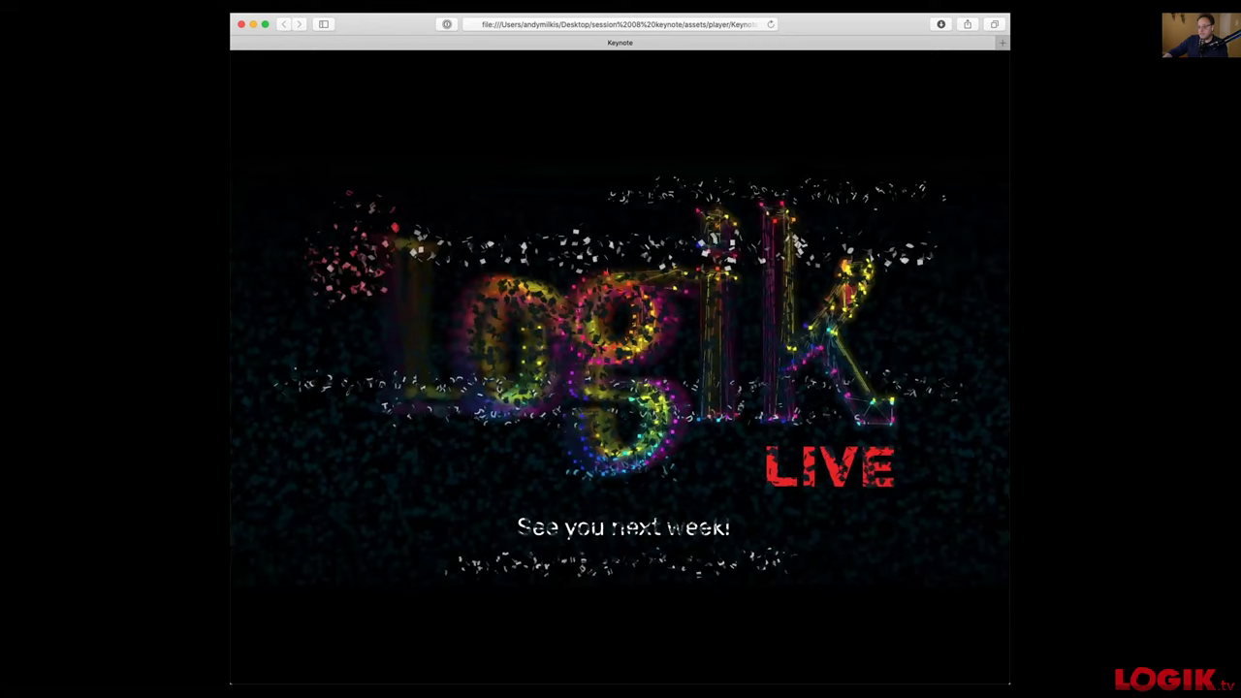